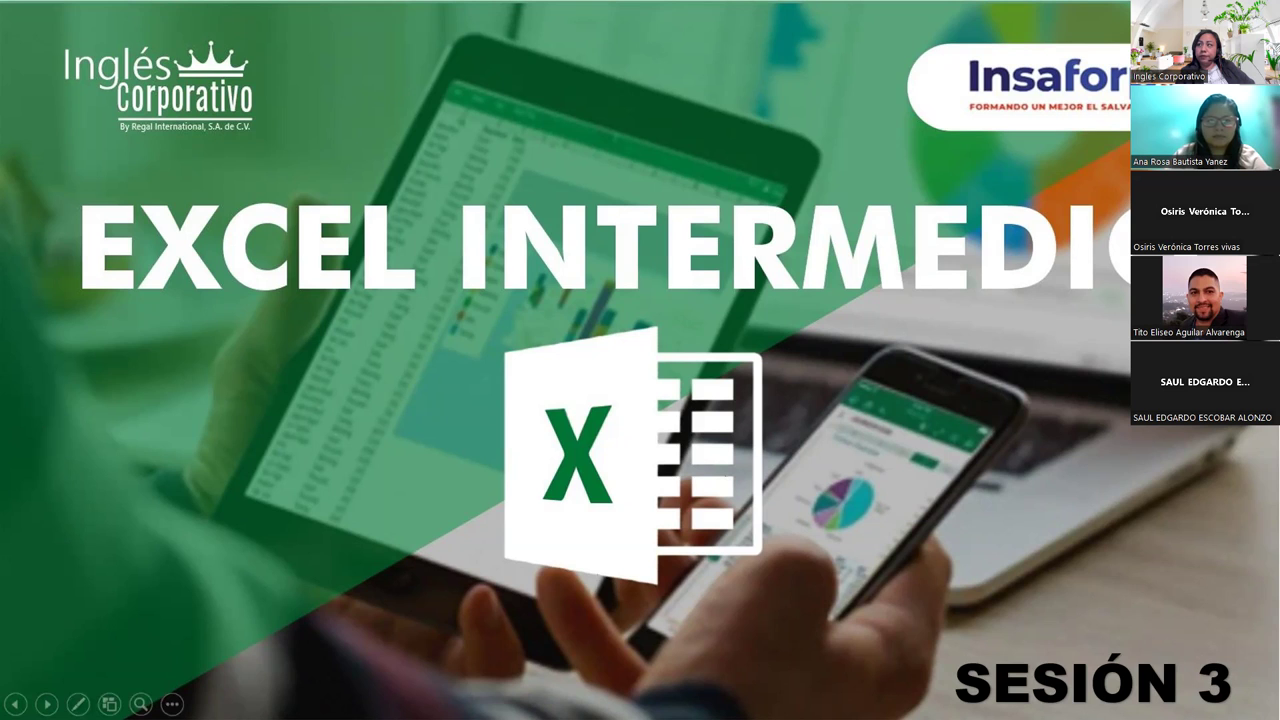
Advance the slideshow through the Agenda and Contenido slides to Objetivo Sesión 3.
{"action": "key", "text": "Right"}
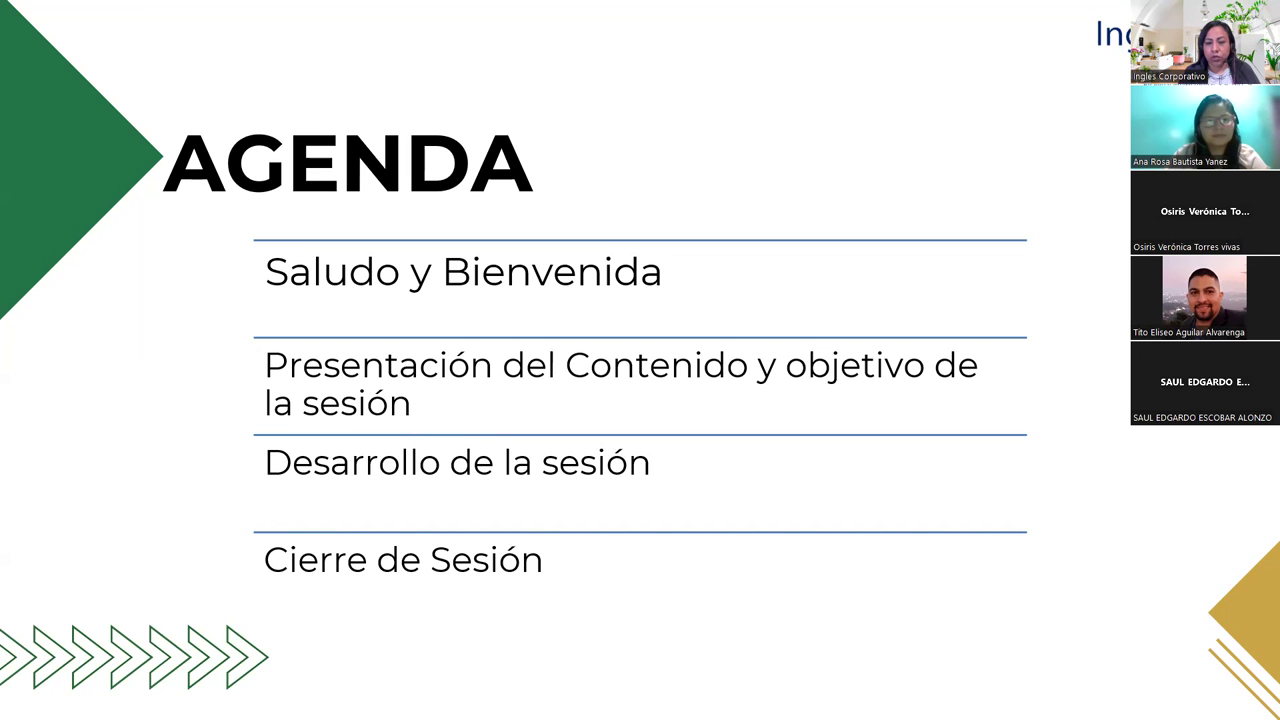
{"action": "key", "text": "Right"}
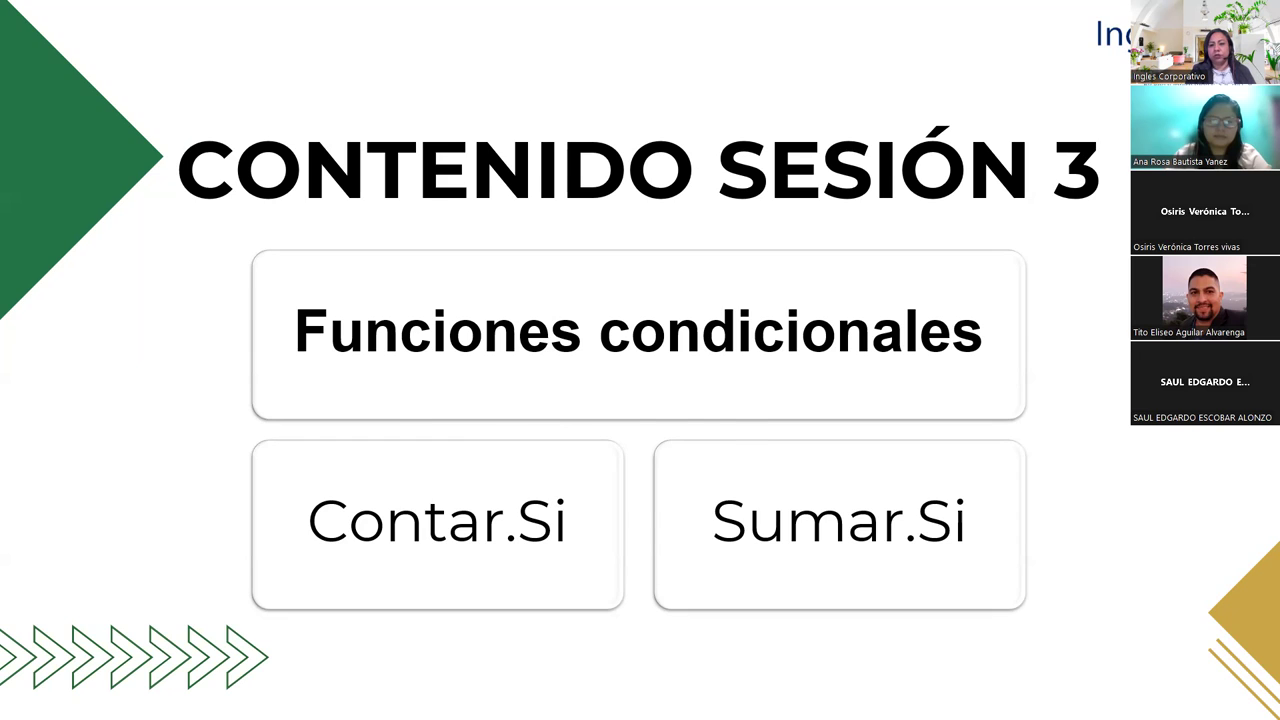
{"action": "key", "text": "Right"}
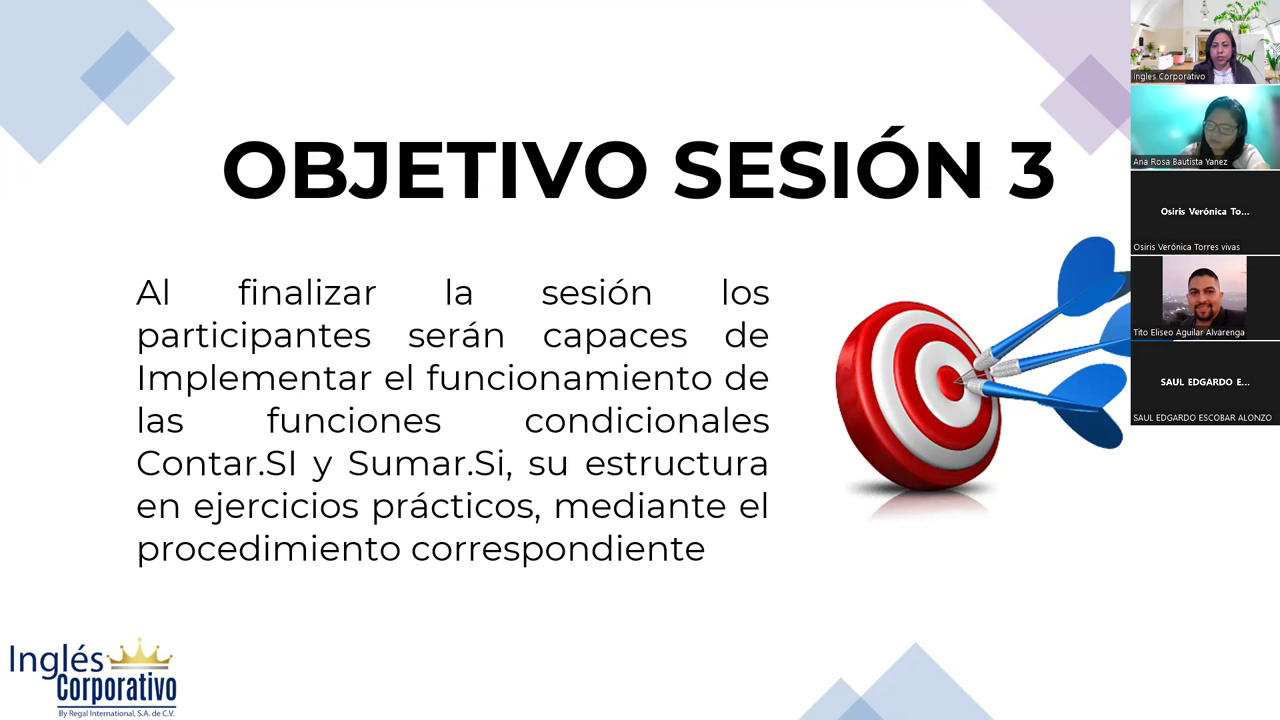
Advance to the Función Condicionales slide.
{"action": "key", "text": "Right"}
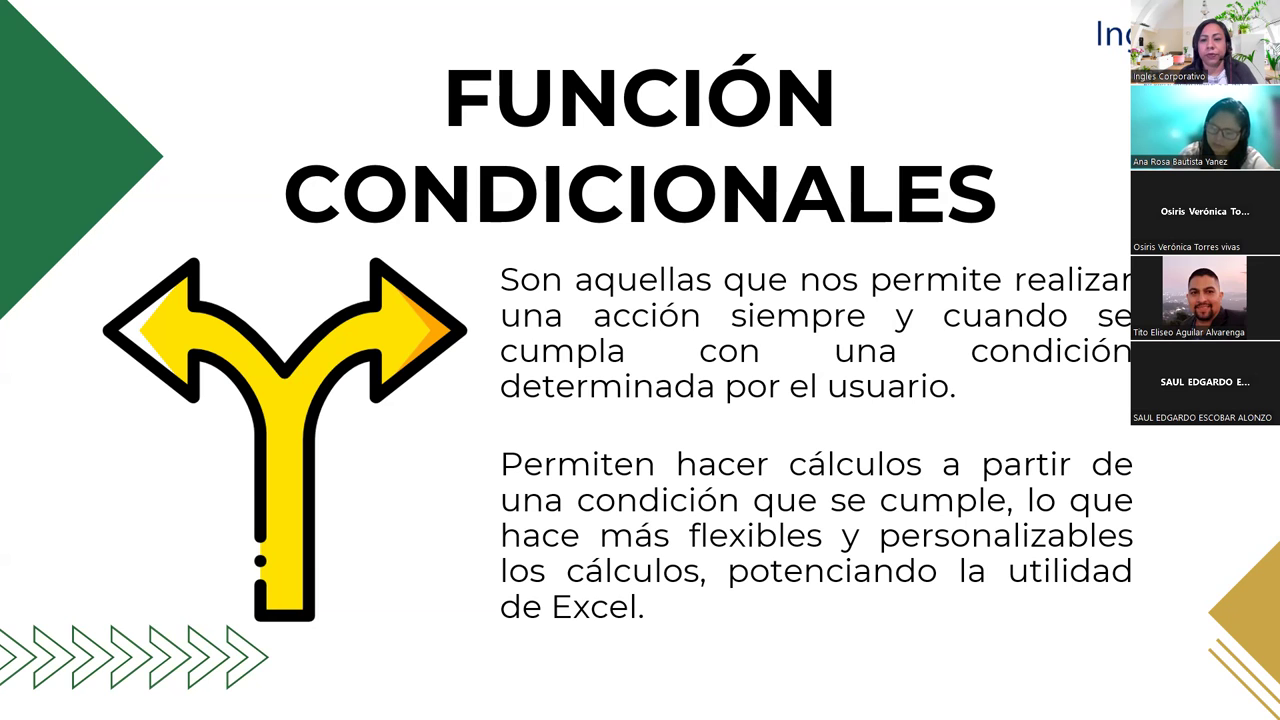
Advance to the Función Contar.Si slide with its colored-block example.
{"action": "key", "text": "Right"}
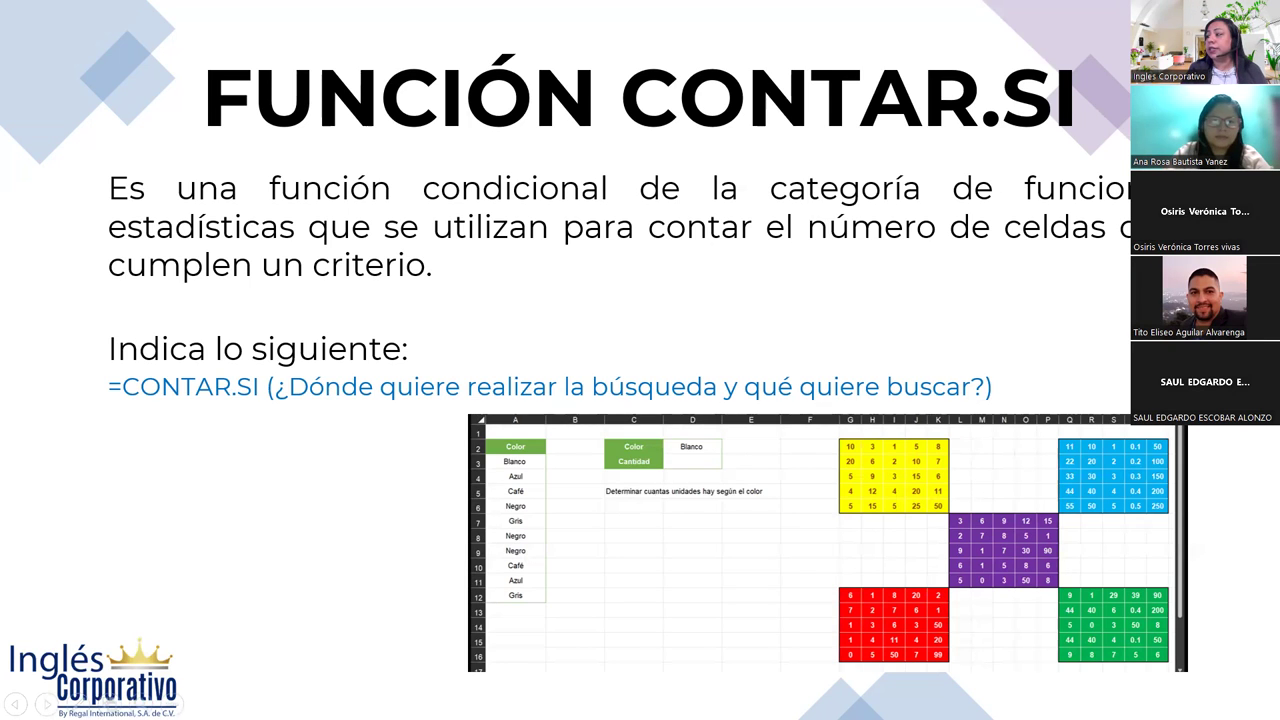
Go through the Sumar.Si and Desarrollo slides, then switch to the Excel workbook.
{"action": "key", "text": "Right"}
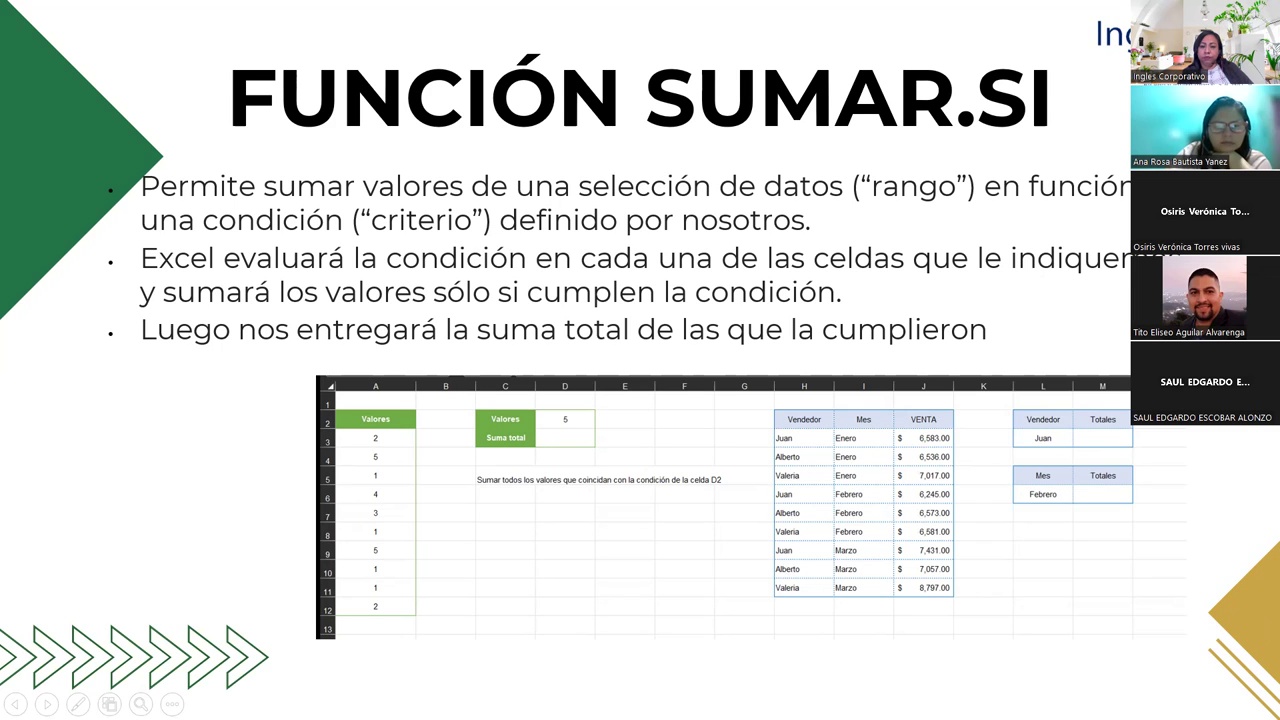
{"action": "key", "text": "Right"}
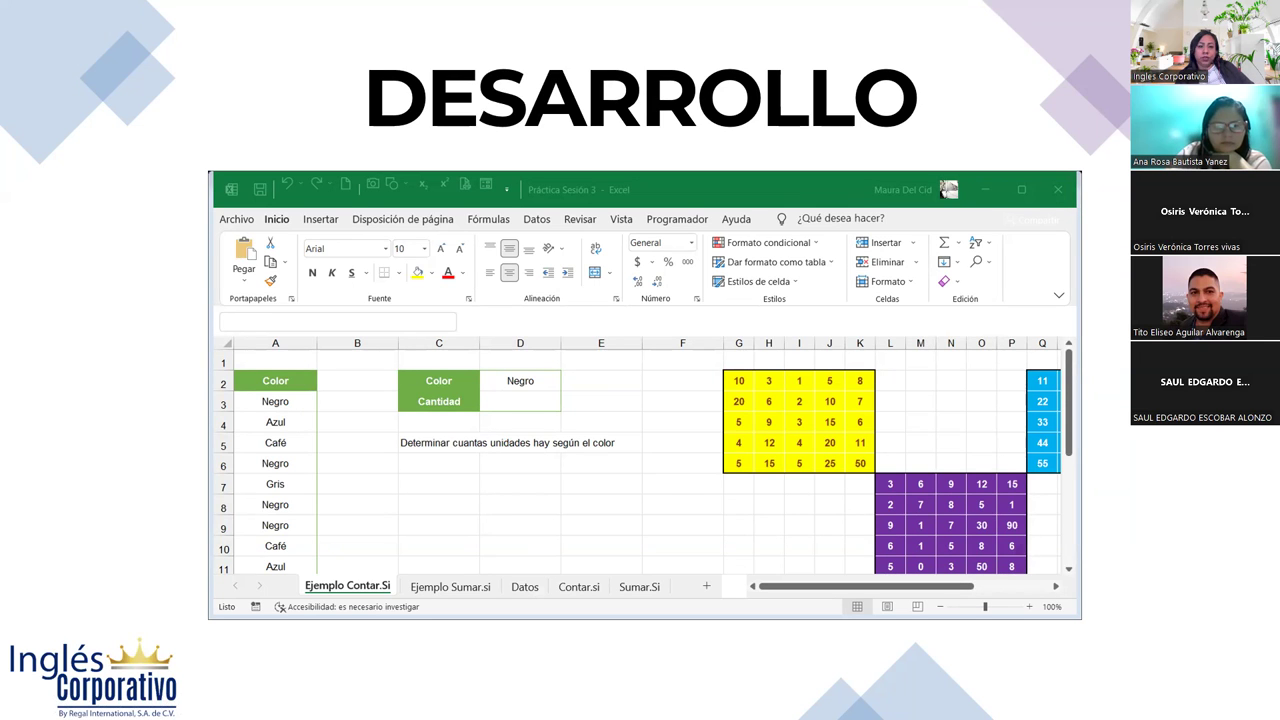
{"action": "key", "text": "alt+Tab"}
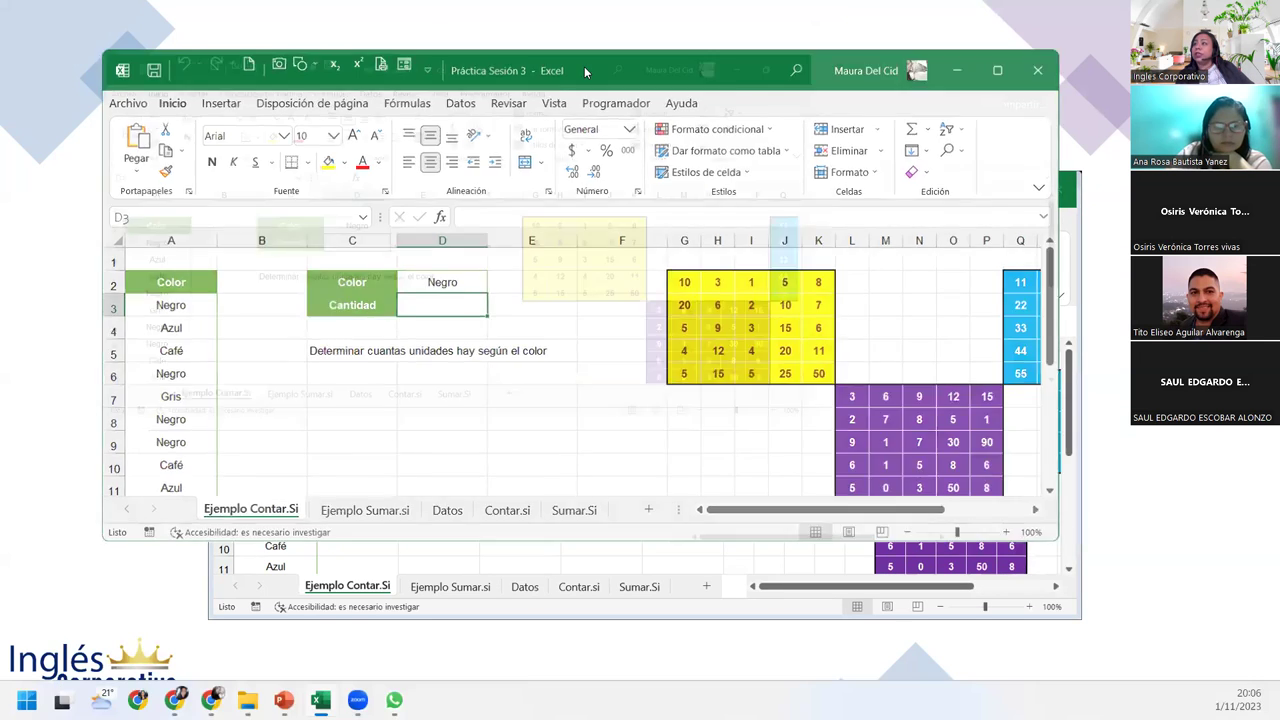
Maximize Excel, close the extra workbook with No guardar, and return to Práctica Sesión 3.
{"action": "double_click", "coordinate": [584, 66]}
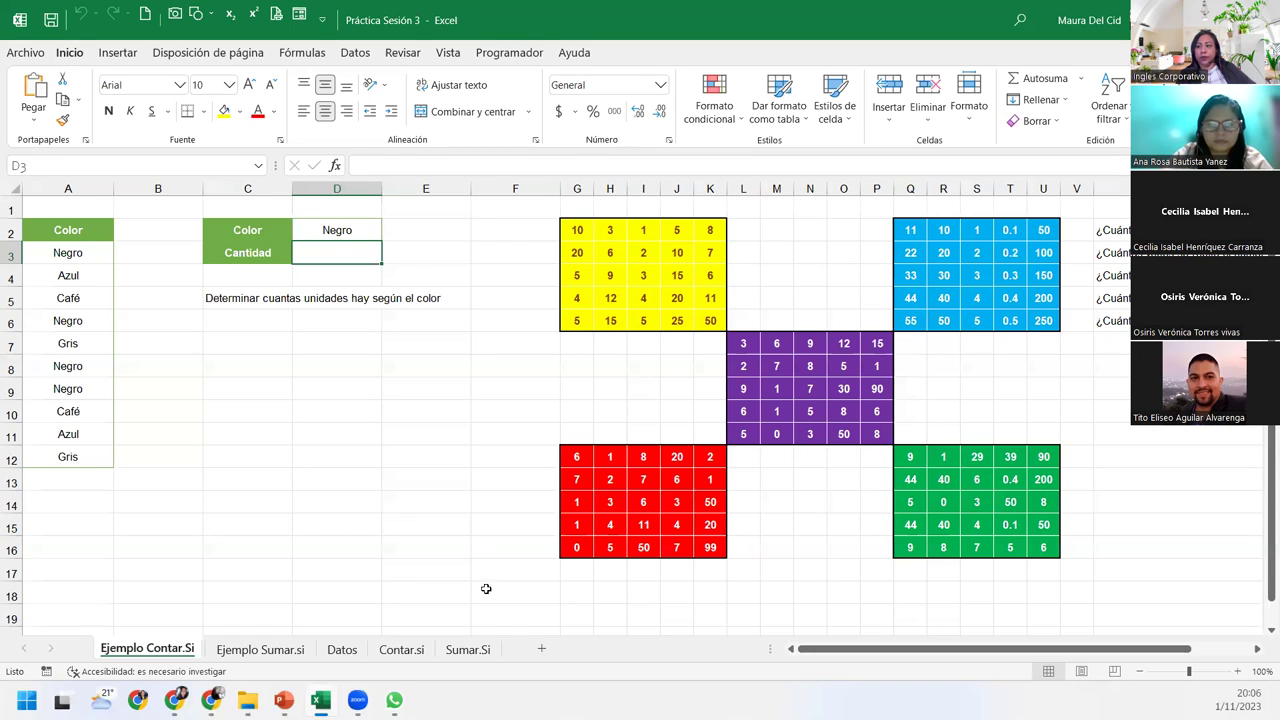
{"action": "left_click", "coordinate": [394, 700]}
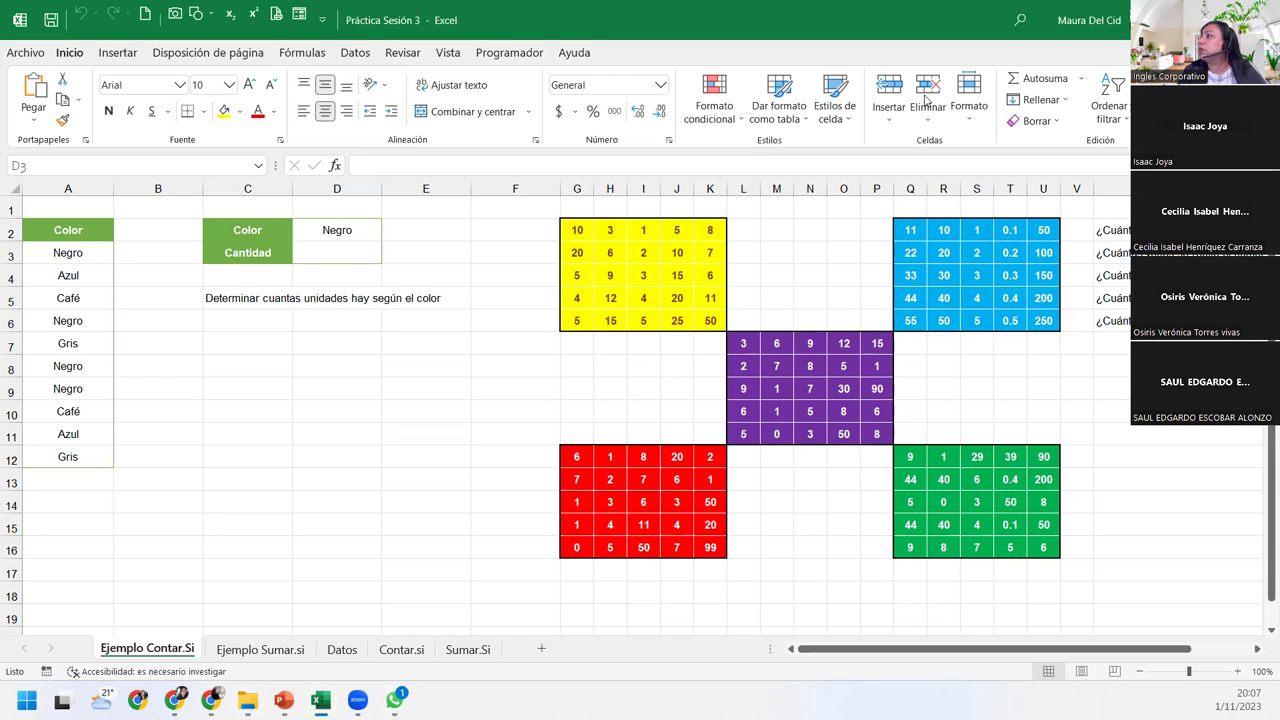
{"action": "key", "text": "alt+F4"}
{"action": "left_click", "coordinate": [659, 385]}
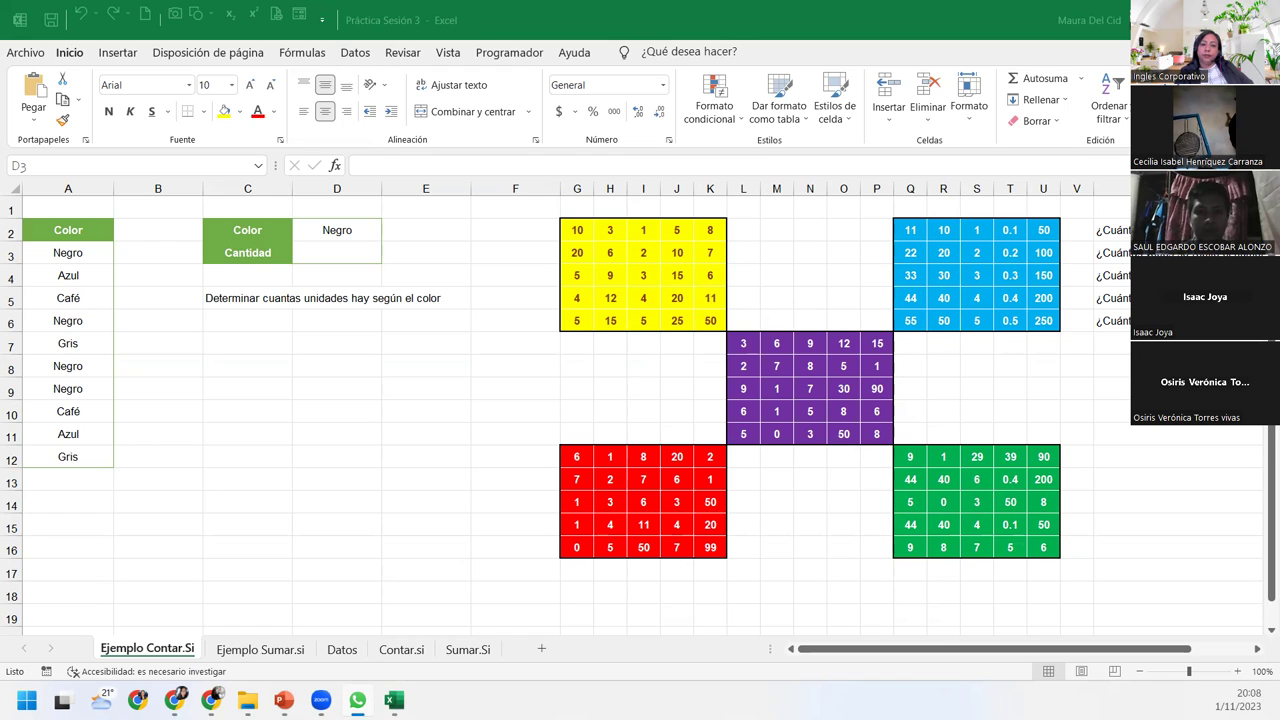
{"action": "left_click", "coordinate": [337, 252]}
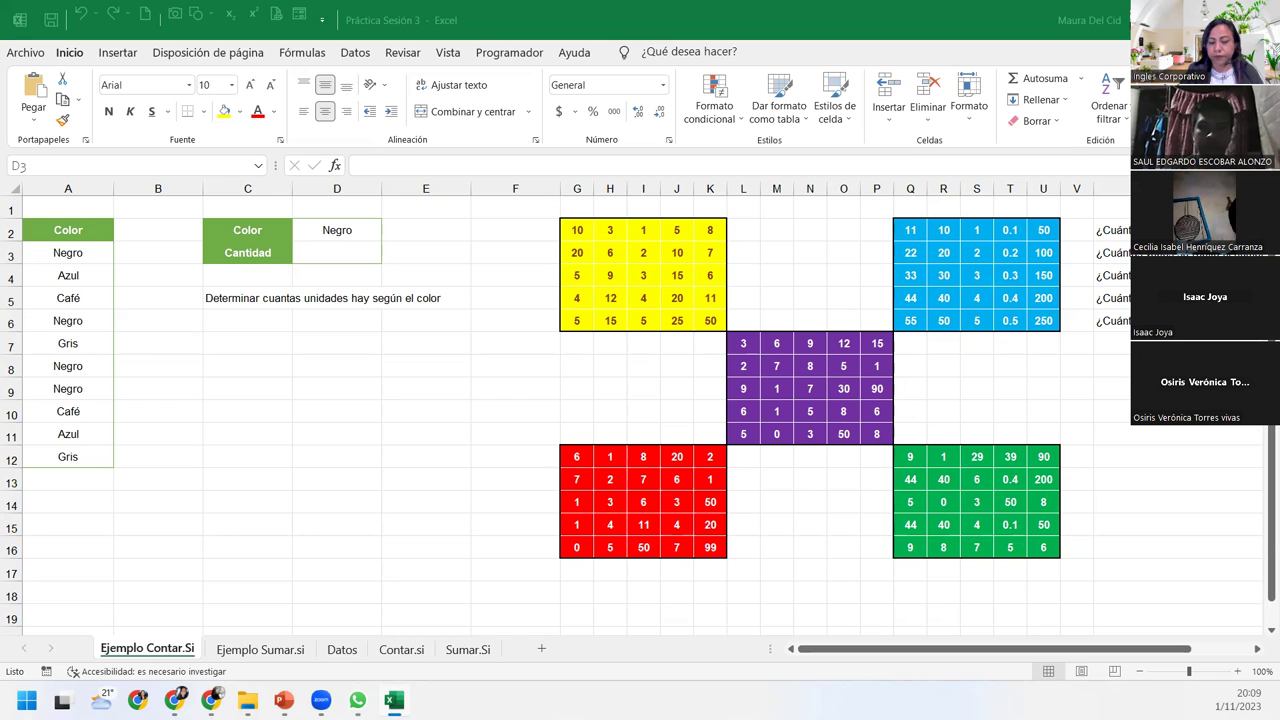
Zoom the sheet to 150% from A1, select Cantidad cell D3, and show the Fórmulas functions.
{"action": "left_click", "coordinate": [320, 245]}
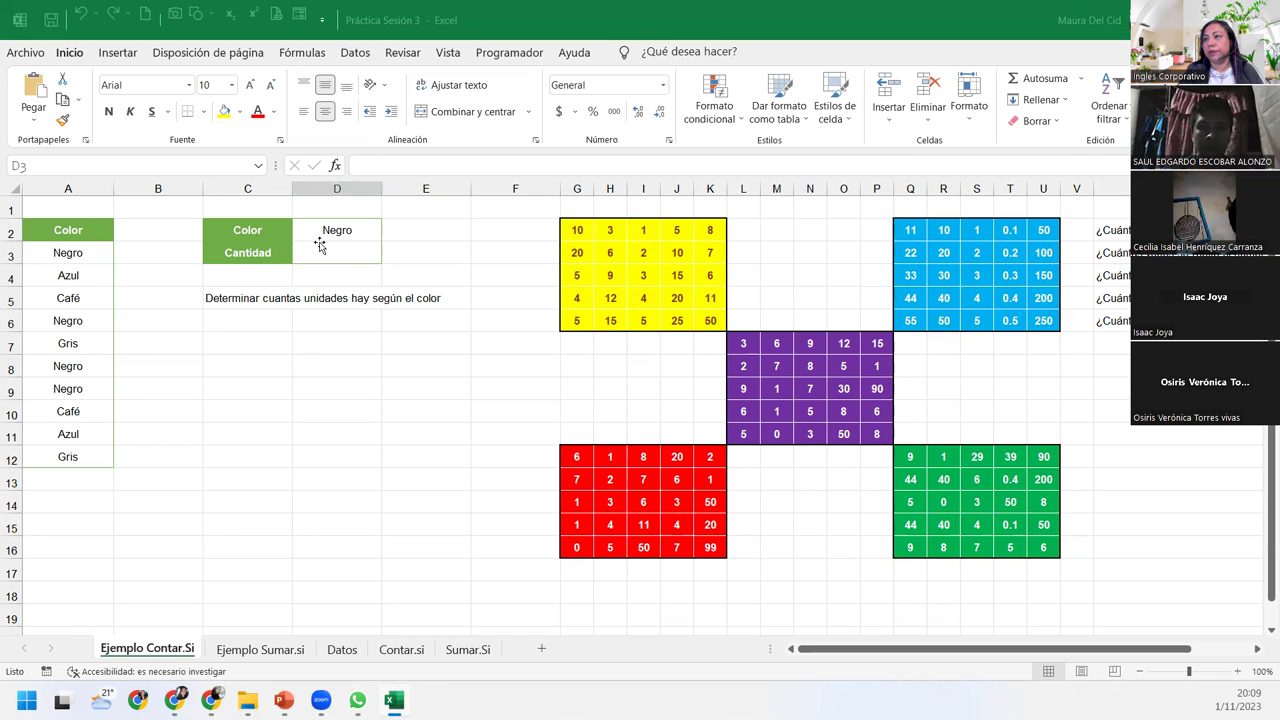
{"action": "left_click", "coordinate": [320, 245]}
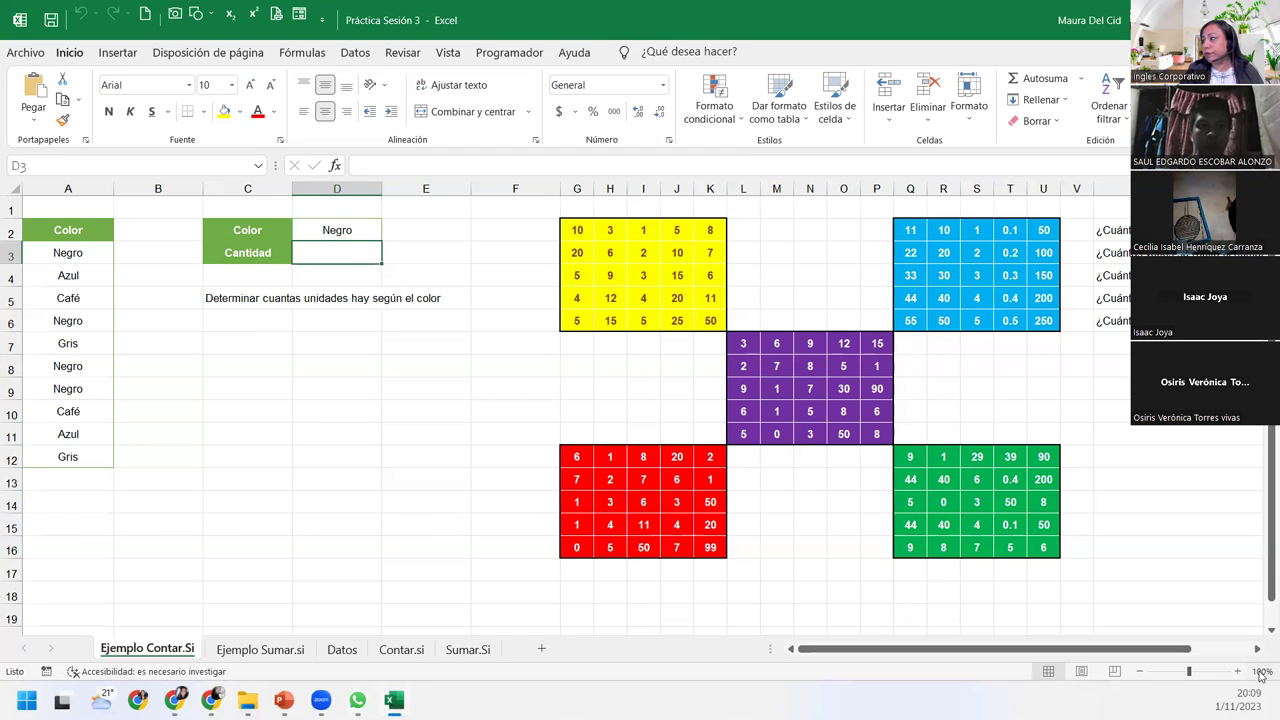
{"action": "left_click", "coordinate": [1240, 671]}
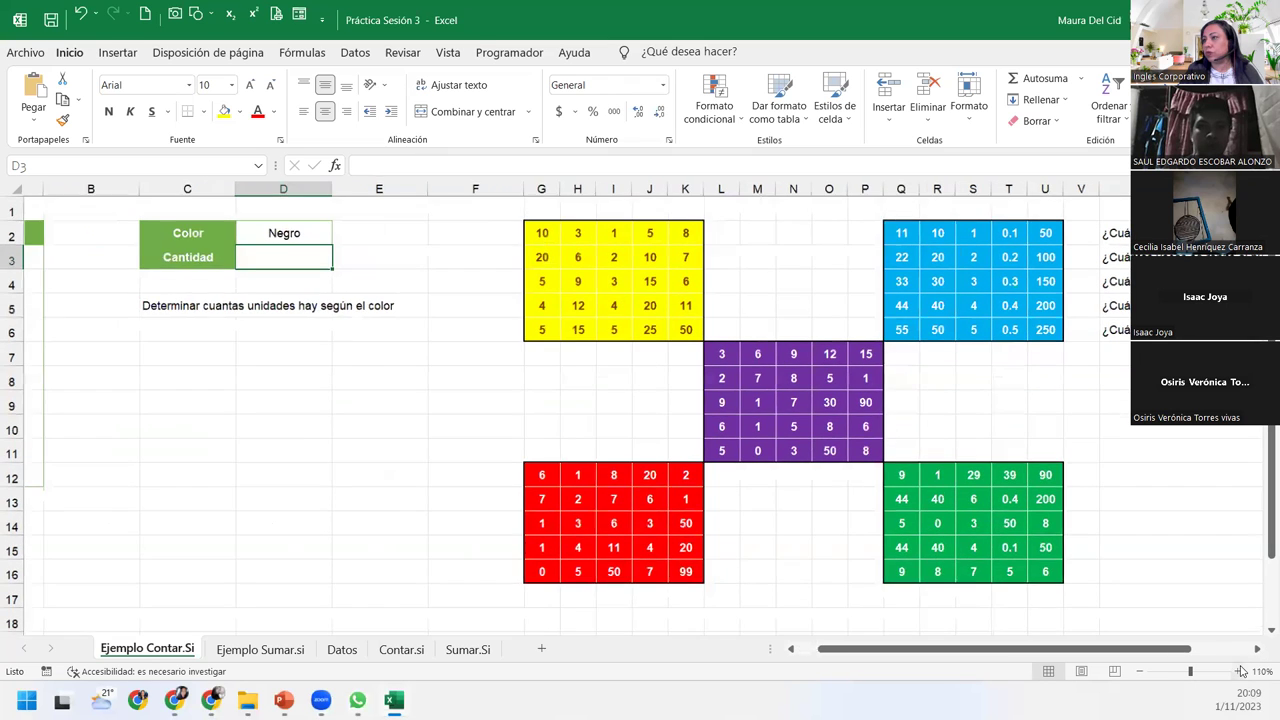
{"action": "left_click", "coordinate": [1240, 671]}
{"action": "left_click", "coordinate": [1240, 671]}
{"action": "left_click", "coordinate": [1240, 671]}
{"action": "left_click", "coordinate": [1240, 671]}
{"action": "scroll", "coordinate": [398, 413], "scroll_direction": "left", "scroll_amount": 3}
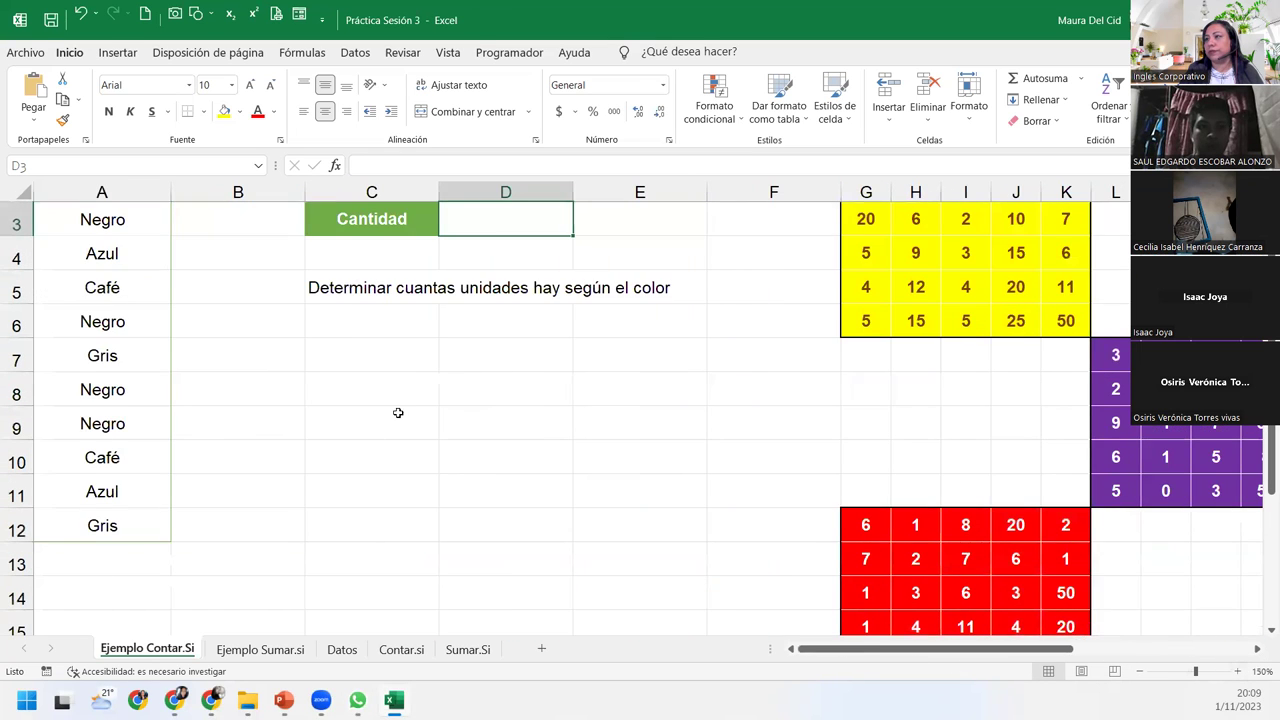
{"action": "scroll", "coordinate": [398, 413], "scroll_direction": "up", "scroll_amount": 1}
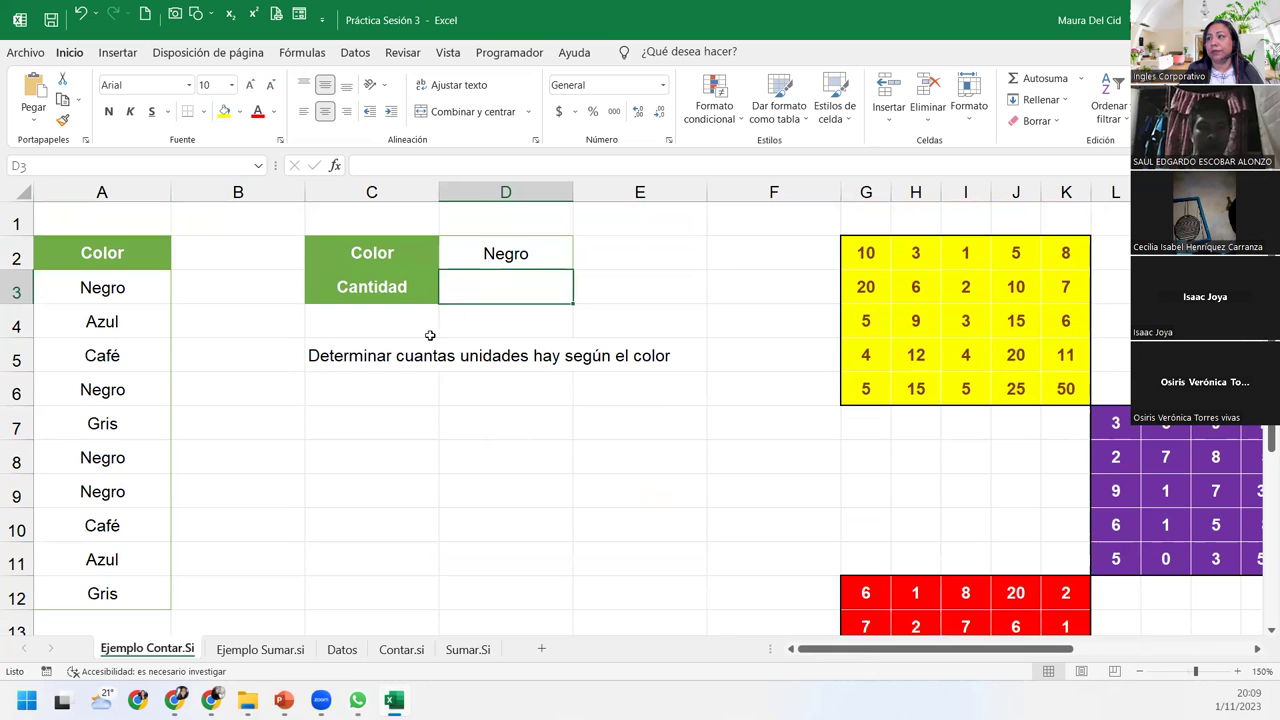
{"action": "left_click", "coordinate": [506, 241]}
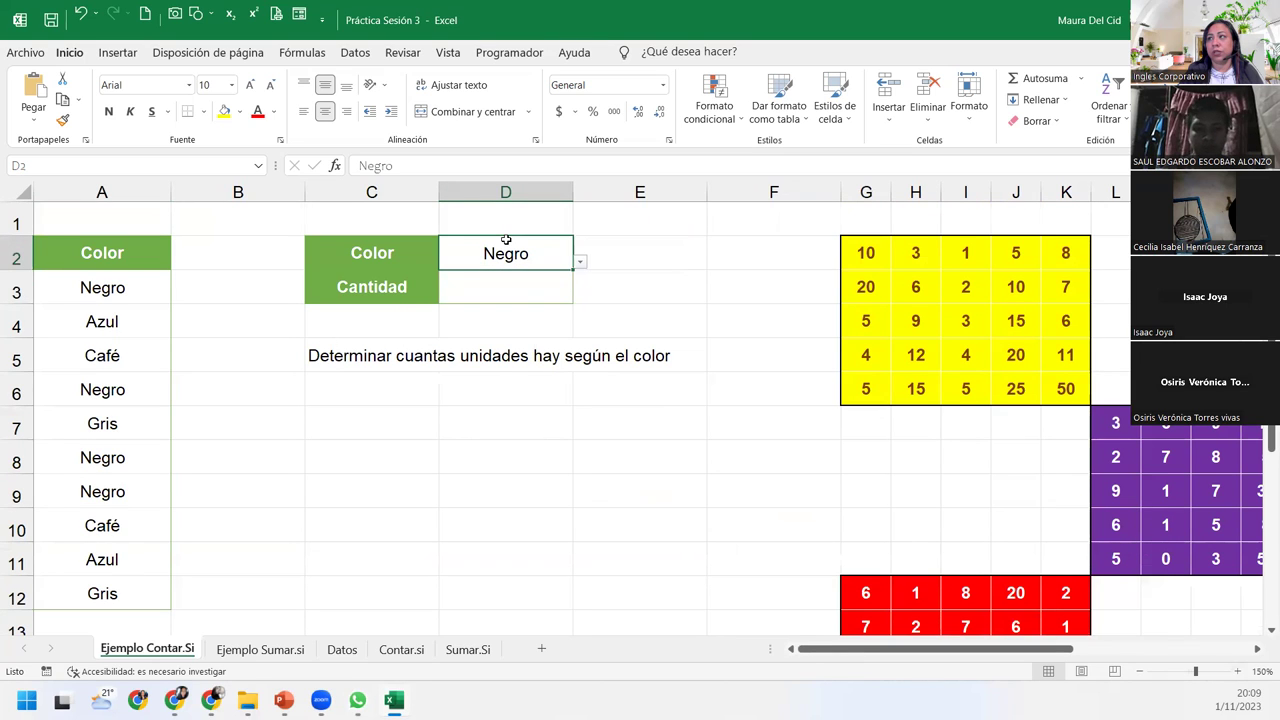
{"action": "left_click", "coordinate": [486, 289]}
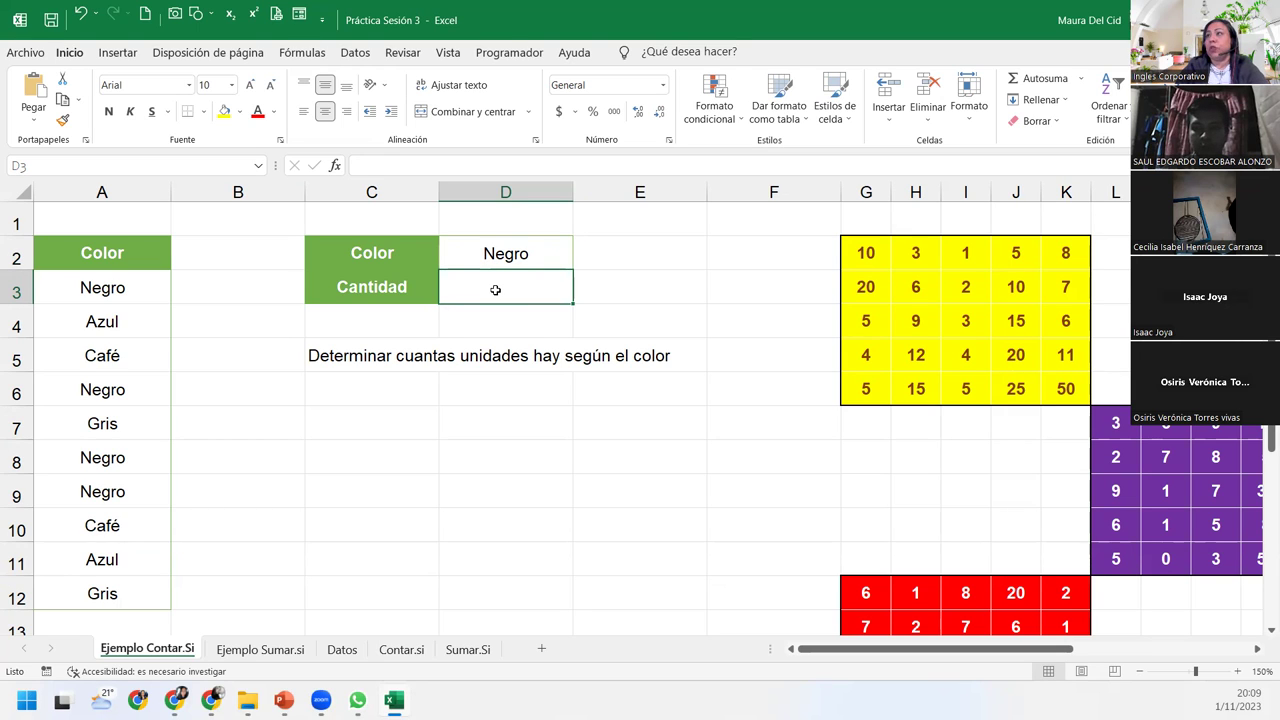
{"action": "left_click", "coordinate": [322, 56]}
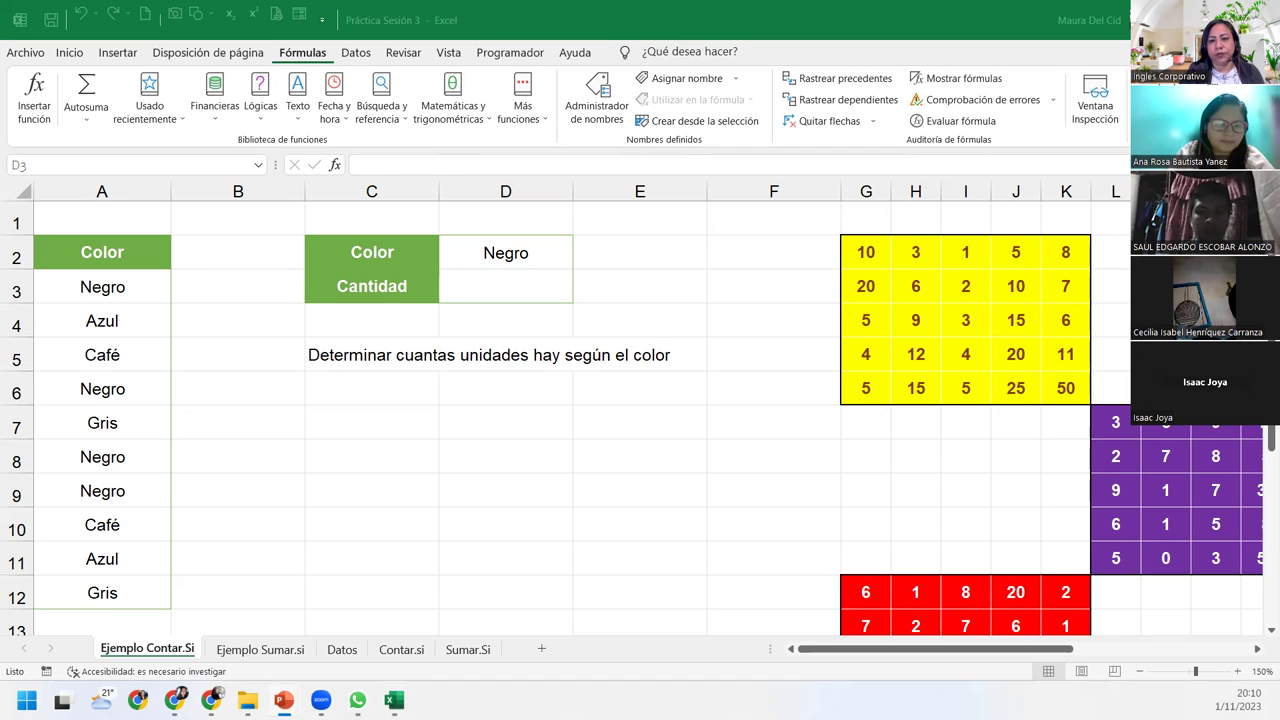
With D3 selected, browse the function categories to the Más funciones > Estadísticas list.
{"action": "left_click", "coordinate": [450, 289]}
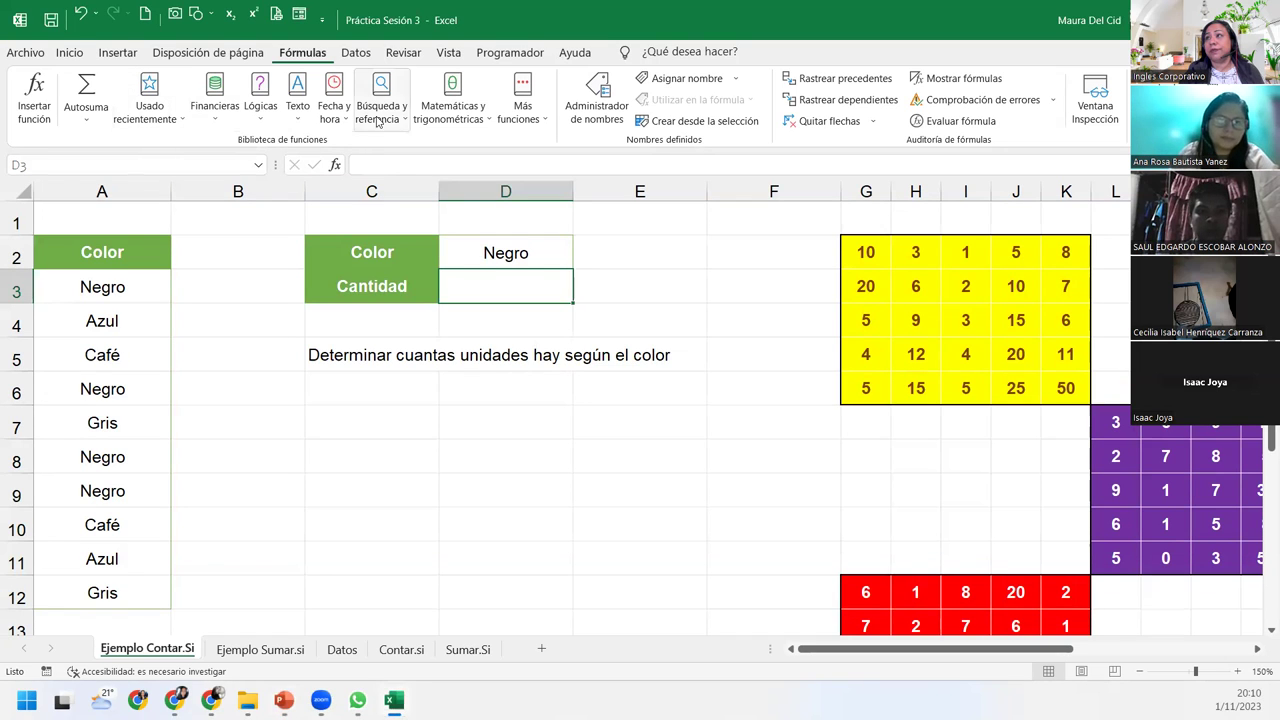
{"action": "left_click", "coordinate": [262, 124]}
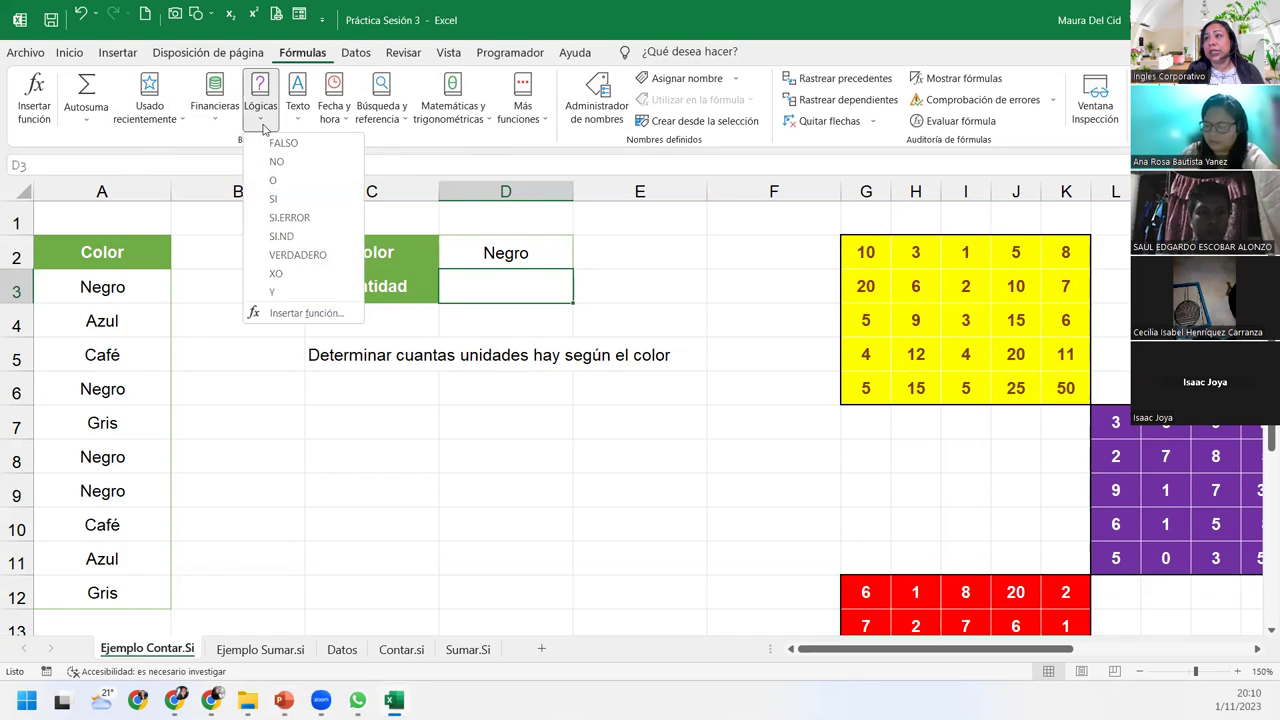
{"action": "left_click", "coordinate": [300, 122]}
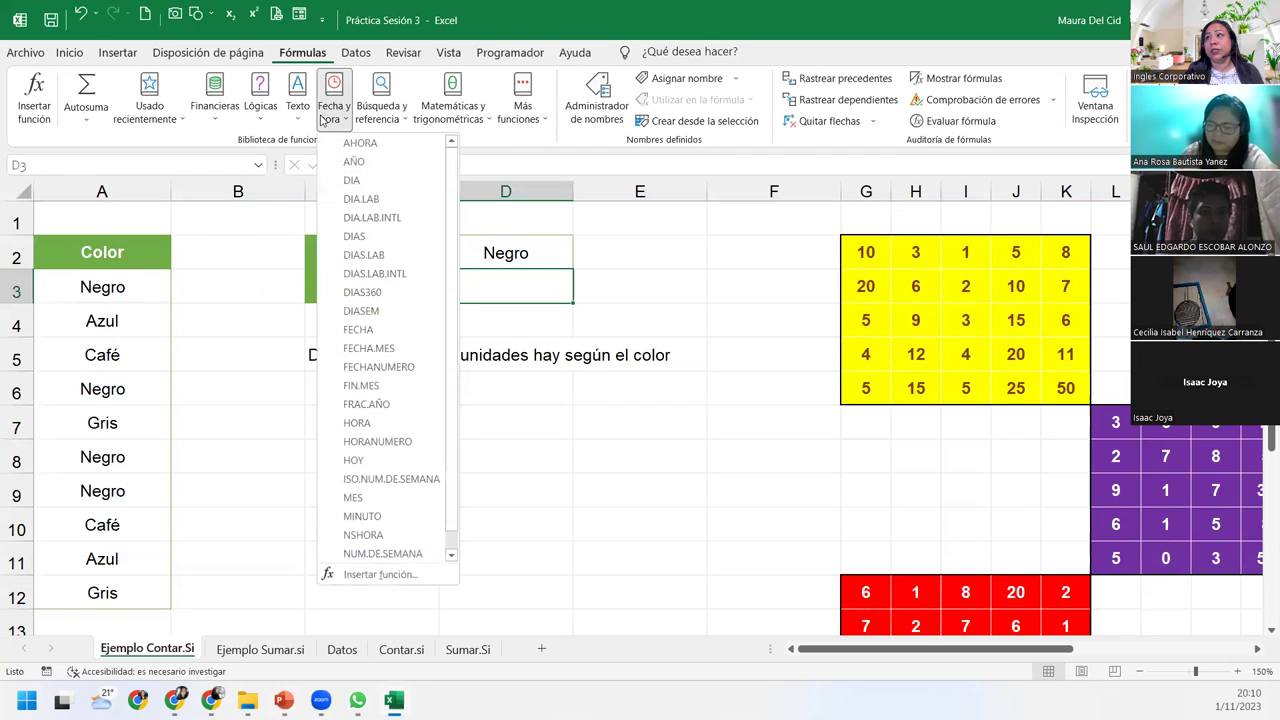
{"action": "mouse_move", "coordinate": [447, 110]}
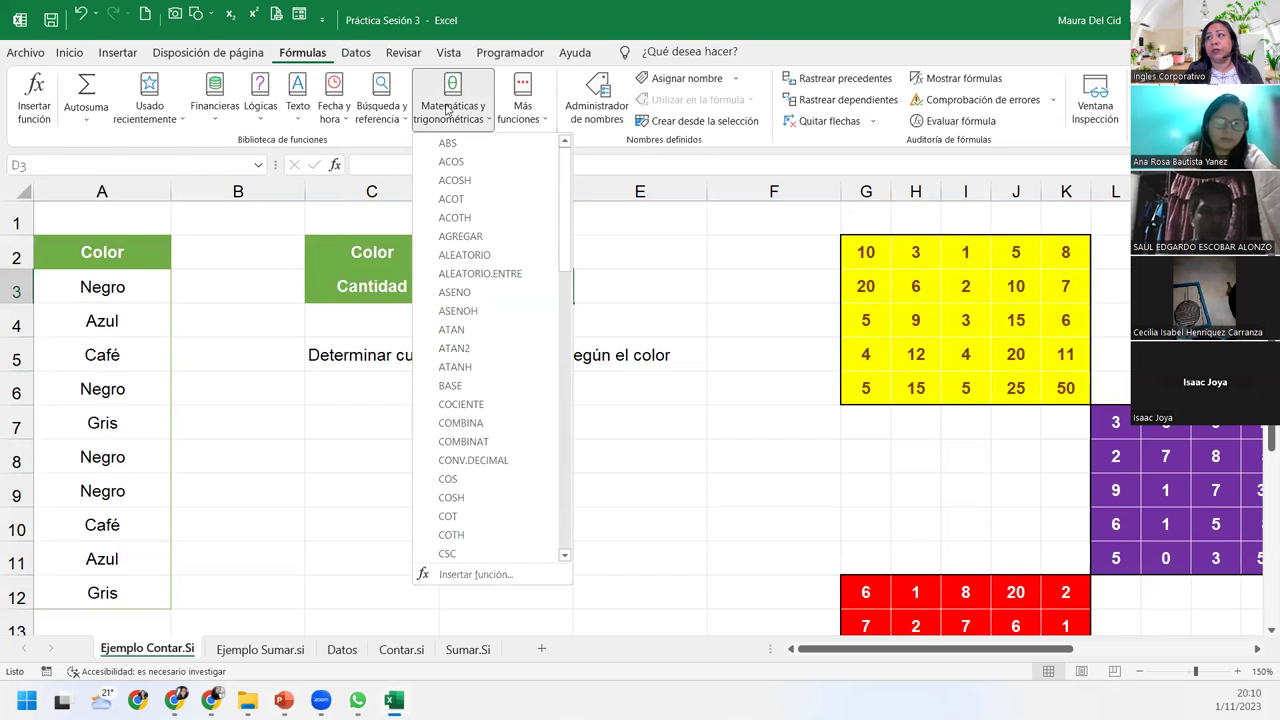
{"action": "mouse_move", "coordinate": [518, 108]}
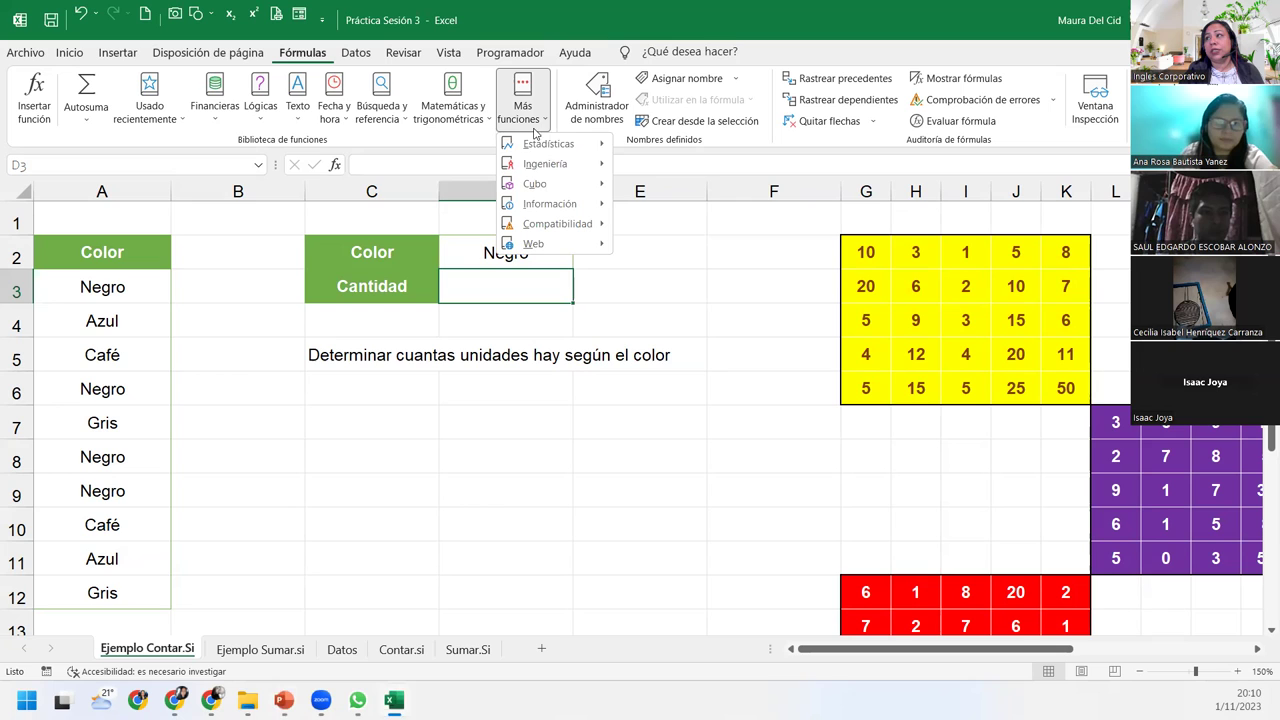
{"action": "mouse_move", "coordinate": [549, 148]}
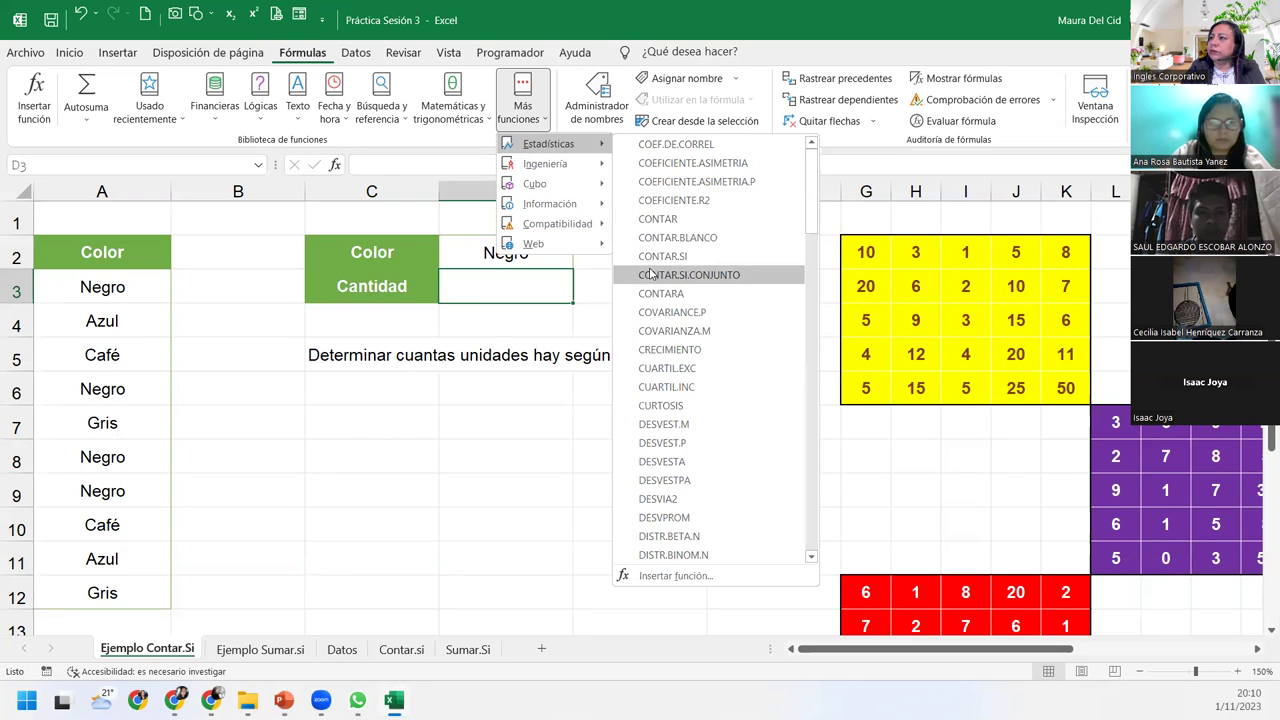
Insert CONTAR.SI into D3 and set its range to the color list A3:A12.
{"action": "left_click", "coordinate": [660, 256]}
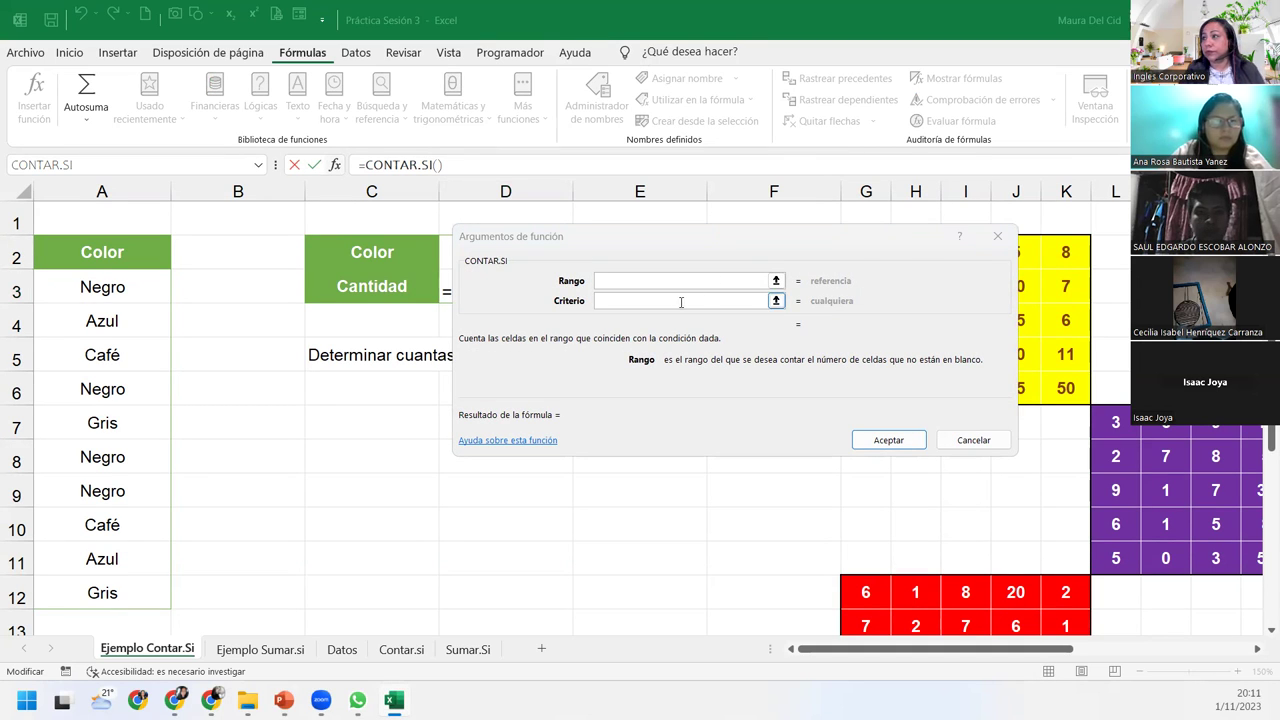
{"action": "left_click", "coordinate": [648, 278]}
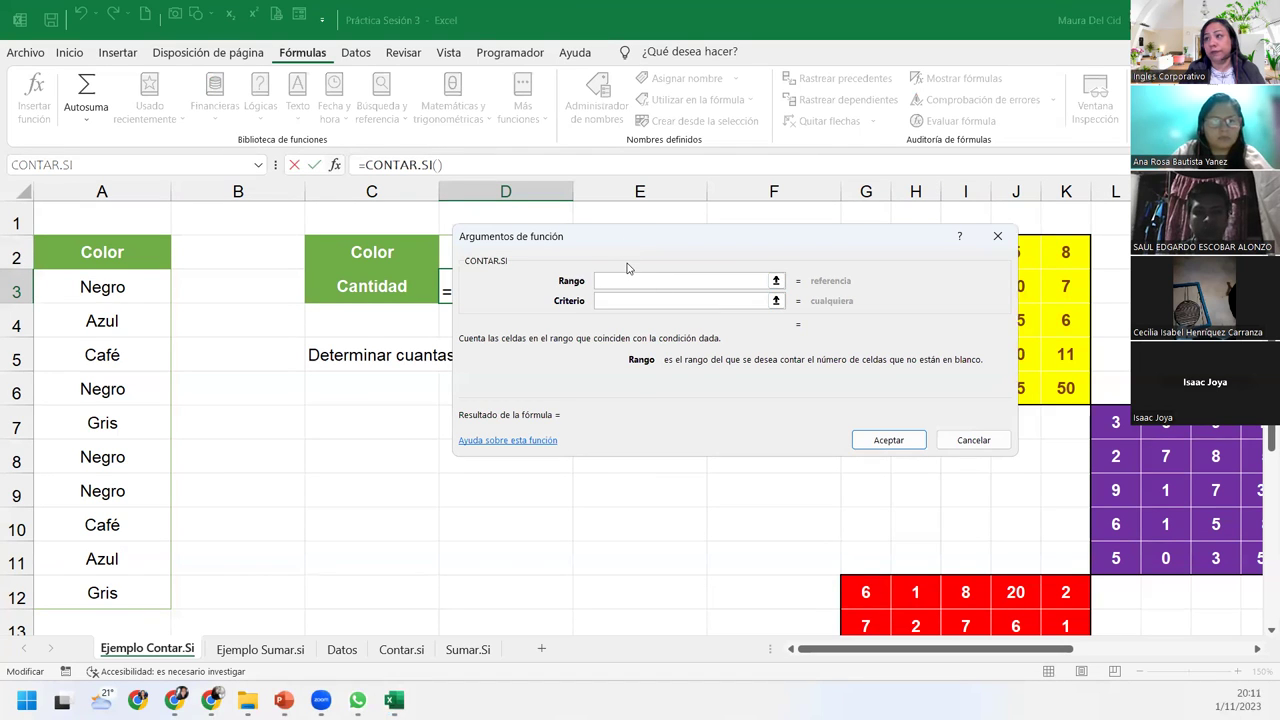
{"action": "left_click_drag", "start_coordinate": [628, 268], "coordinate": [466, 351]}
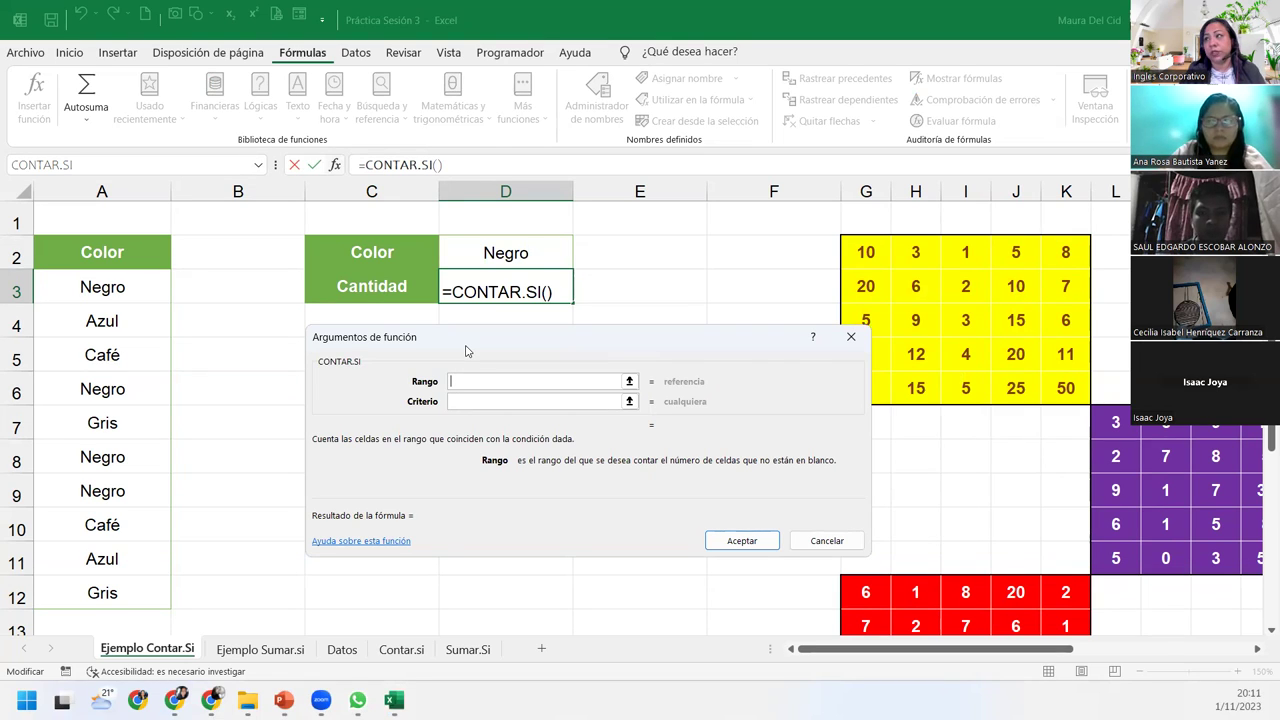
{"action": "left_click_drag", "start_coordinate": [78, 295], "coordinate": [107, 588]}
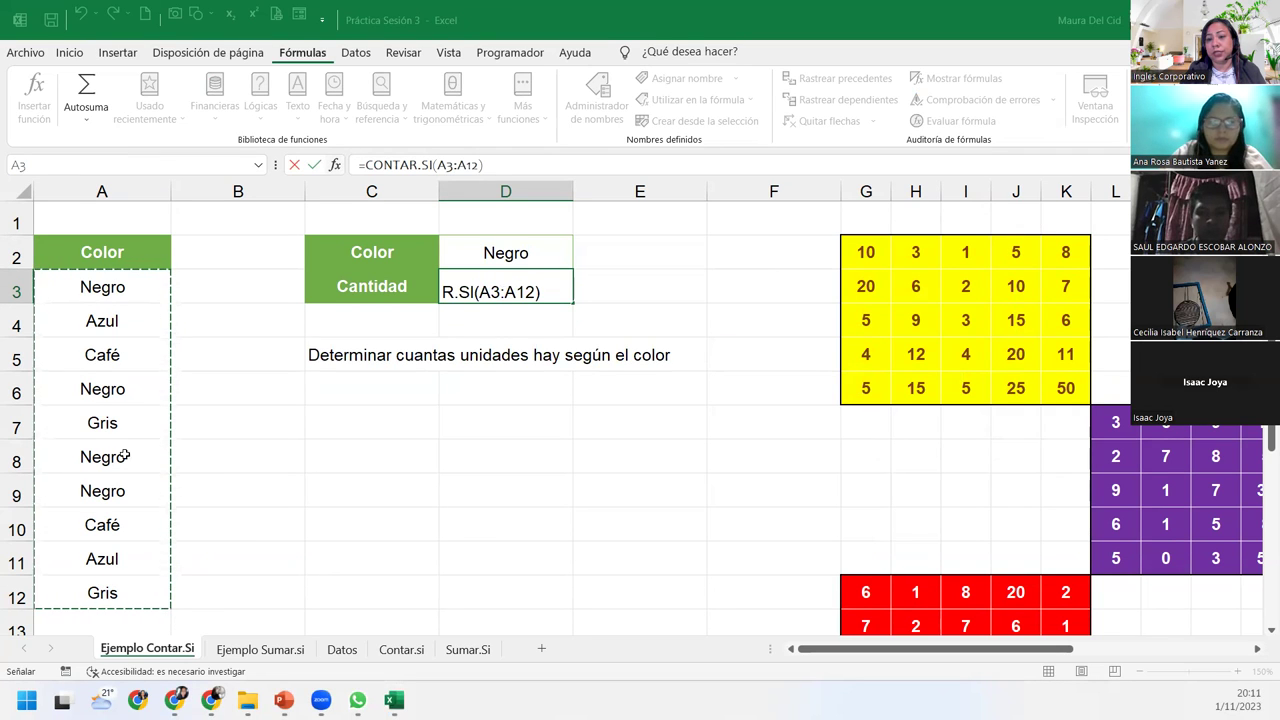
{"action": "left_click", "coordinate": [452, 320]}
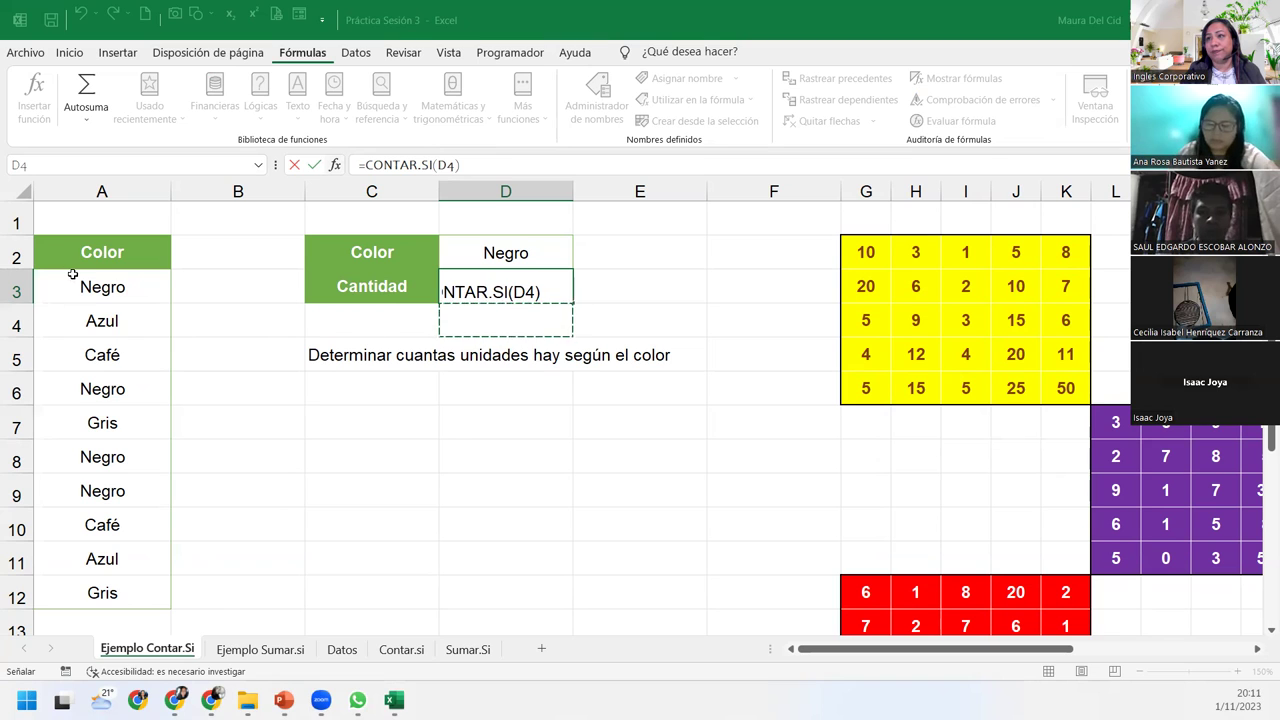
{"action": "left_click_drag", "start_coordinate": [72, 278], "coordinate": [89, 591]}
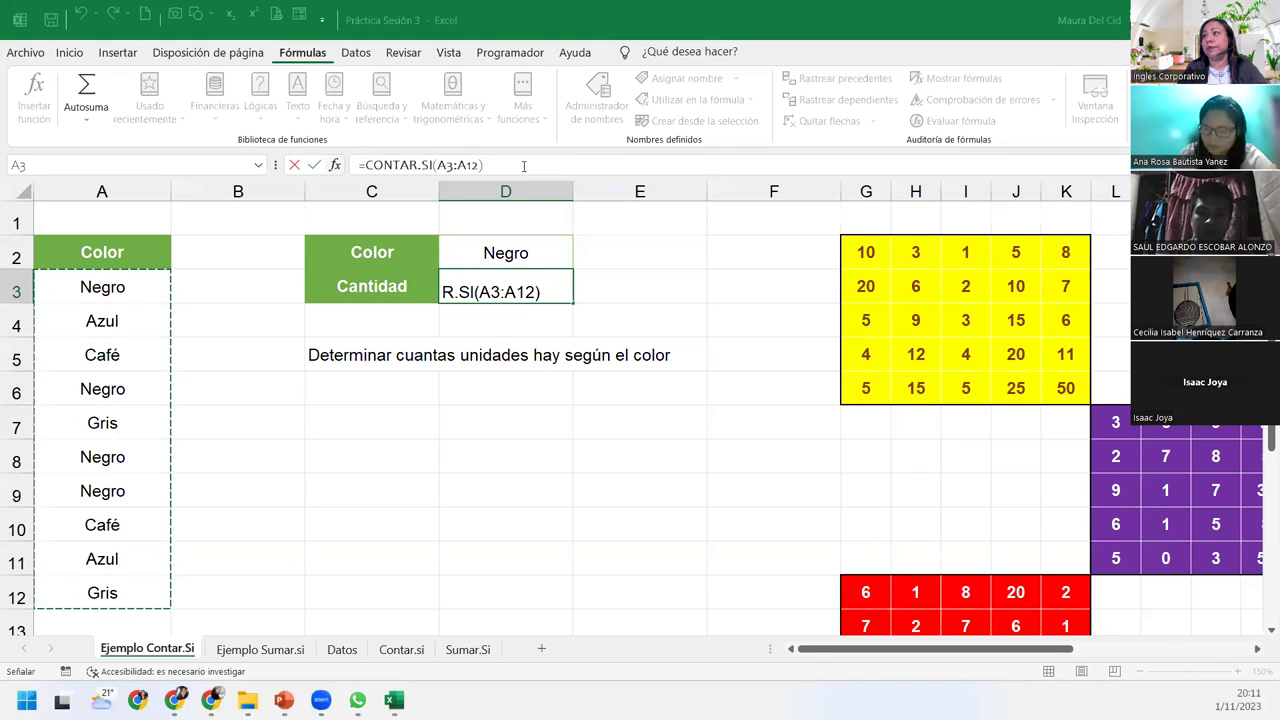
{"action": "key", "text": "shift+F3"}
{"action": "left_click", "coordinate": [510, 400]}
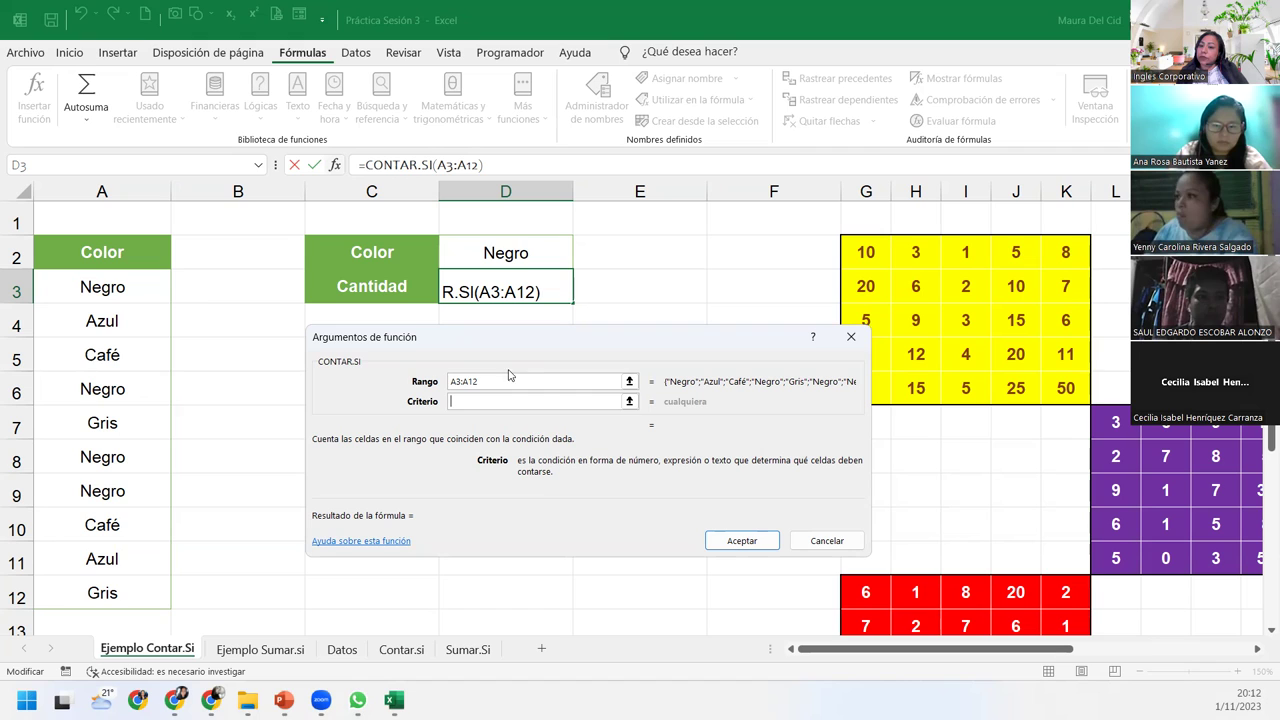
Use D2 as the criterion to finish =CONTAR.SI(A3:A12;D2), which returns 4 for Negro.
{"action": "left_click", "coordinate": [449, 402]}
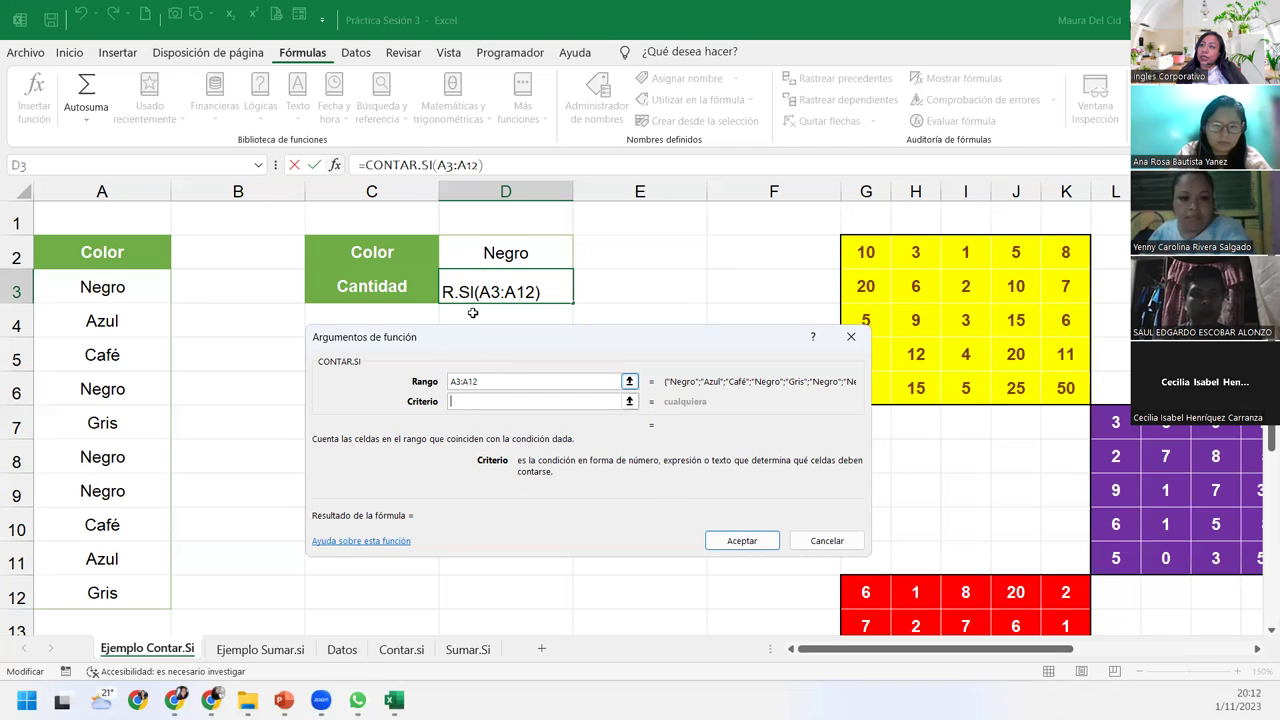
{"action": "left_click", "coordinate": [540, 245]}
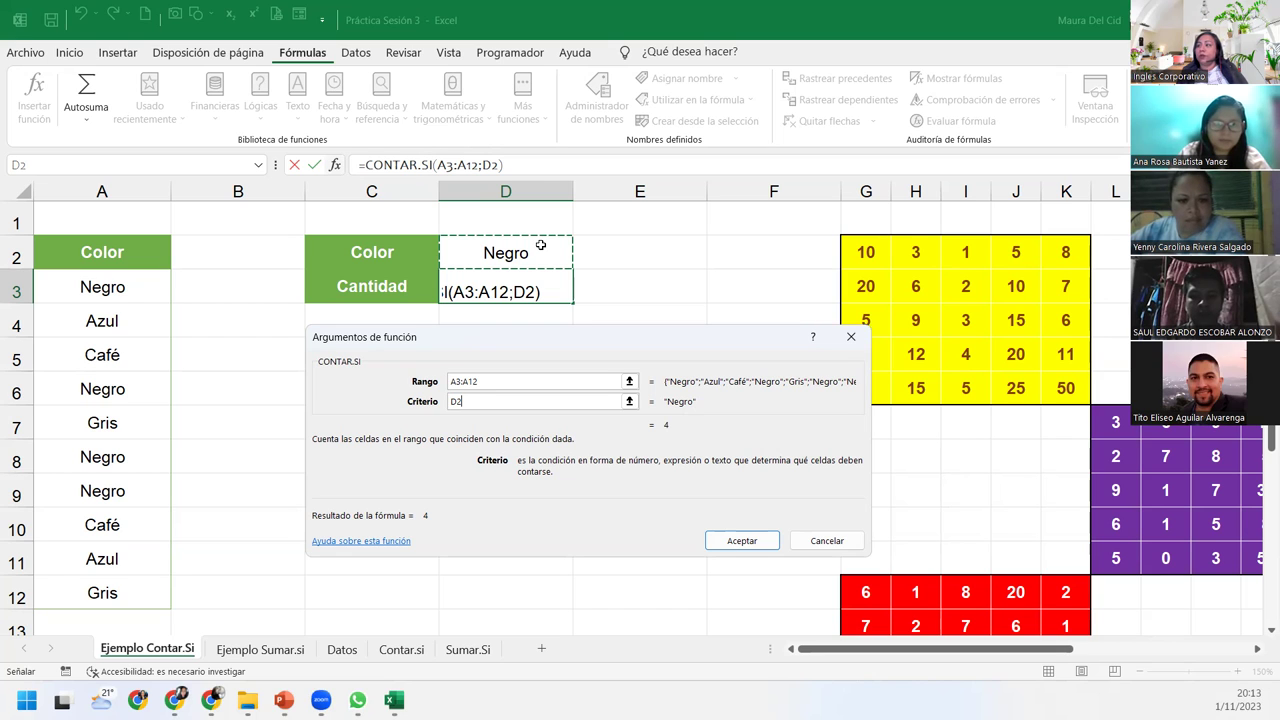
{"action": "left_click", "coordinate": [742, 540]}
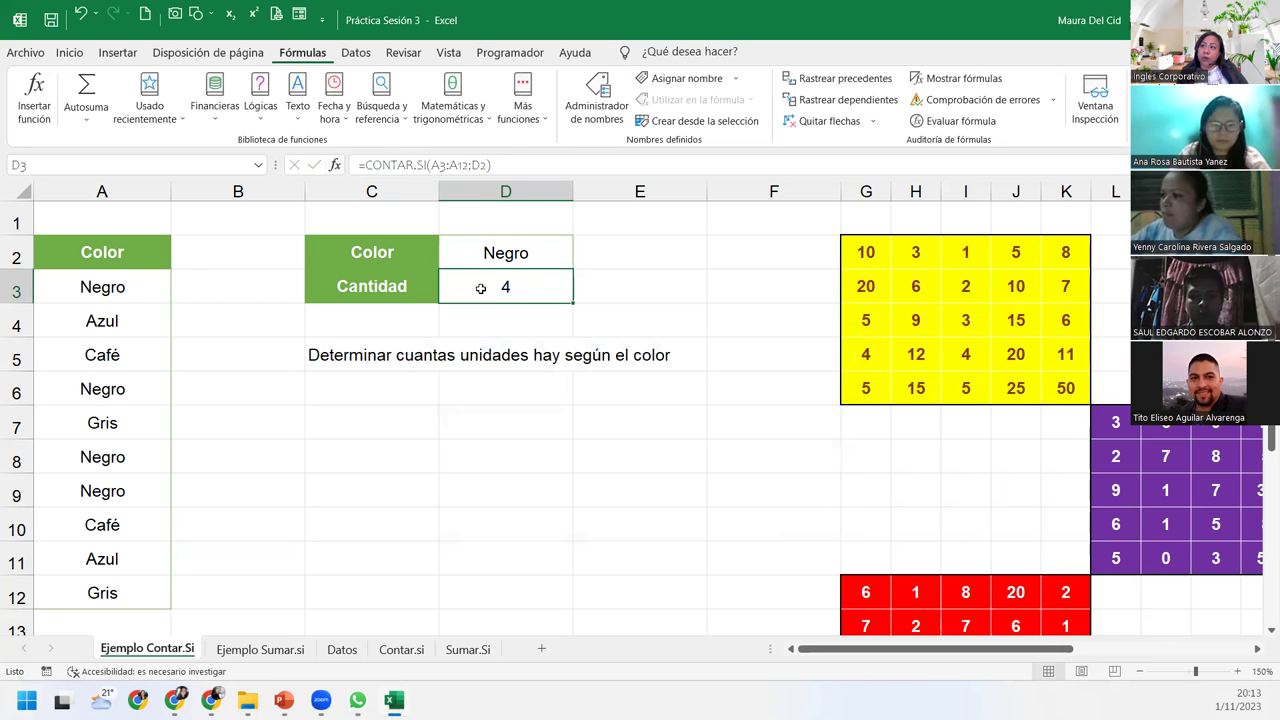
{"action": "left_click", "coordinate": [120, 281]}
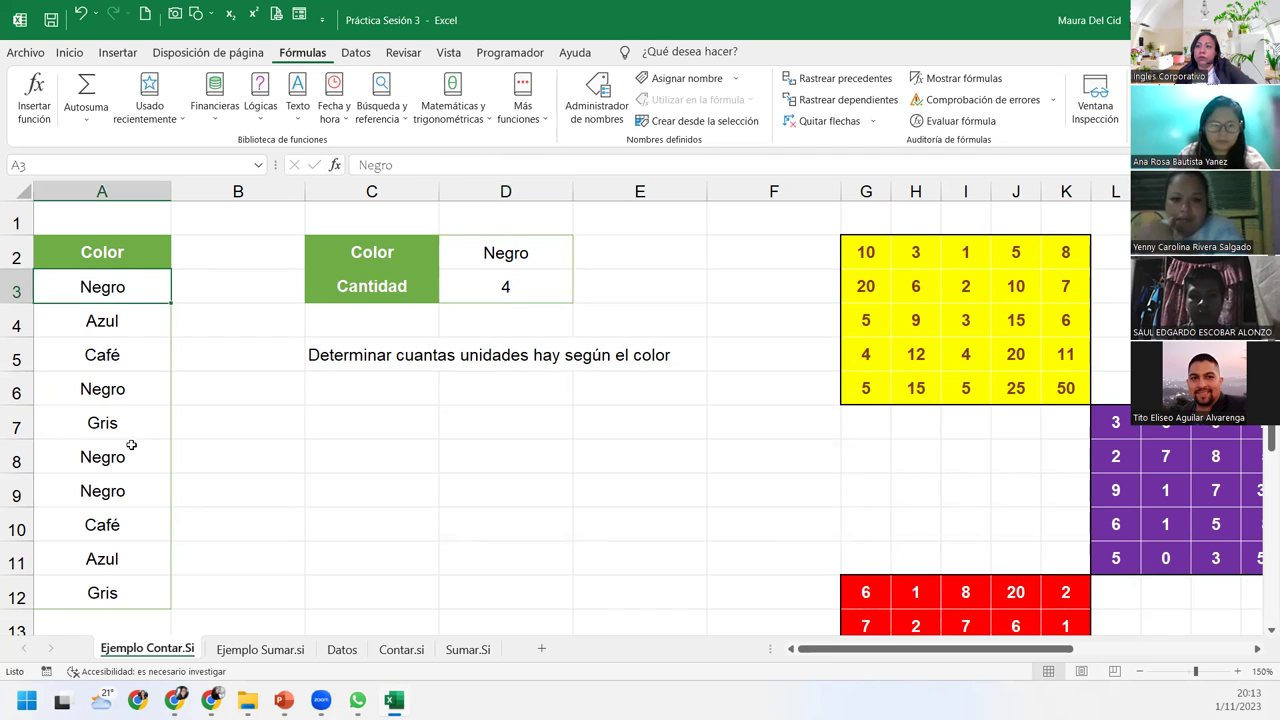
{"action": "left_click", "coordinate": [129, 387], "text": "ctrl"}
{"action": "left_click", "coordinate": [128, 452], "text": "ctrl"}
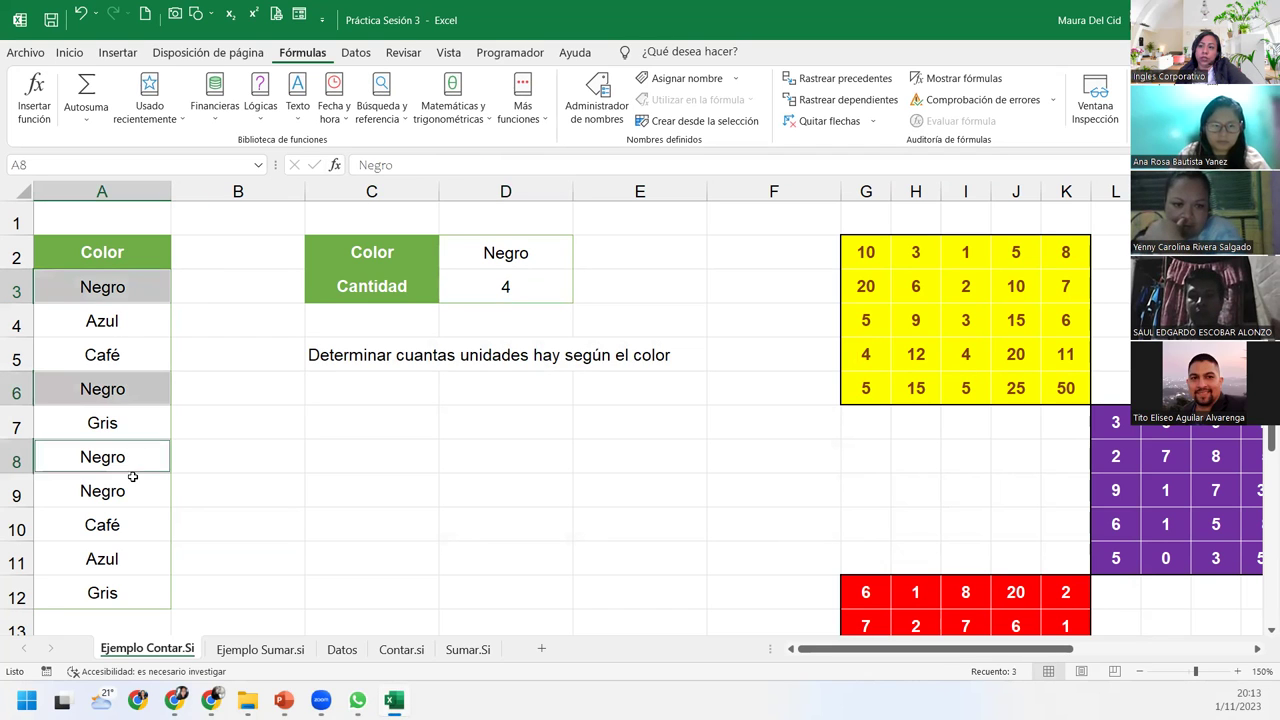
{"action": "left_click", "coordinate": [134, 492], "text": "ctrl"}
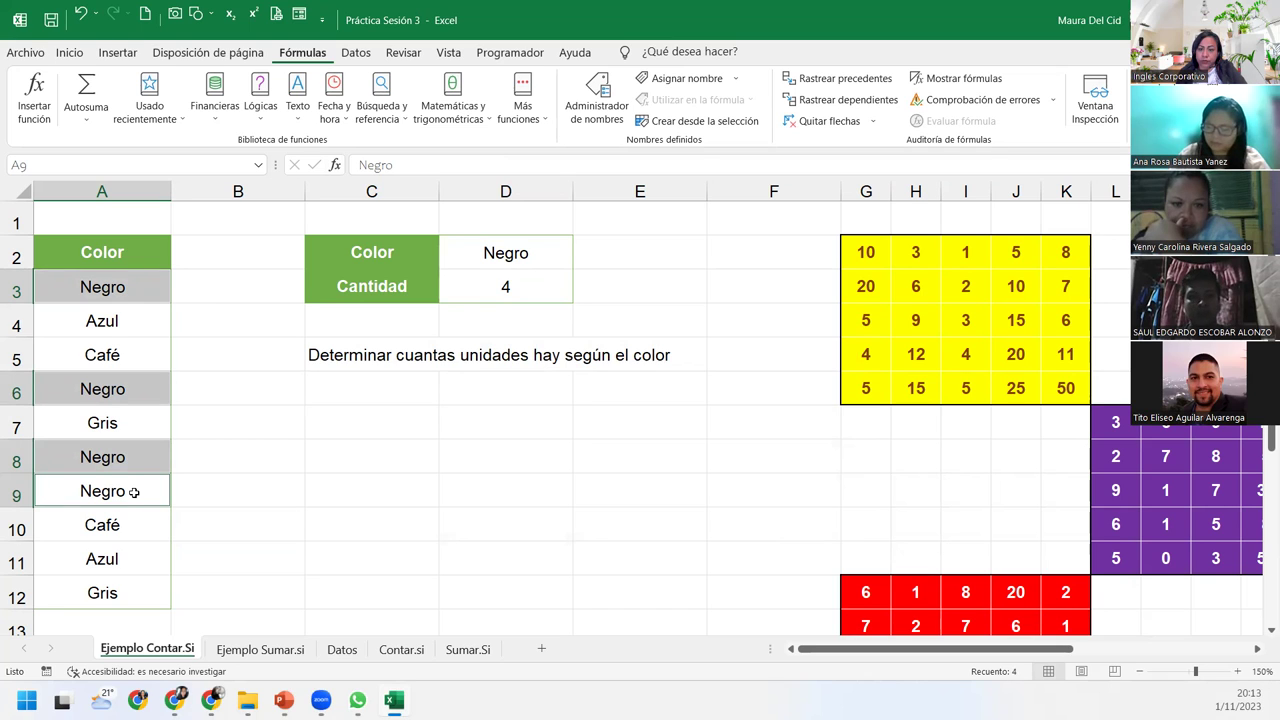
{"action": "left_click", "coordinate": [513, 254]}
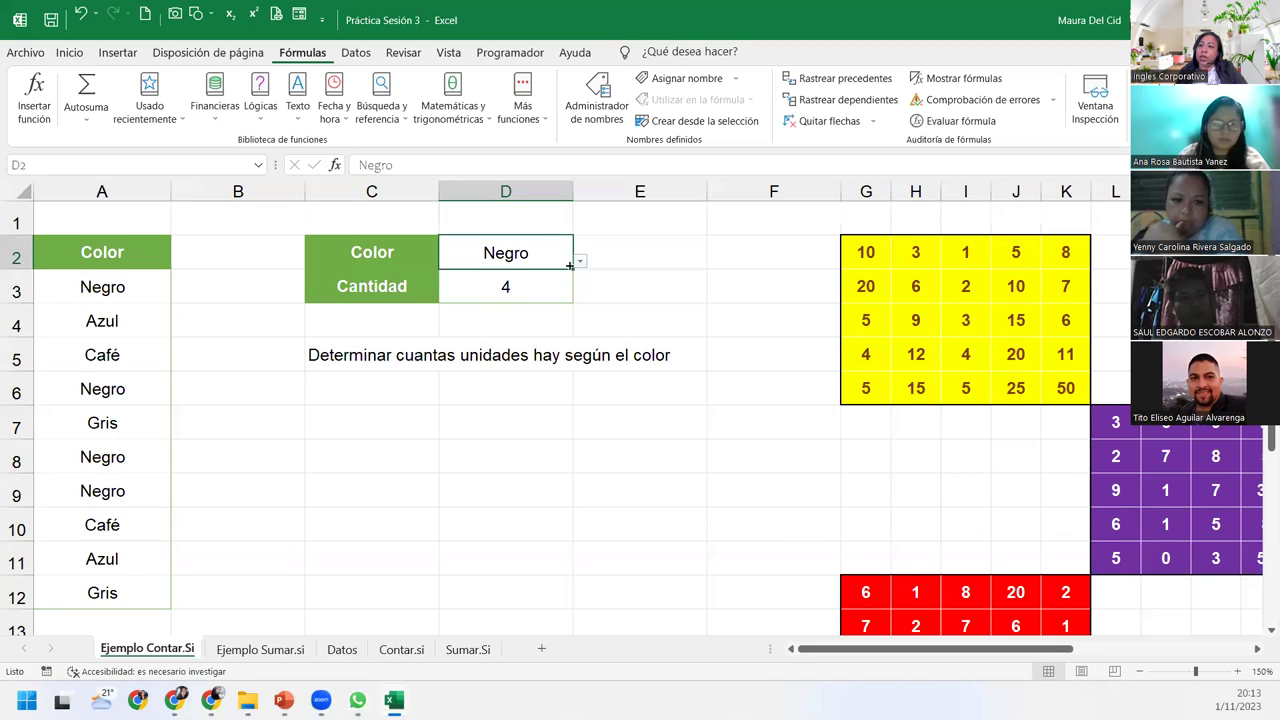
Pick Azul in D2's dropdown and point out the Azul entries in A4 and A11.
{"action": "left_click", "coordinate": [579, 261]}
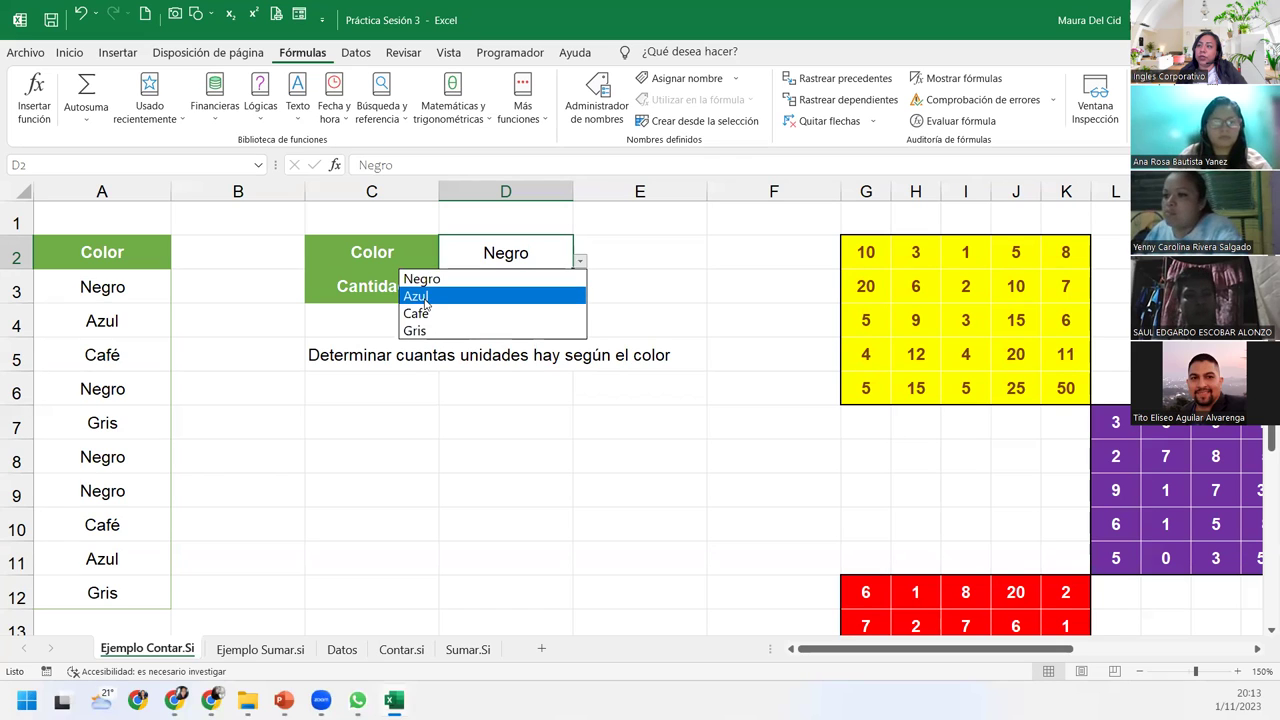
{"action": "left_click", "coordinate": [425, 299]}
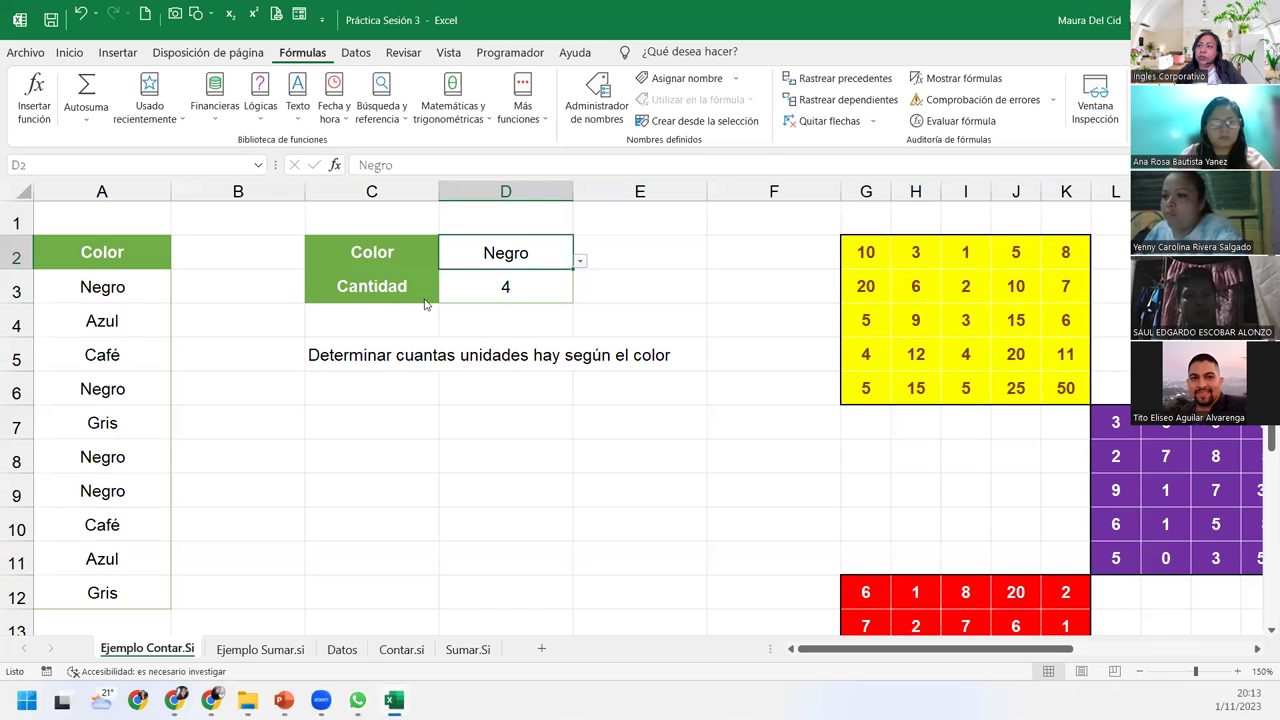
{"action": "left_click", "coordinate": [122, 320]}
{"action": "left_click", "coordinate": [112, 557]}
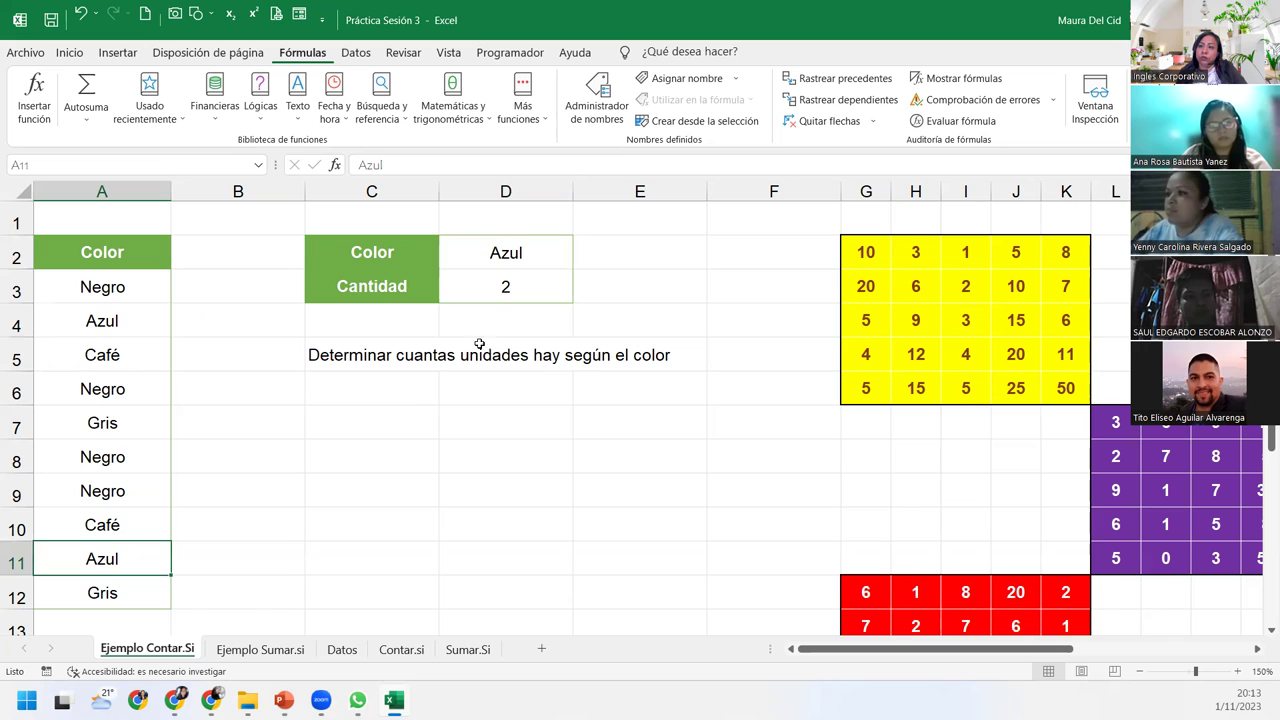
Switch D2 to Café and then Gris, each giving a Cantidad of 2.
{"action": "left_click", "coordinate": [551, 253]}
{"action": "left_click", "coordinate": [580, 262]}
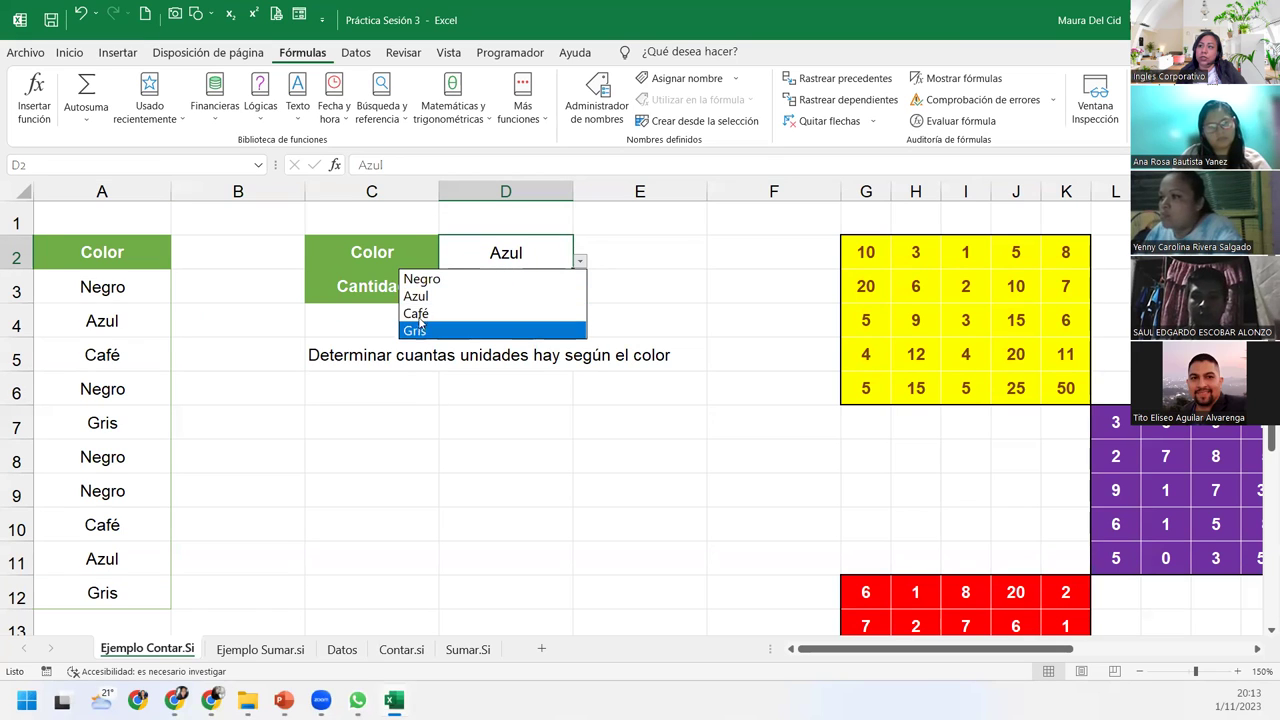
{"action": "left_click", "coordinate": [419, 313]}
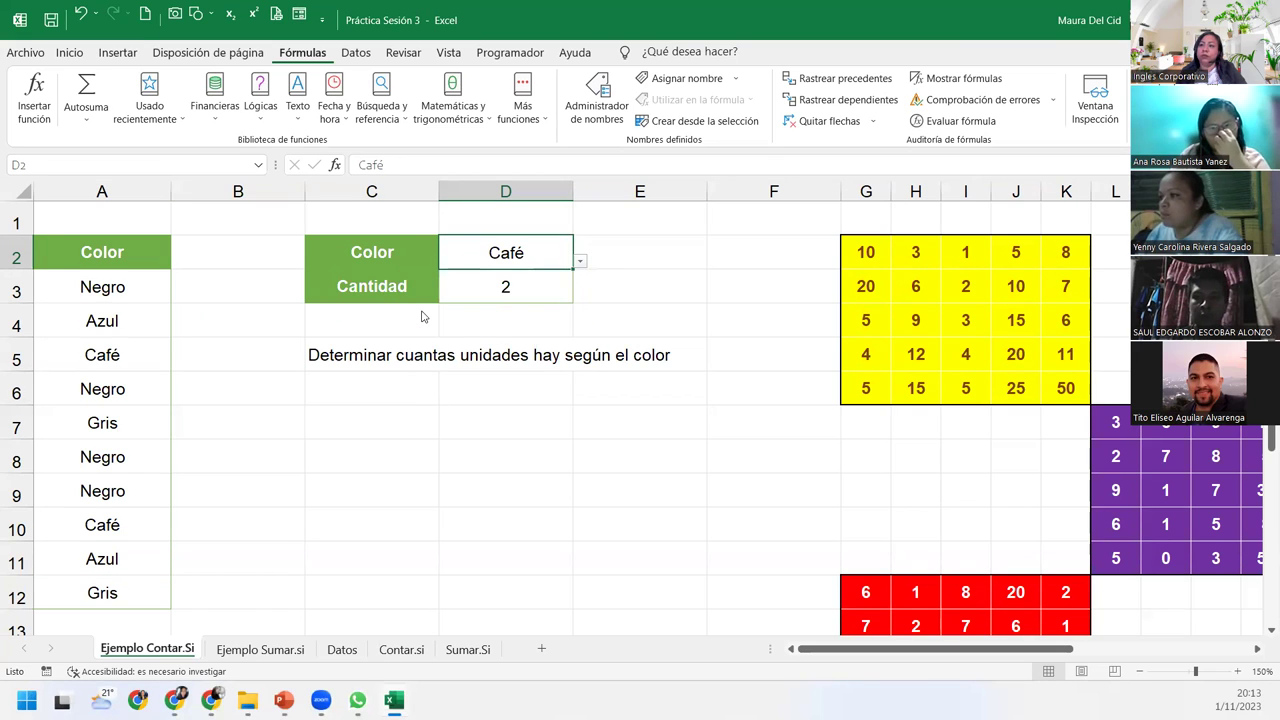
{"action": "left_click", "coordinate": [579, 261]}
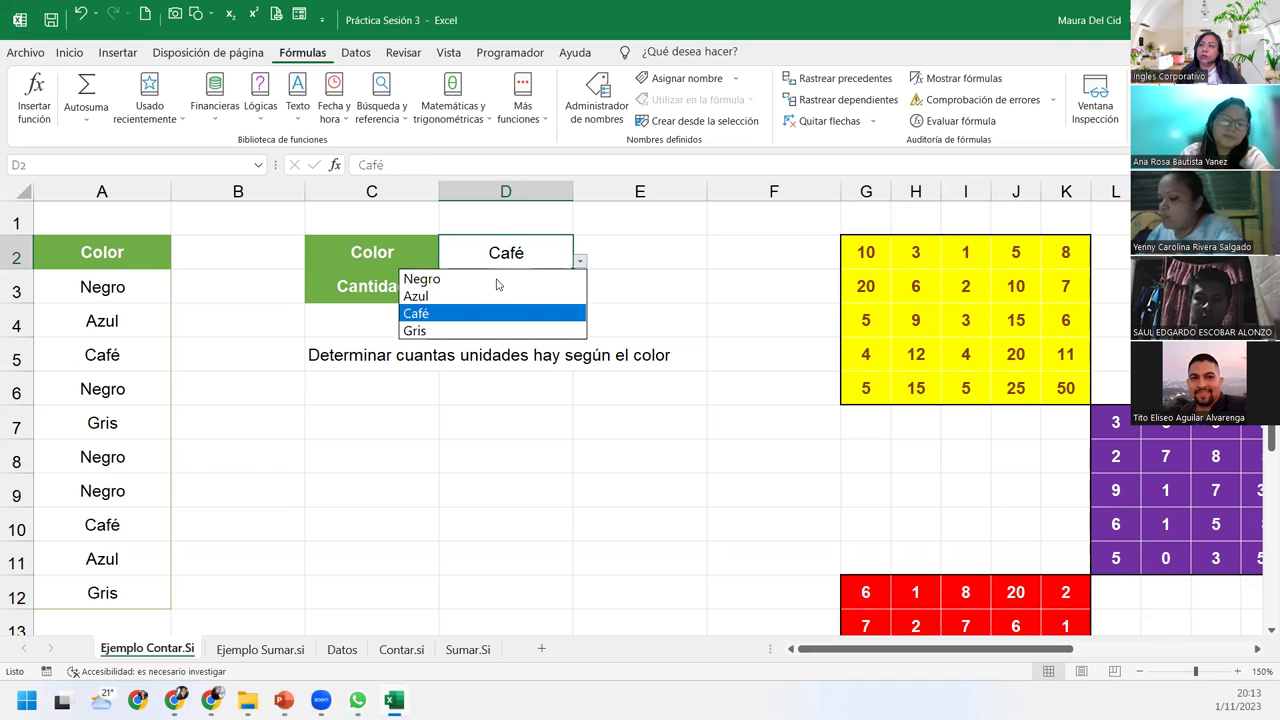
{"action": "left_click", "coordinate": [466, 330]}
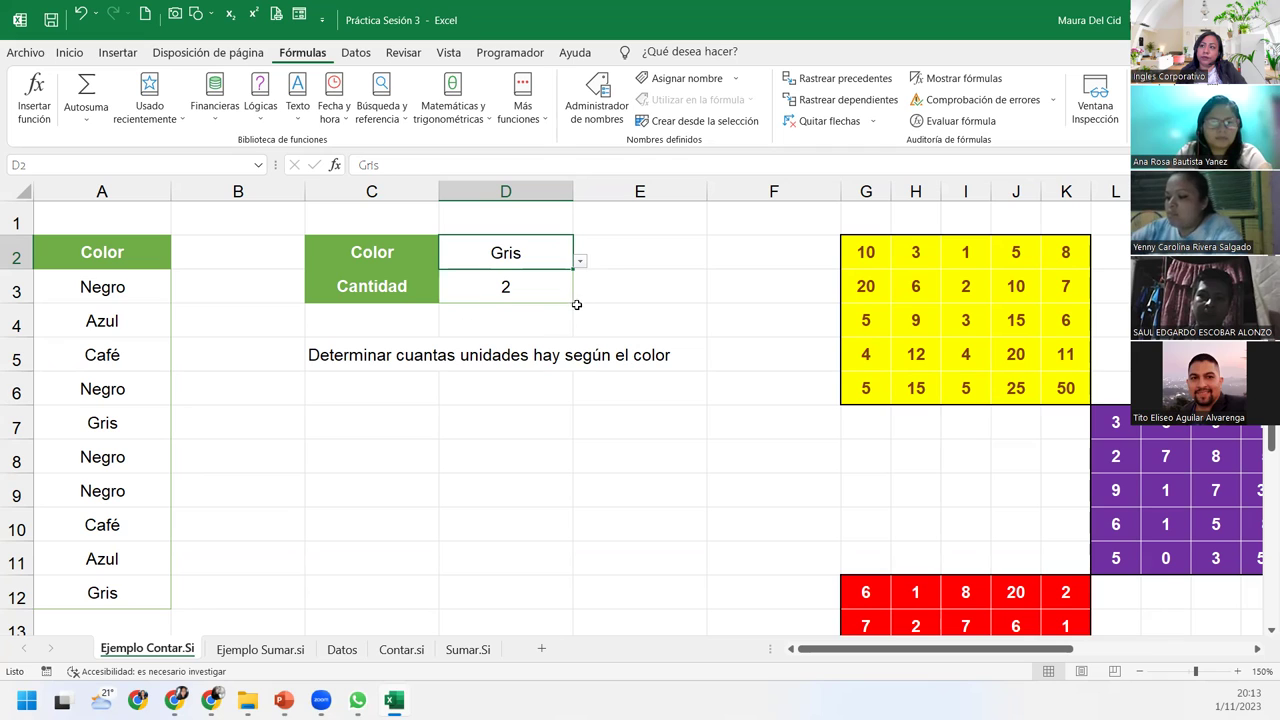
{"action": "double_click", "coordinate": [547, 250]}
Try replacing Gris with 'blanco' in D2, then cancel after the validation rule rejects it.
{"action": "left_click_drag", "start_coordinate": [545, 250], "coordinate": [397, 232]}
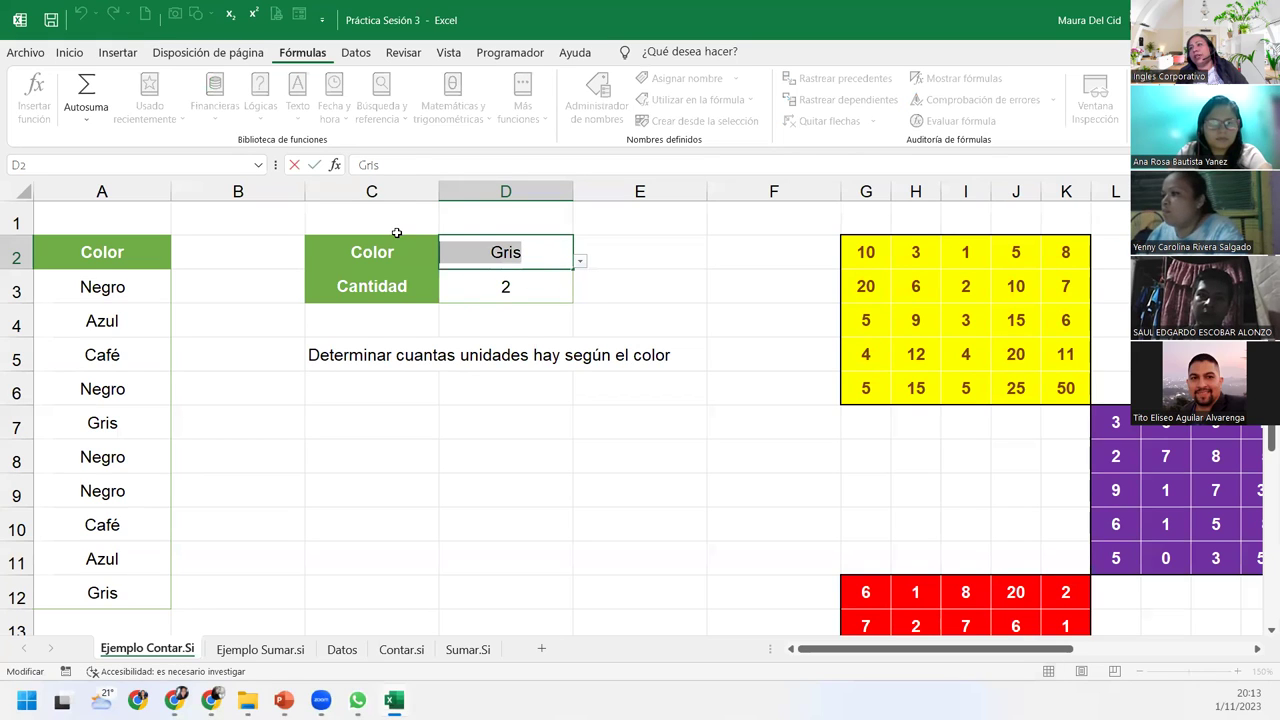
{"action": "type", "text": "blaco"}
{"action": "key", "text": "BackSpace"}
{"action": "key", "text": "BackSpace"}
{"action": "key", "text": "BackSpace"}
{"action": "type", "text": "anco"}
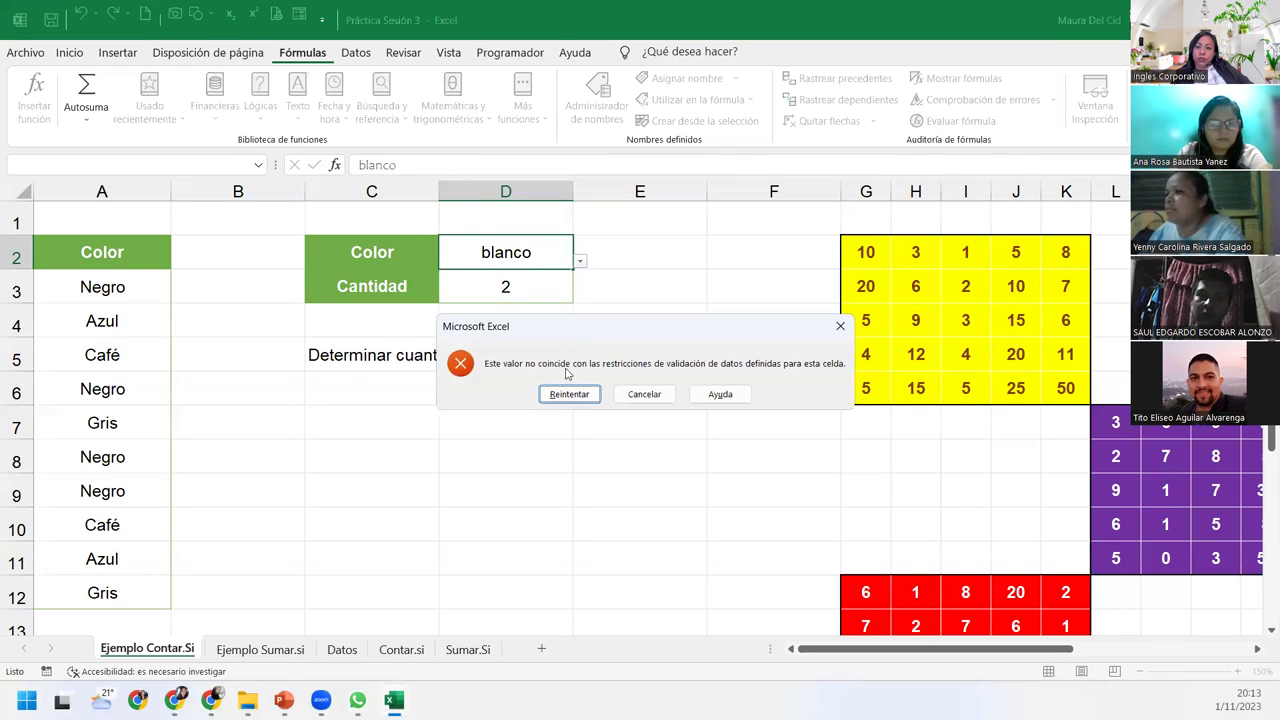
{"action": "left_click", "coordinate": [584, 394]}
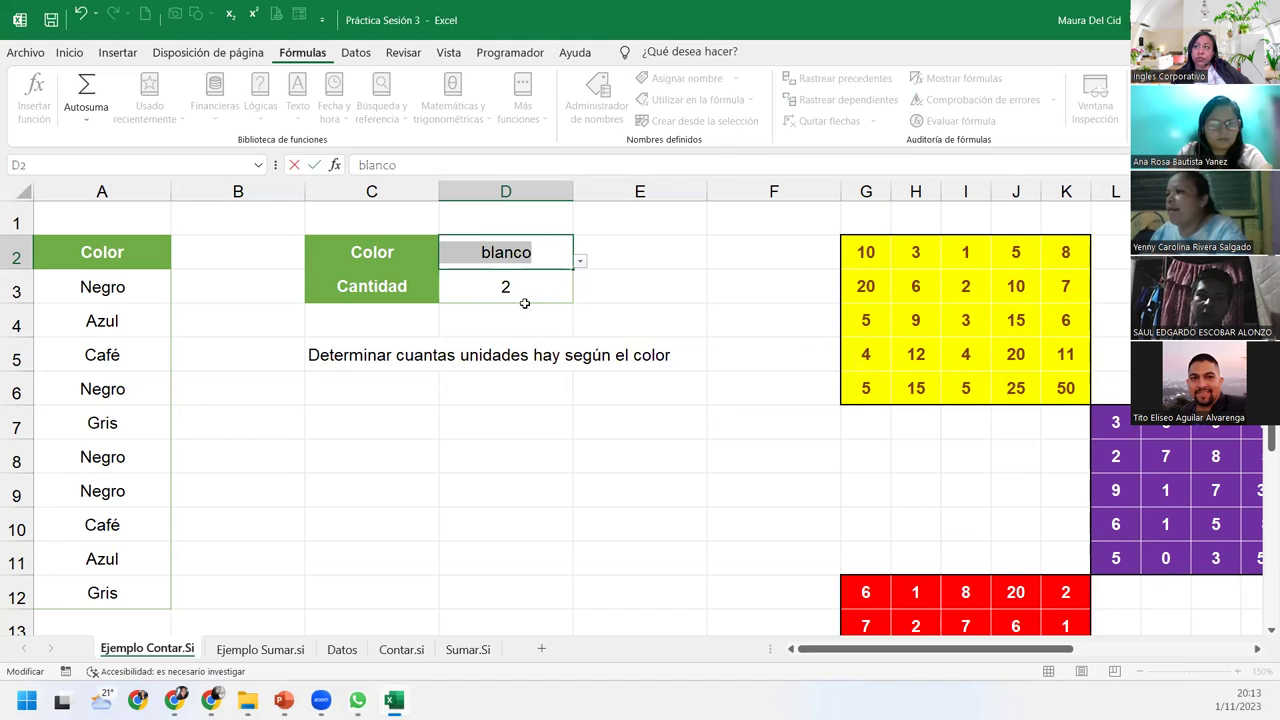
{"action": "key", "text": "Escape"}
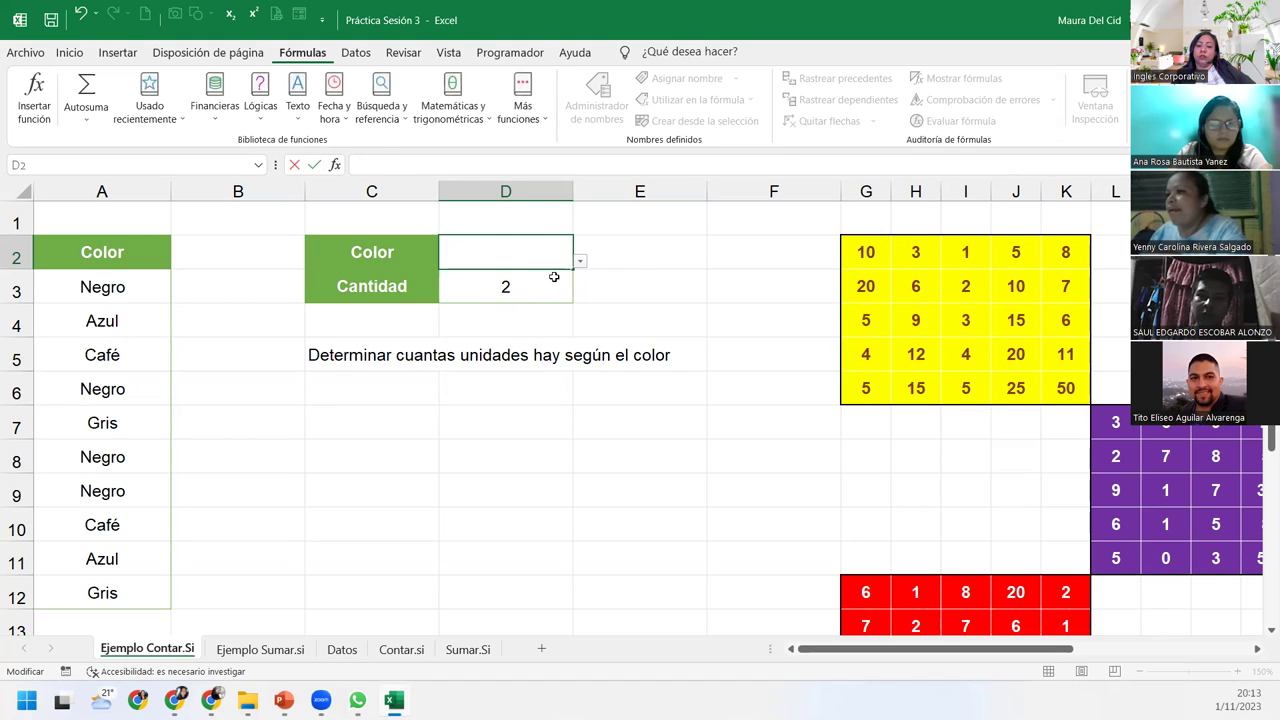
Pick Azul from D2's color list and select the Cantidad formula cell D3.
{"action": "left_click", "coordinate": [580, 261]}
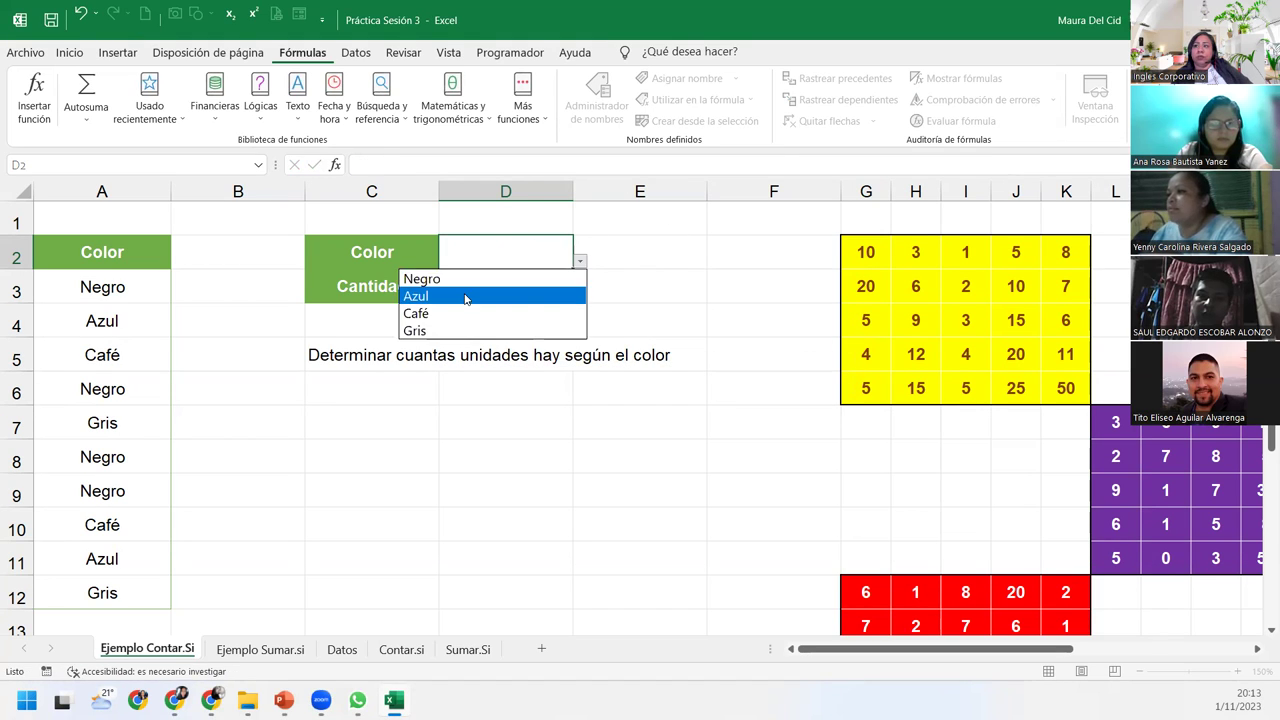
{"action": "left_click", "coordinate": [465, 298]}
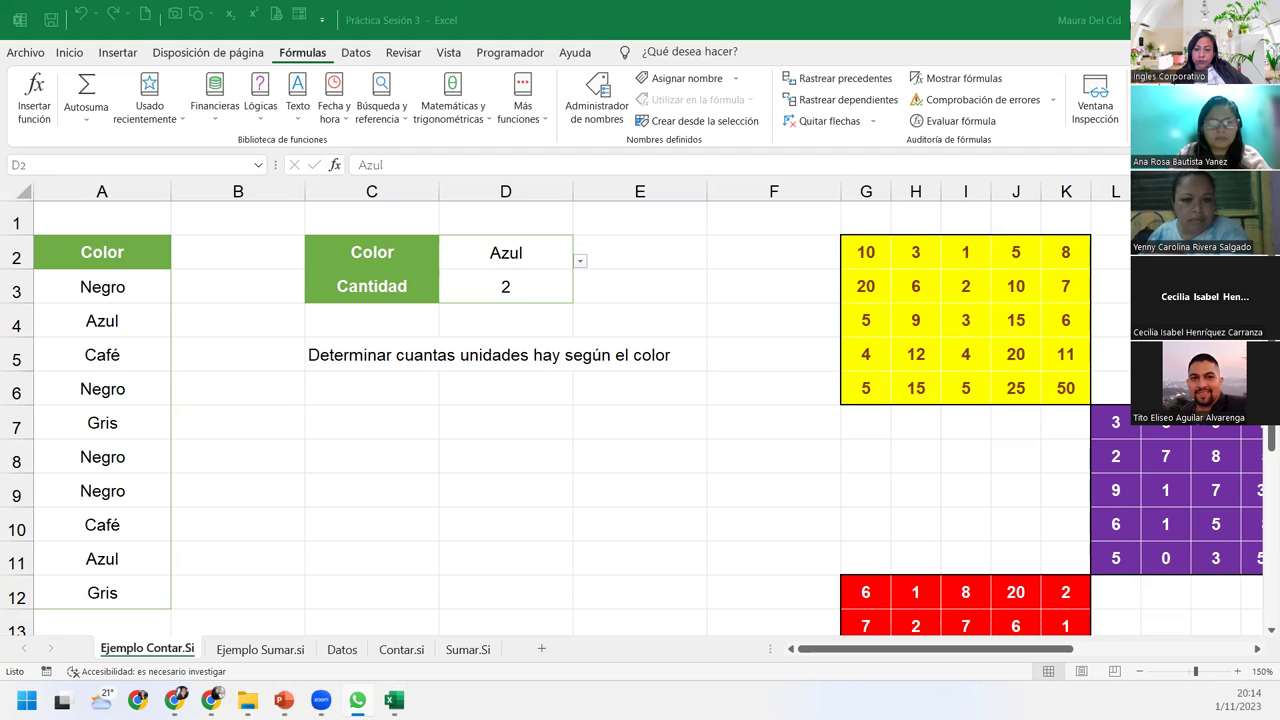
{"action": "left_click", "coordinate": [520, 290]}
{"action": "left_click", "coordinate": [335, 165]}
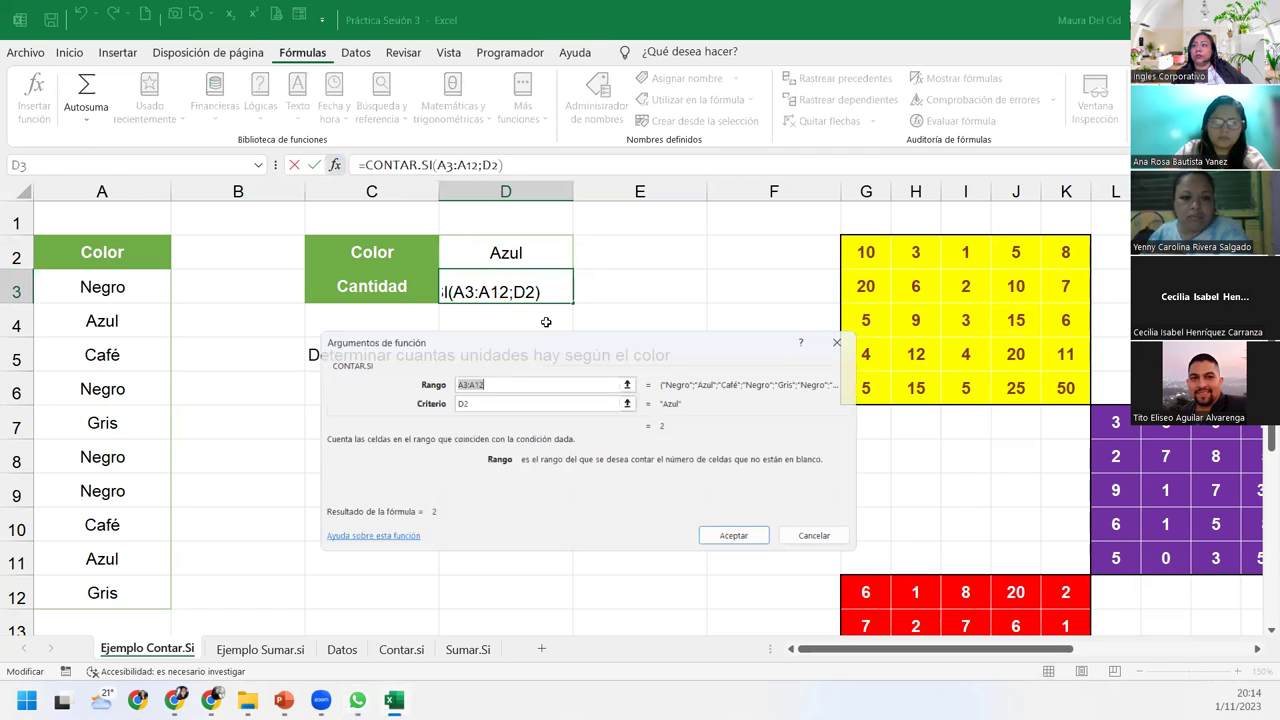
{"action": "left_click", "coordinate": [601, 402]}
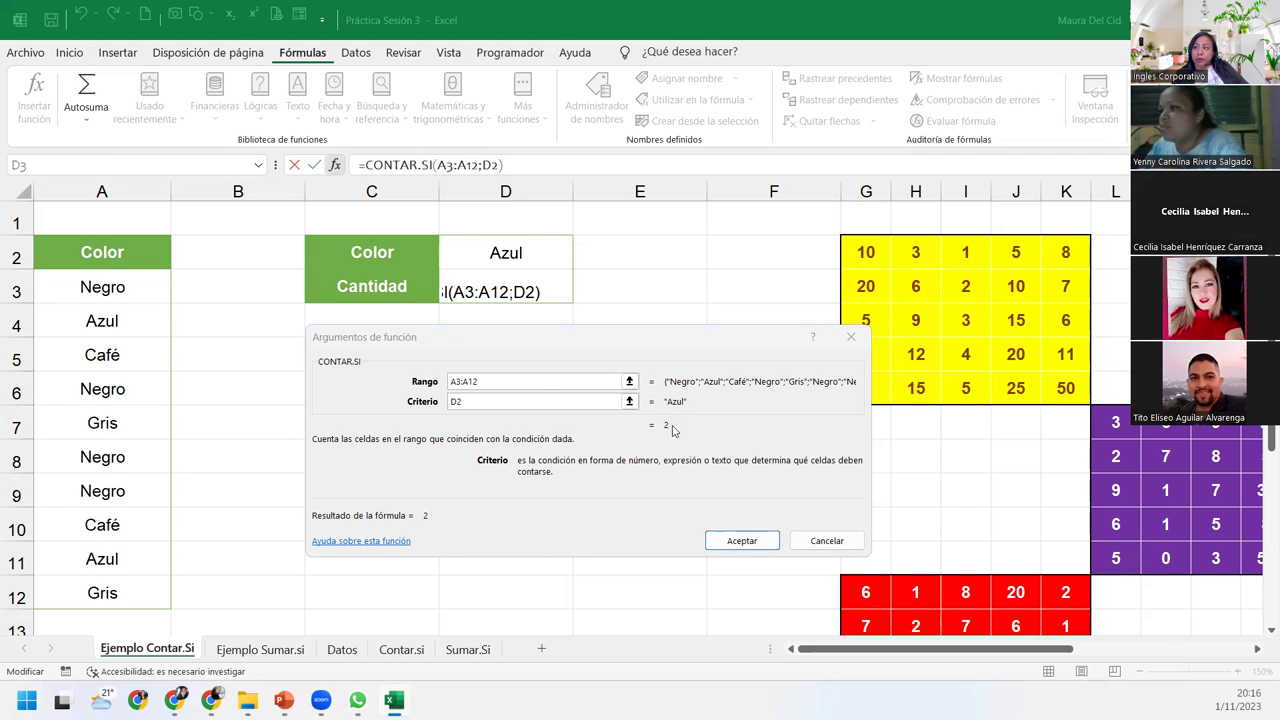
{"action": "left_click", "coordinate": [503, 385]}
{"action": "left_click", "coordinate": [504, 399]}
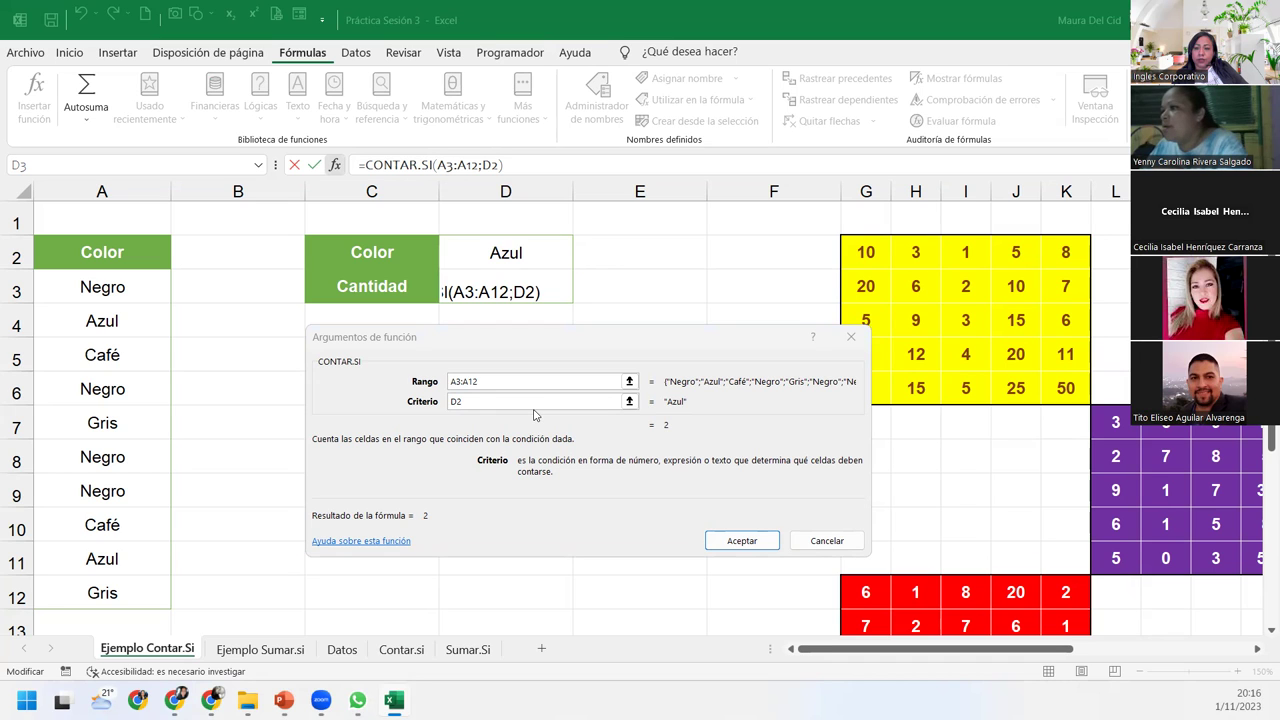
{"action": "left_click", "coordinate": [757, 540]}
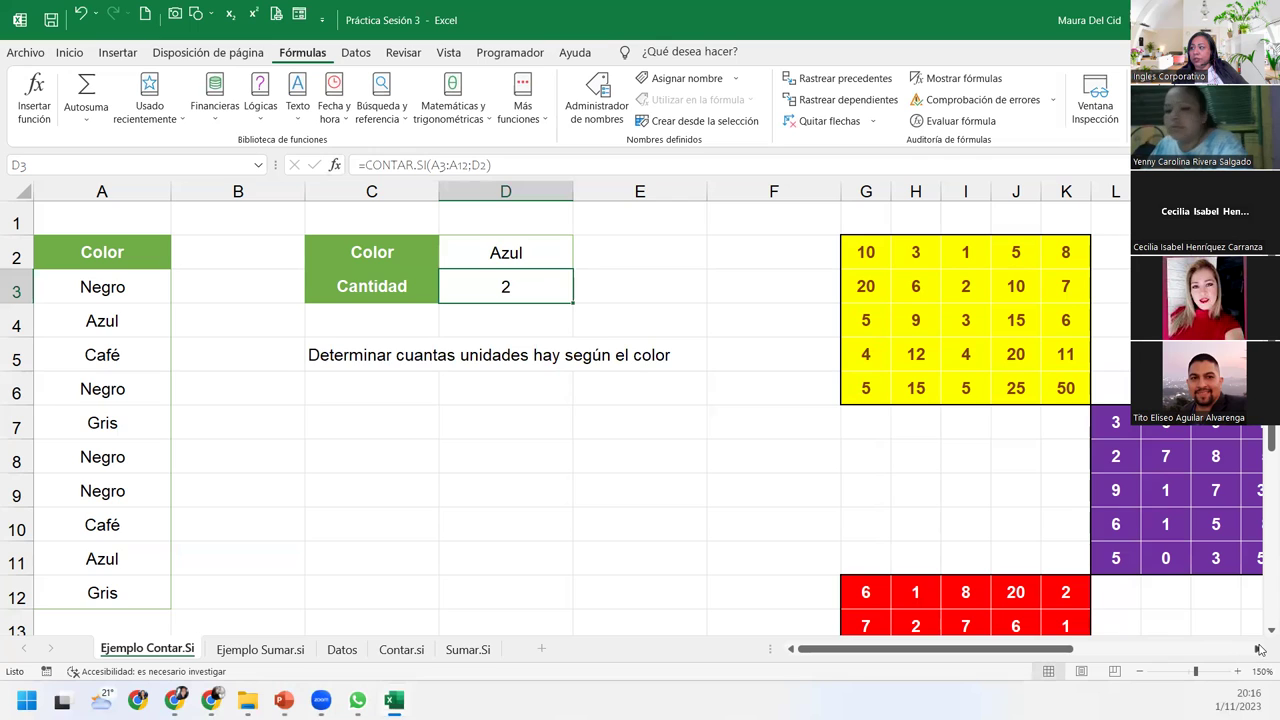
Scroll right and zoom out to 120% so the colored blocks and questions fit.
{"action": "left_click", "coordinate": [1259, 649]}
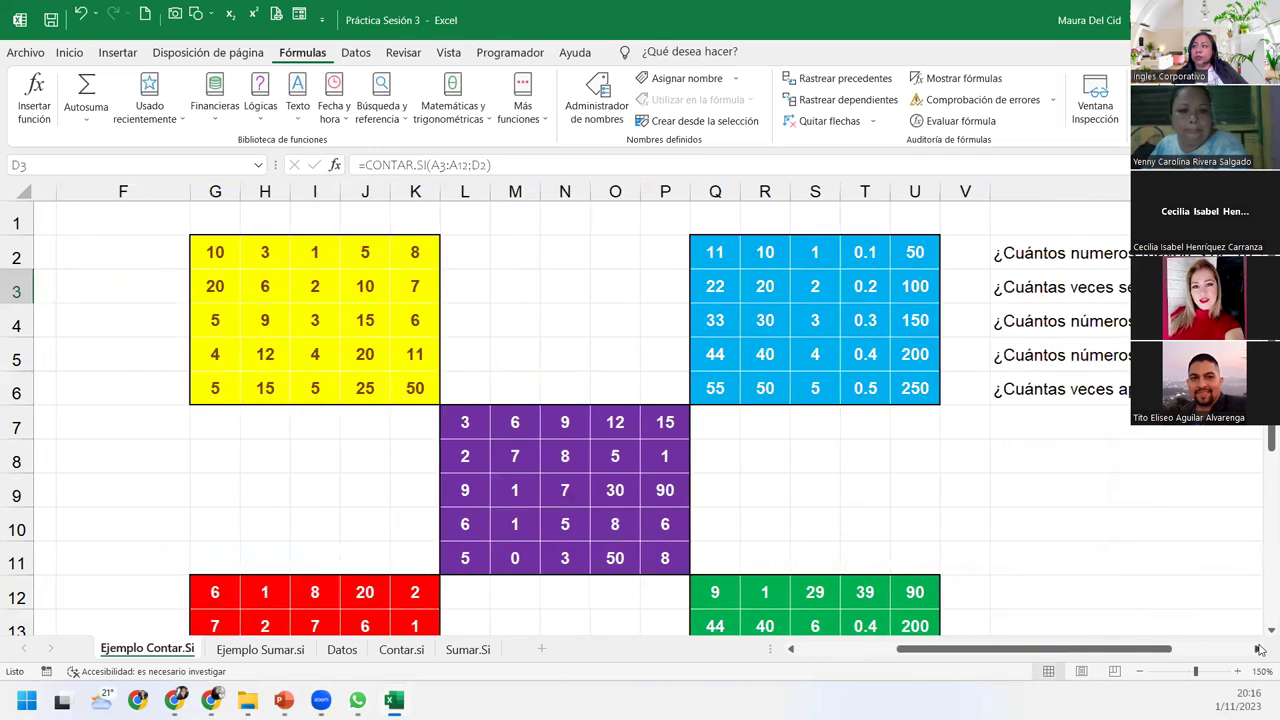
{"action": "left_click", "coordinate": [1259, 649]}
{"action": "left_click", "coordinate": [1140, 672]}
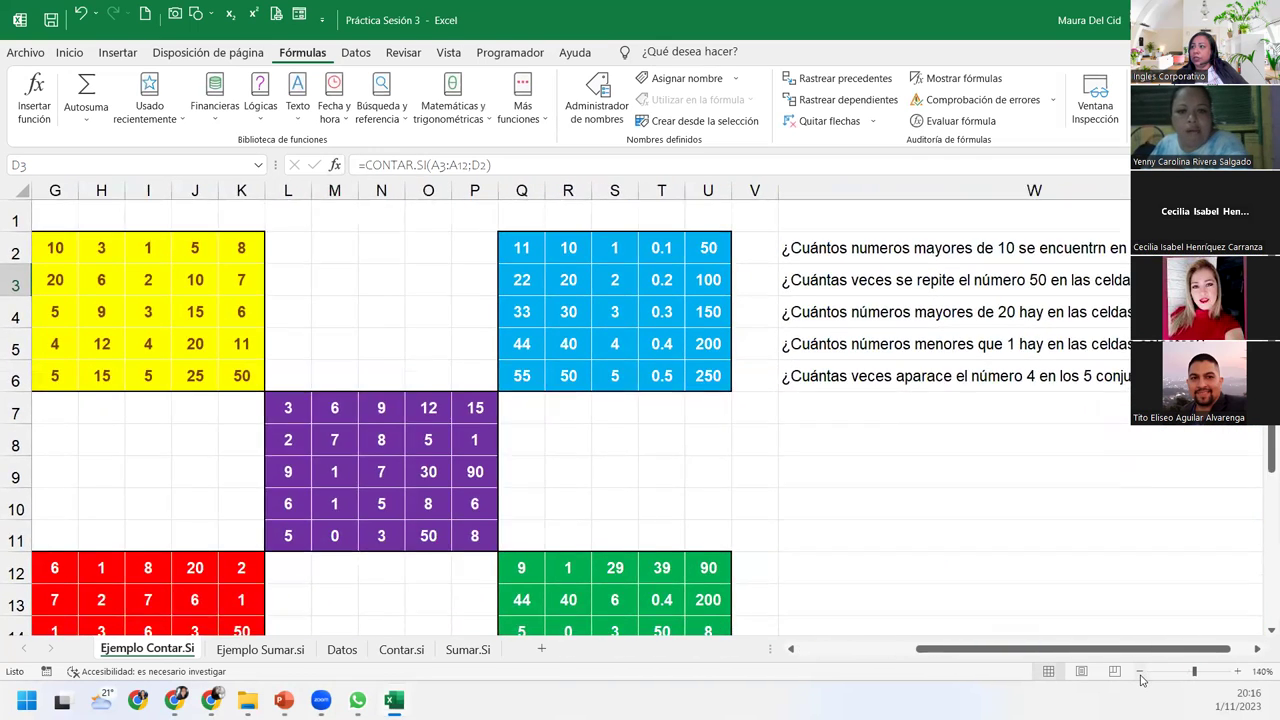
{"action": "left_click", "coordinate": [1140, 672]}
{"action": "left_click", "coordinate": [1140, 672]}
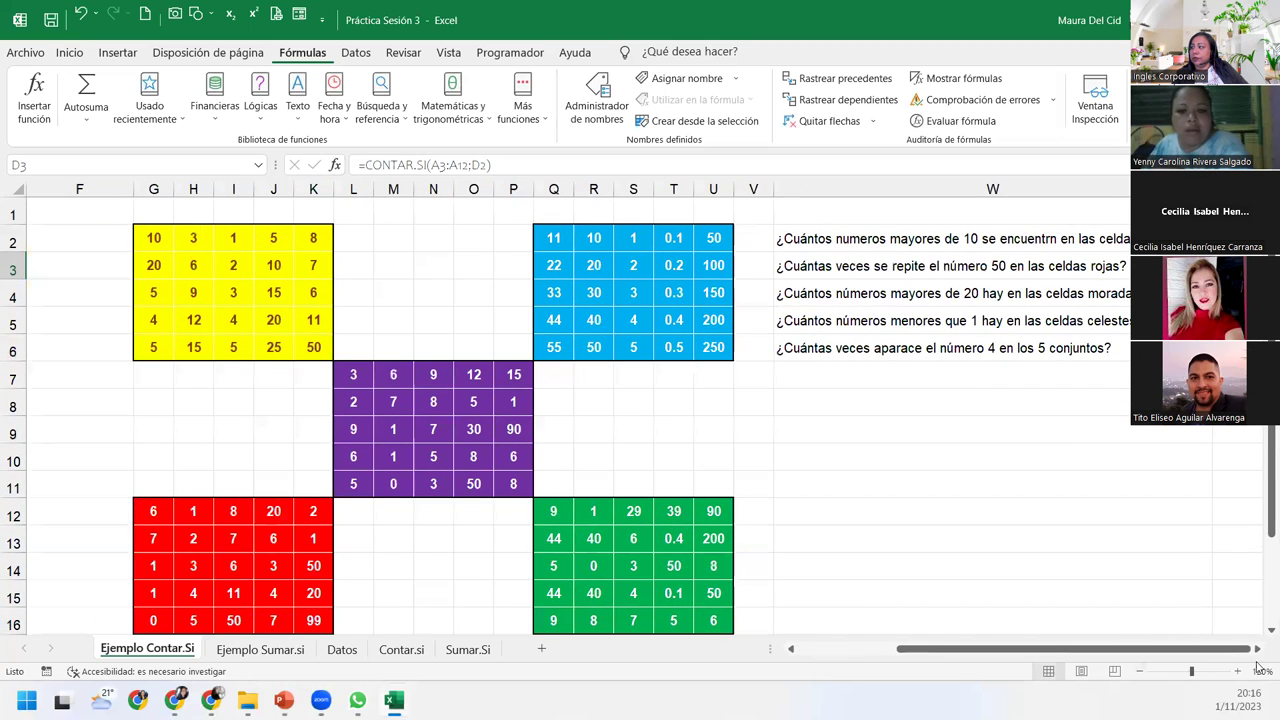
{"action": "left_click", "coordinate": [1259, 649]}
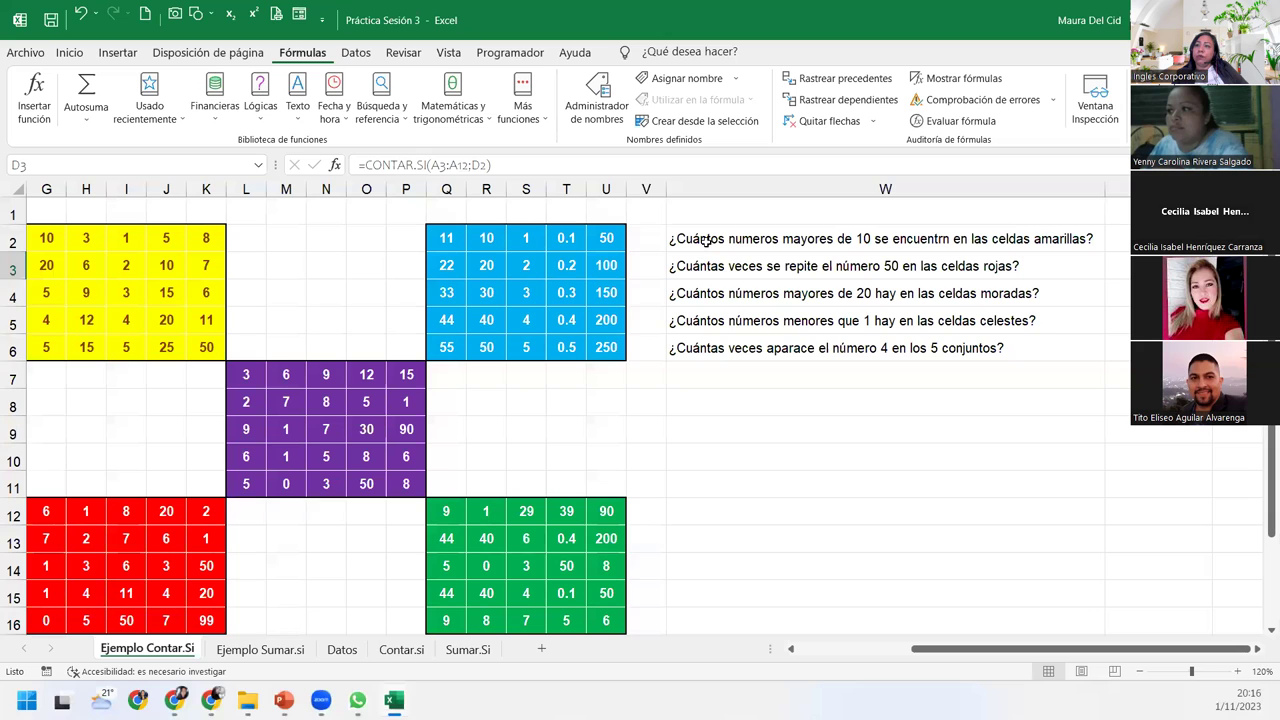
Highlight the yellow G2:K6, blue Q2:U6 and purple L7:P11 blocks, then go from W2 to X2.
{"action": "left_click_drag", "start_coordinate": [40, 234], "coordinate": [206, 348]}
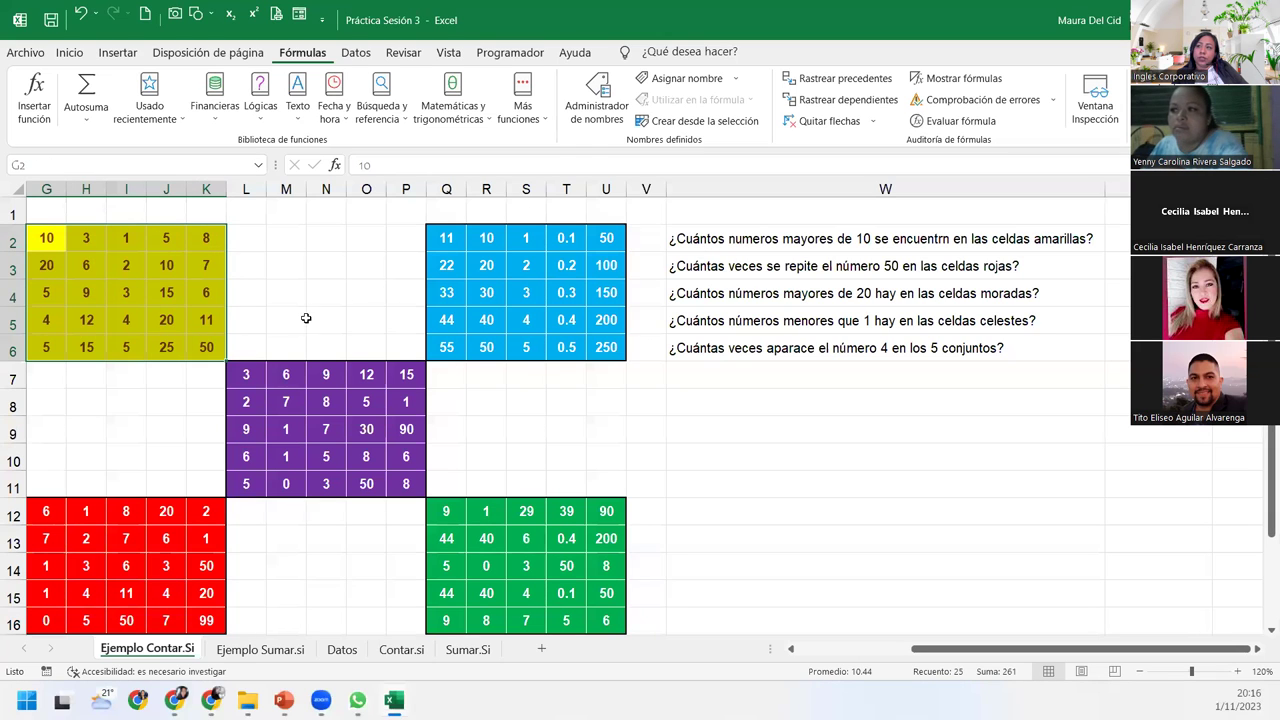
{"action": "left_click_drag", "start_coordinate": [446, 238], "coordinate": [606, 346]}
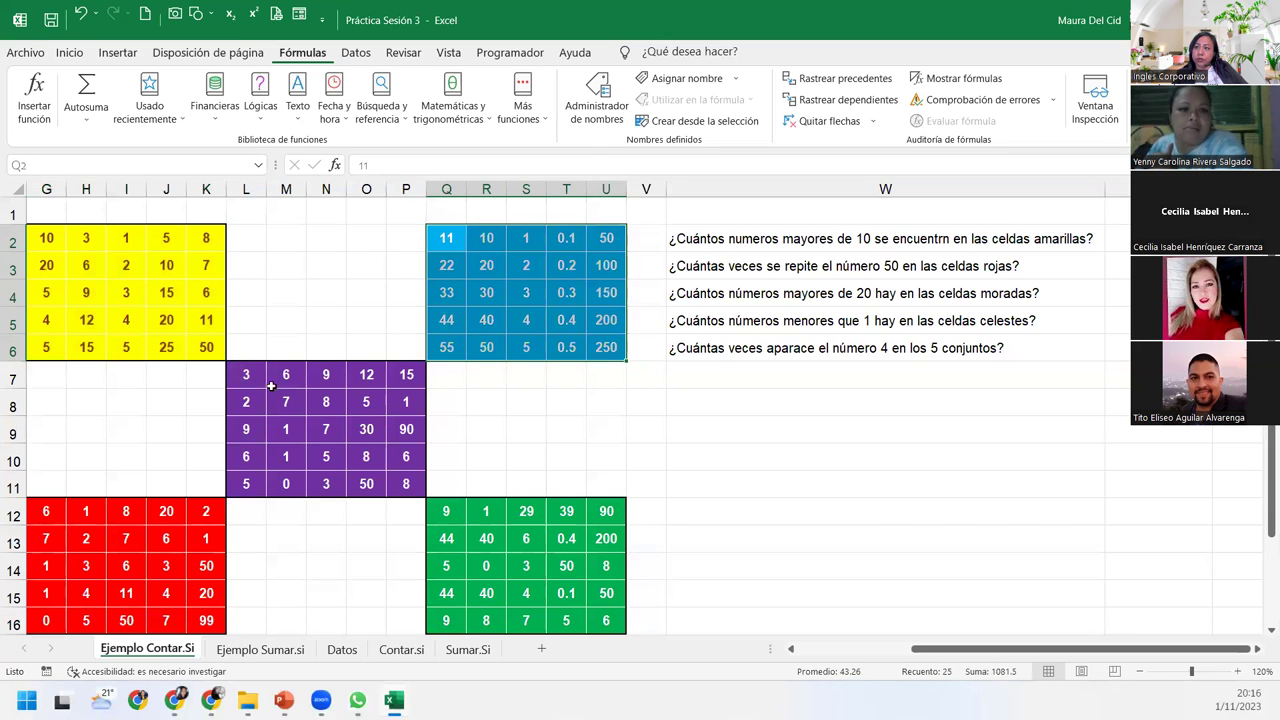
{"action": "left_click_drag", "start_coordinate": [252, 376], "coordinate": [418, 486]}
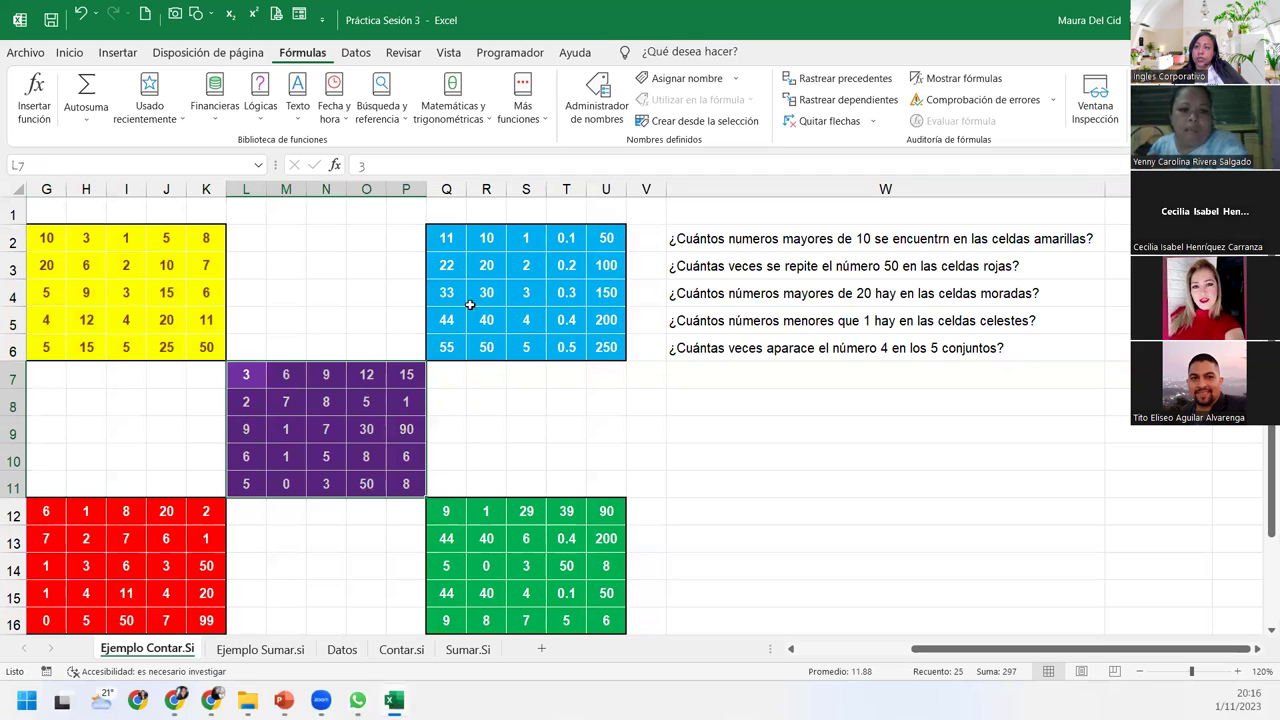
{"action": "left_click", "coordinate": [888, 245]}
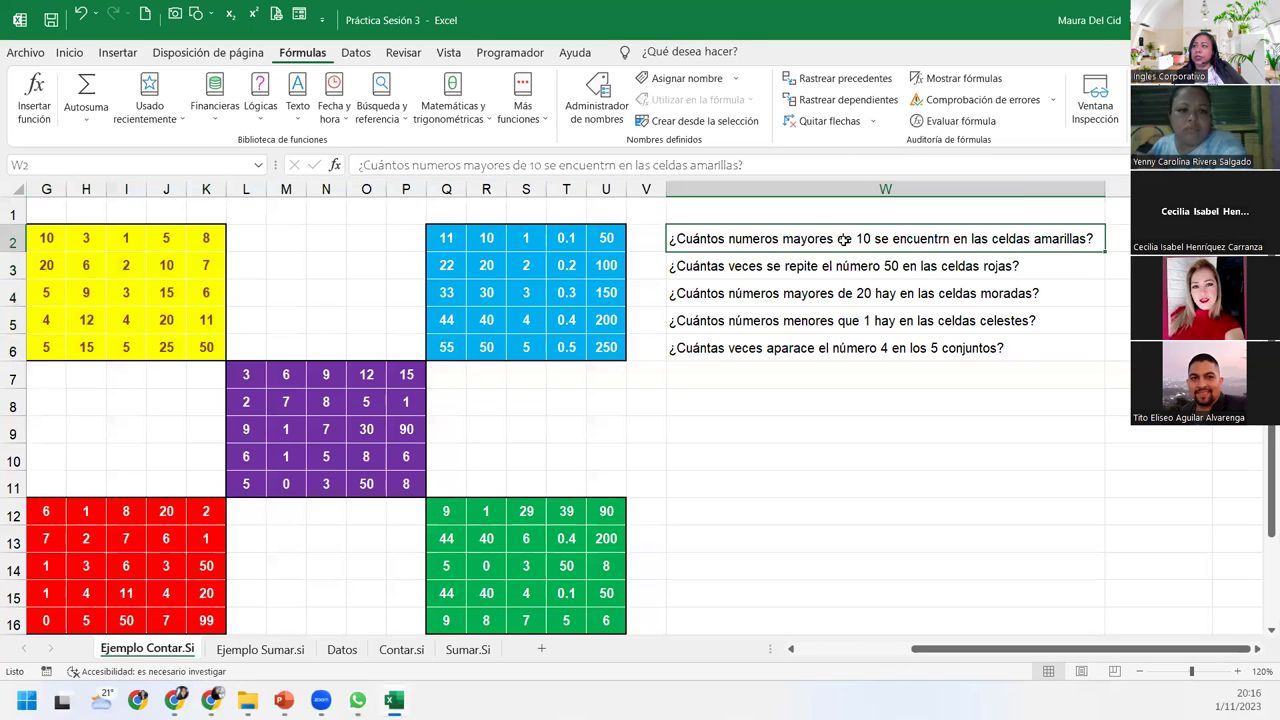
{"action": "key", "text": "Right"}
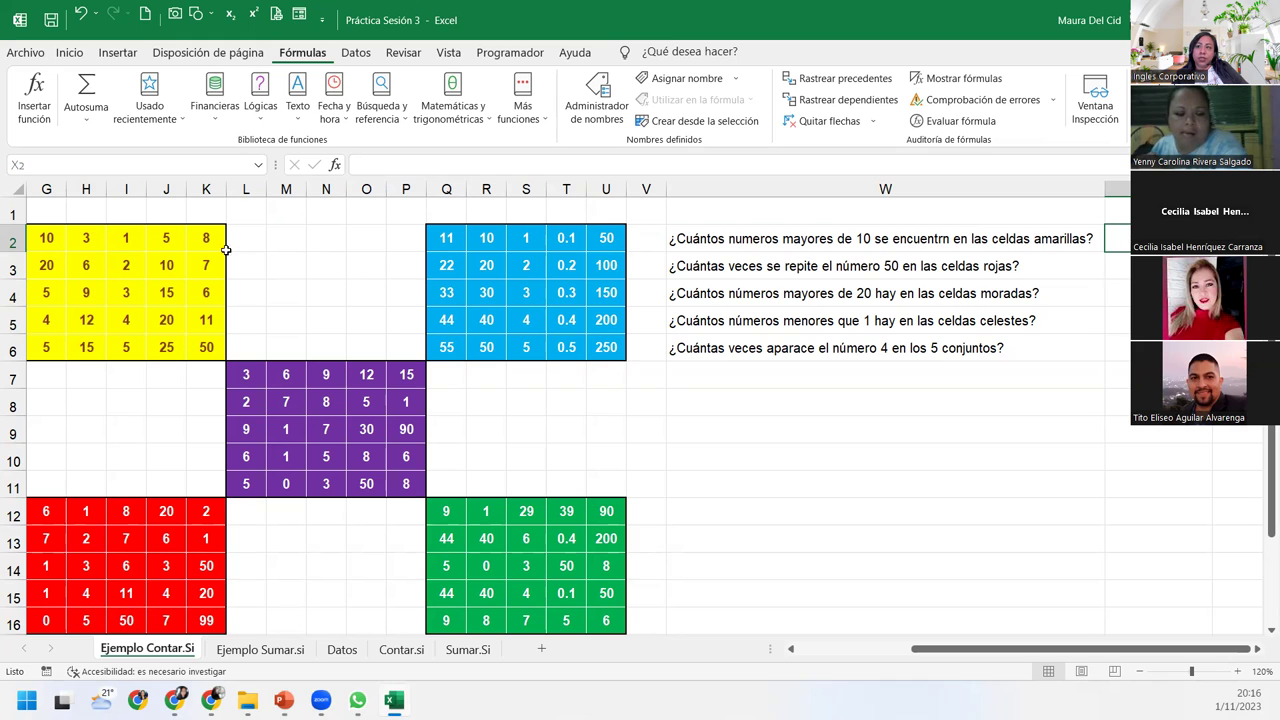
Point out the yellow-block values above 10 (20, 12, 20, 11, 15, 25, 50), then select X2.
{"action": "mouse_move", "coordinate": [46, 236]}
{"action": "left_mouse_down"}
{"action": "mouse_move", "coordinate": [248, 362]}
{"action": "mouse_move", "coordinate": [216, 347]}
{"action": "left_mouse_up"}
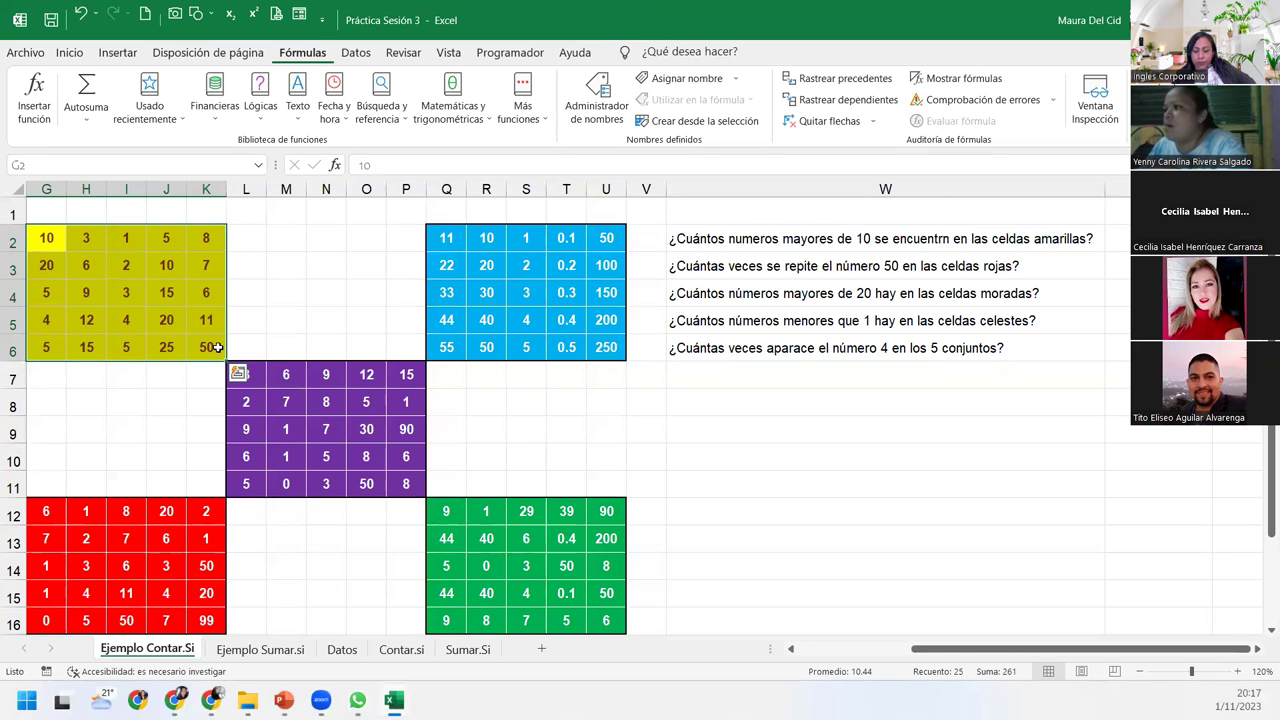
{"action": "left_click", "coordinate": [50, 259]}
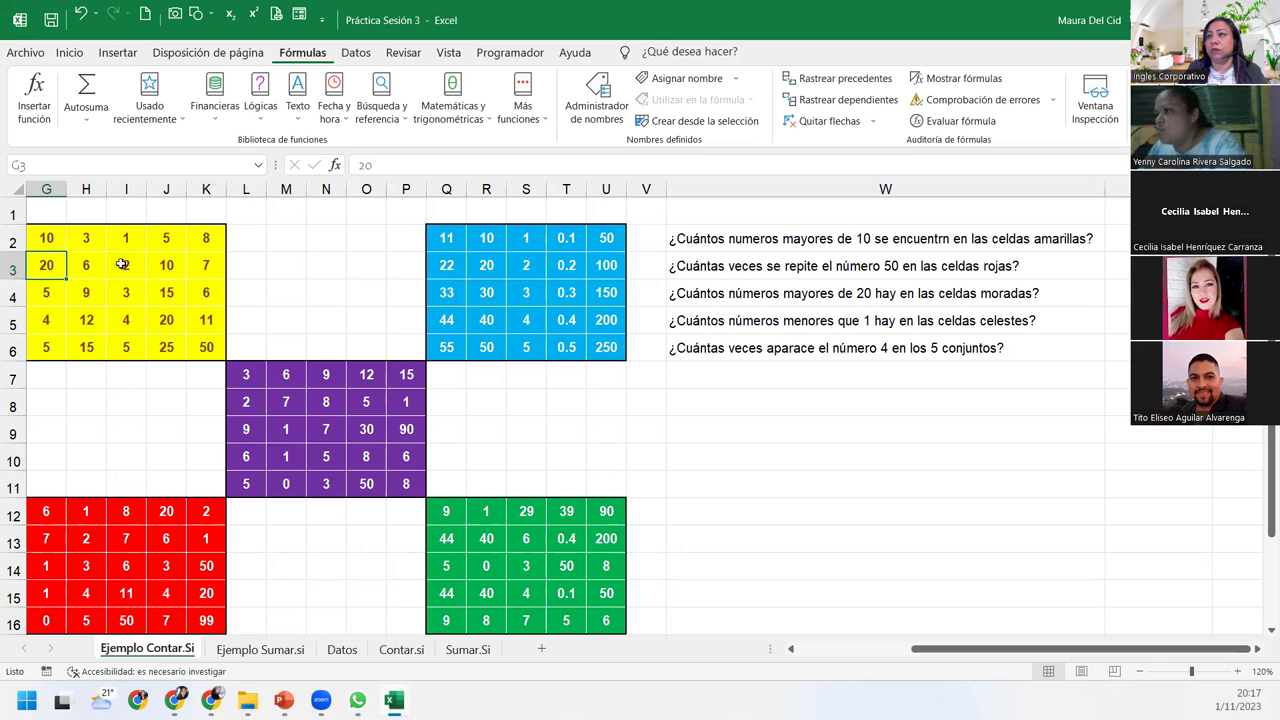
{"action": "left_click", "coordinate": [86, 318], "text": "ctrl"}
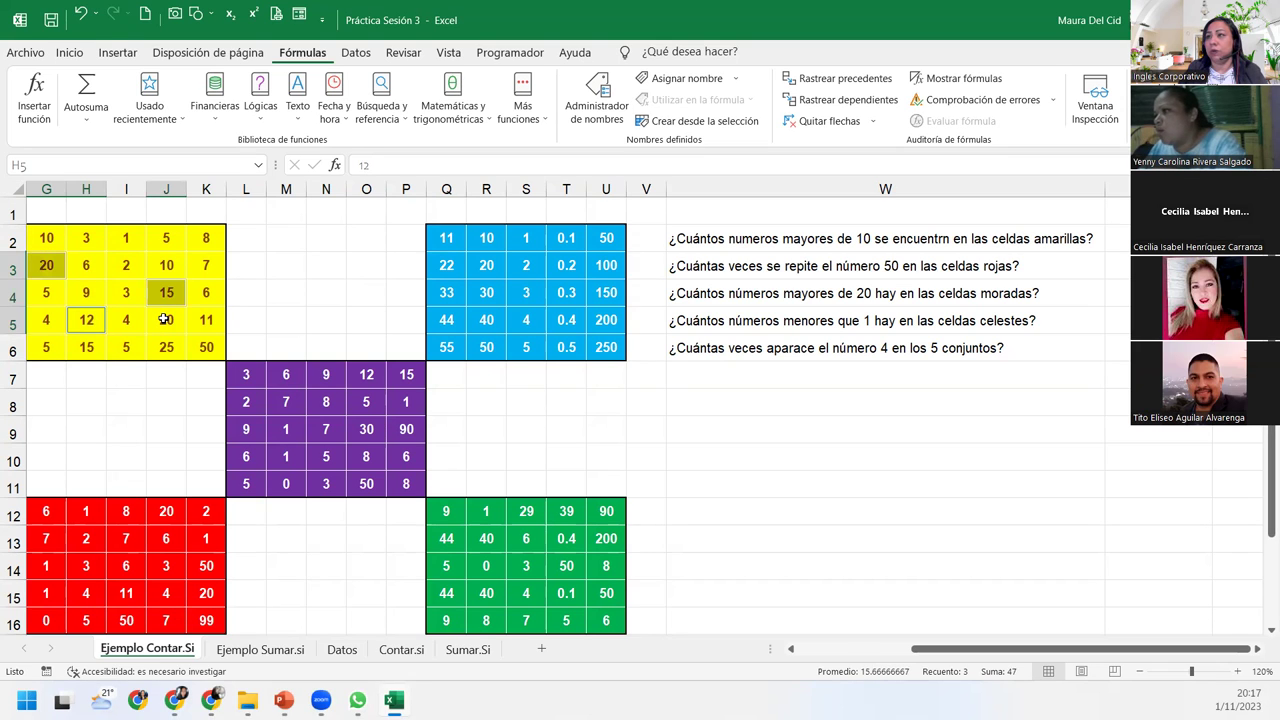
{"action": "left_click", "coordinate": [165, 318], "text": "ctrl"}
{"action": "left_click", "coordinate": [205, 318], "text": "ctrl"}
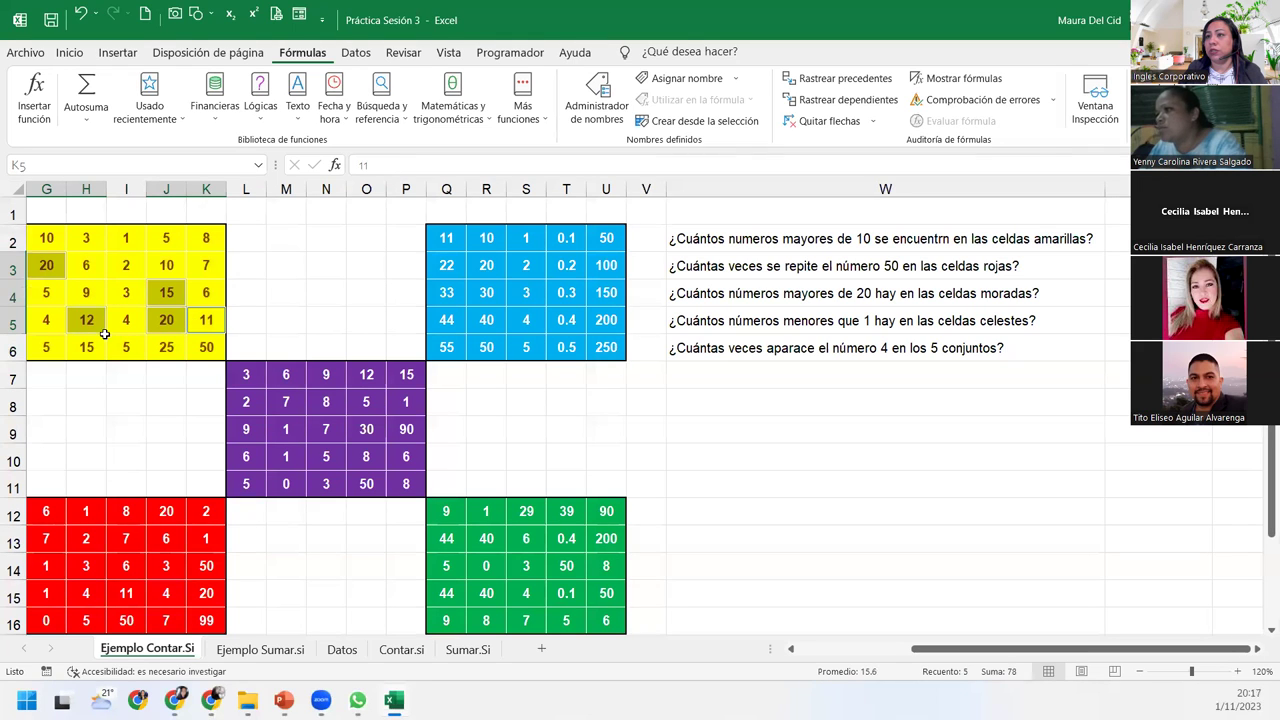
{"action": "left_click", "coordinate": [88, 345], "text": "ctrl"}
{"action": "left_click", "coordinate": [166, 346], "text": "ctrl"}
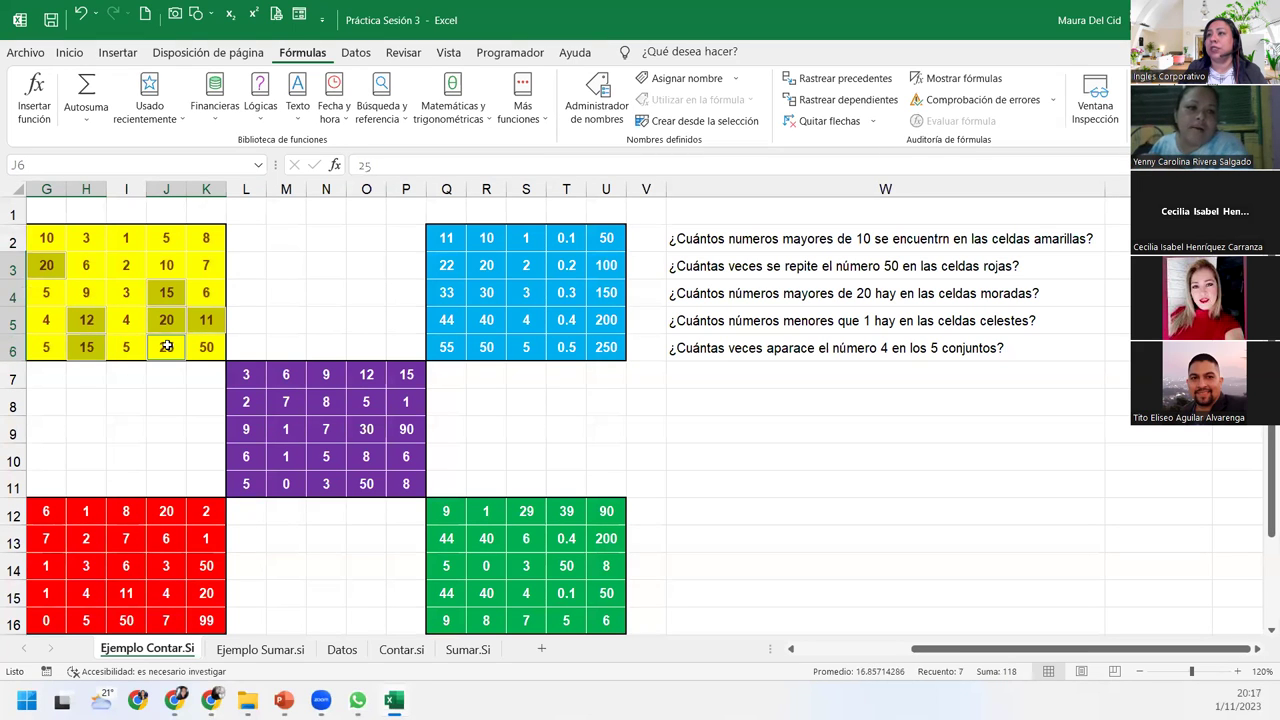
{"action": "left_click", "coordinate": [189, 344], "text": "ctrl"}
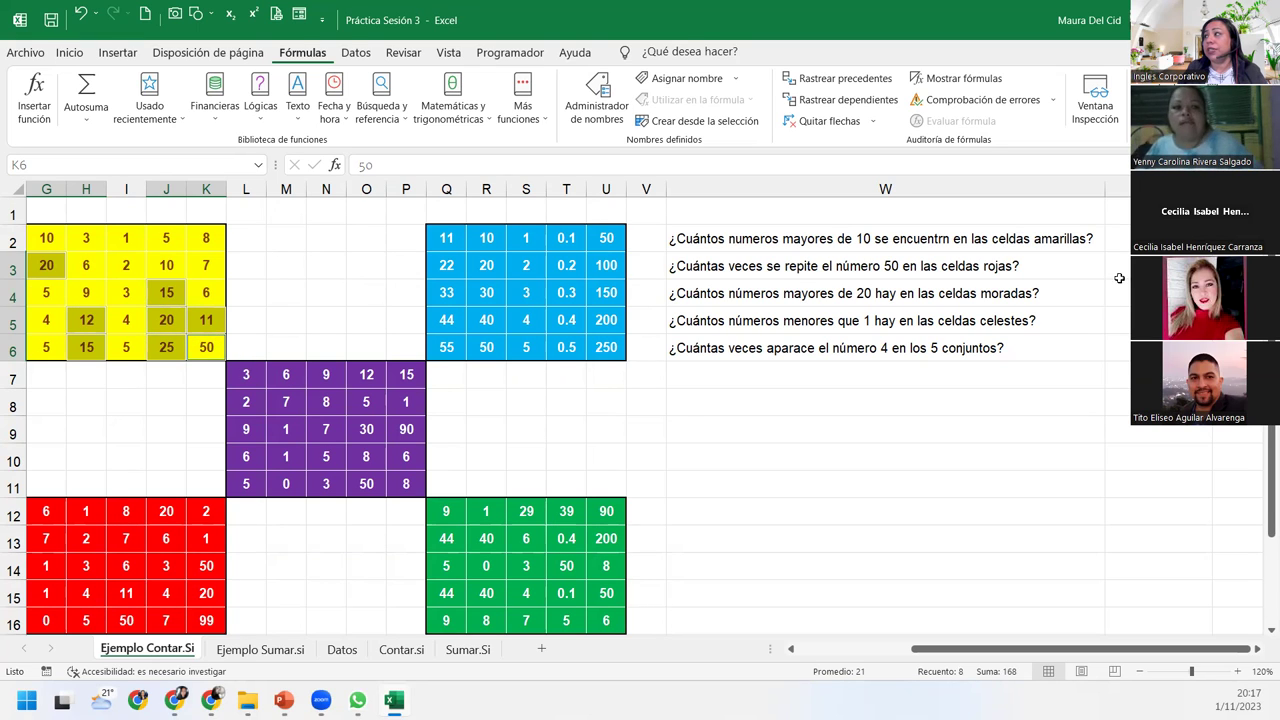
{"action": "left_click", "coordinate": [1117, 238]}
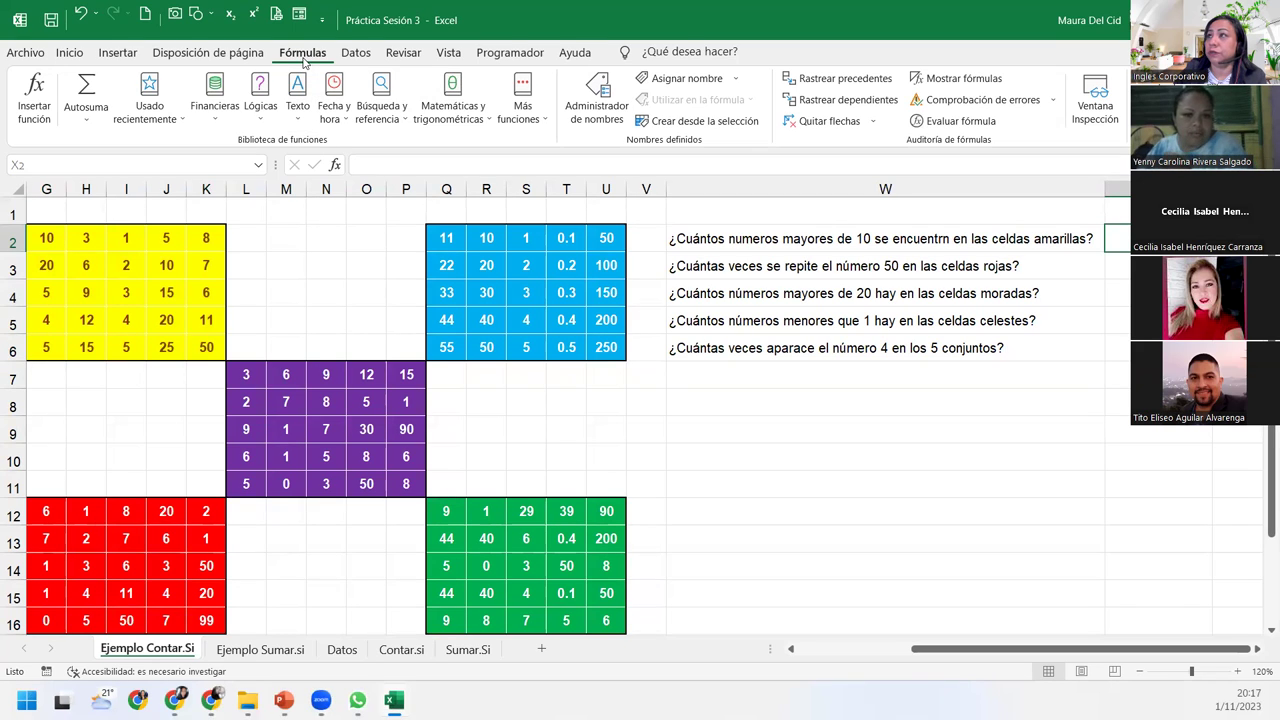
Insert CONTAR.SI into X2 from Más funciones > Estadísticas.
{"action": "left_click", "coordinate": [533, 125]}
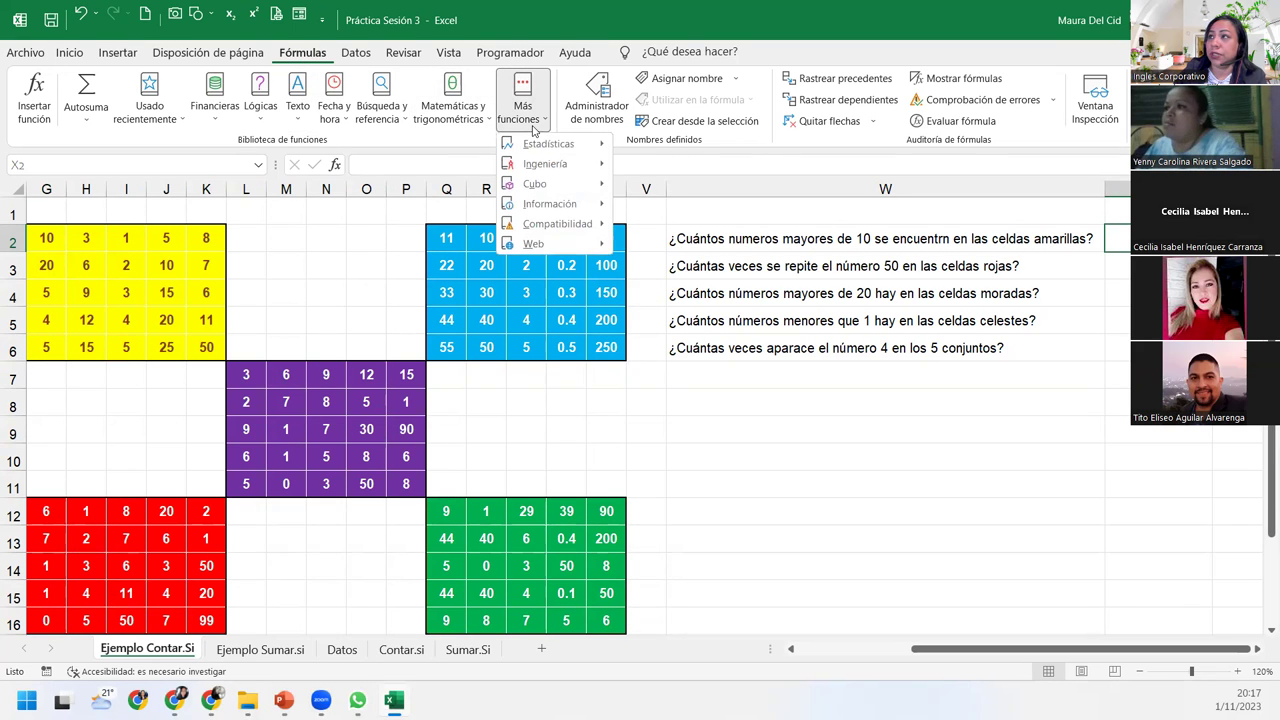
{"action": "mouse_move", "coordinate": [565, 148]}
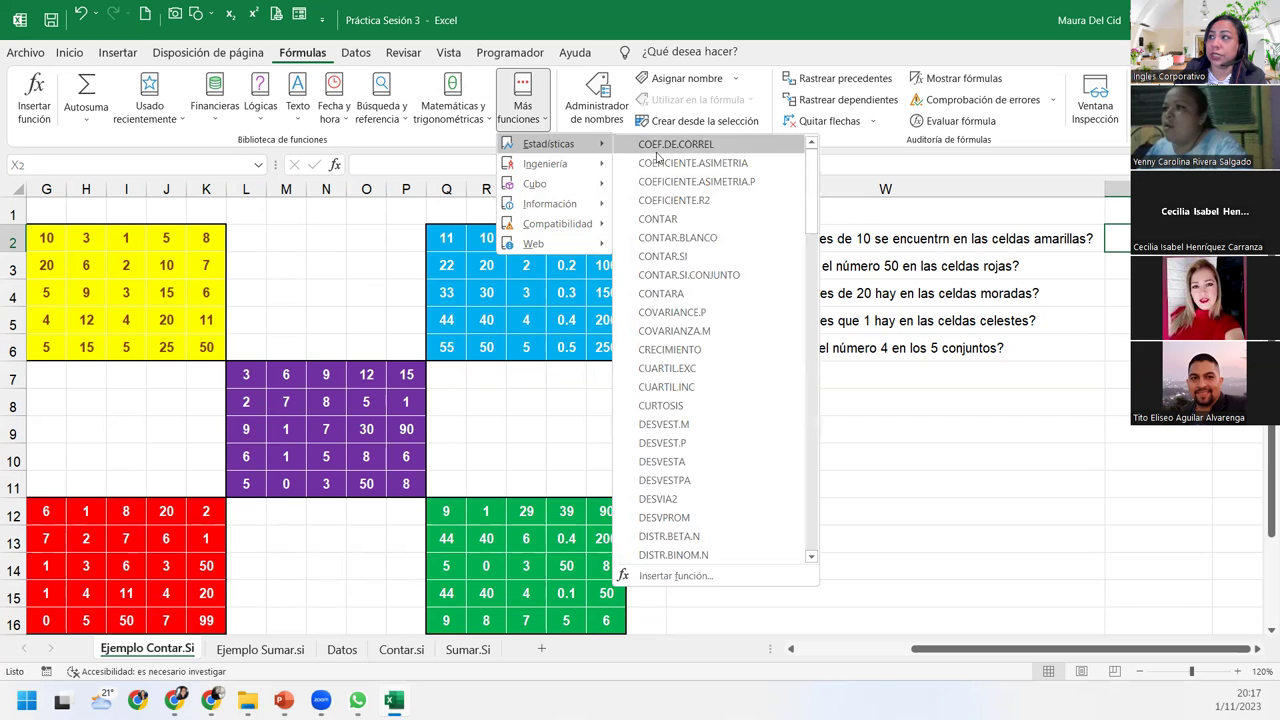
{"action": "left_click", "coordinate": [679, 257]}
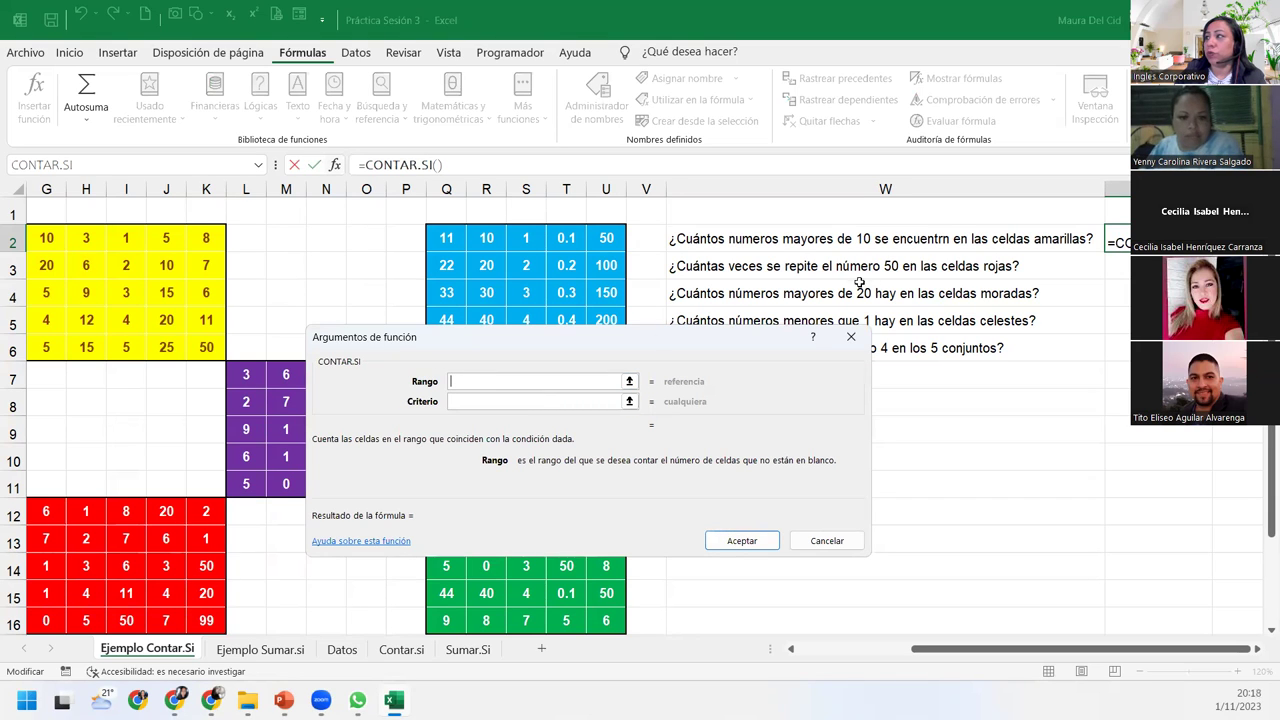
Set the CONTAR.SI range to the yellow block G2:K6 and move to the Criterio field.
{"action": "left_click_drag", "start_coordinate": [53, 237], "coordinate": [200, 345]}
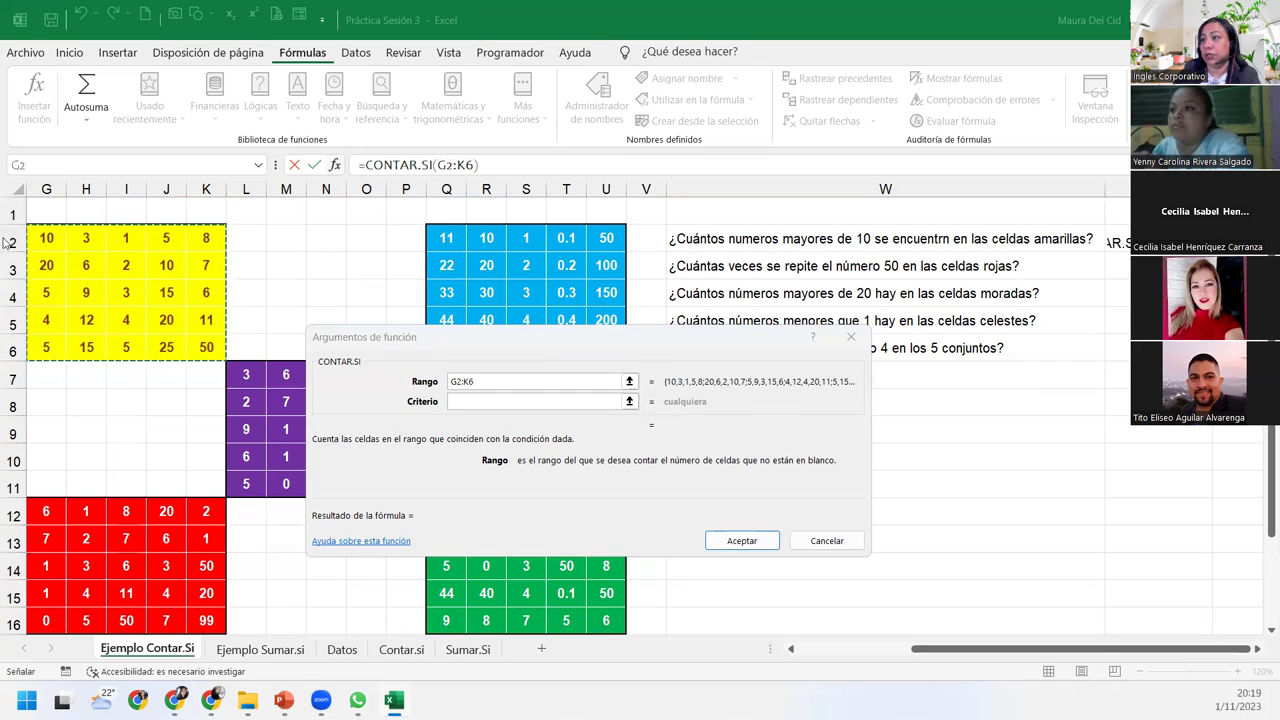
{"action": "left_click", "coordinate": [478, 400]}
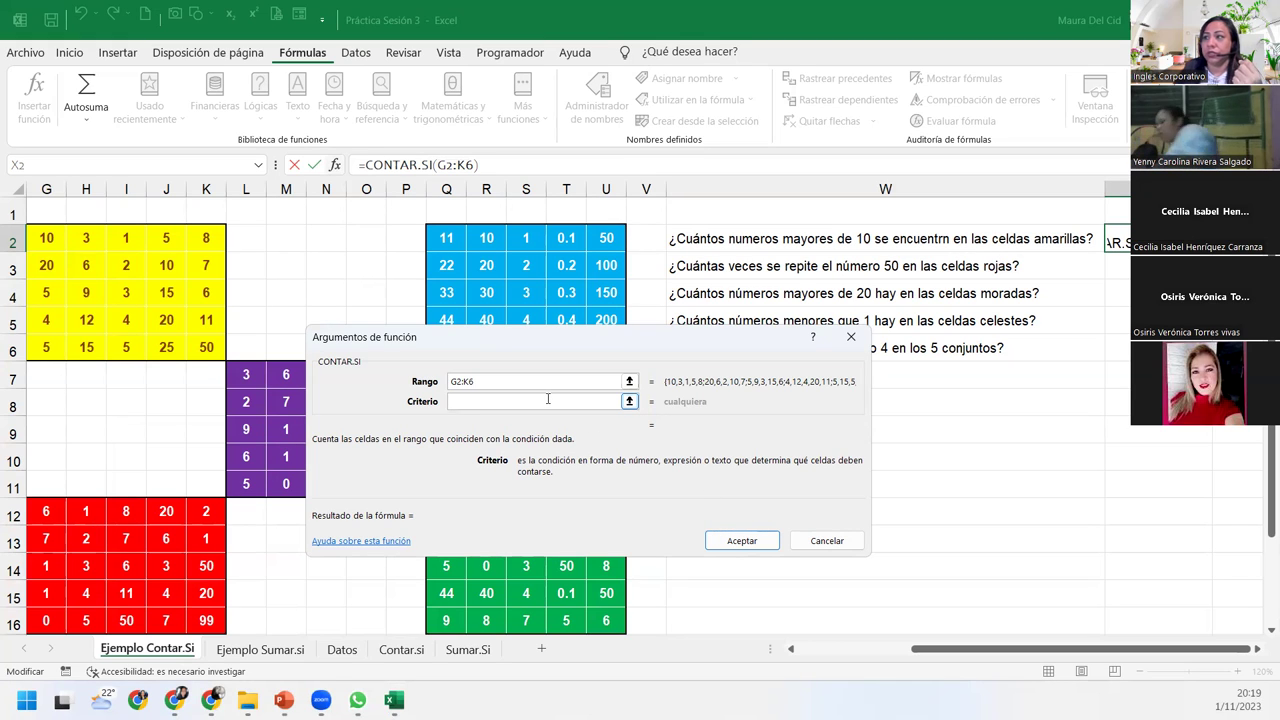
Enter >10 as the CONTAR.SI criterion.
{"action": "type", "text": ">"}
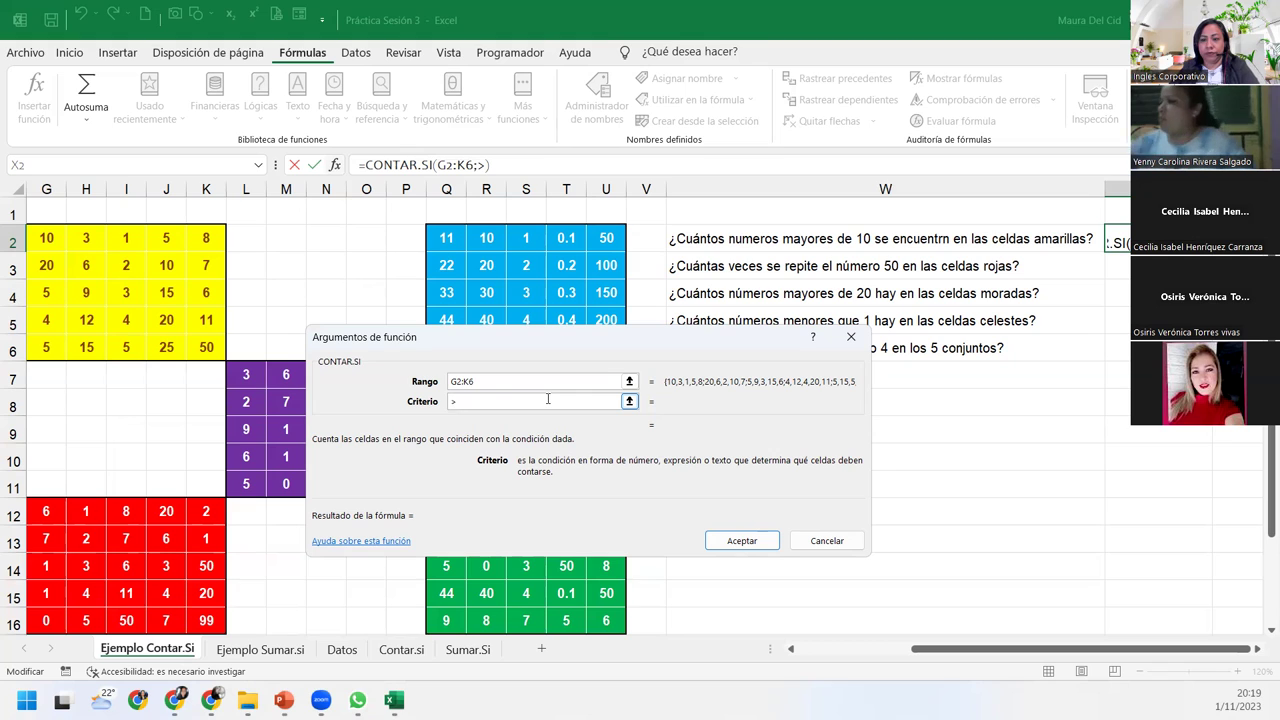
{"action": "type", "text": "10"}
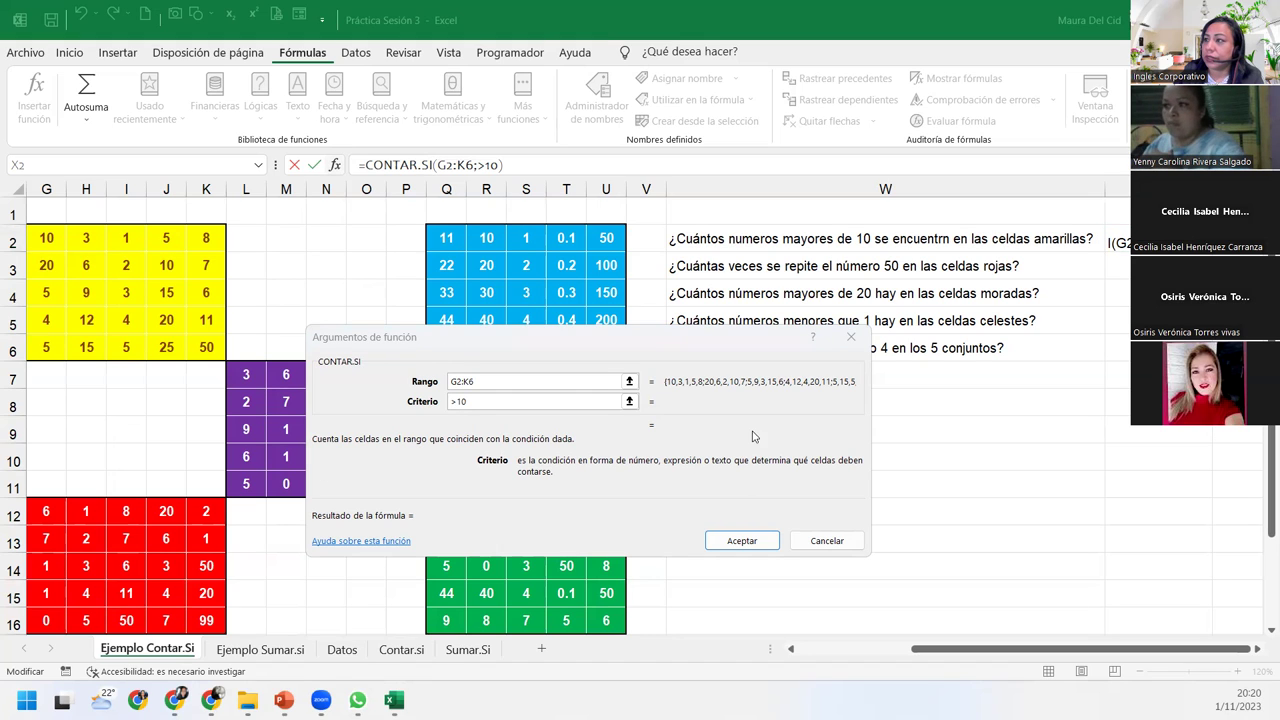
{"action": "key", "text": "Tab"}
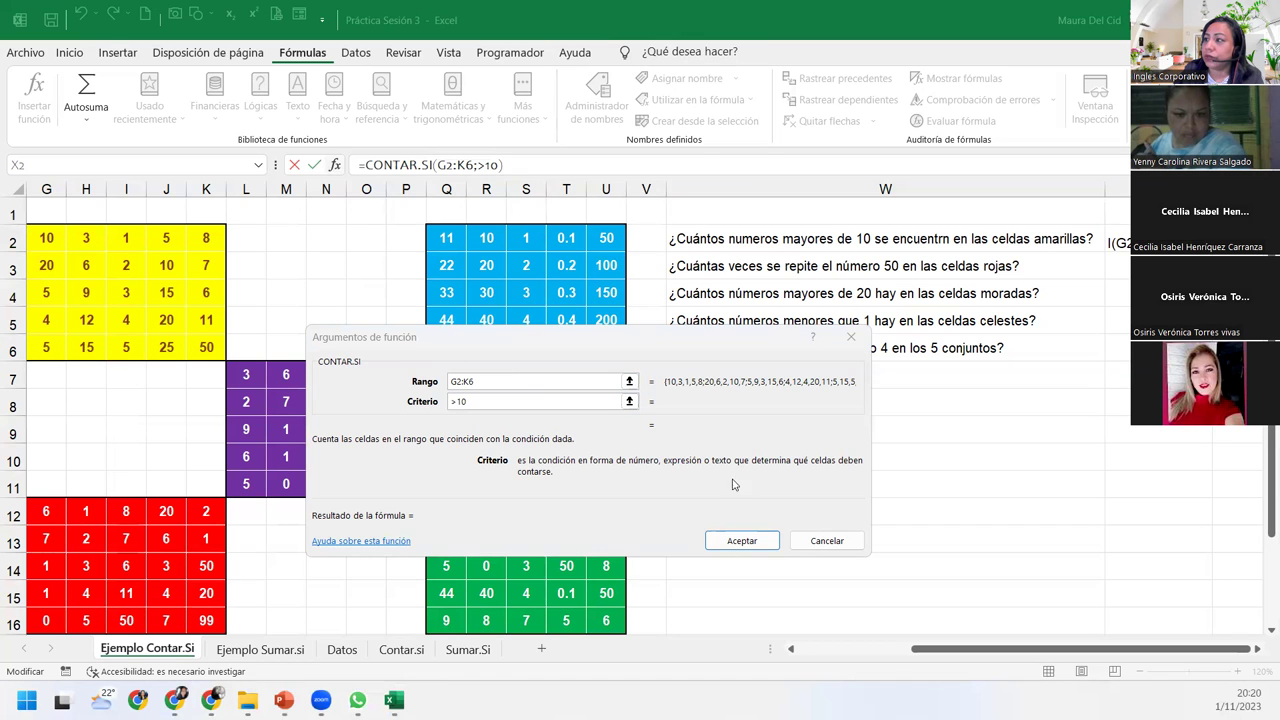
Accept the X2 formula, review cells S3 and X2, then move down to X3.
{"action": "left_click", "coordinate": [742, 543]}
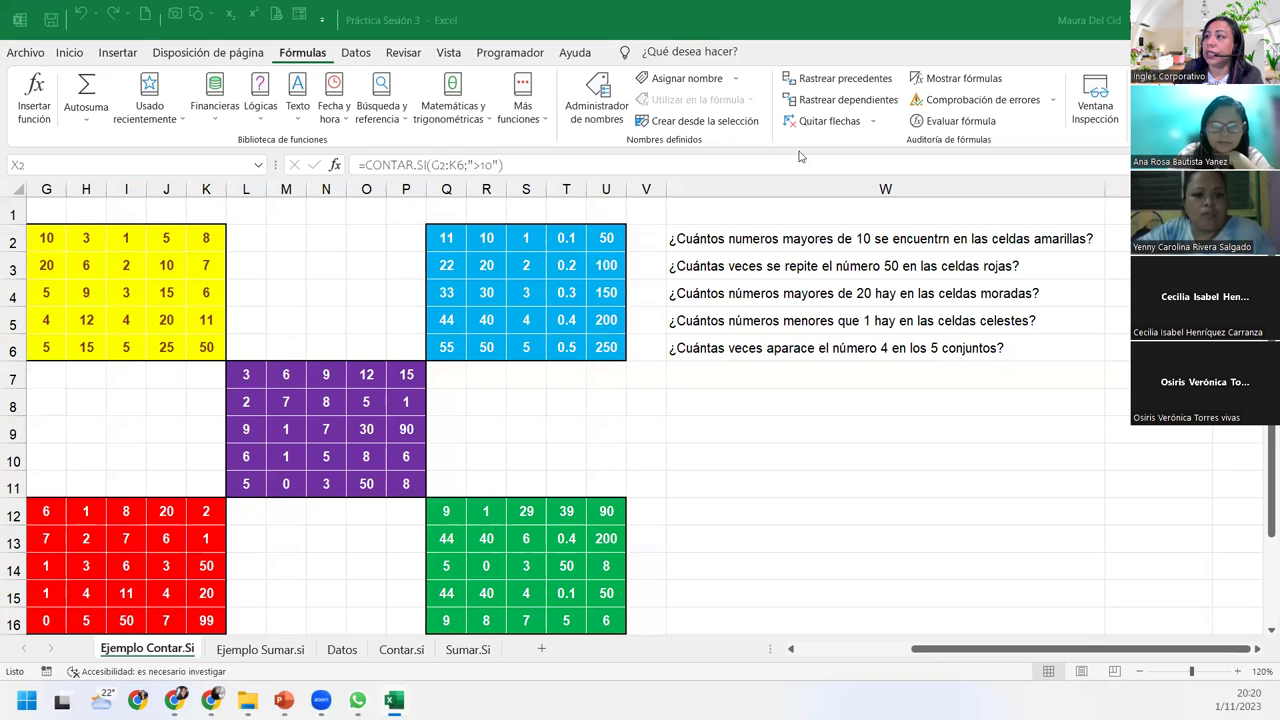
{"action": "left_click", "coordinate": [509, 274]}
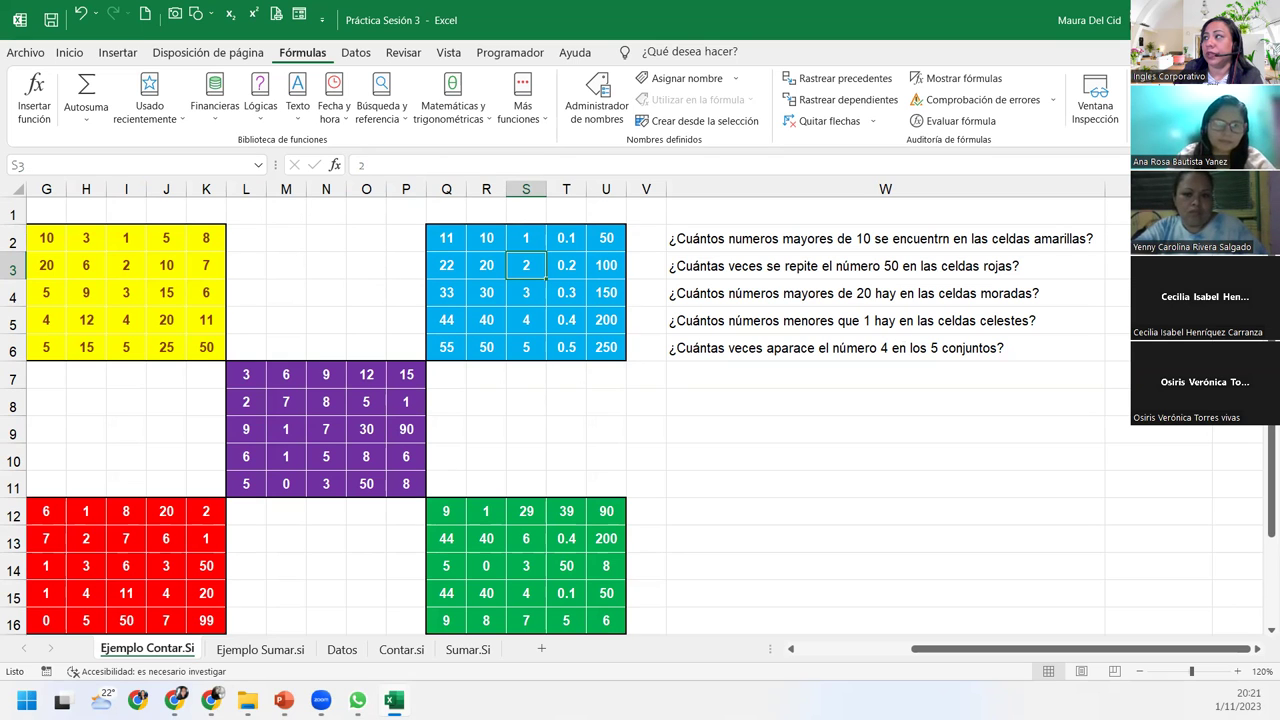
{"action": "left_click", "coordinate": [1117, 238]}
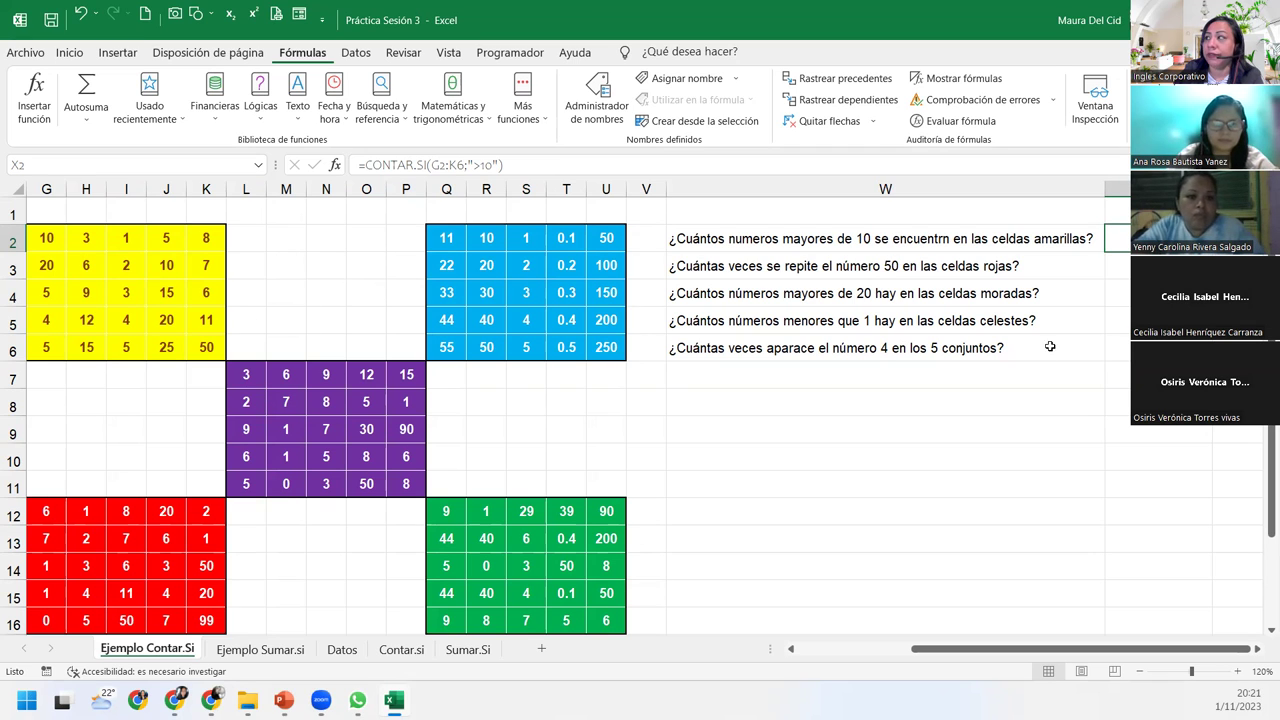
{"action": "key", "text": "Return"}
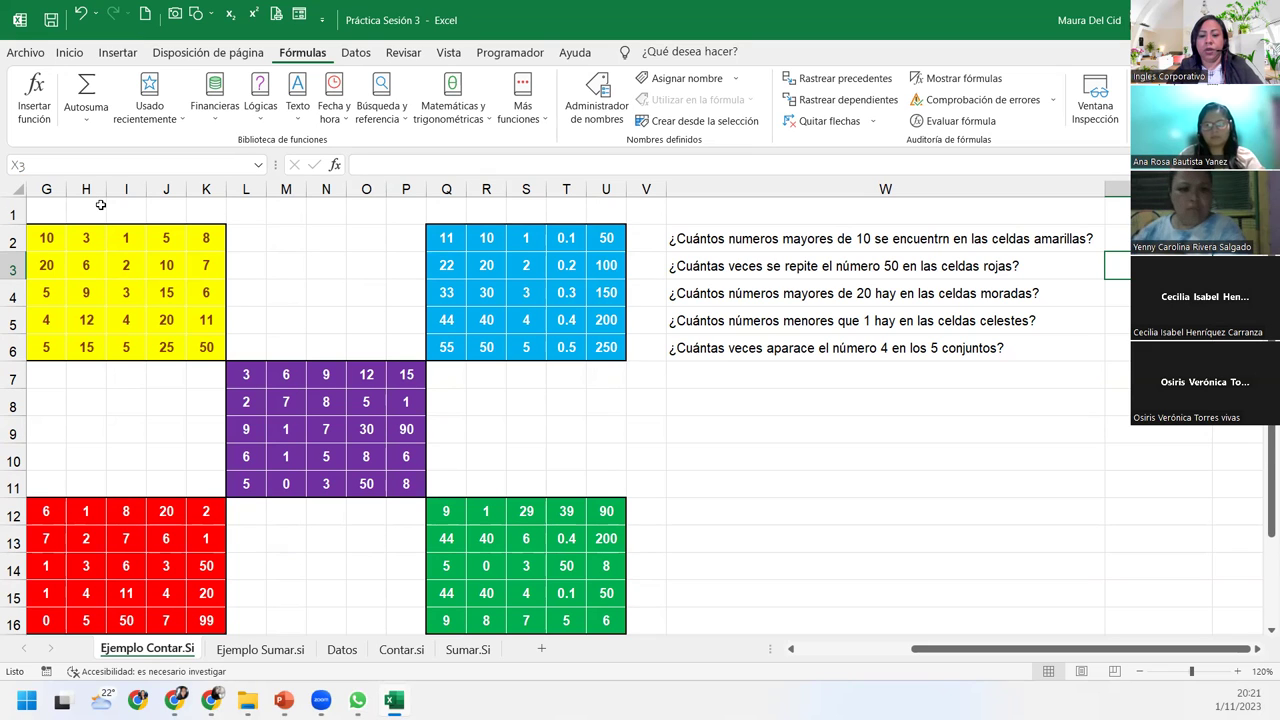
Begin =CONTAR.SI( in X3 using the function autocomplete.
{"action": "type", "text": "=contar.si"}
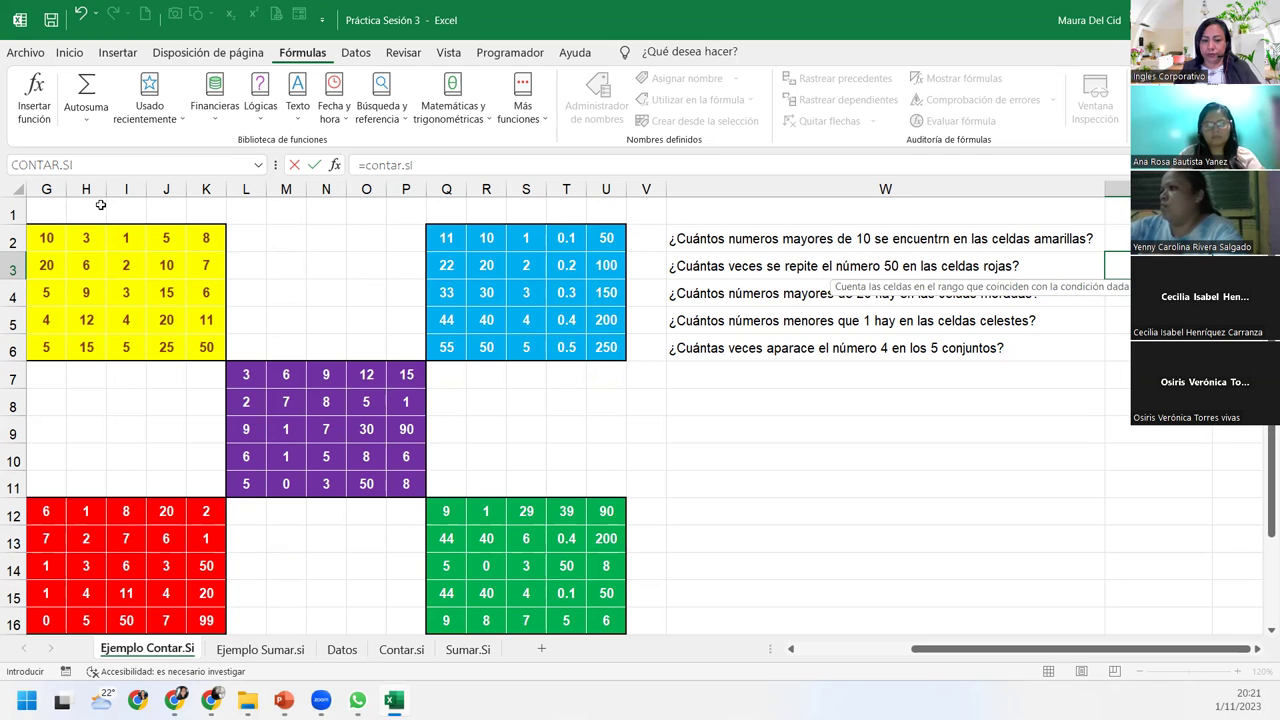
{"action": "key", "text": "Tab"}
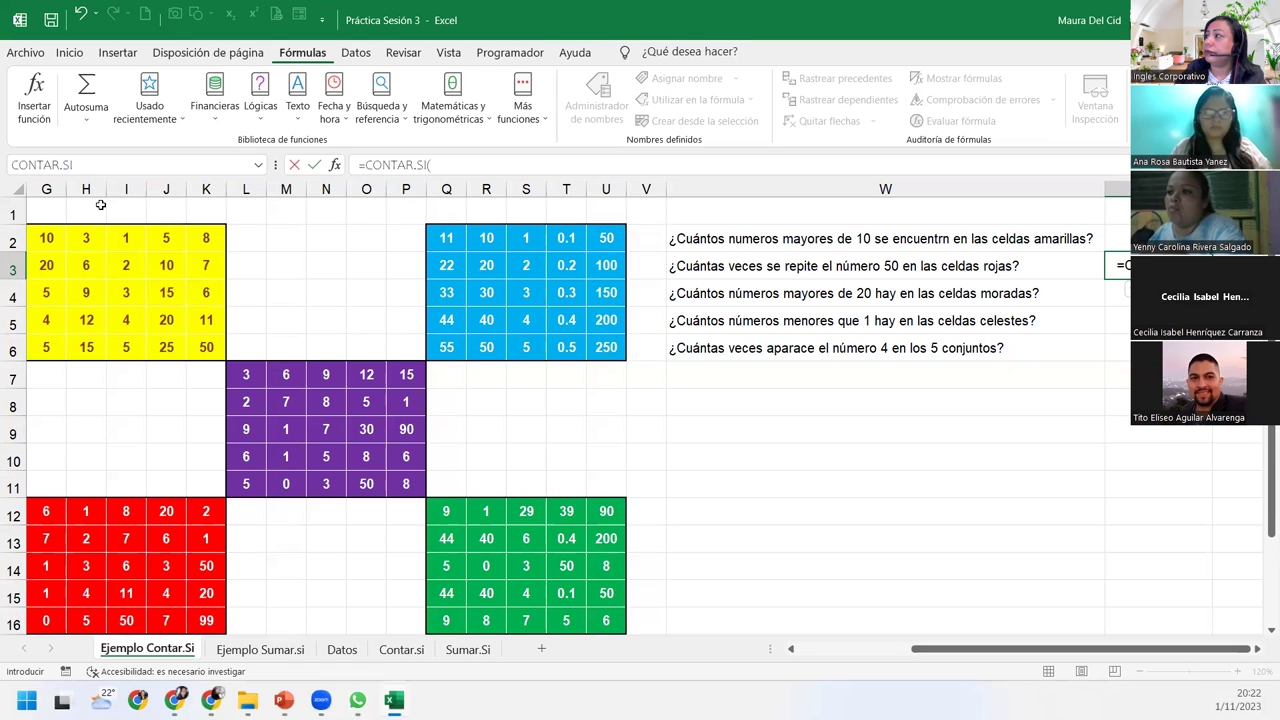
Complete X3 as =CONTAR.SI(G12:K16;"=50"), fixing the criterion quotes after the formula error.
{"action": "left_click_drag", "start_coordinate": [44, 512], "coordinate": [205, 624]}
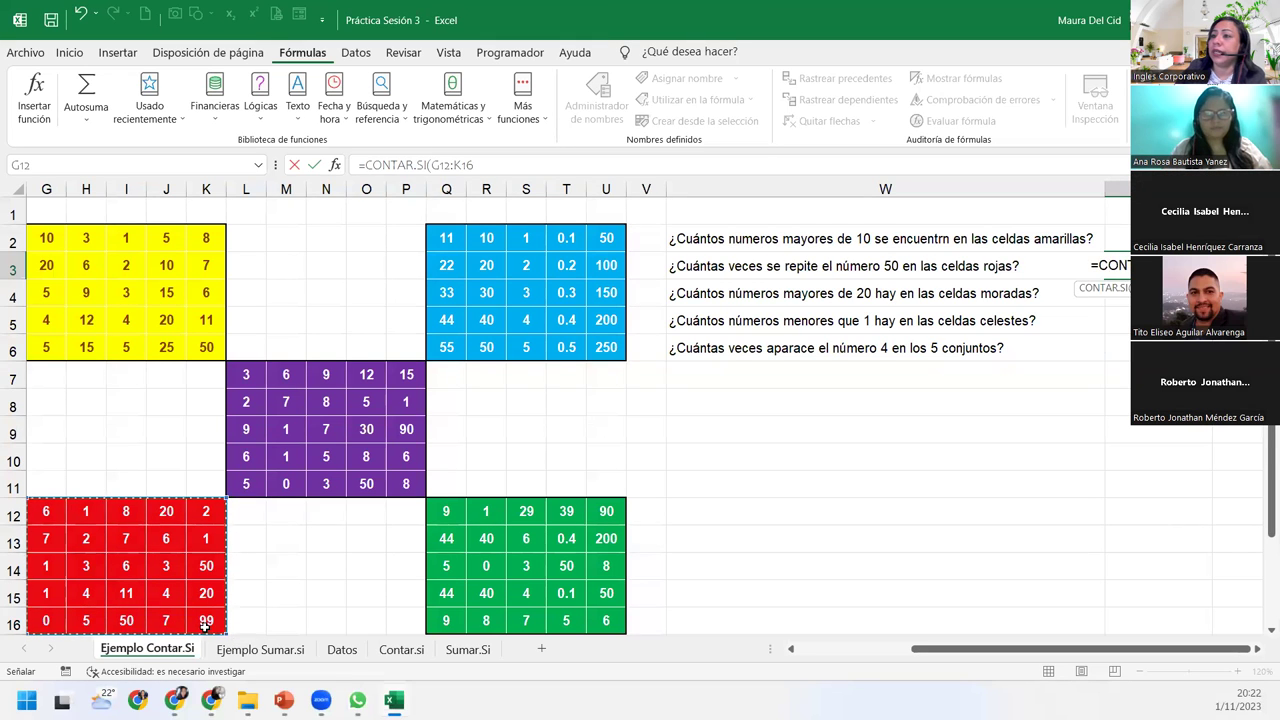
{"action": "scroll", "coordinate": [205, 620], "scroll_direction": "down", "scroll_amount": 1}
{"action": "scroll", "coordinate": [205, 570], "scroll_direction": "up", "scroll_amount": 1}
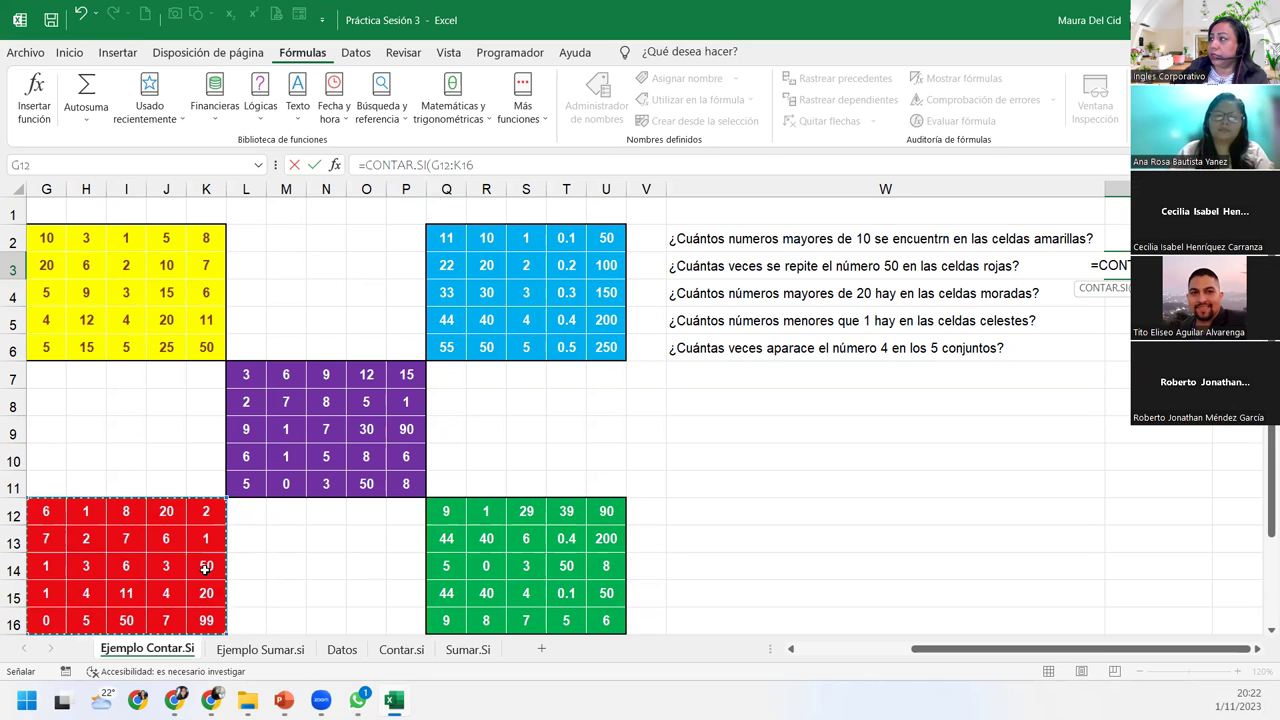
{"action": "type", "text": ";"}
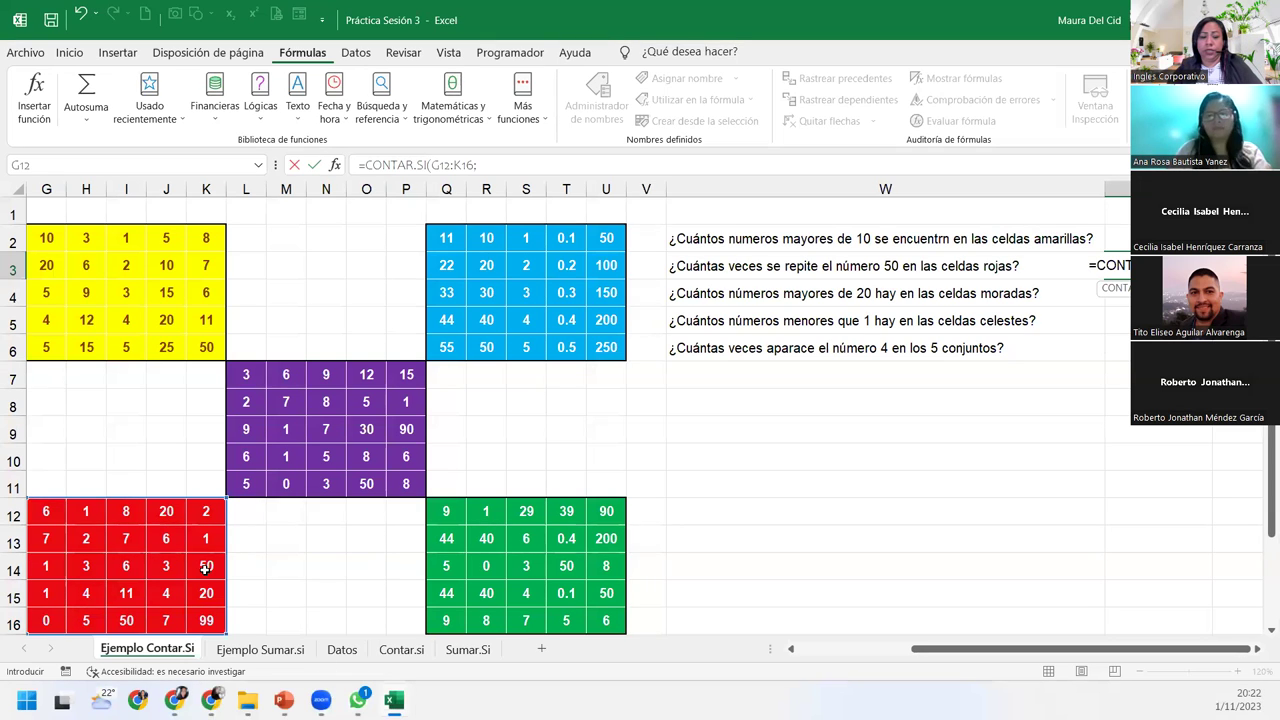
{"action": "type", "text": "="}
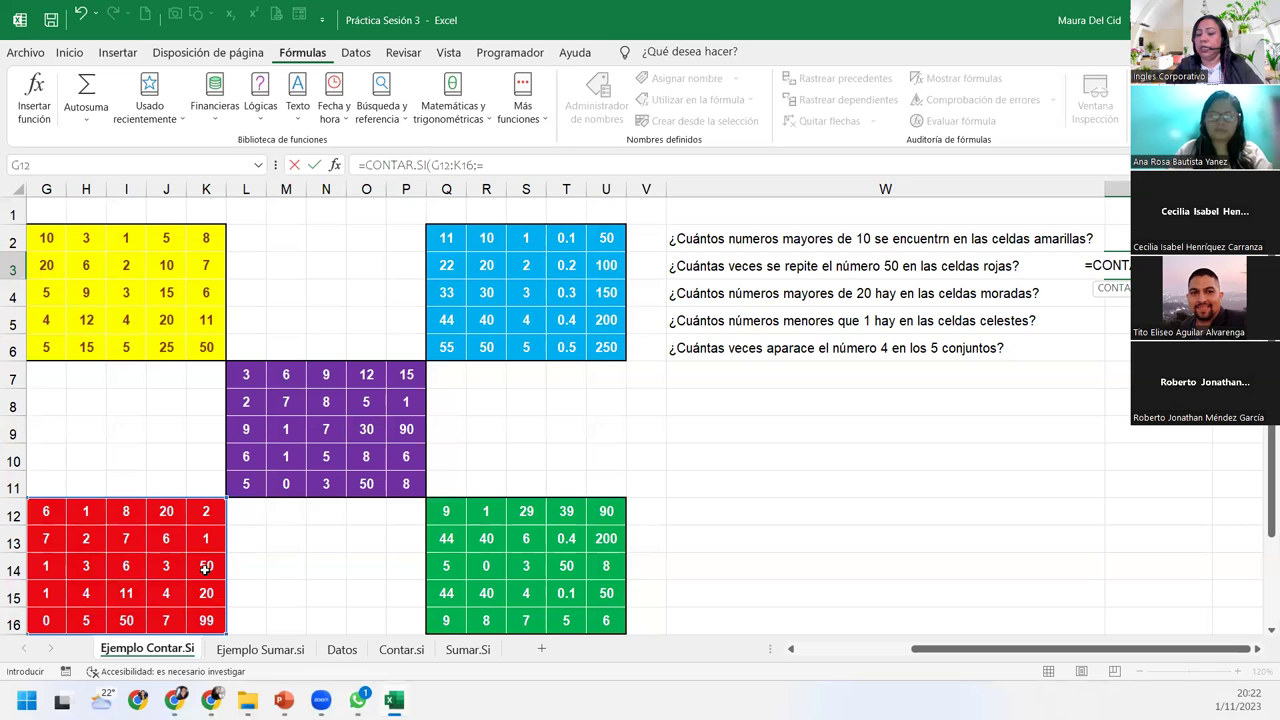
{"action": "type", "text": "50)"}
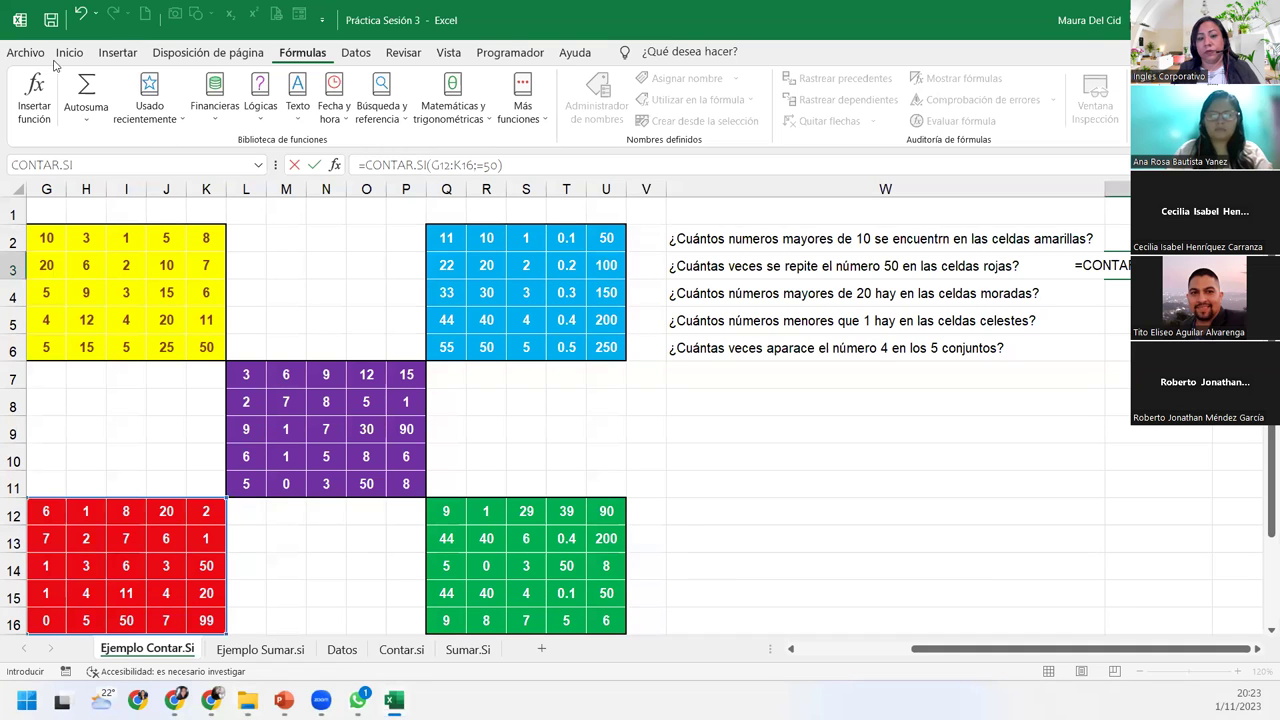
{"action": "key", "text": "F2"}
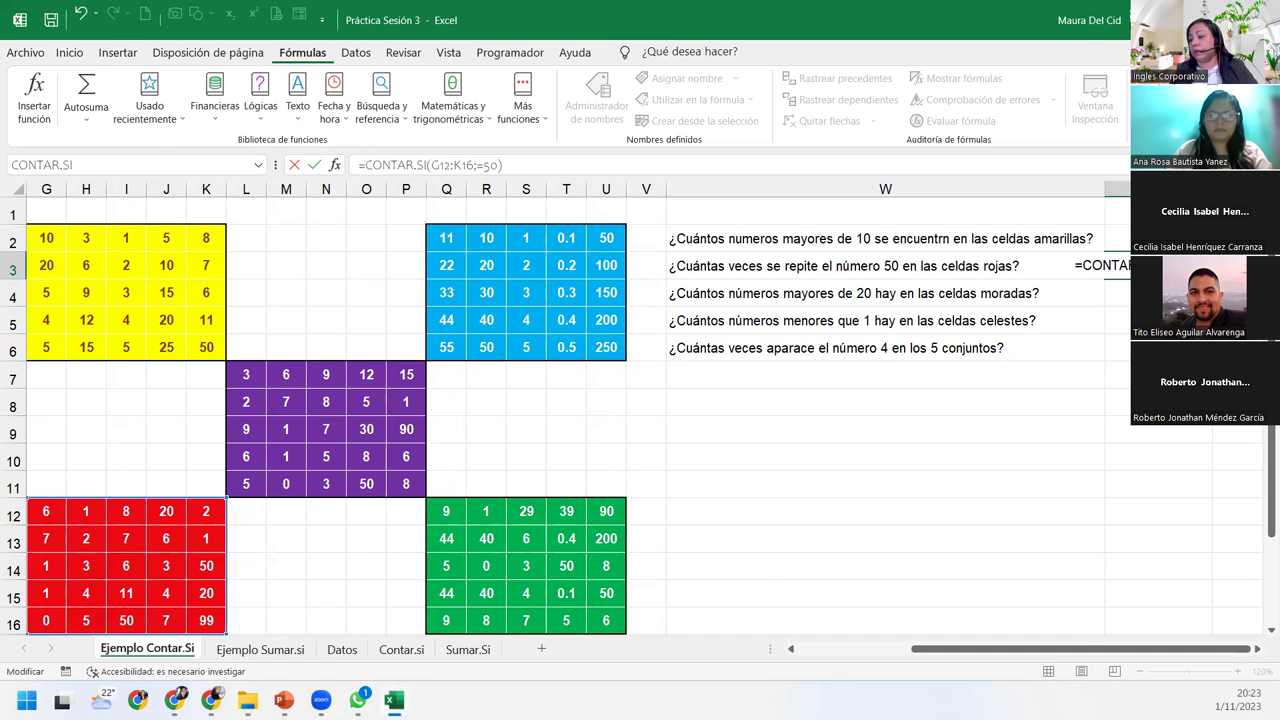
{"action": "key", "text": "Return"}
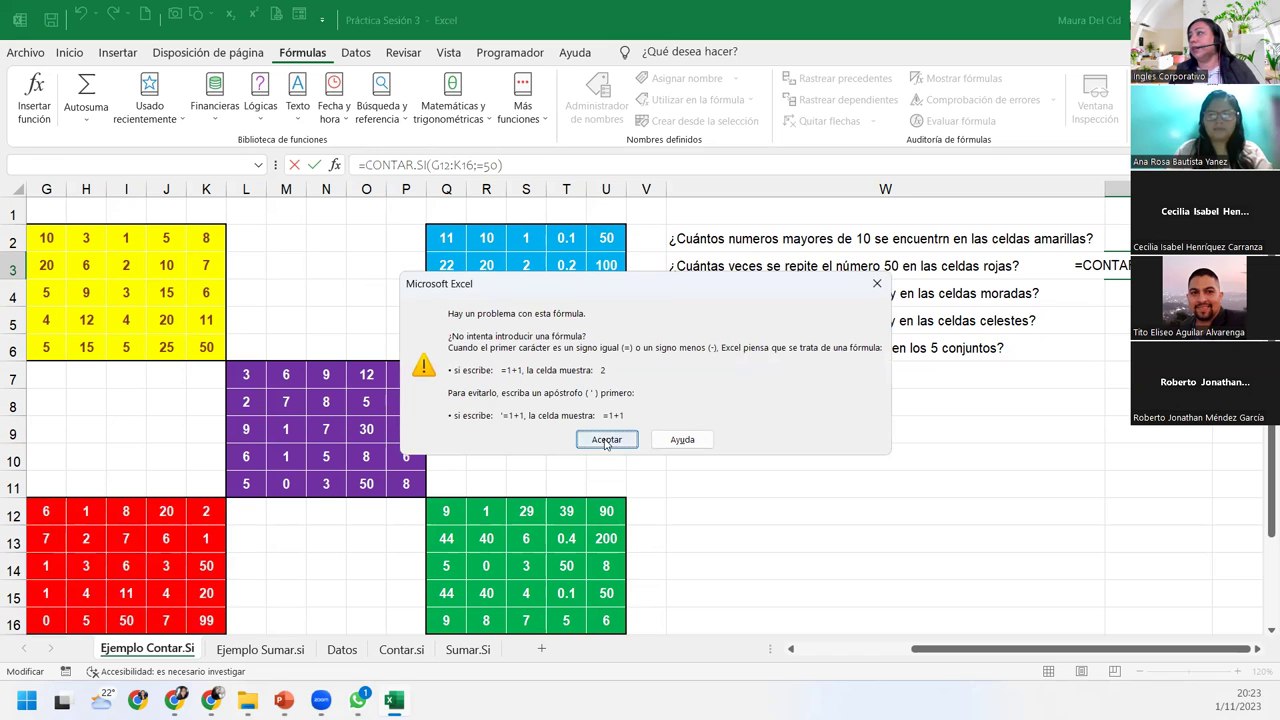
{"action": "left_click", "coordinate": [607, 440]}
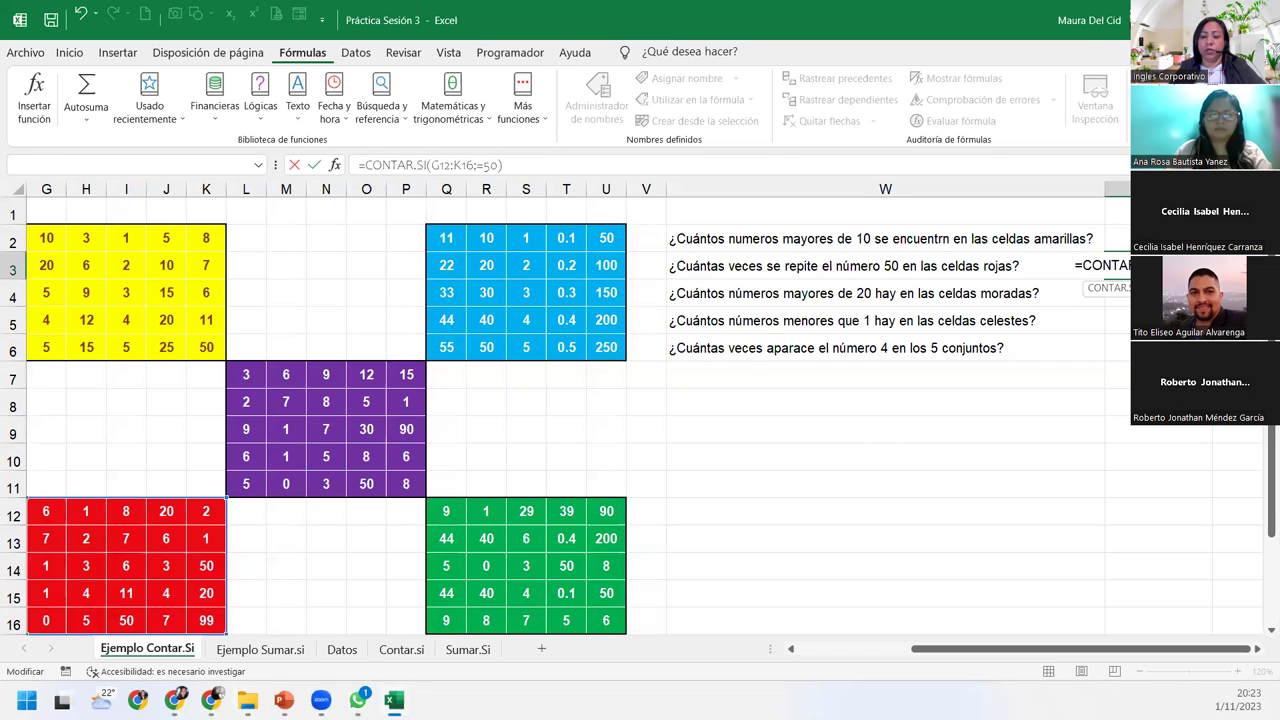
{"action": "type", "text": "\"=50"}
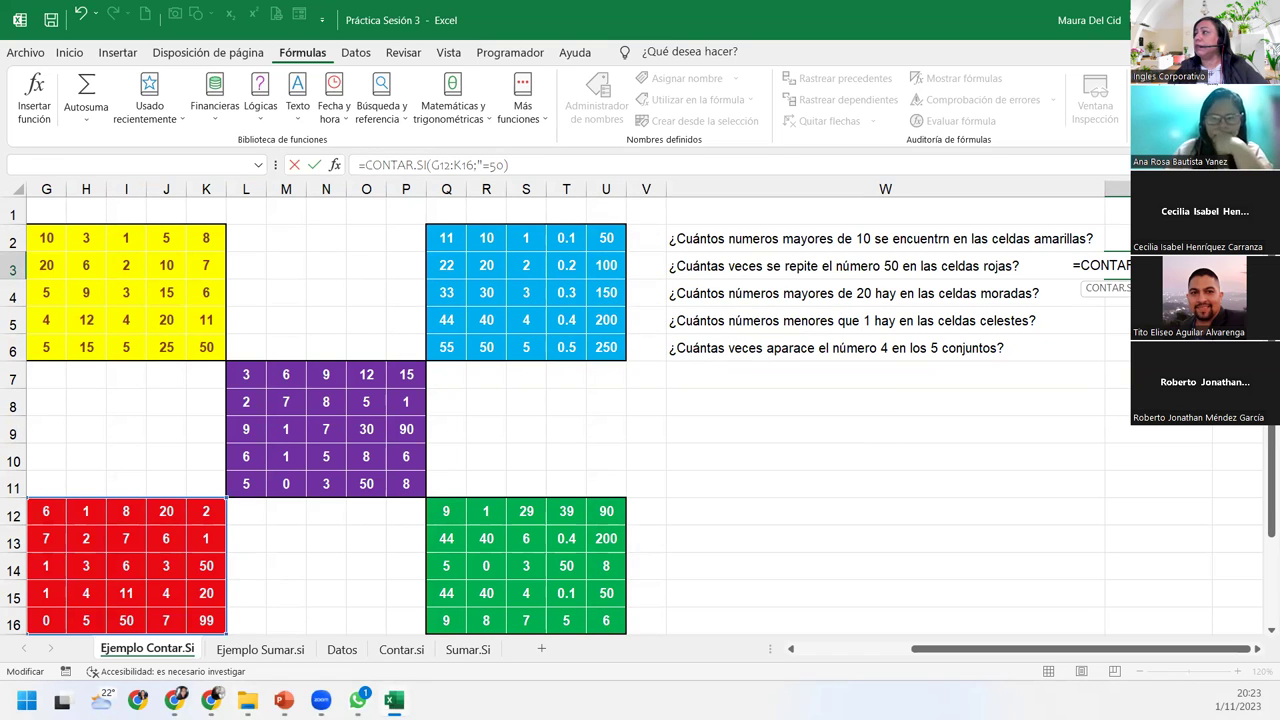
{"action": "type", "text": "\""}
{"action": "key", "text": "Return"}
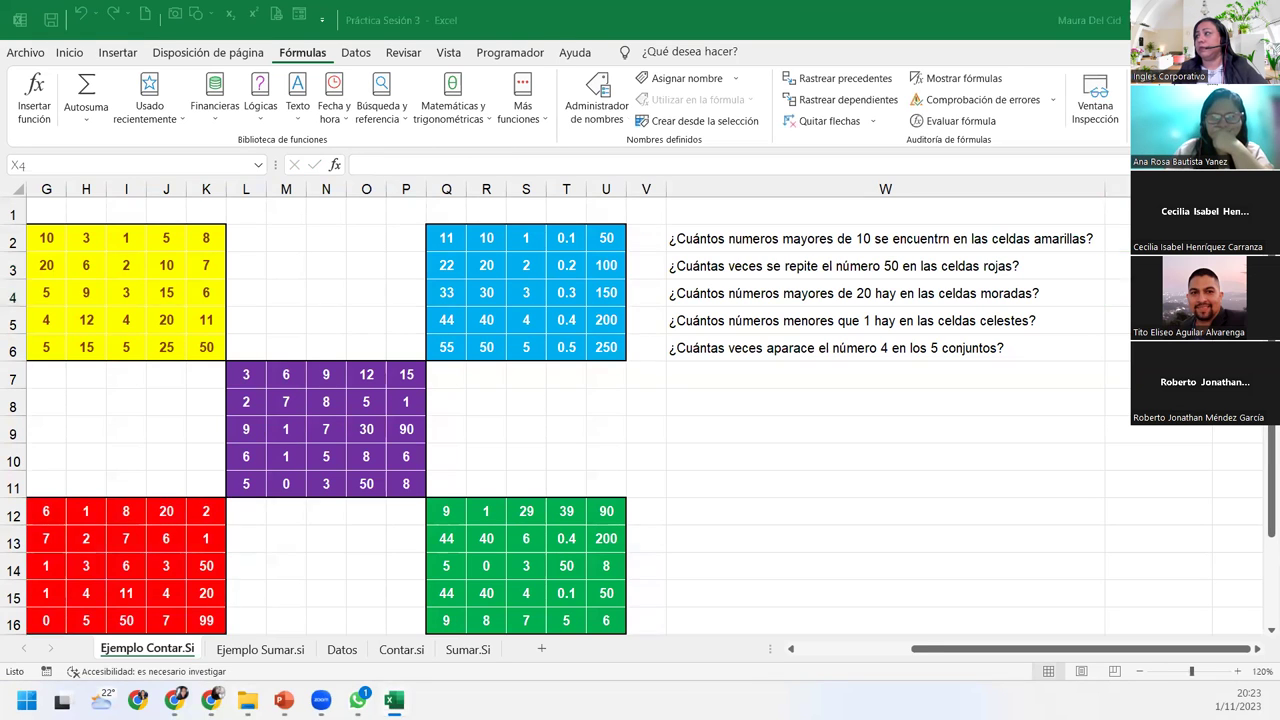
Return to the Práctica Sesión 3 workbook and re-inspect X3's formula in edit mode.
{"action": "key", "text": "alt+Tab"}
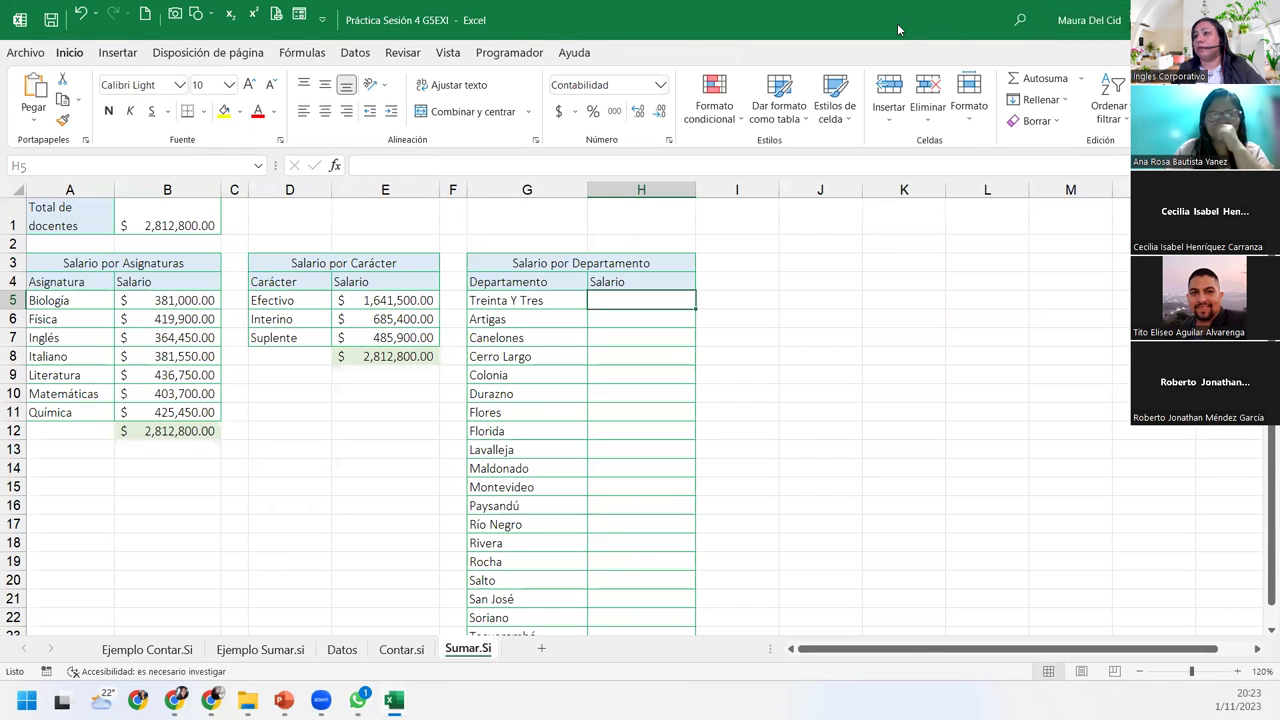
{"action": "key", "text": "alt+Tab"}
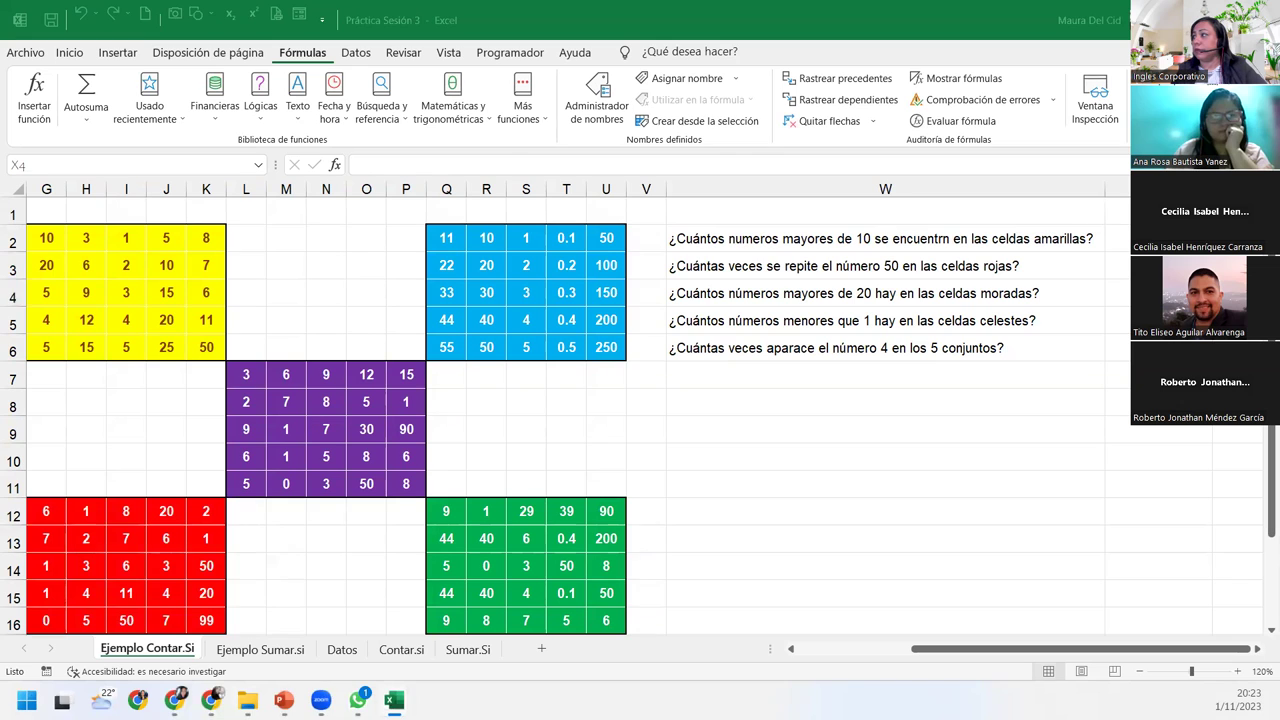
{"action": "left_click", "coordinate": [1117, 265]}
{"action": "key", "text": "F2"}
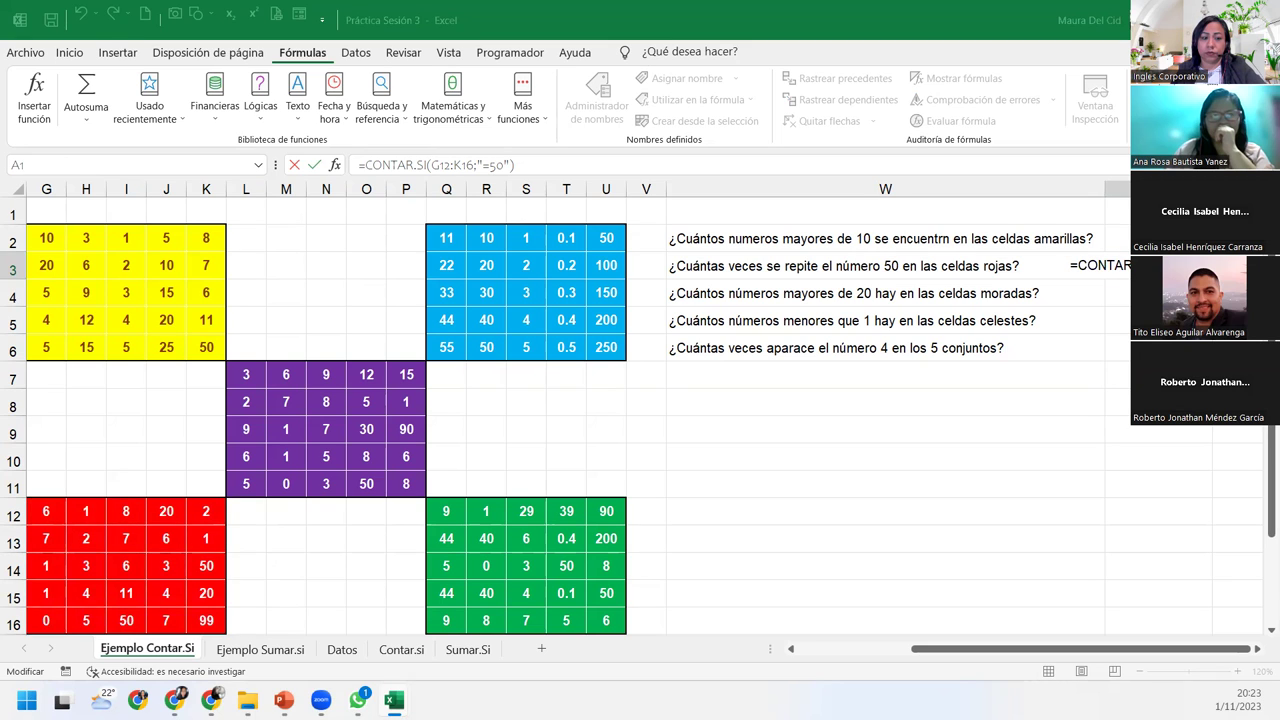
{"action": "key", "text": "ctrl+Return"}
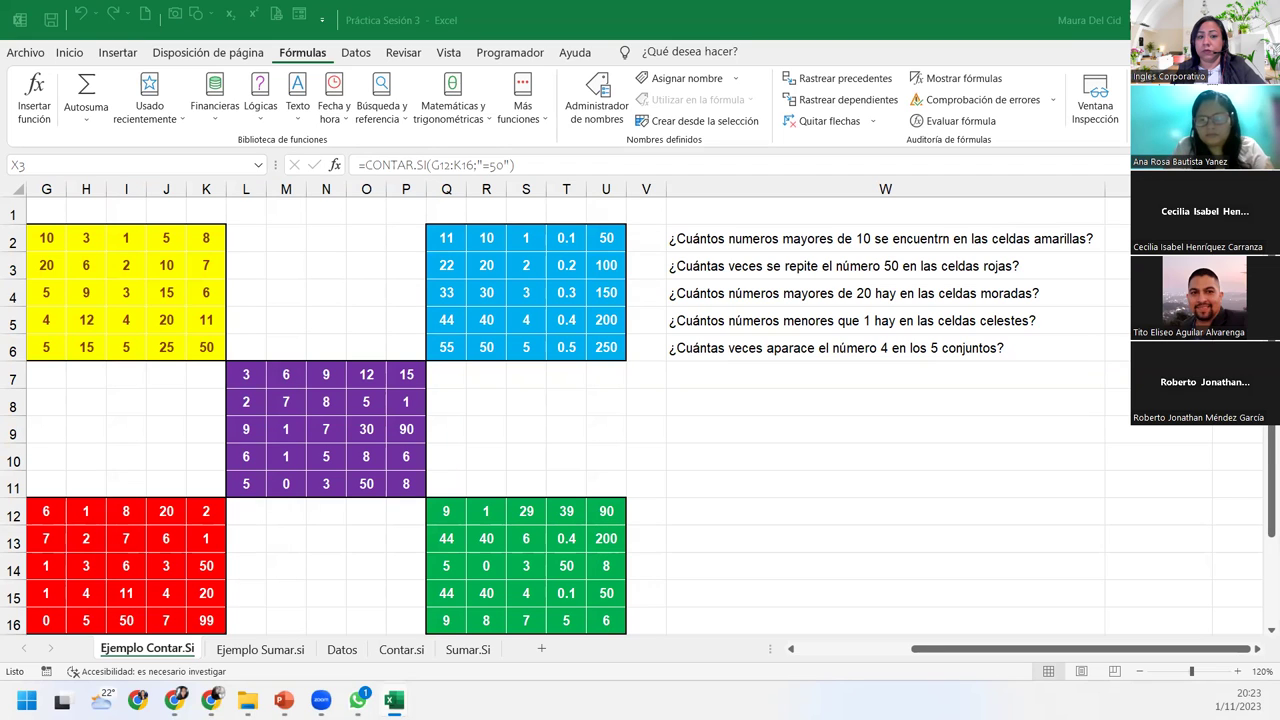
{"action": "key", "text": "F2"}
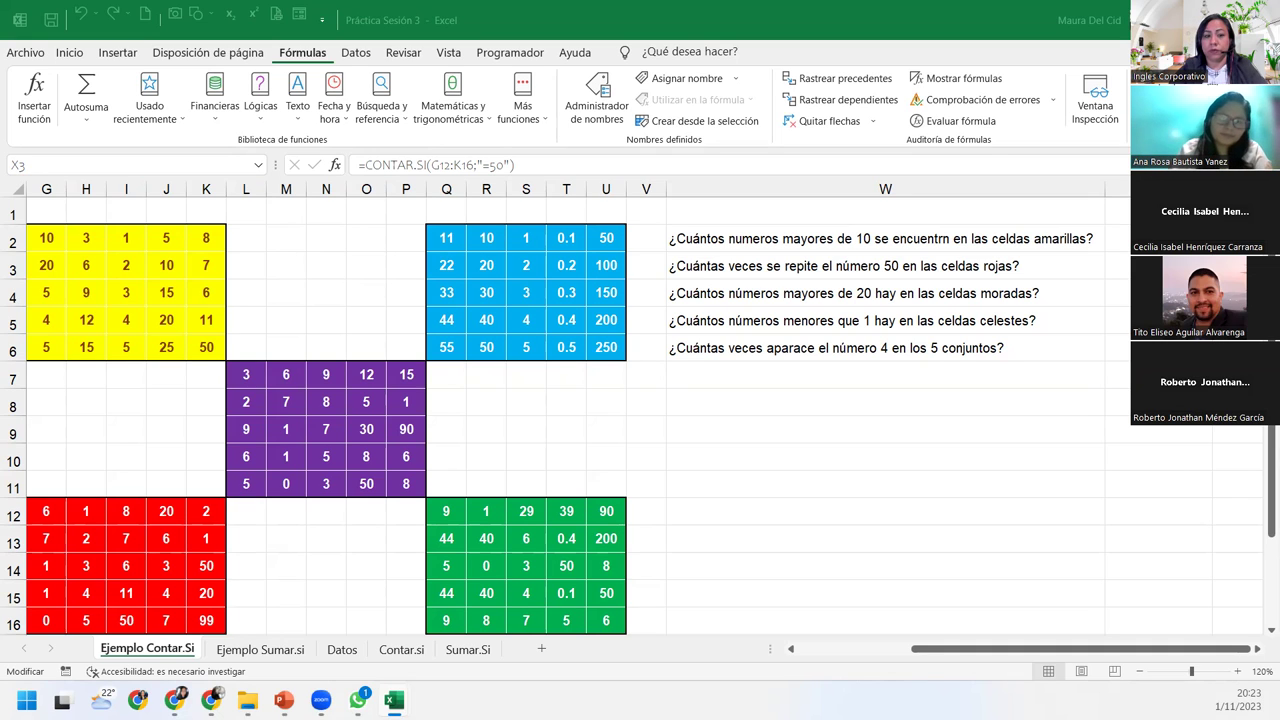
{"action": "key", "text": "F2"}
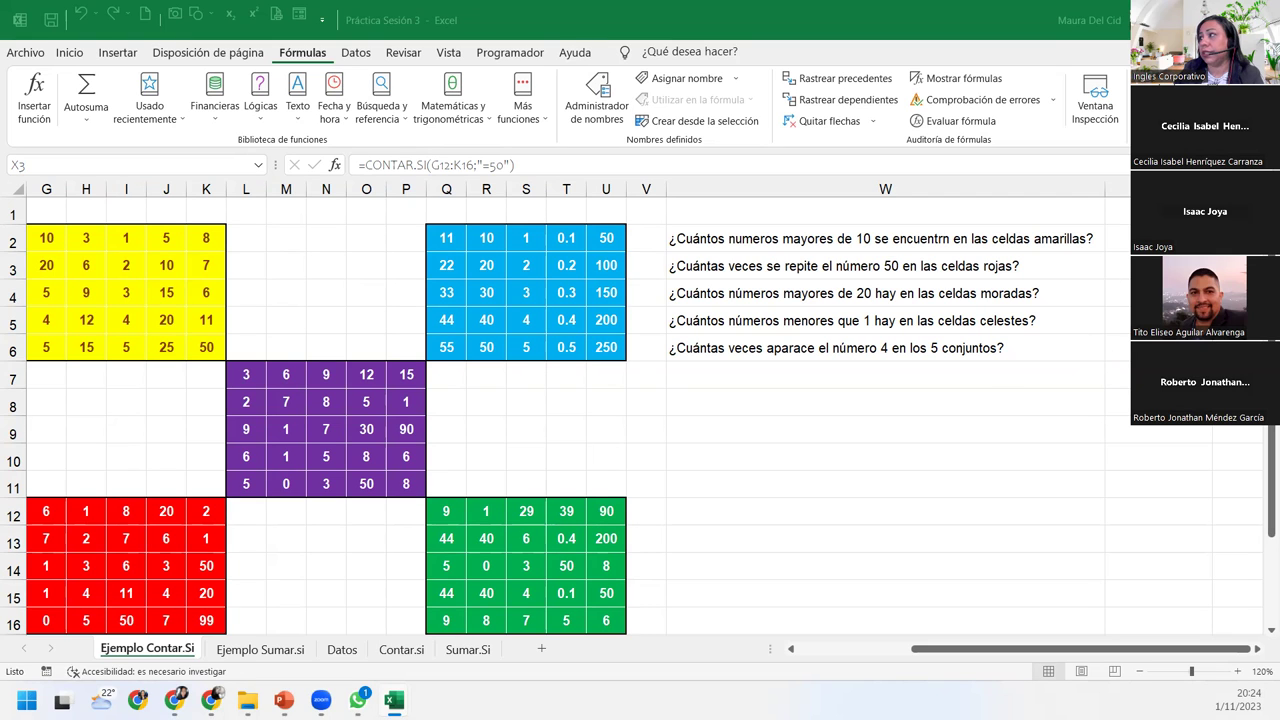
Change X3's criterion to an unquoted =50, which Excel rejects as a formula error.
{"action": "key", "text": "F2"}
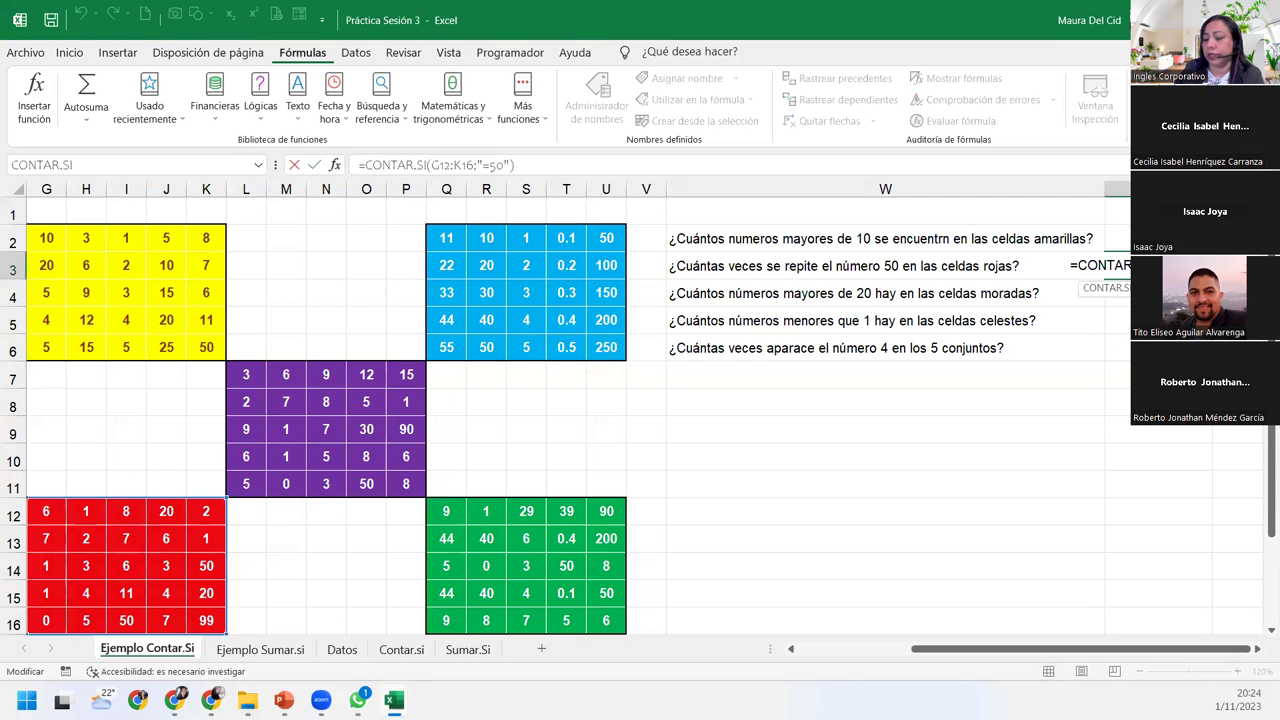
{"action": "key", "text": "BackSpace"}
{"action": "key", "text": "BackSpace"}
{"action": "key", "text": "BackSpace"}
{"action": "key", "text": "BackSpace"}
{"action": "key", "text": "BackSpace"}
{"action": "type", "text": "=50"}
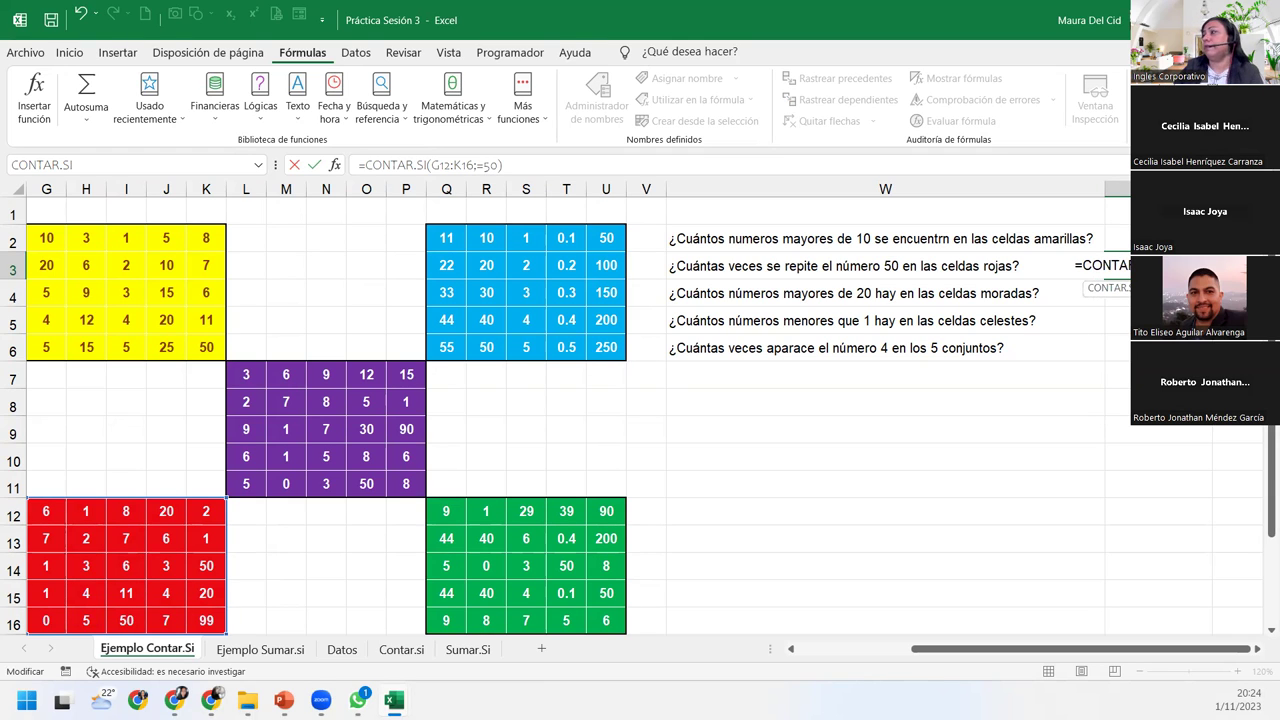
{"action": "key", "text": "Return"}
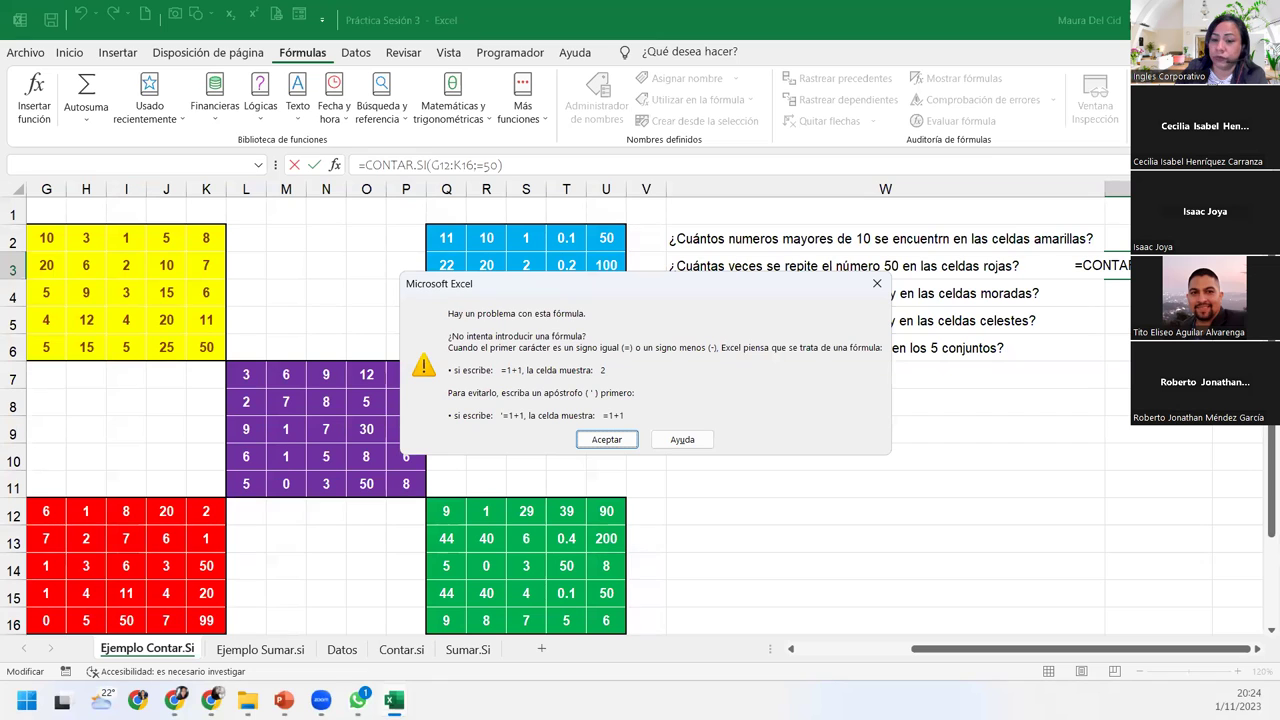
Dismiss the error and restore the quote so X3 keeps =CONTAR.SI(G12:K16;"=50").
{"action": "left_click", "coordinate": [606, 439]}
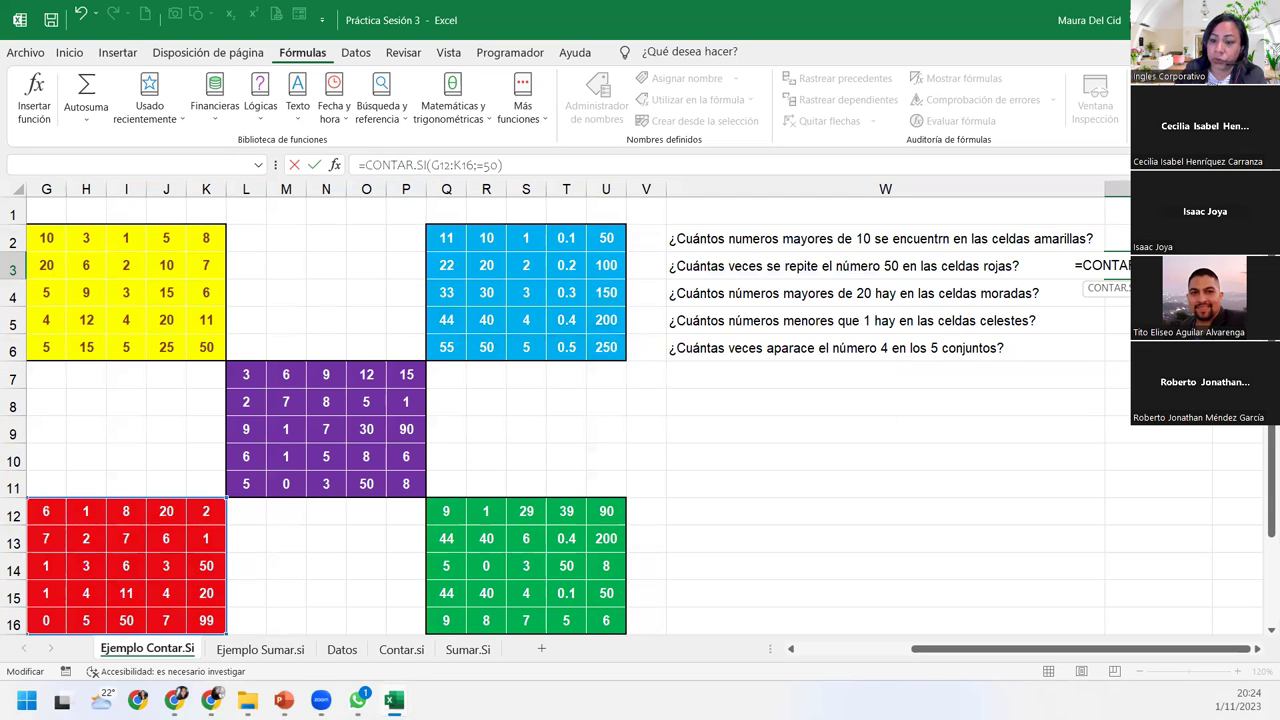
{"action": "type", "text": "\""}
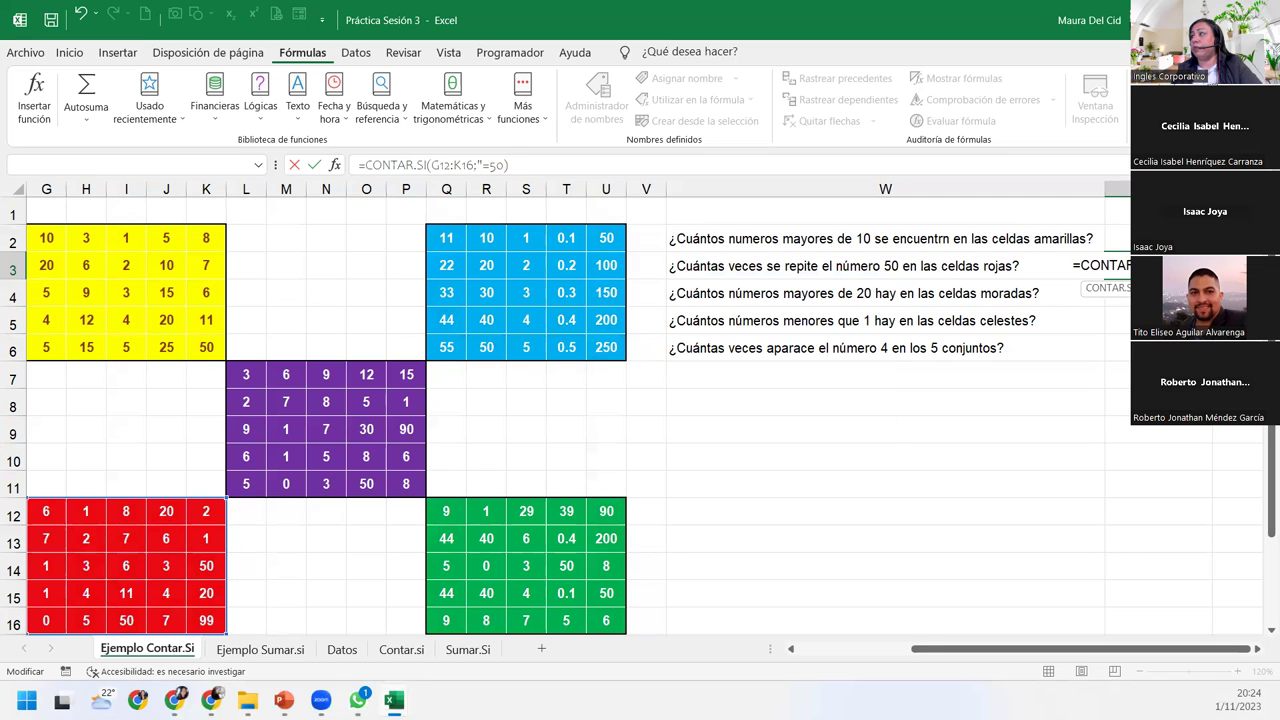
{"action": "key", "text": "Return"}
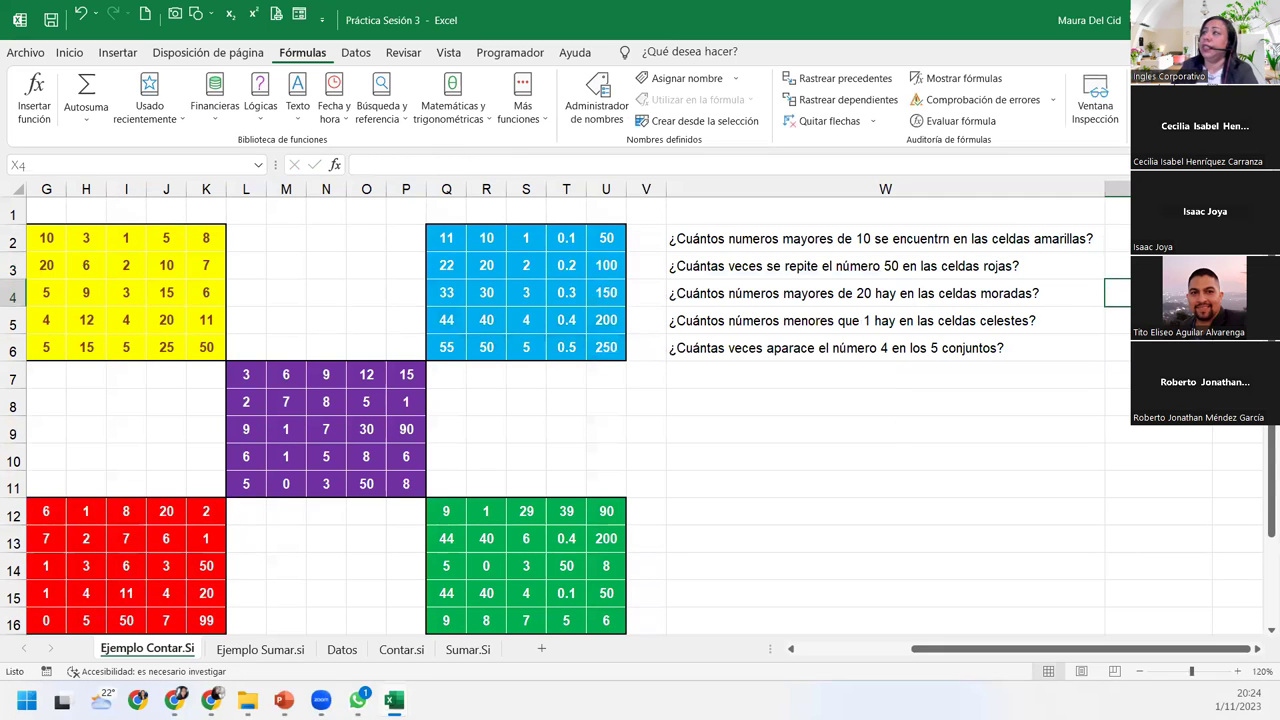
{"action": "left_click", "coordinate": [1115, 238]}
{"action": "double_click", "coordinate": [1115, 238]}
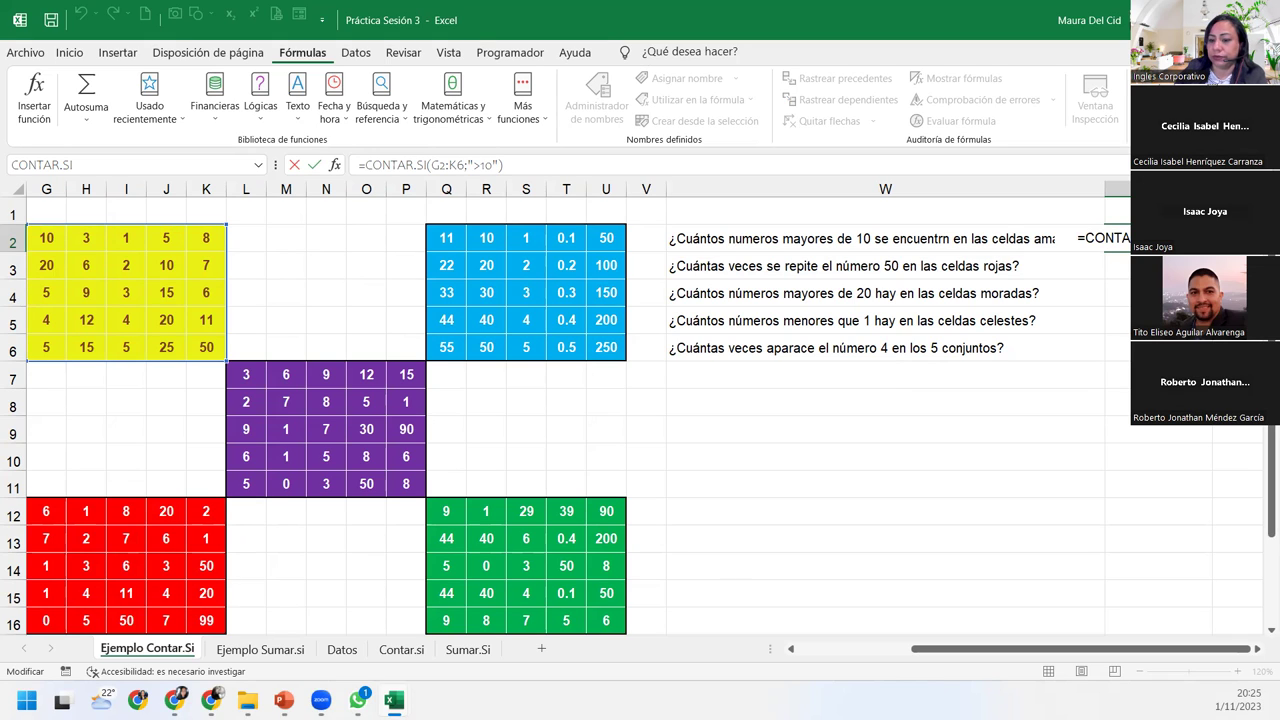
{"action": "key", "text": "Return"}
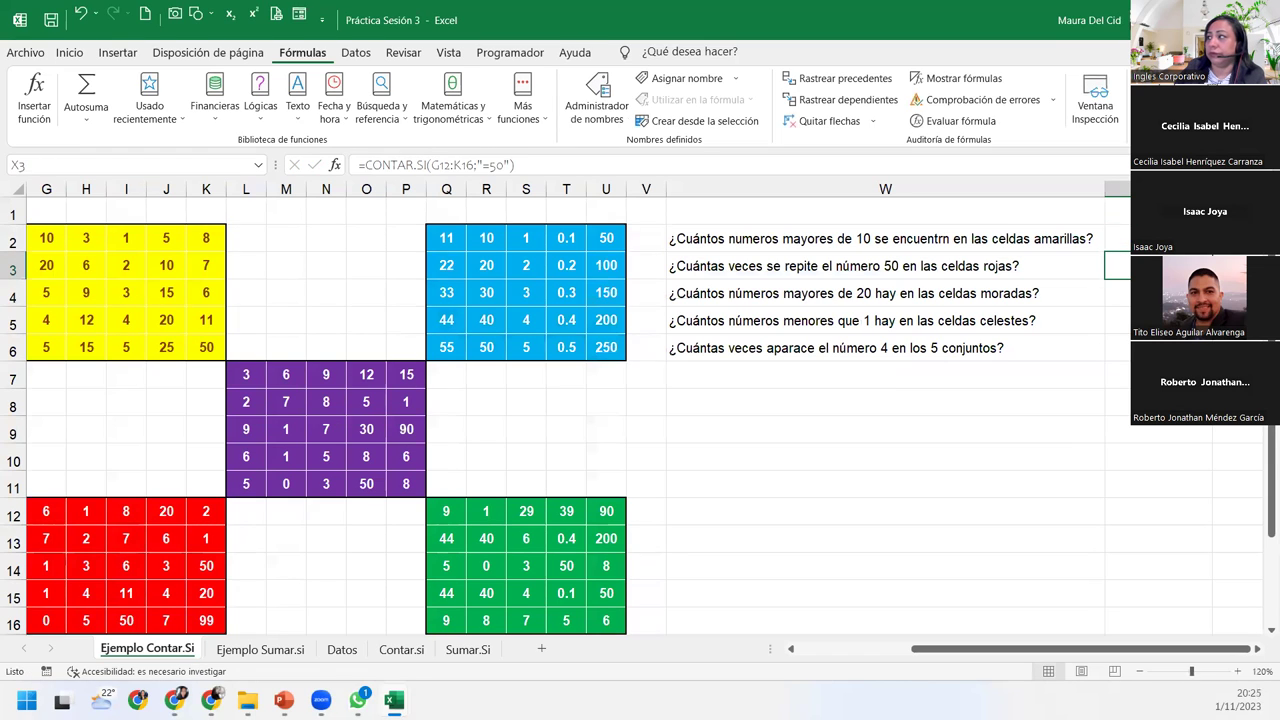
{"action": "left_click", "coordinate": [1117, 293]}
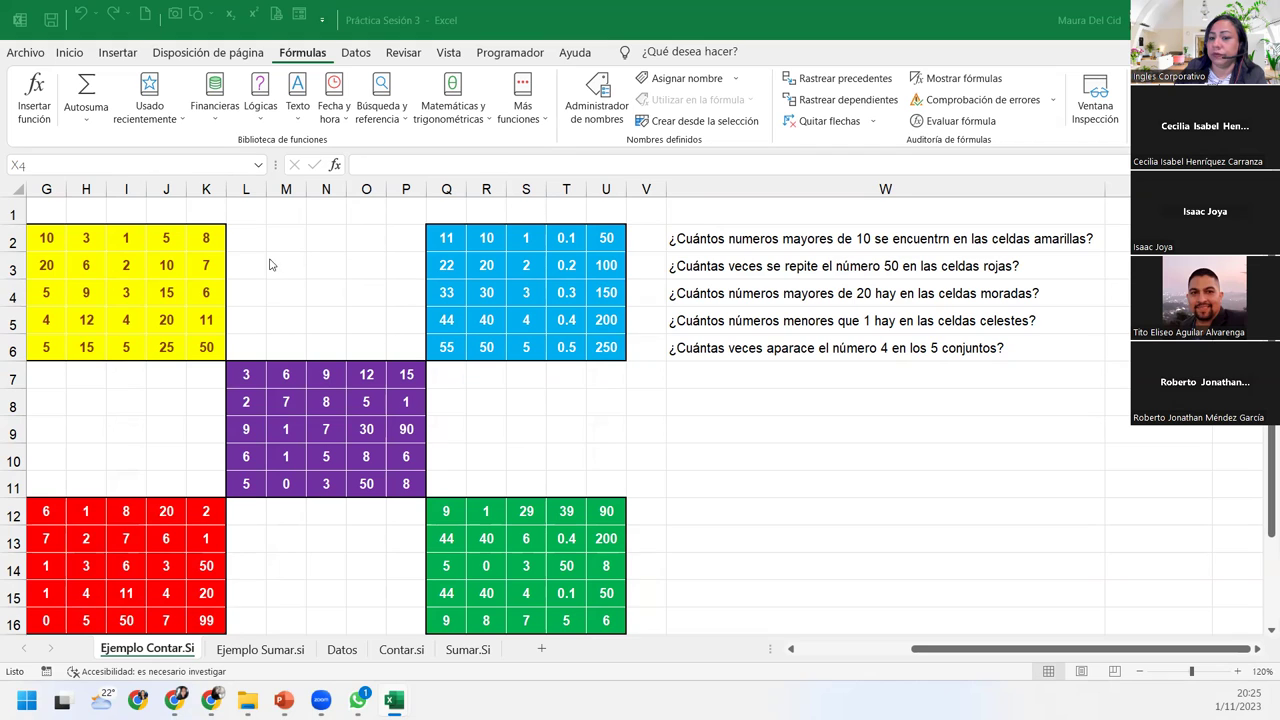
{"action": "left_click", "coordinate": [1124, 292]}
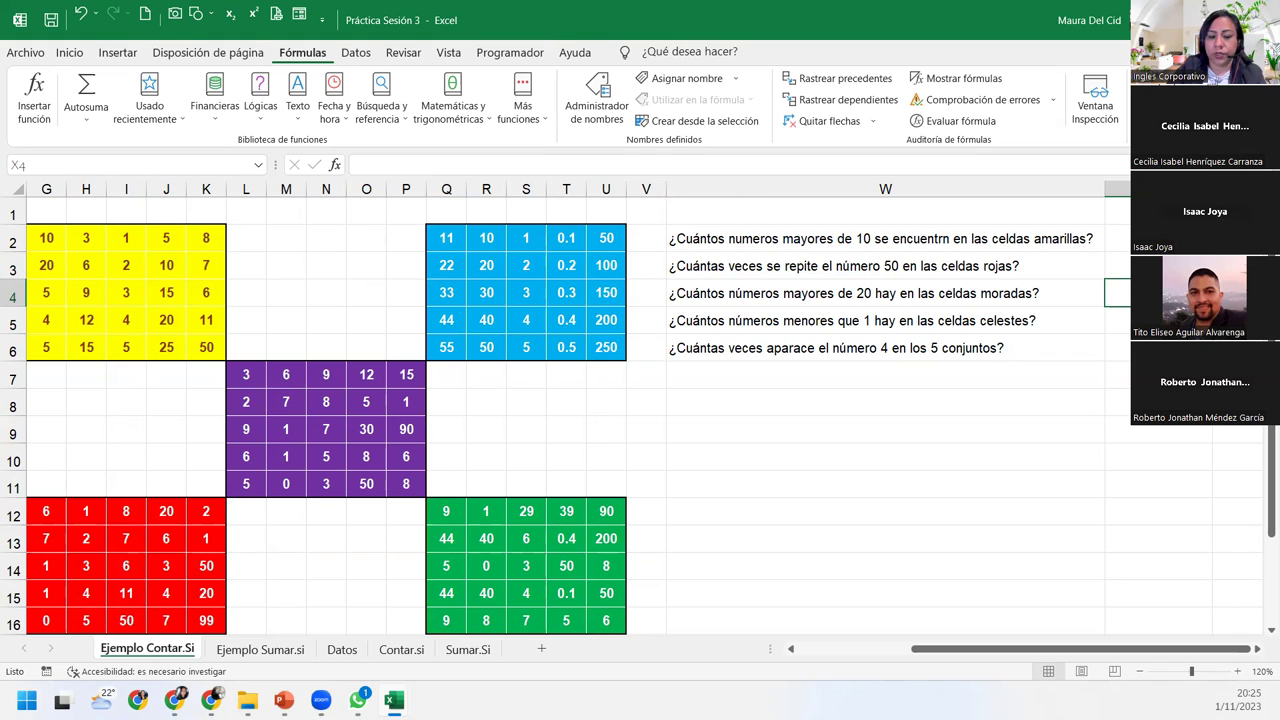
Enter =CONTAR.SI(L7:P11;">20") in X4 to count purple-block numbers above 20.
{"action": "type", "text": "=contar."}
{"action": "key", "text": "Down"}
{"action": "key", "text": "Down"}
{"action": "key", "text": "Tab"}
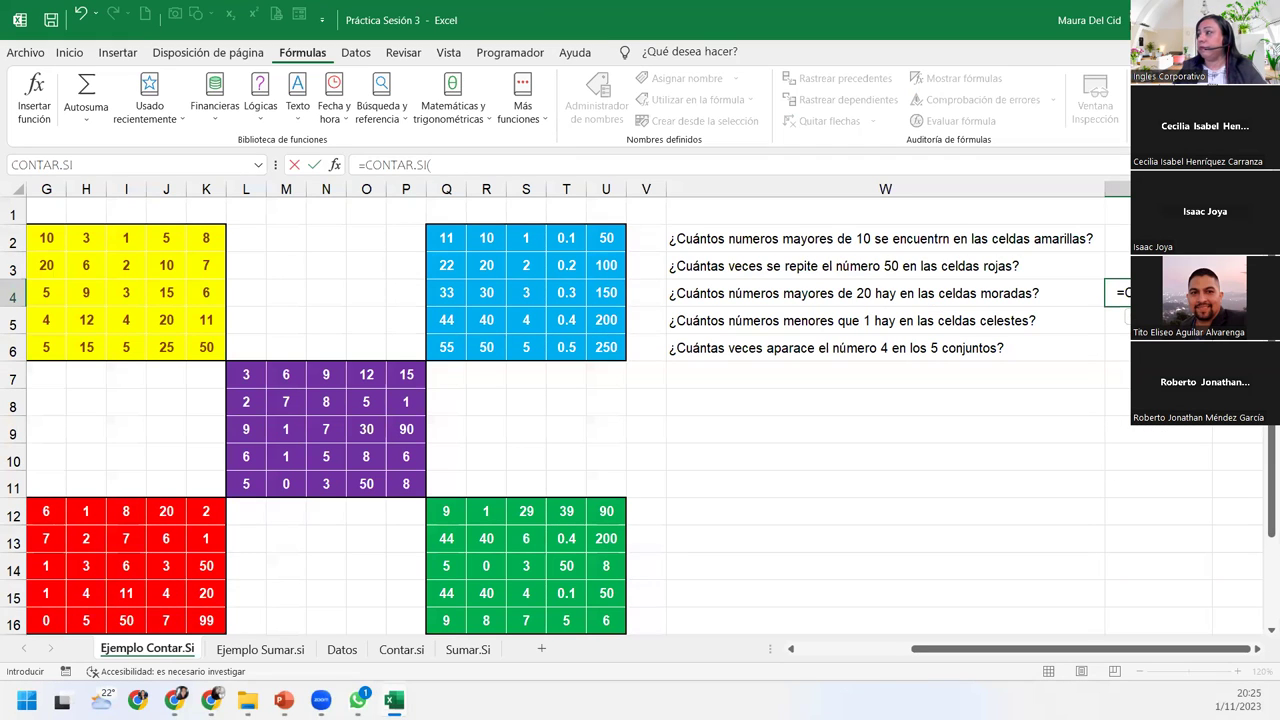
{"action": "left_click_drag", "start_coordinate": [242, 374], "coordinate": [409, 483]}
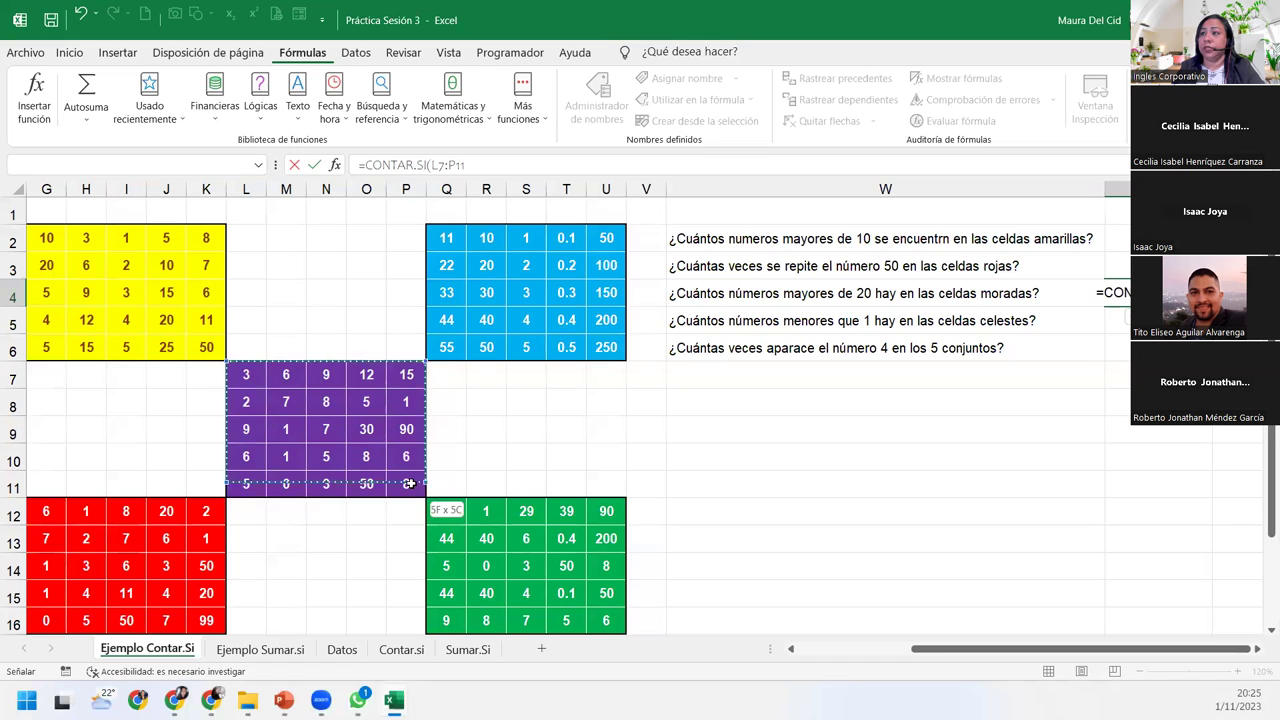
{"action": "type", "text": ";\""}
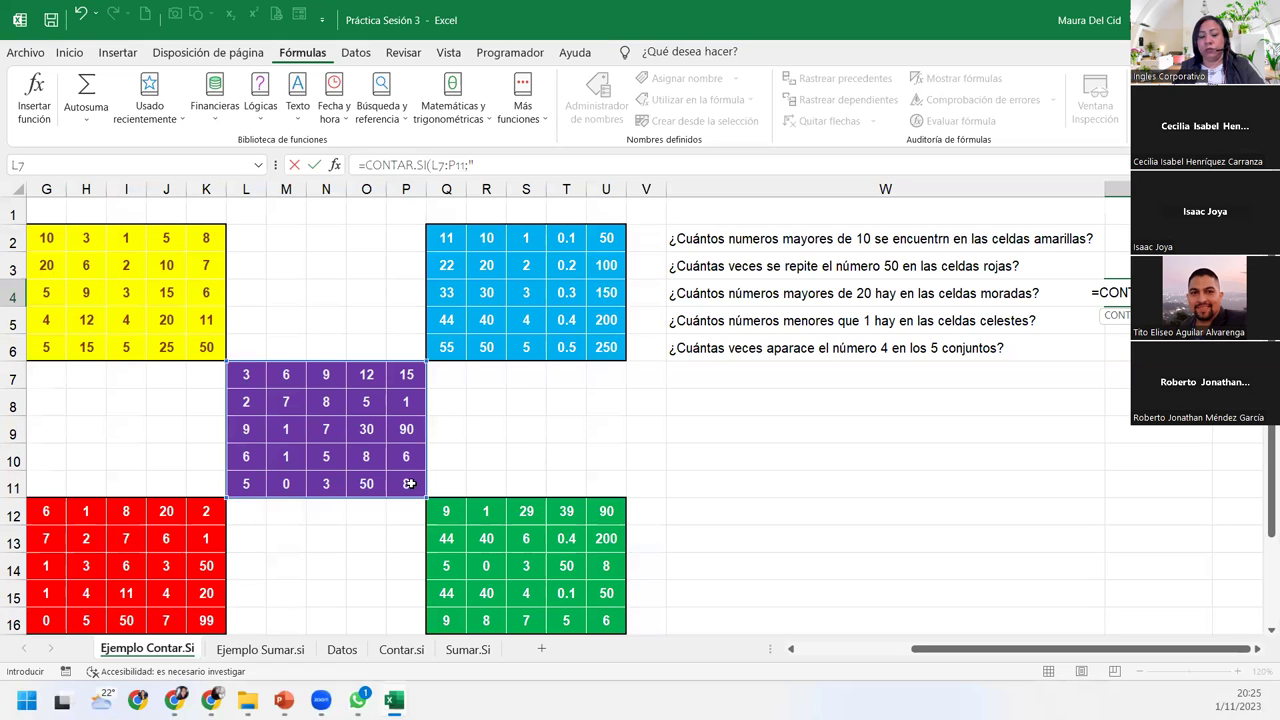
{"action": "type", "text": ">20\""}
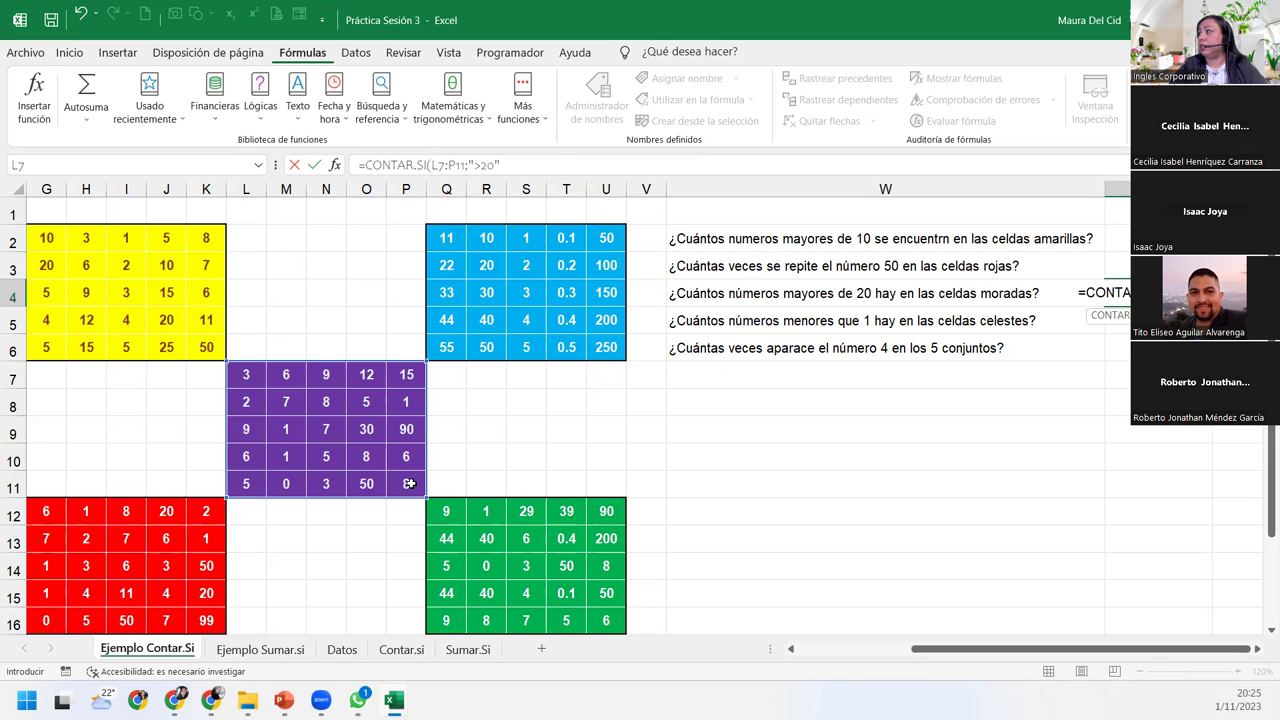
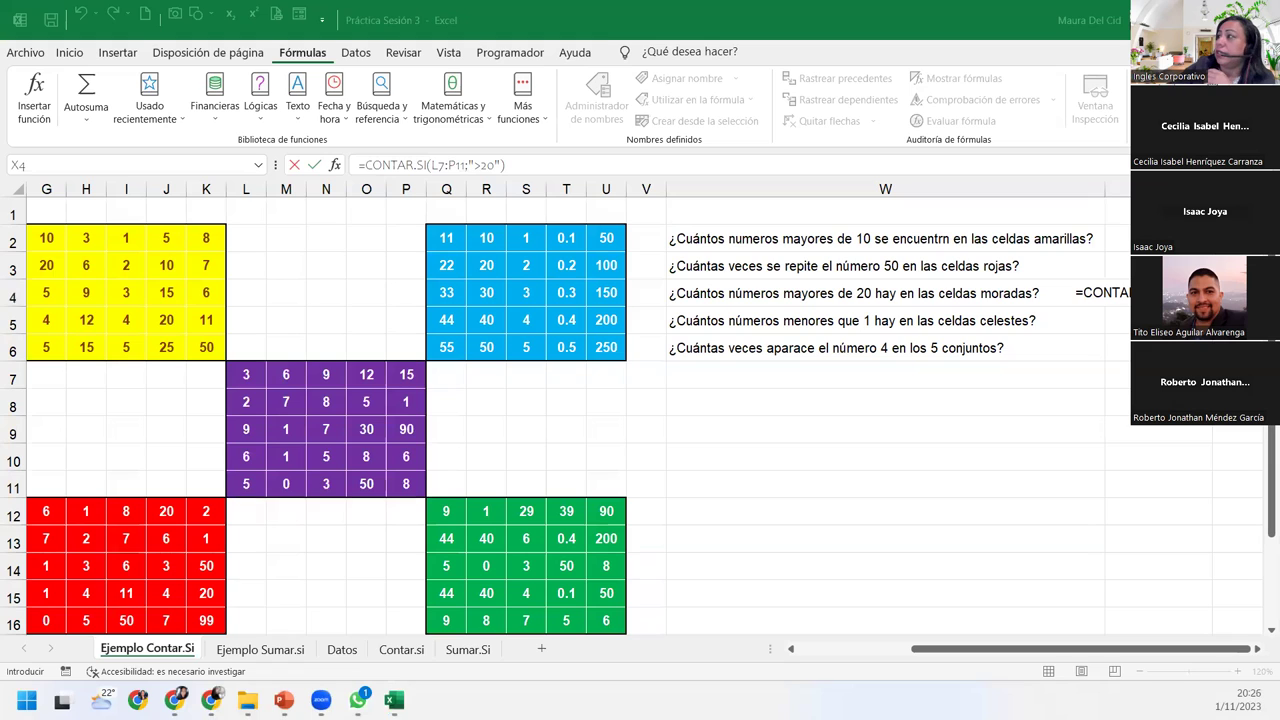
Commit the X4 count, then enter =CONTAR.SI(Q2:U6;"<1") in X5 for blue cells below 1.
{"action": "key", "text": "alt+Tab"}
{"action": "key", "text": "Return"}
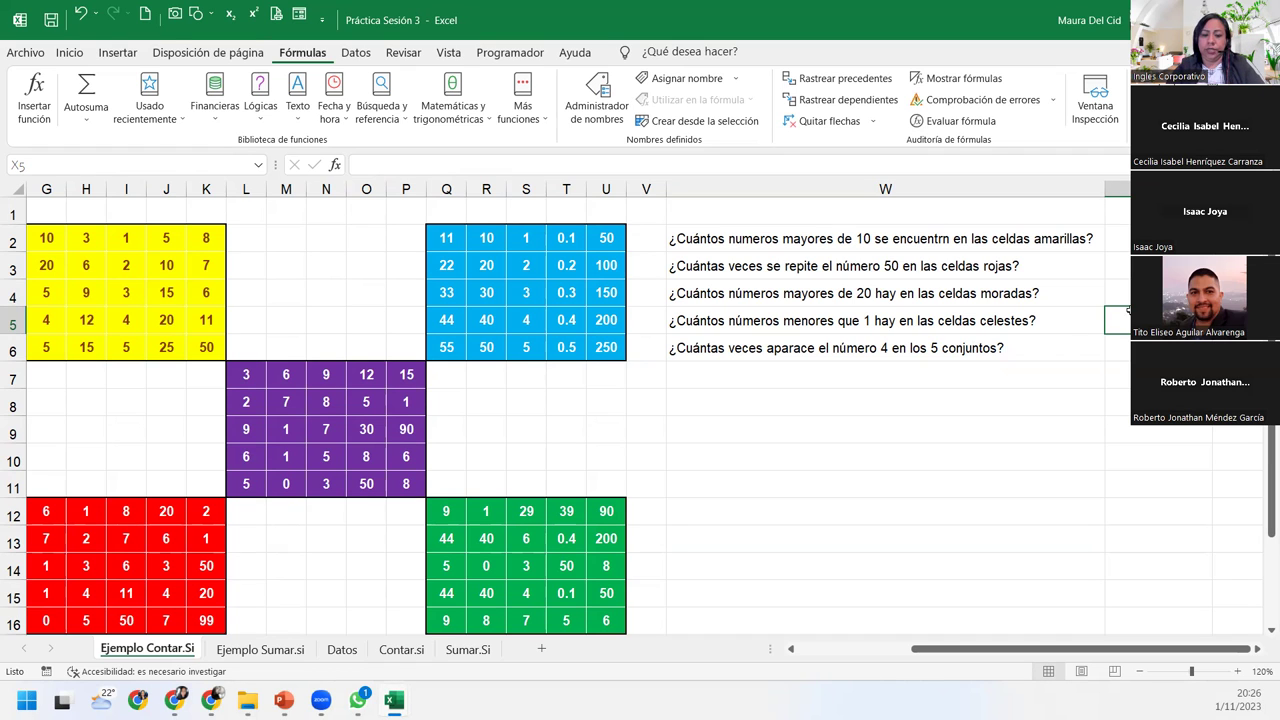
{"action": "type", "text": "=contar.s"}
{"action": "key", "text": "Tab"}
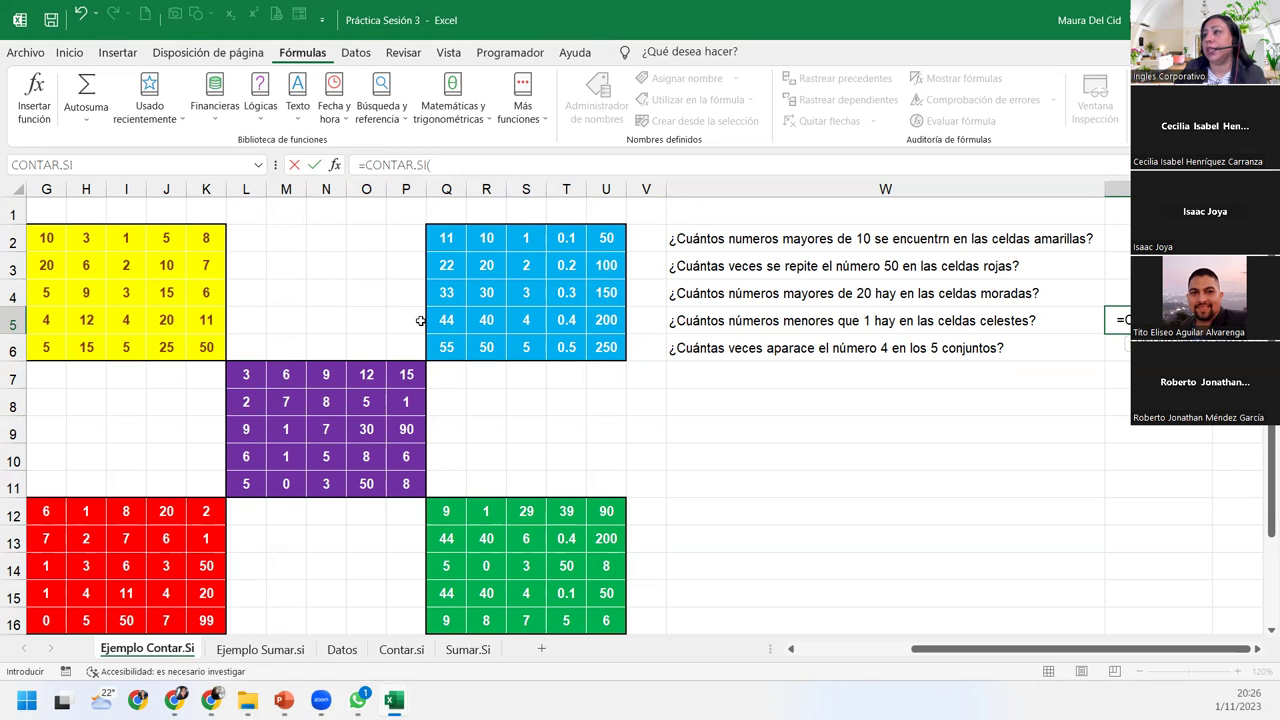
{"action": "left_click", "coordinate": [448, 243]}
{"action": "left_click_drag", "start_coordinate": [481, 263], "coordinate": [600, 345]}
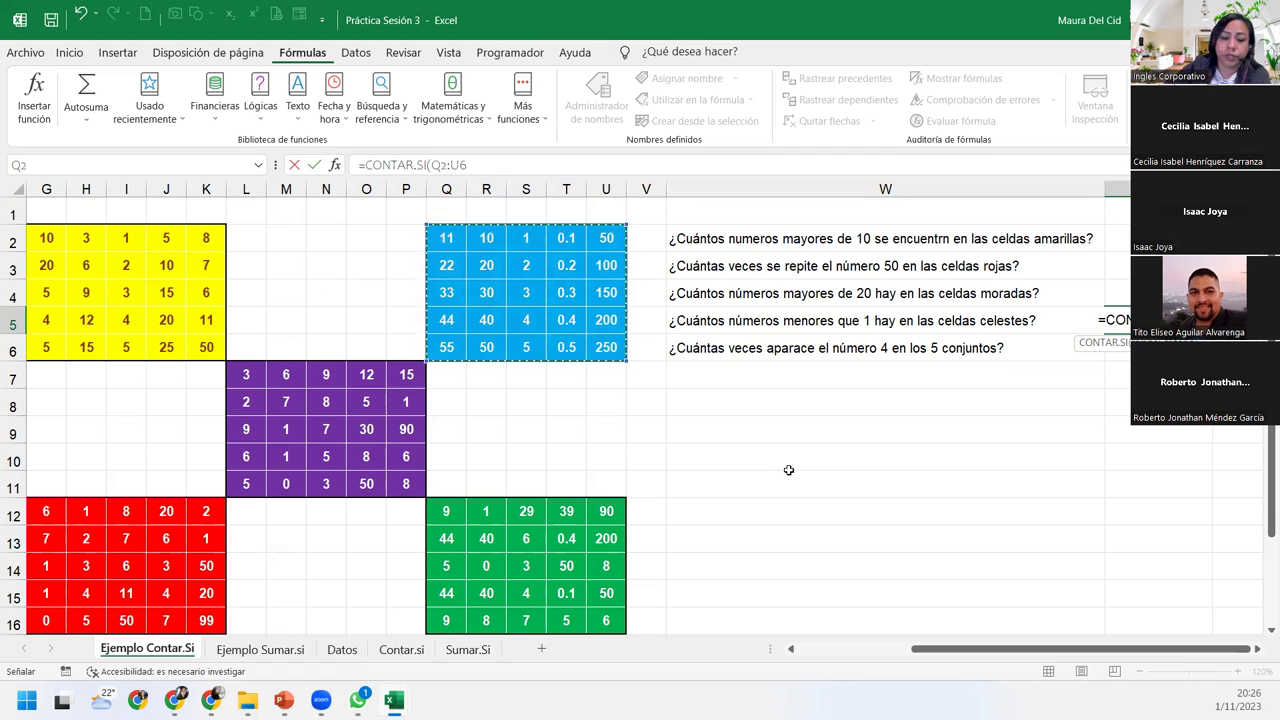
{"action": "type", "text": "<"}
{"action": "key", "text": "BackSpace"}
{"action": "type", "text": ";"}
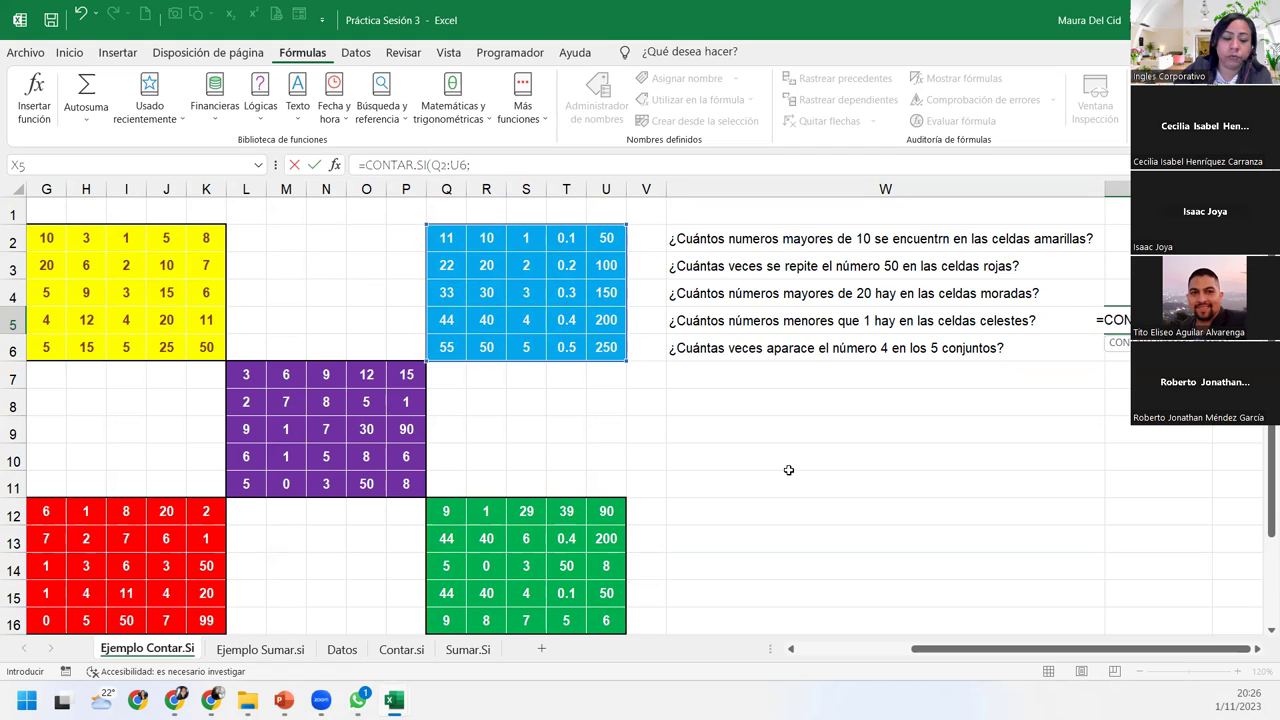
{"action": "type", "text": "\">"}
{"action": "key", "text": "BackSpace"}
{"action": "type", "text": "<1\")"}
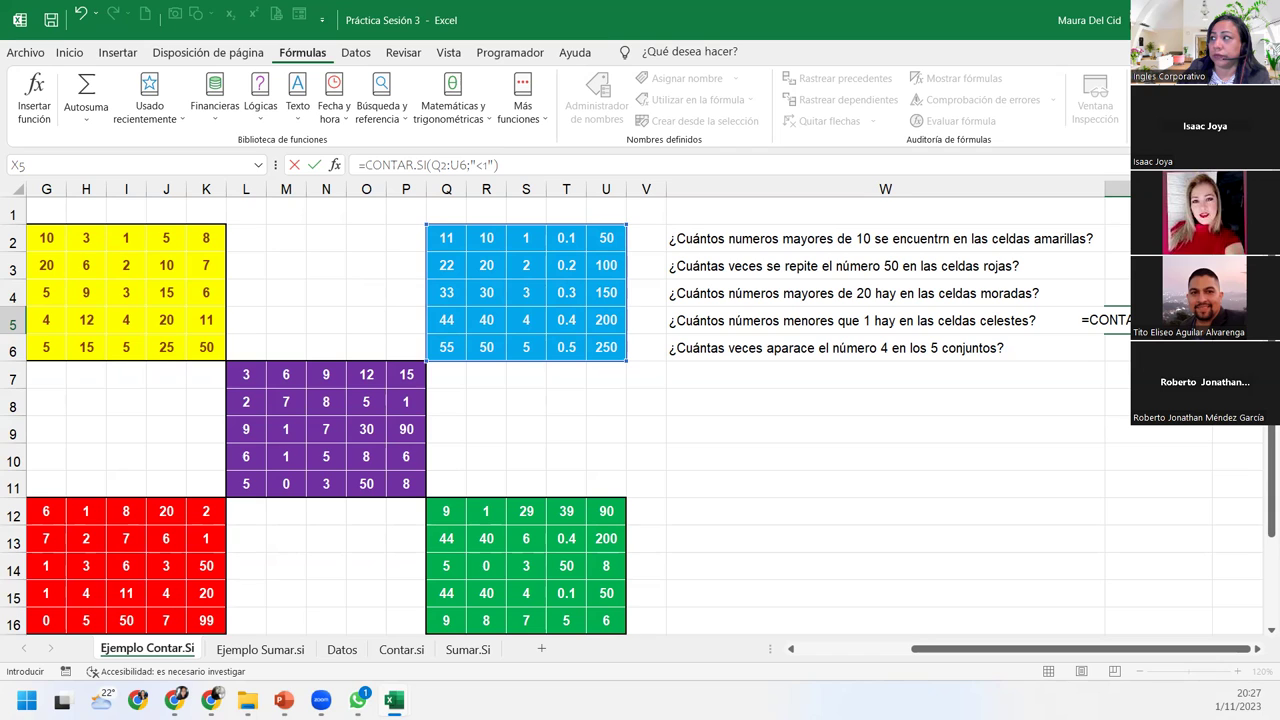
{"action": "key", "text": "Return"}
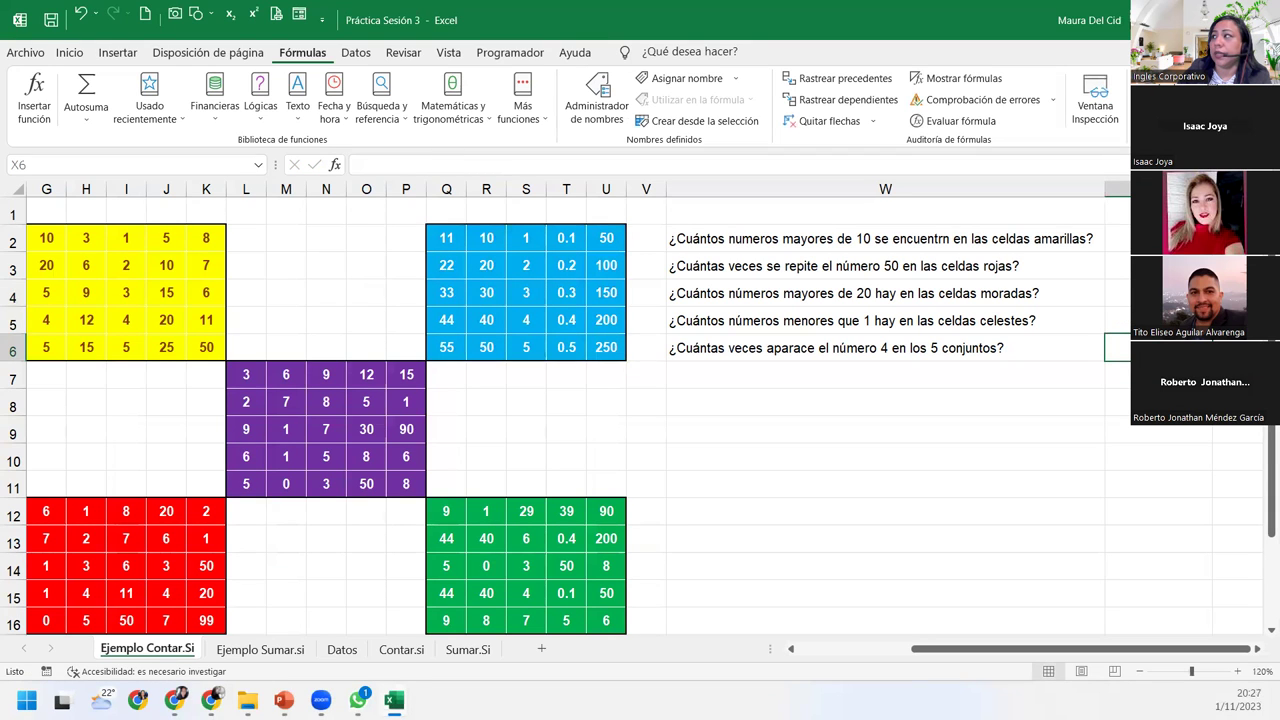
{"action": "left_click", "coordinate": [1116, 240]}
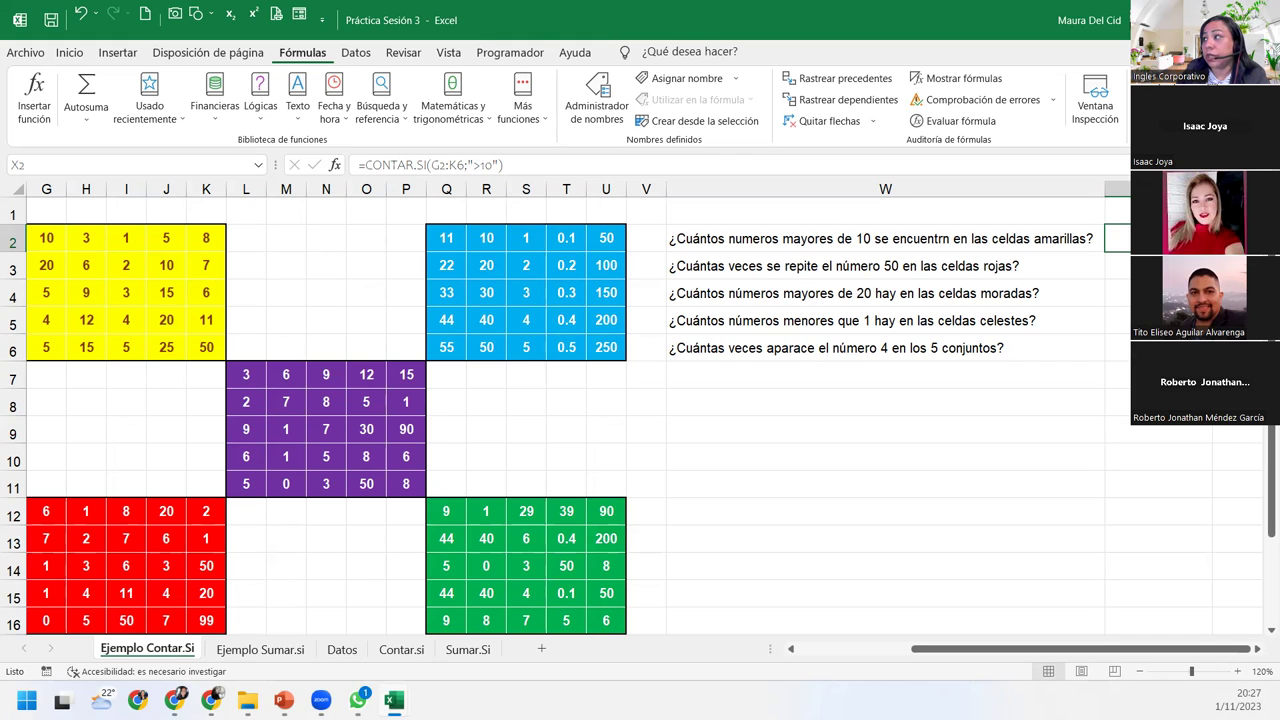
{"action": "left_click", "coordinate": [1117, 347]}
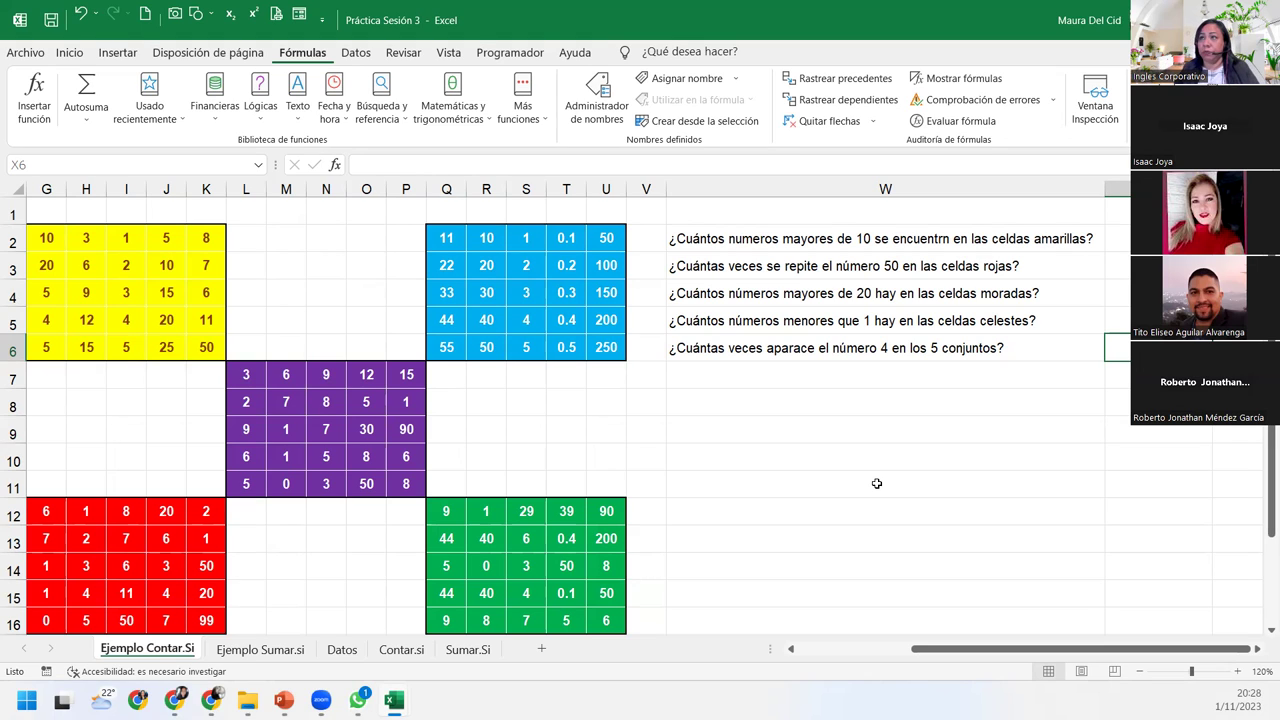
{"action": "key", "text": "super+Left"}
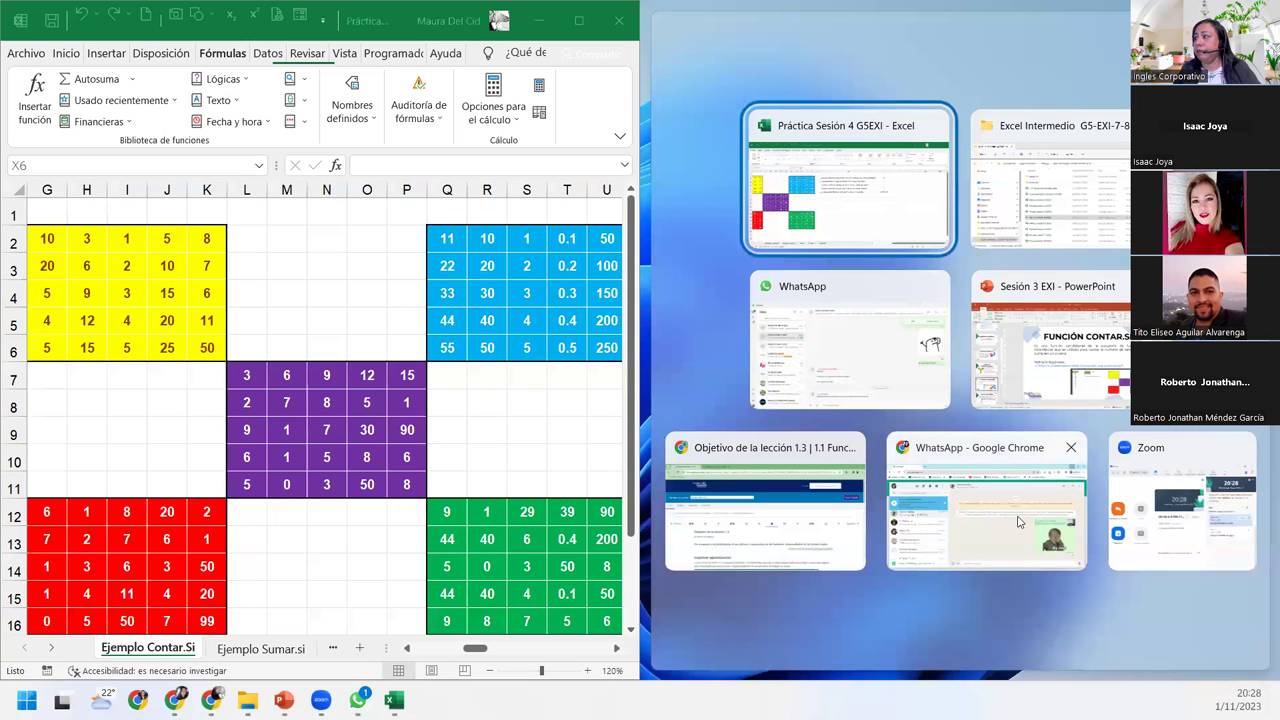
{"action": "left_click", "coordinate": [1057, 327]}
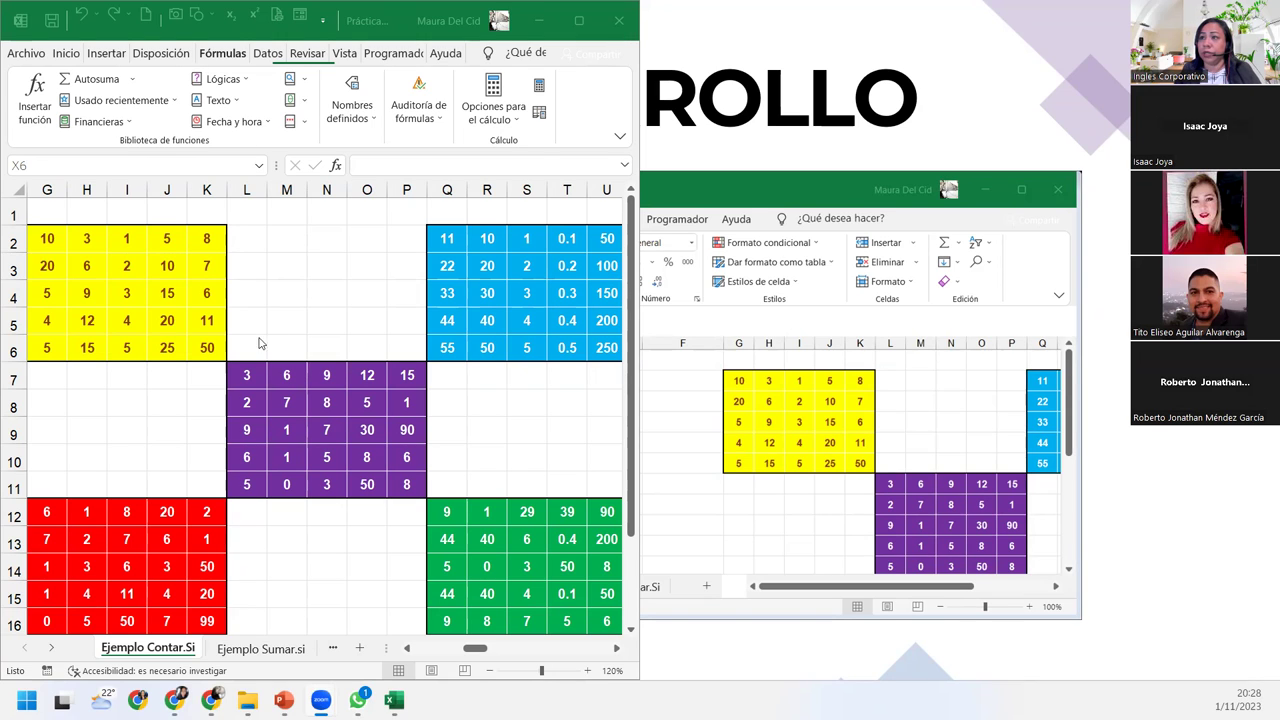
{"action": "left_click", "coordinate": [270, 293]}
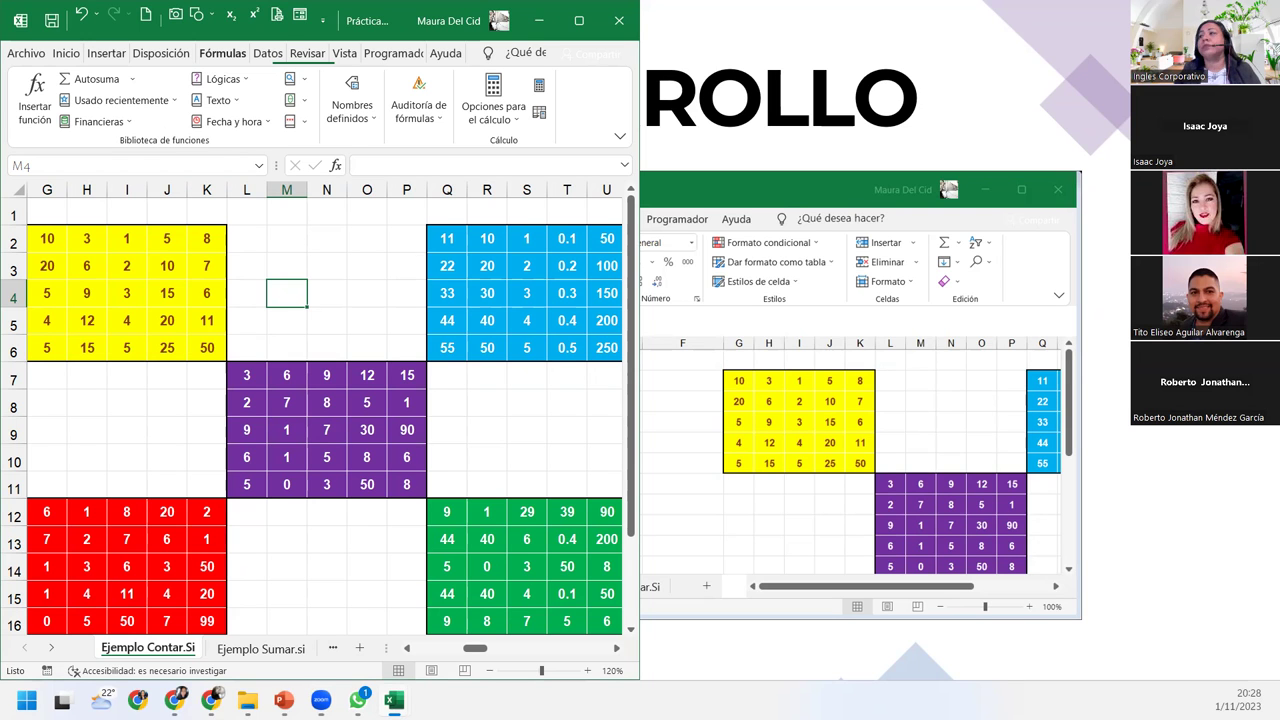
{"action": "left_click", "coordinate": [580, 19]}
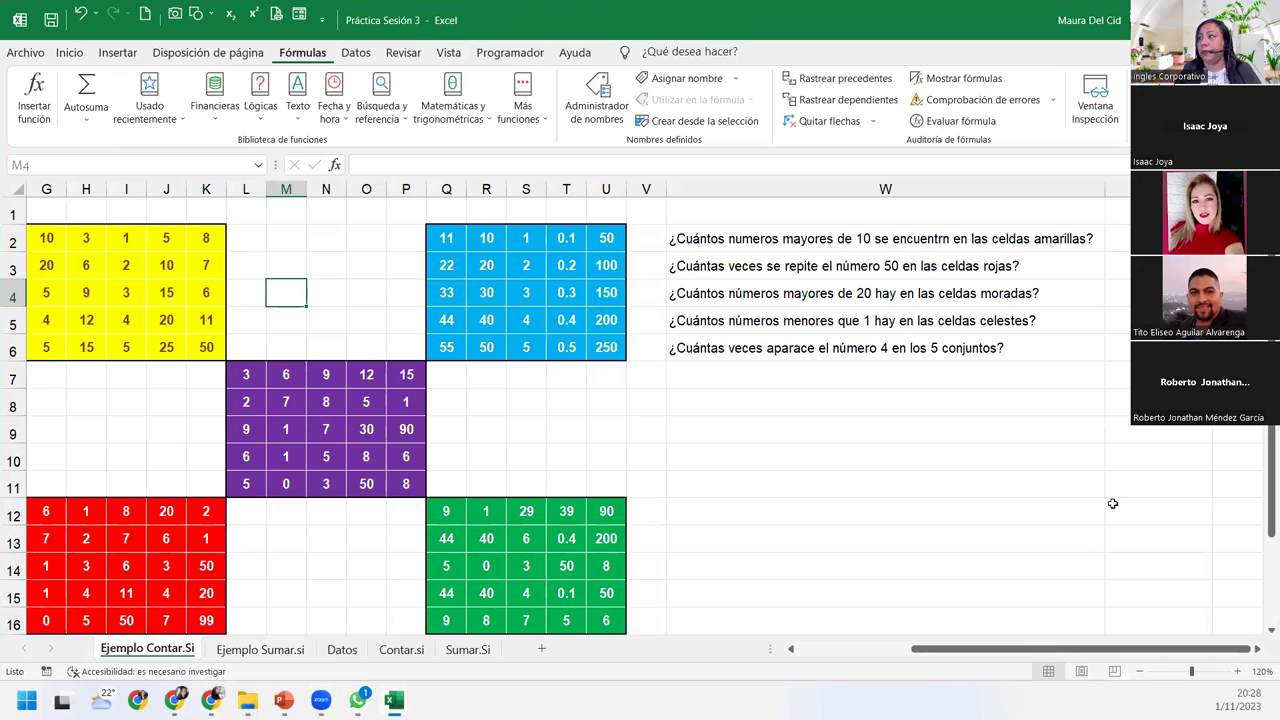
{"action": "left_click", "coordinate": [1124, 350]}
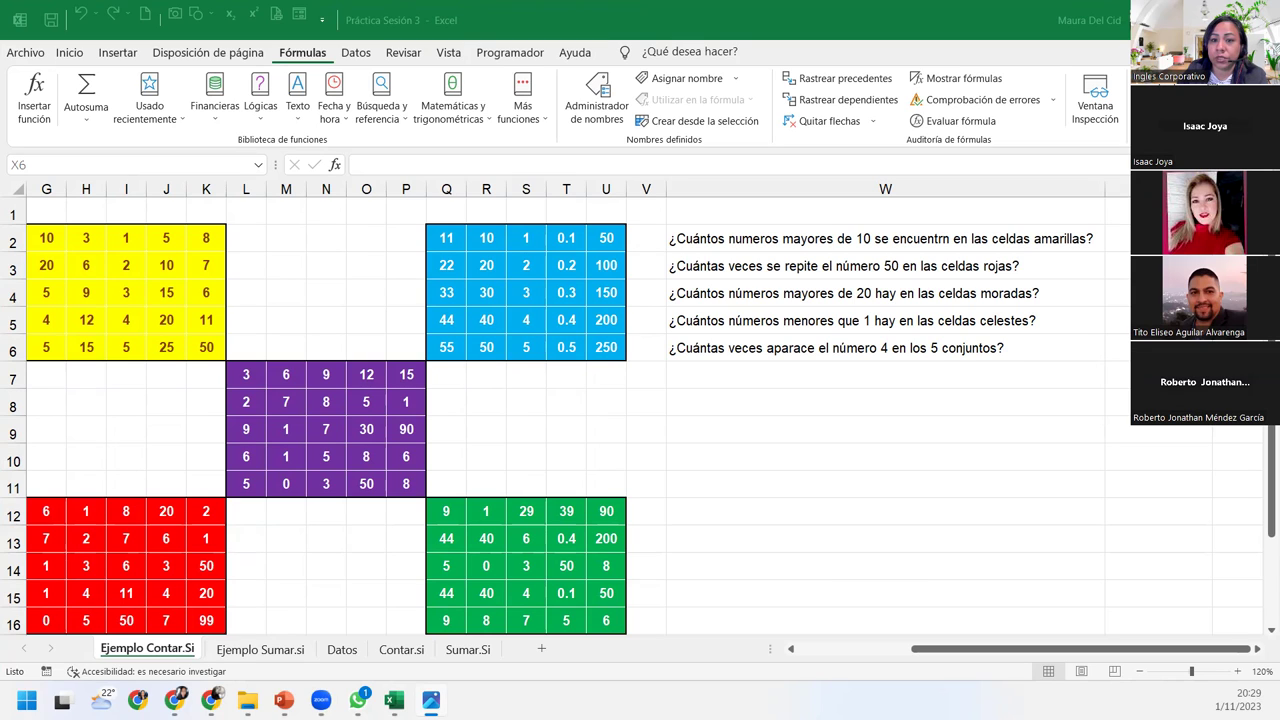
{"action": "key", "text": "alt+Tab"}
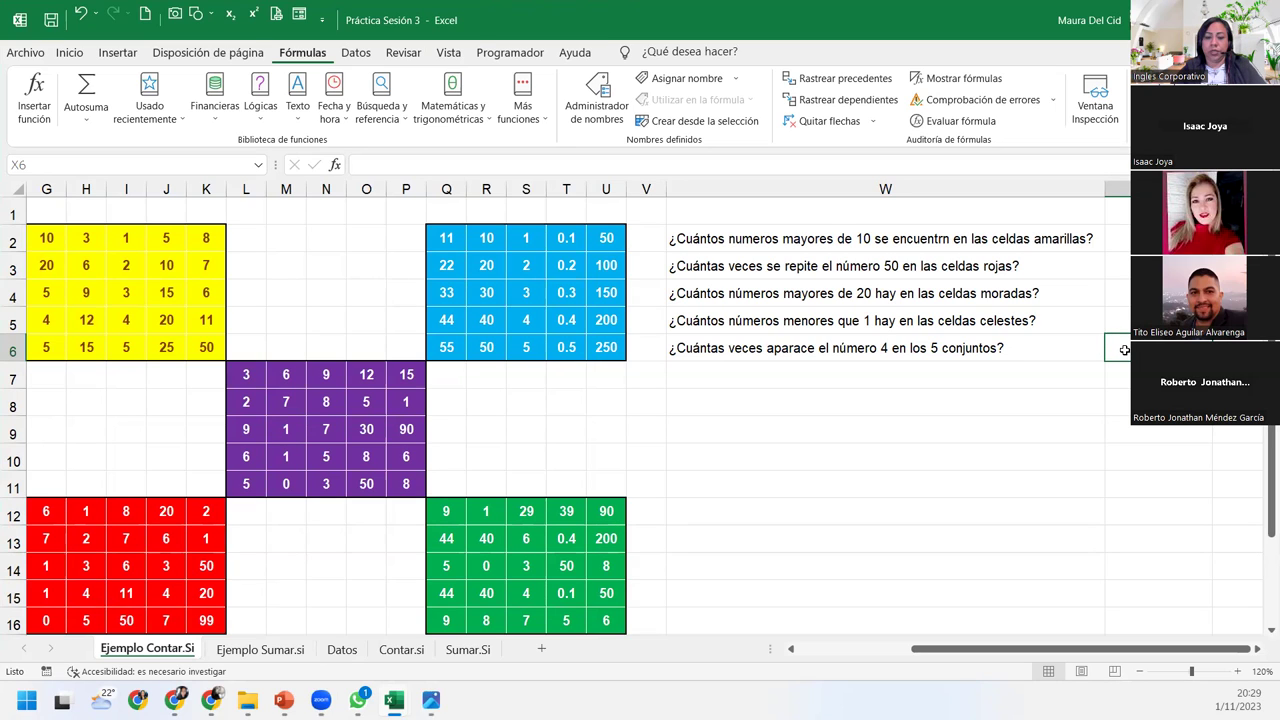
Enter =CONTAR.SI(G2:U16;"=4") in X6 to count the 4s across all five blocks.
{"action": "type", "text": "=conta."}
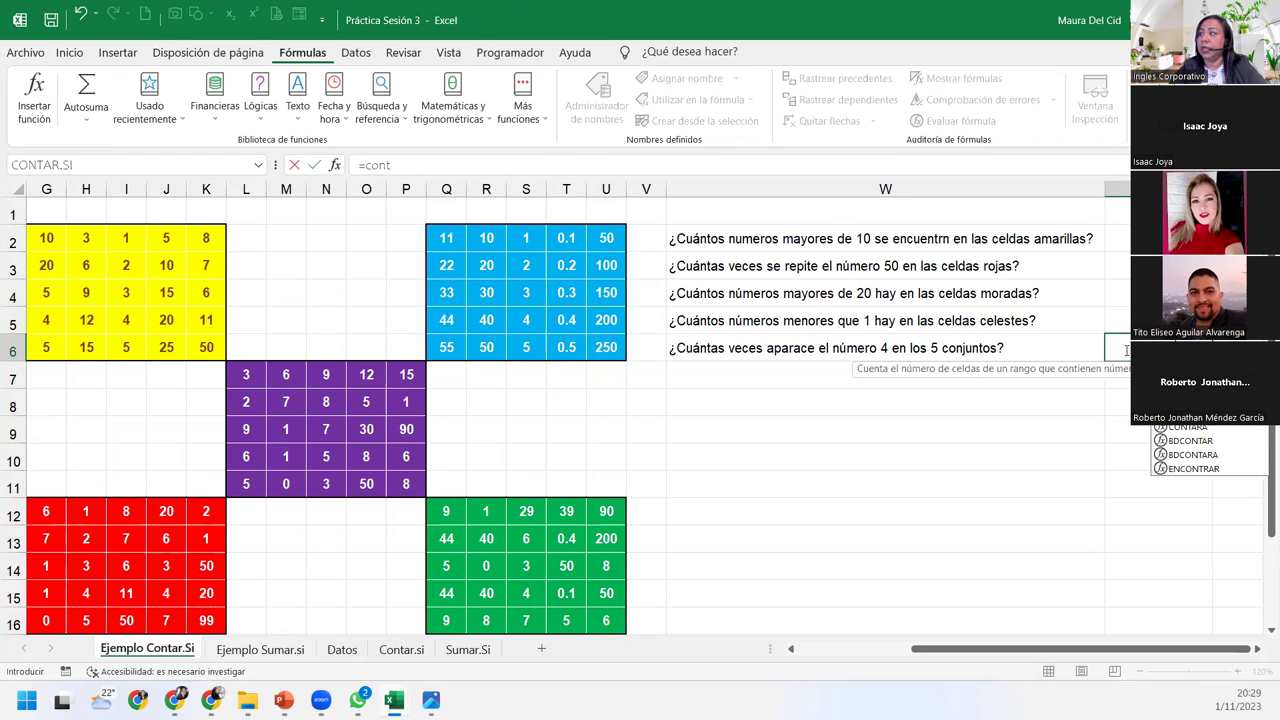
{"action": "key", "text": "BackSpace"}
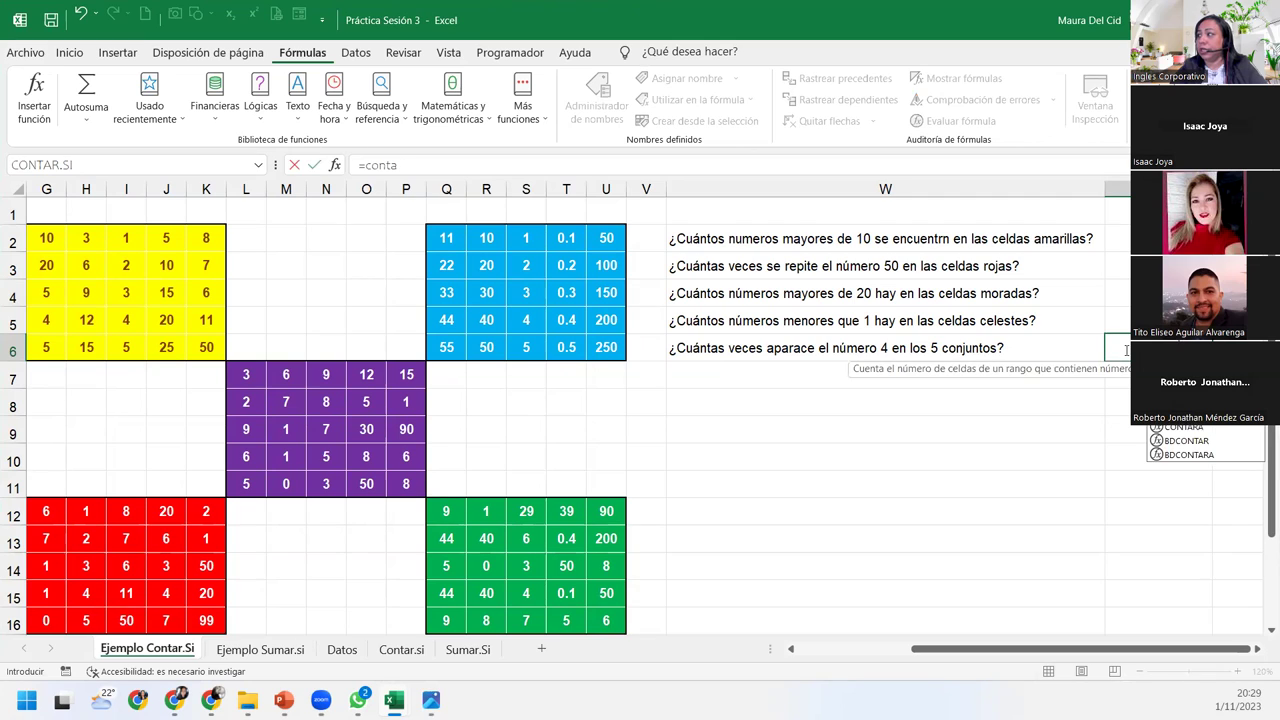
{"action": "type", "text": "r.si"}
{"action": "key", "text": "Tab"}
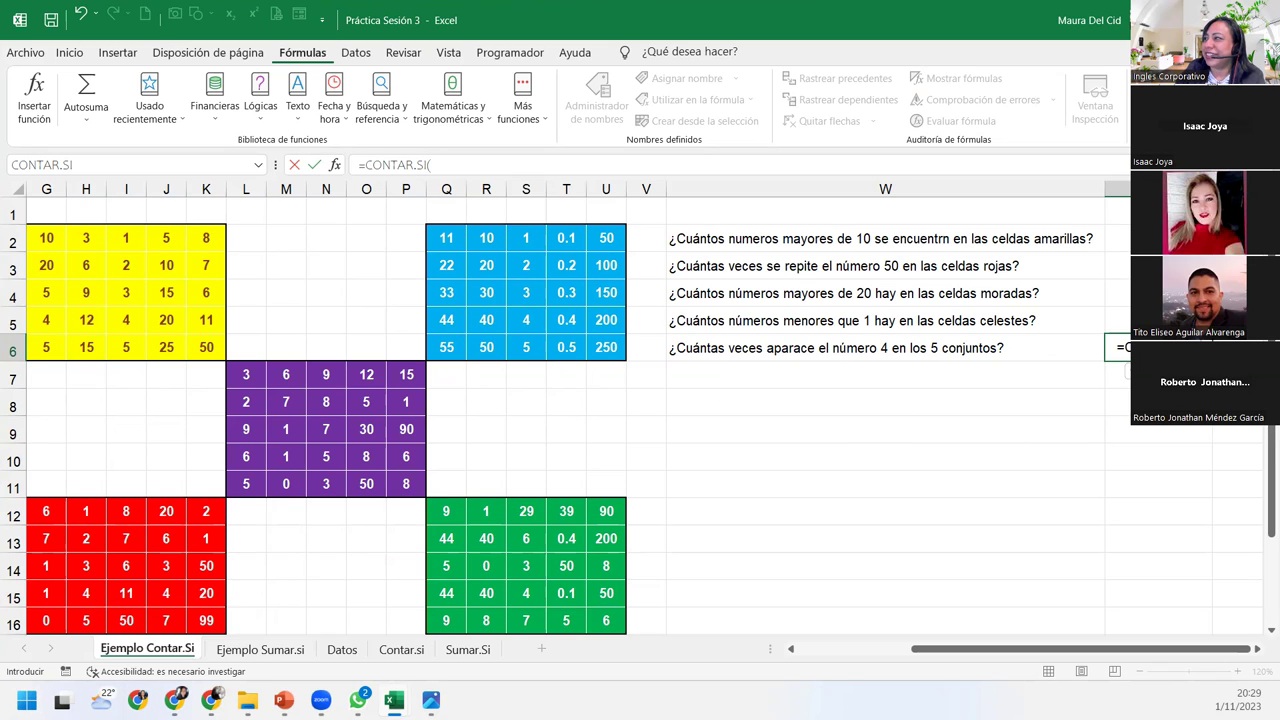
{"action": "left_click_drag", "start_coordinate": [69, 237], "coordinate": [606, 620]}
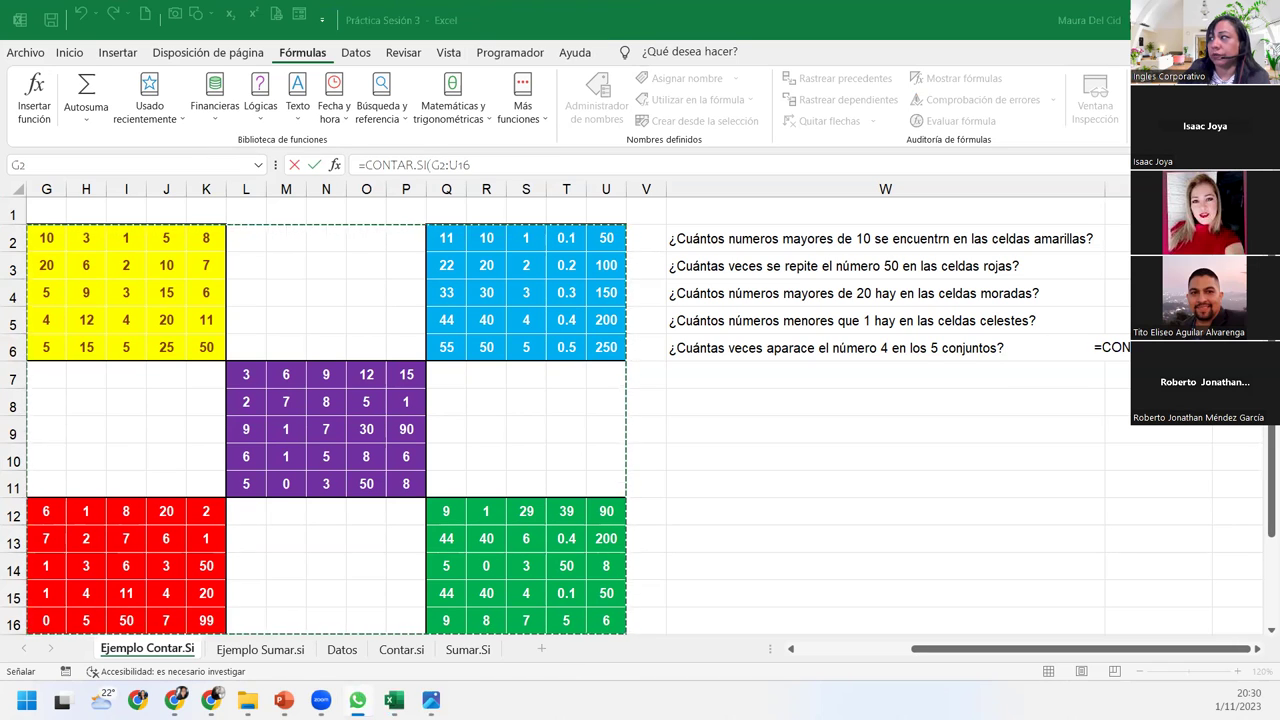
{"action": "key", "text": "alt+Tab"}
{"action": "type", "text": ";"}
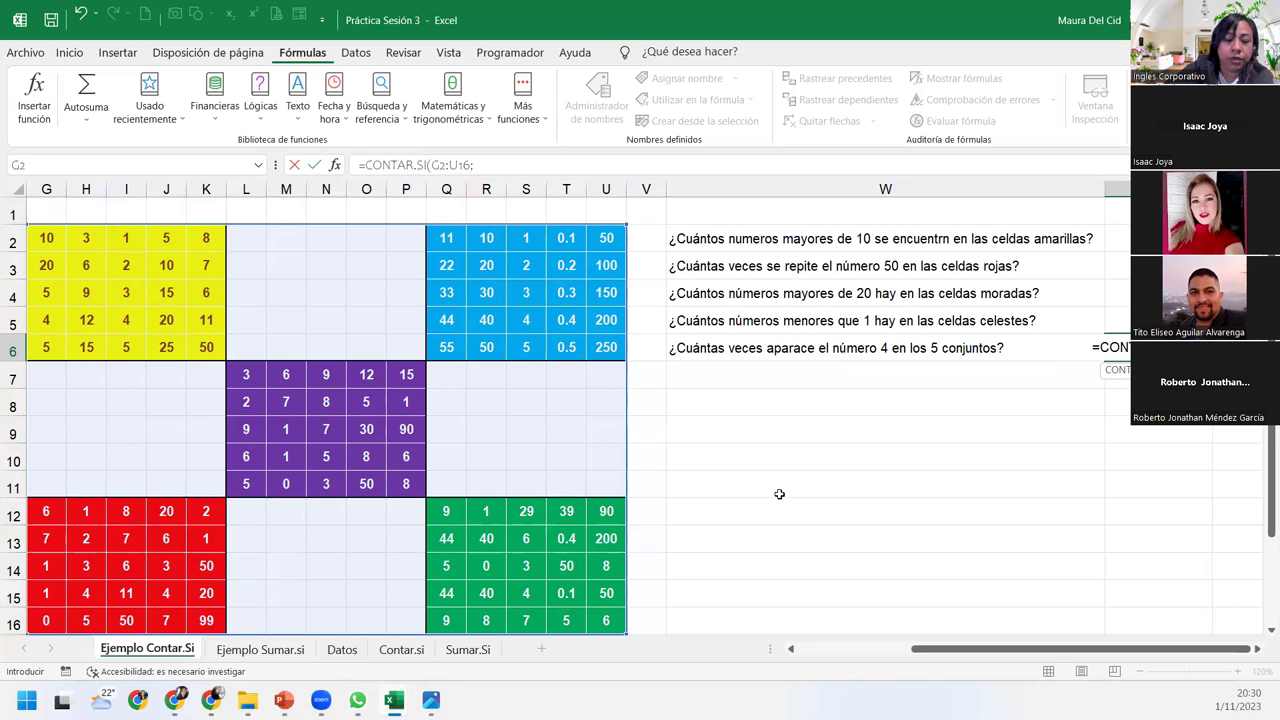
{"action": "type", "text": "\""}
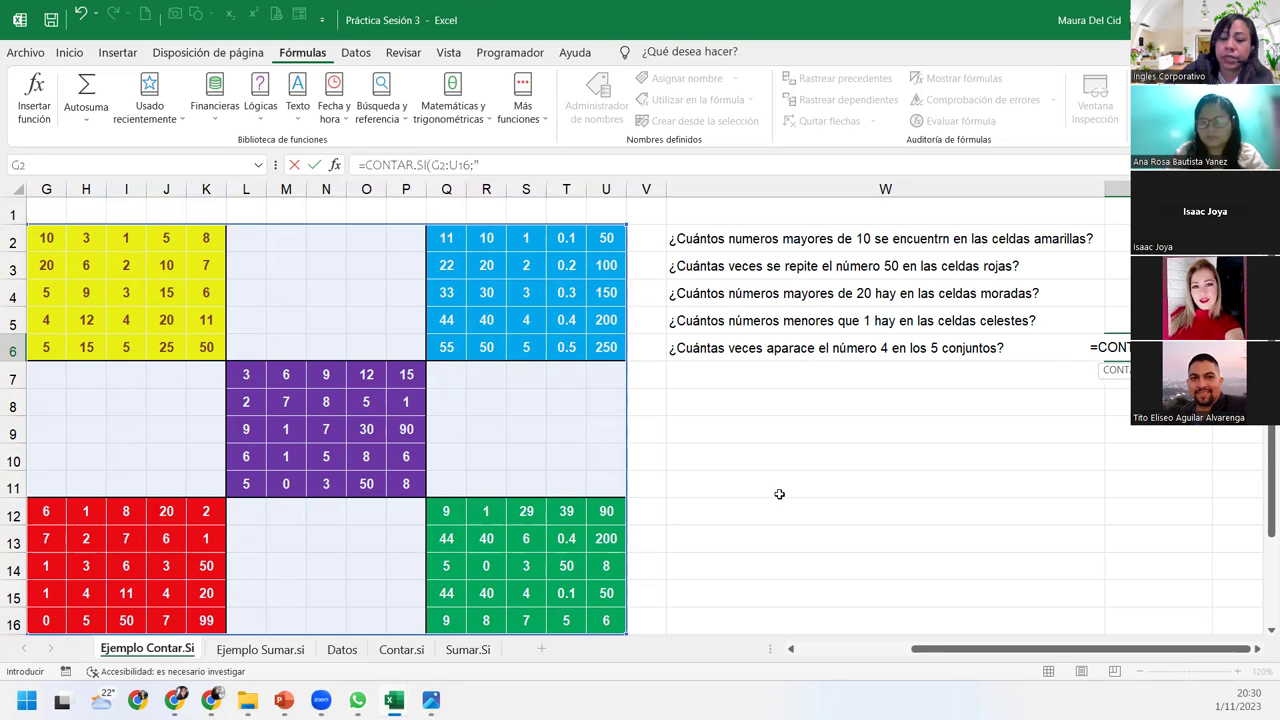
{"action": "type", "text": "=4"}
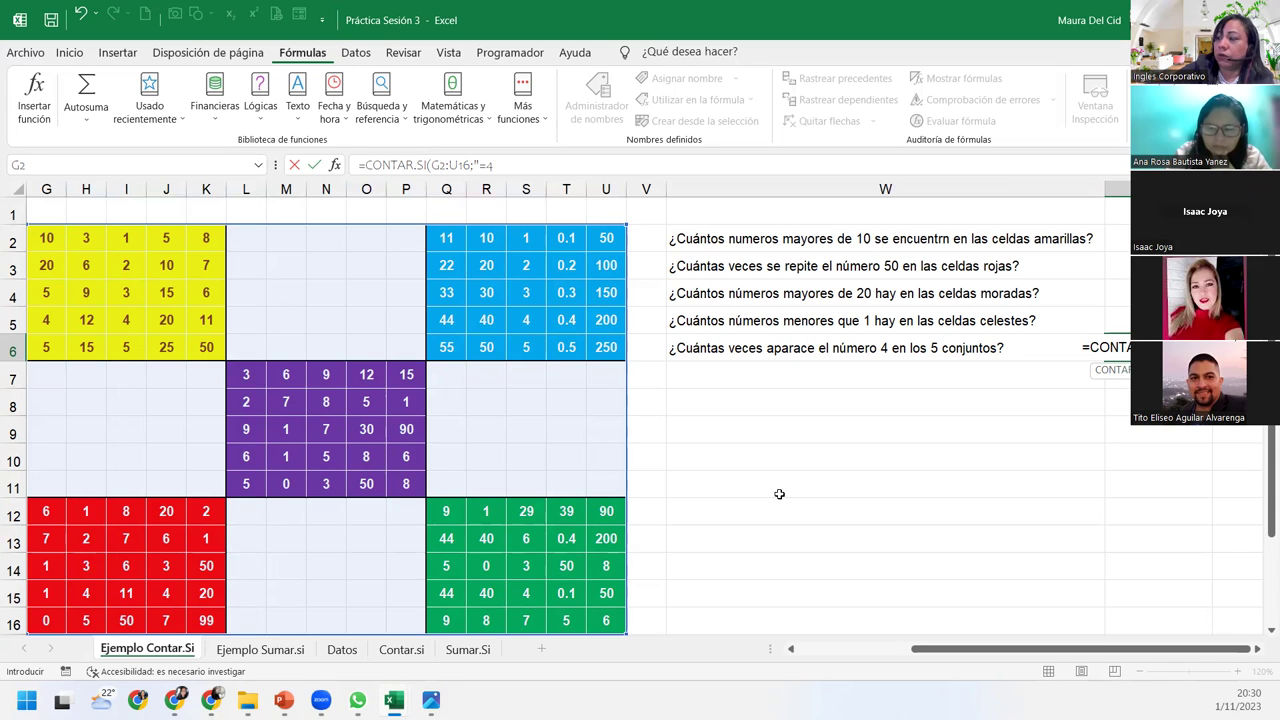
{"action": "type", "text": "#"}
{"action": "key", "text": "BackSpace"}
{"action": "type", "text": "\")"}
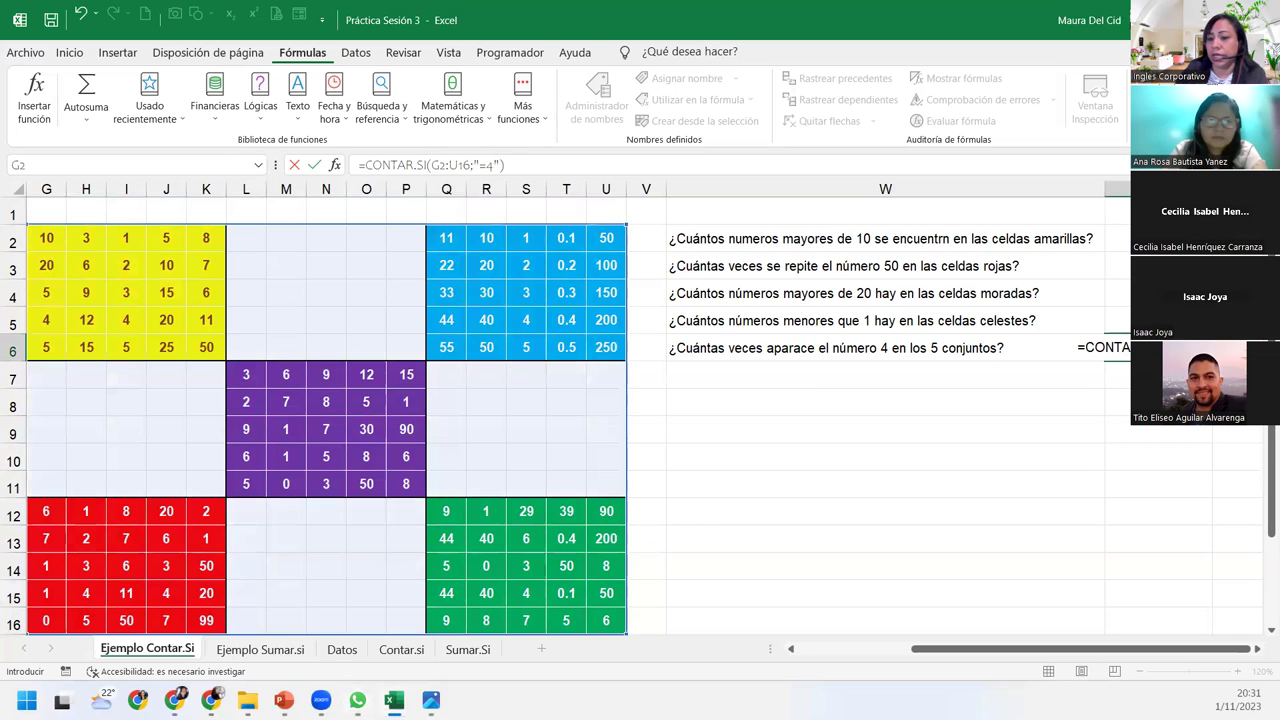
{"action": "key", "text": "Return"}
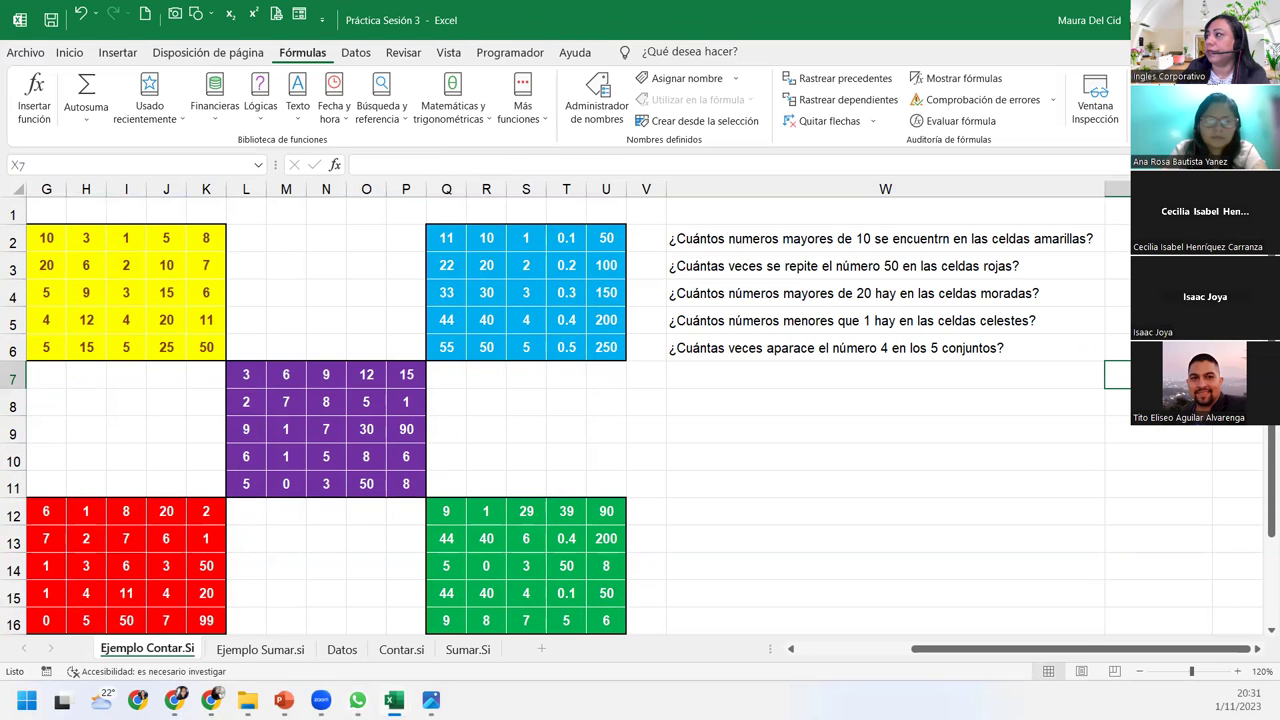
{"action": "key", "text": "Up"}
{"action": "key", "text": "F2"}
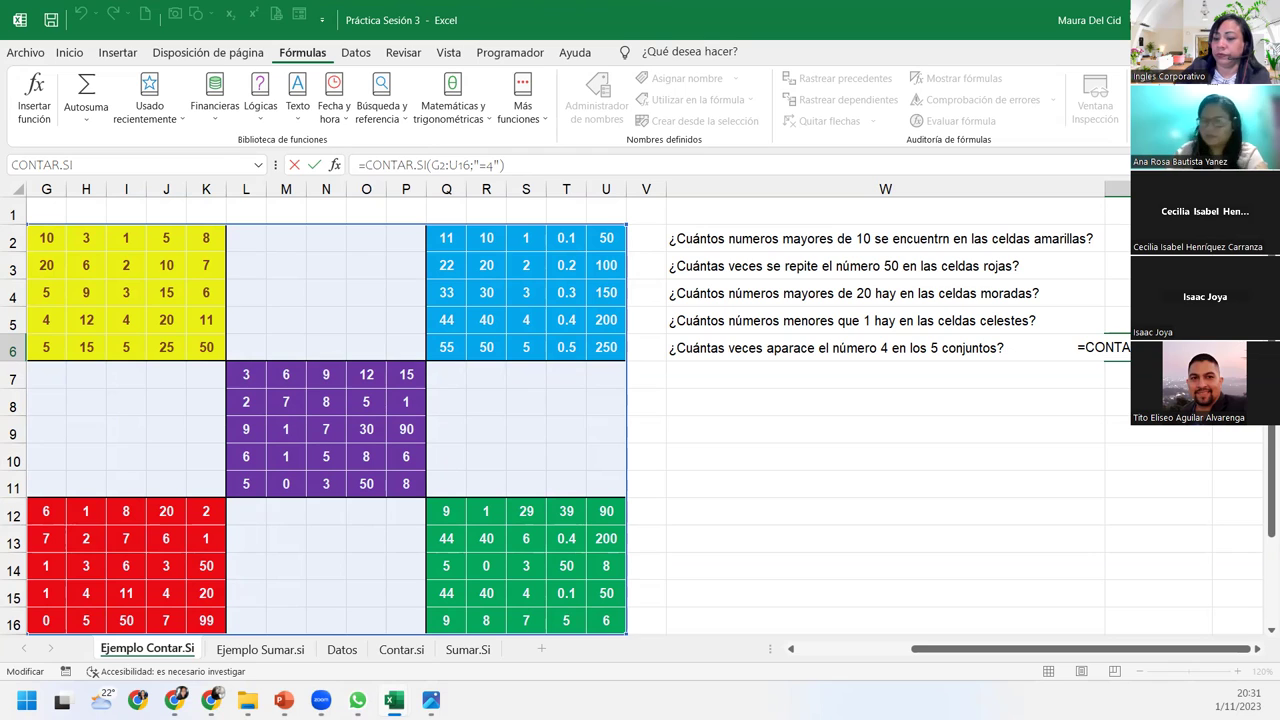
{"action": "key", "text": "Return"}
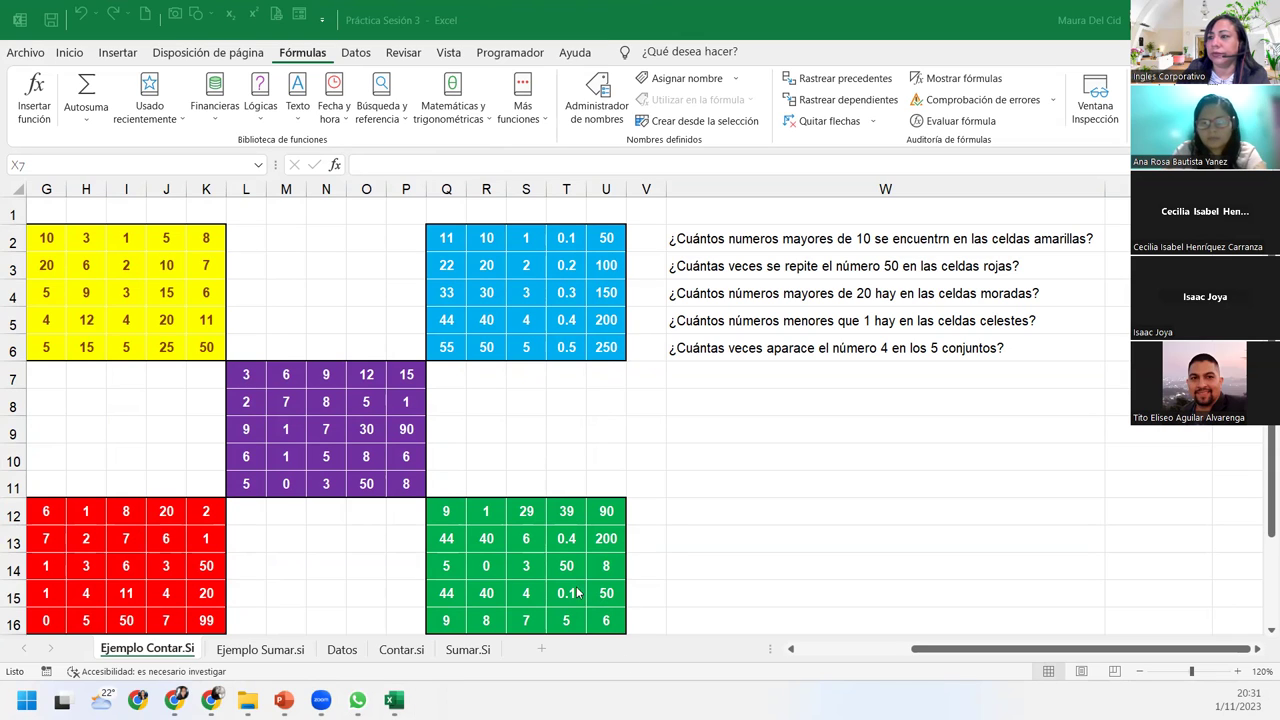
Switch to the Ejemplo Sumar.si sheet and look over its Valores list and Suma cell.
{"action": "left_click", "coordinate": [258, 650]}
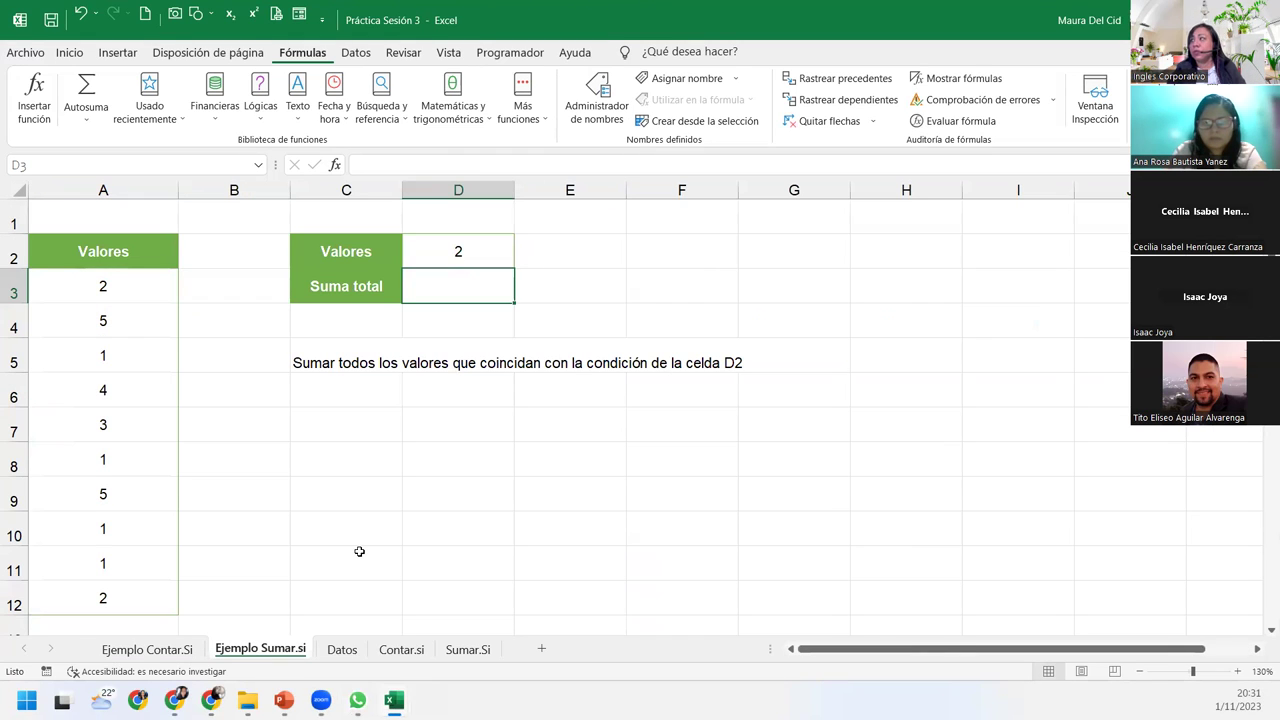
{"action": "scroll", "coordinate": [359, 551], "scroll_direction": "down", "scroll_amount": 7}
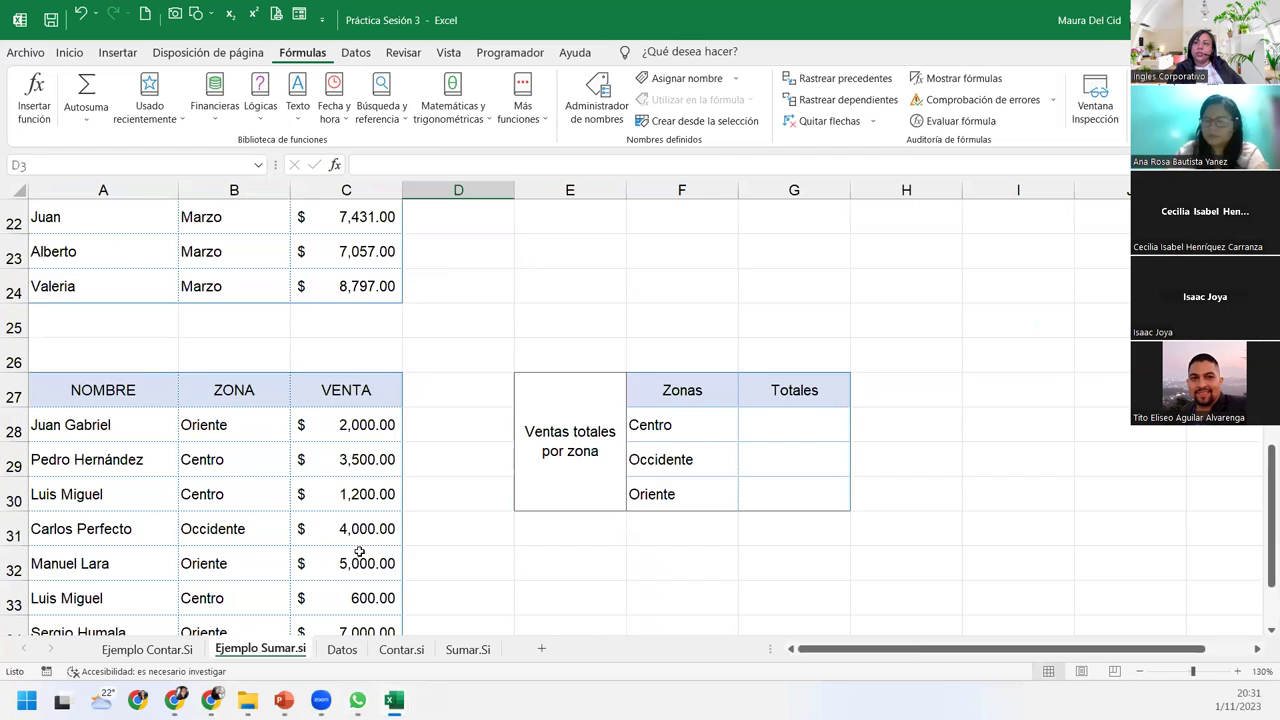
{"action": "scroll", "coordinate": [359, 551], "scroll_direction": "up", "scroll_amount": 7}
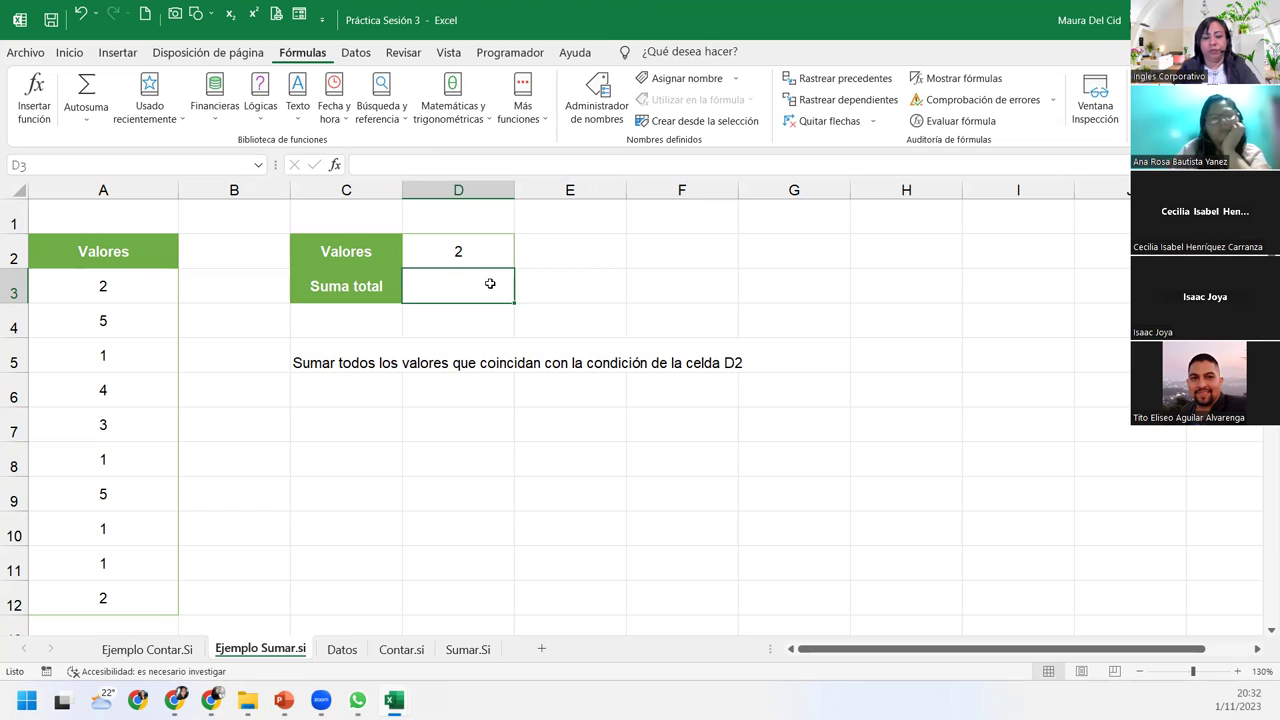
{"action": "type", "text": "=suma"}
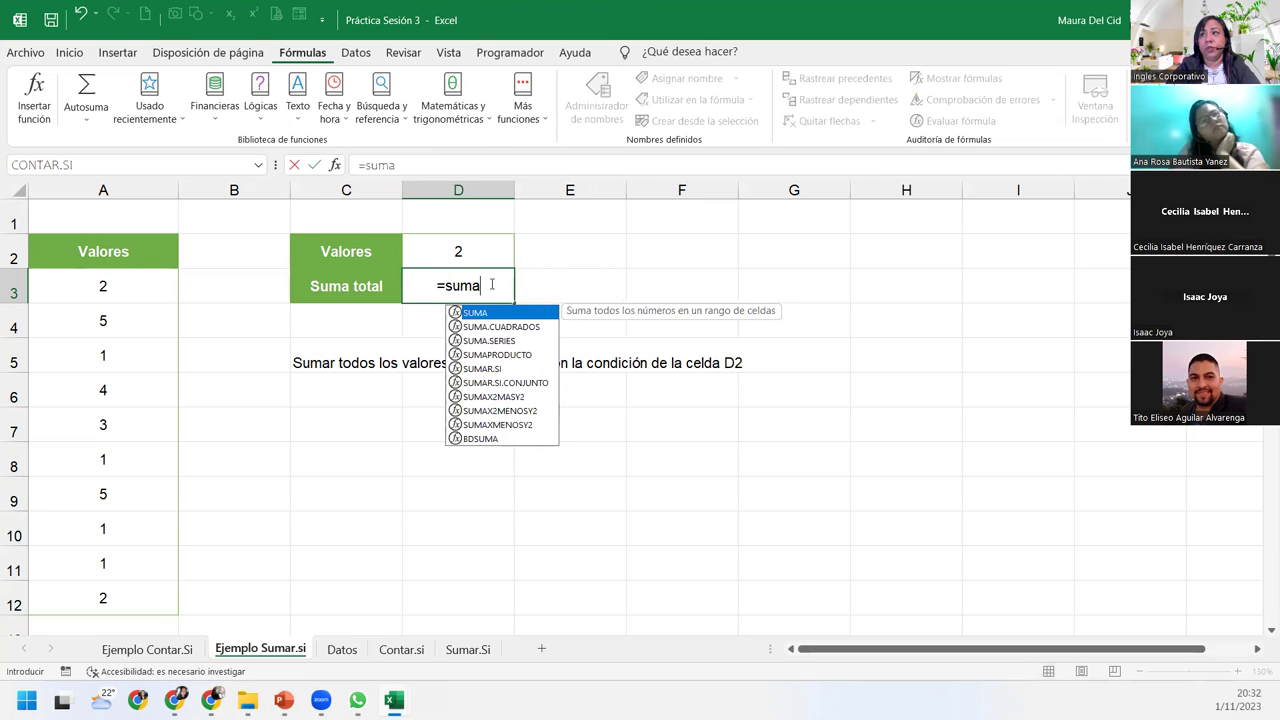
{"action": "key", "text": "Down"}
{"action": "key", "text": "Down"}
{"action": "key", "text": "Down"}
{"action": "key", "text": "Down"}
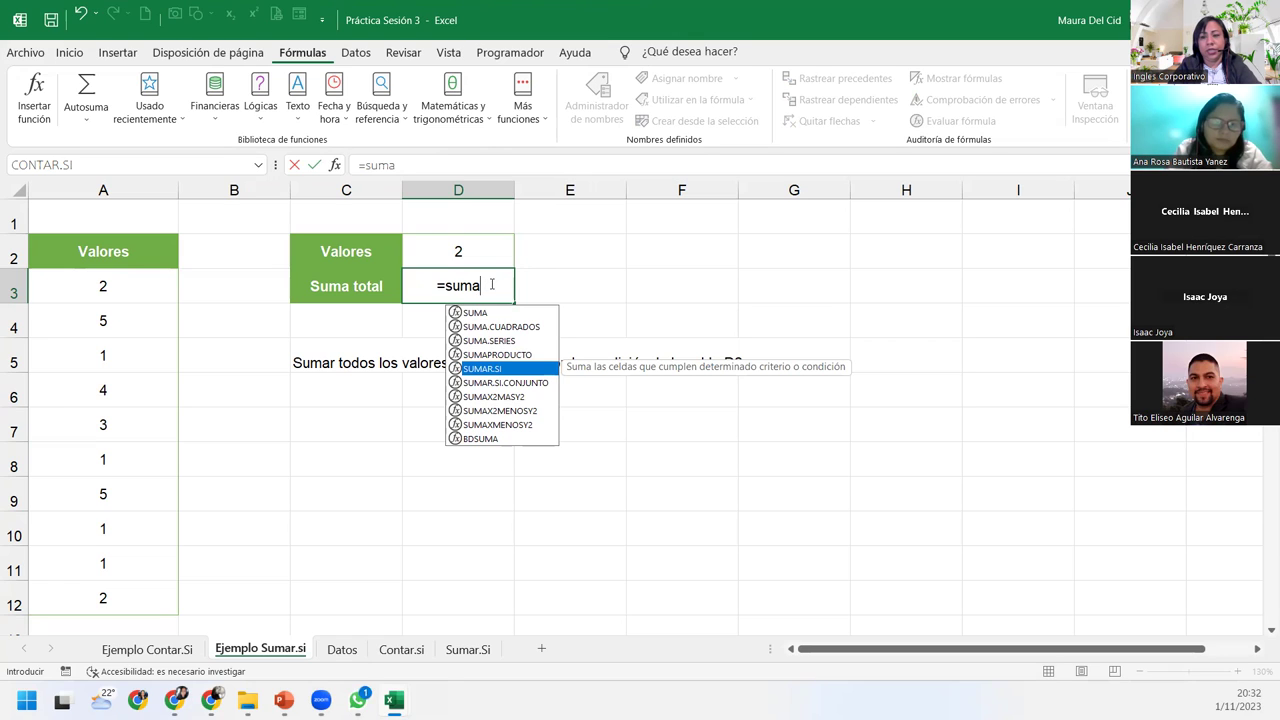
{"action": "key", "text": "Tab"}
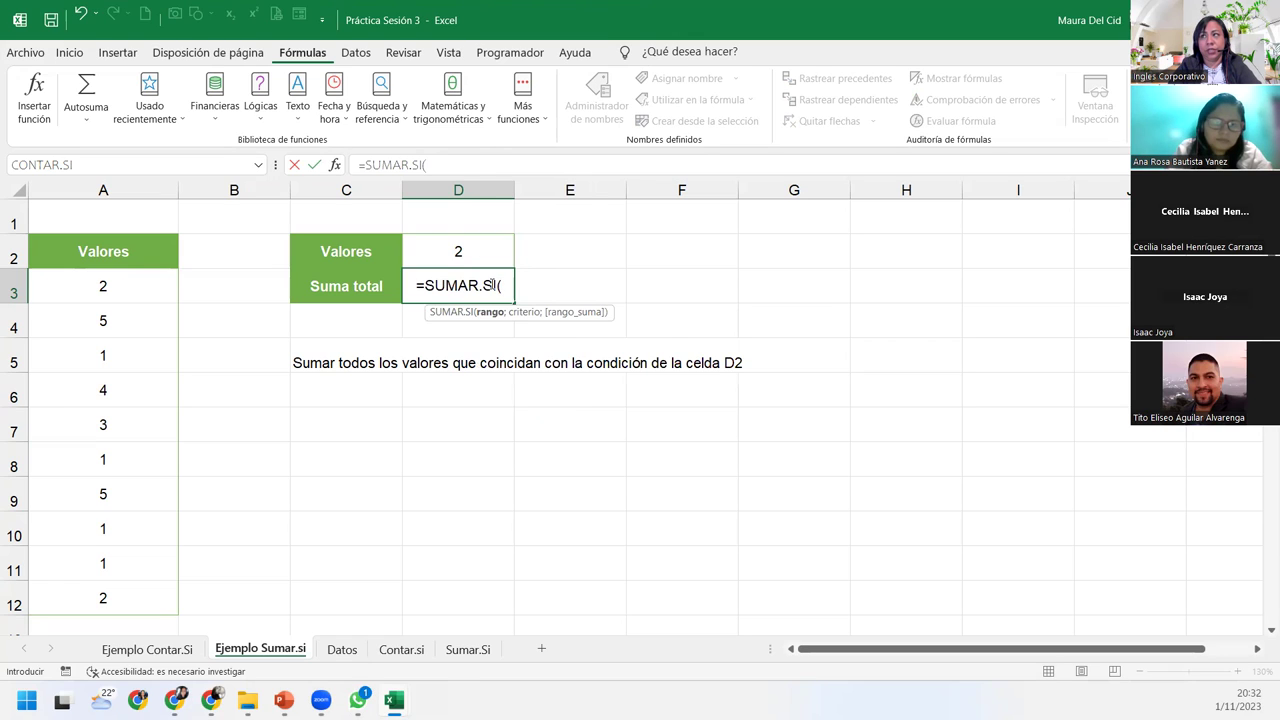
{"action": "key", "text": "BackSpace"}
{"action": "key", "text": "BackSpace"}
{"action": "key", "text": "BackSpace"}
{"action": "key", "text": "BackSpace"}
{"action": "key", "text": "BackSpace"}
{"action": "key", "text": "BackSpace"}
{"action": "key", "text": "BackSpace"}
{"action": "key", "text": "BackSpace"}
{"action": "key", "text": "BackSpace"}
{"action": "type", "text": "SUMA"}
{"action": "key", "text": "BackSpace"}
{"action": "key", "text": "BackSpace"}
{"action": "key", "text": "BackSpace"}
{"action": "key", "text": "BackSpace"}
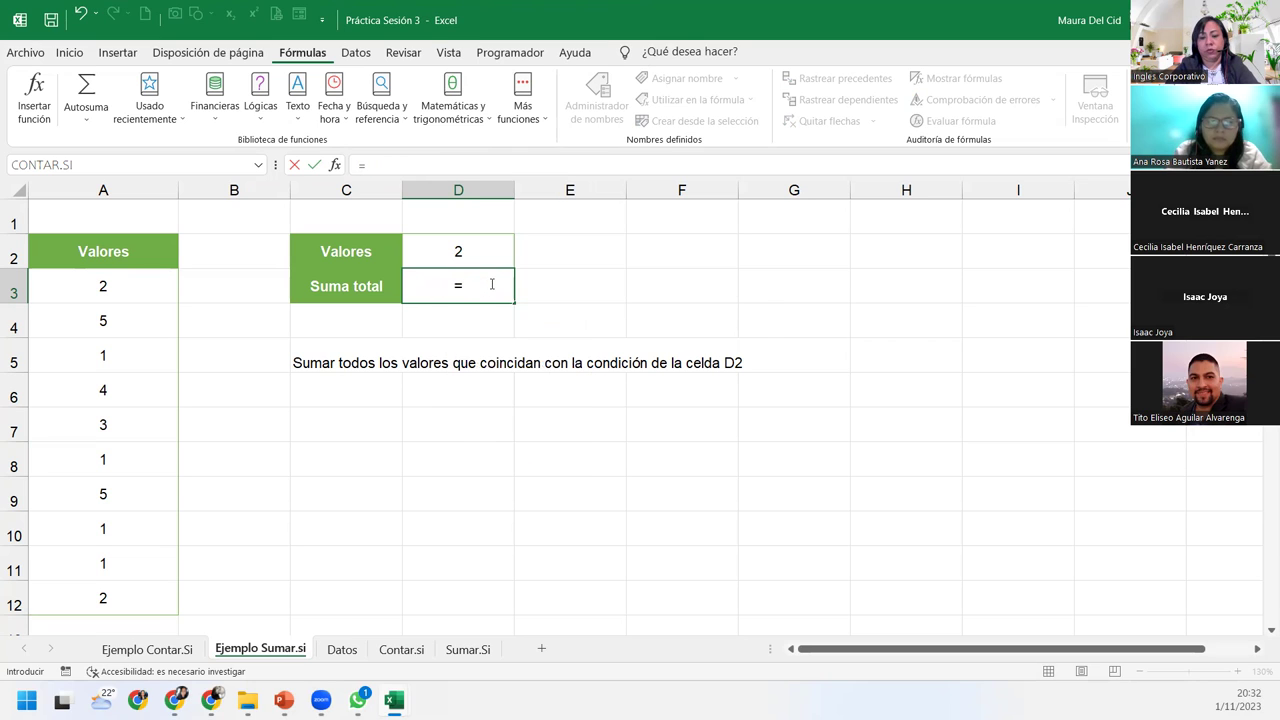
{"action": "type", "text": "sumar.si"}
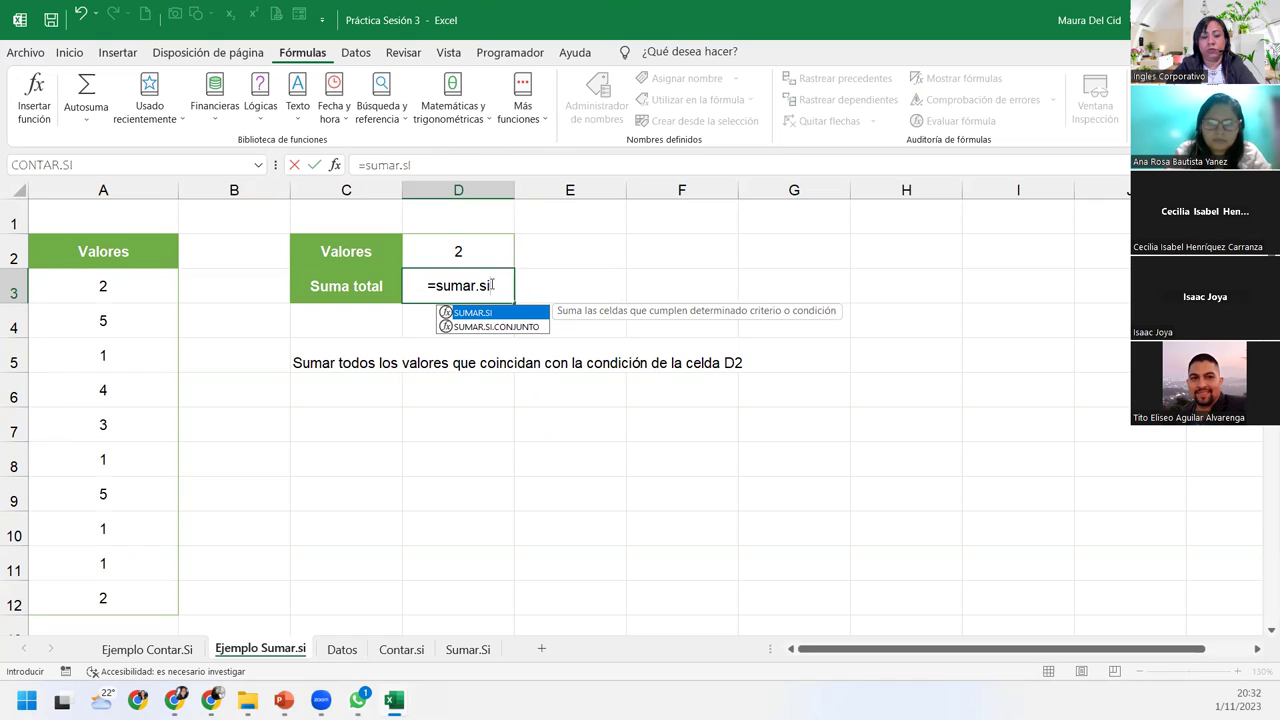
{"action": "type", "text": "("}
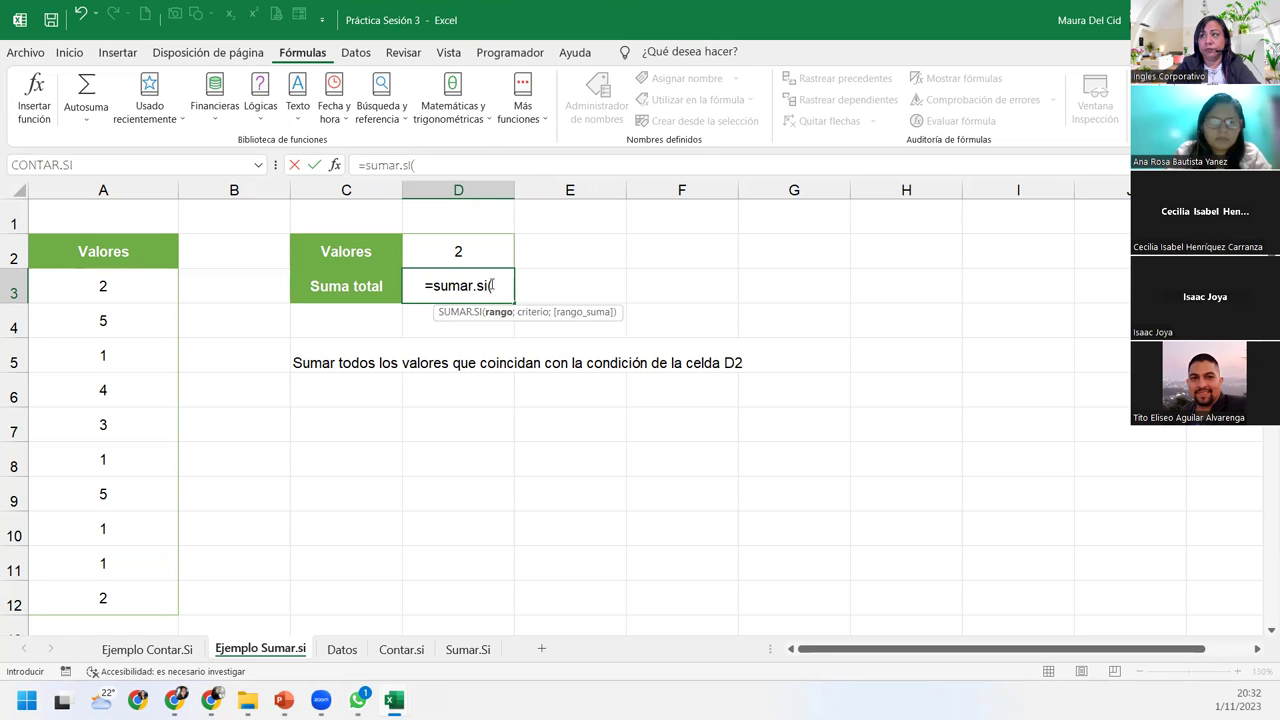
{"action": "key", "text": "BackSpace"}
{"action": "key", "text": "Escape"}
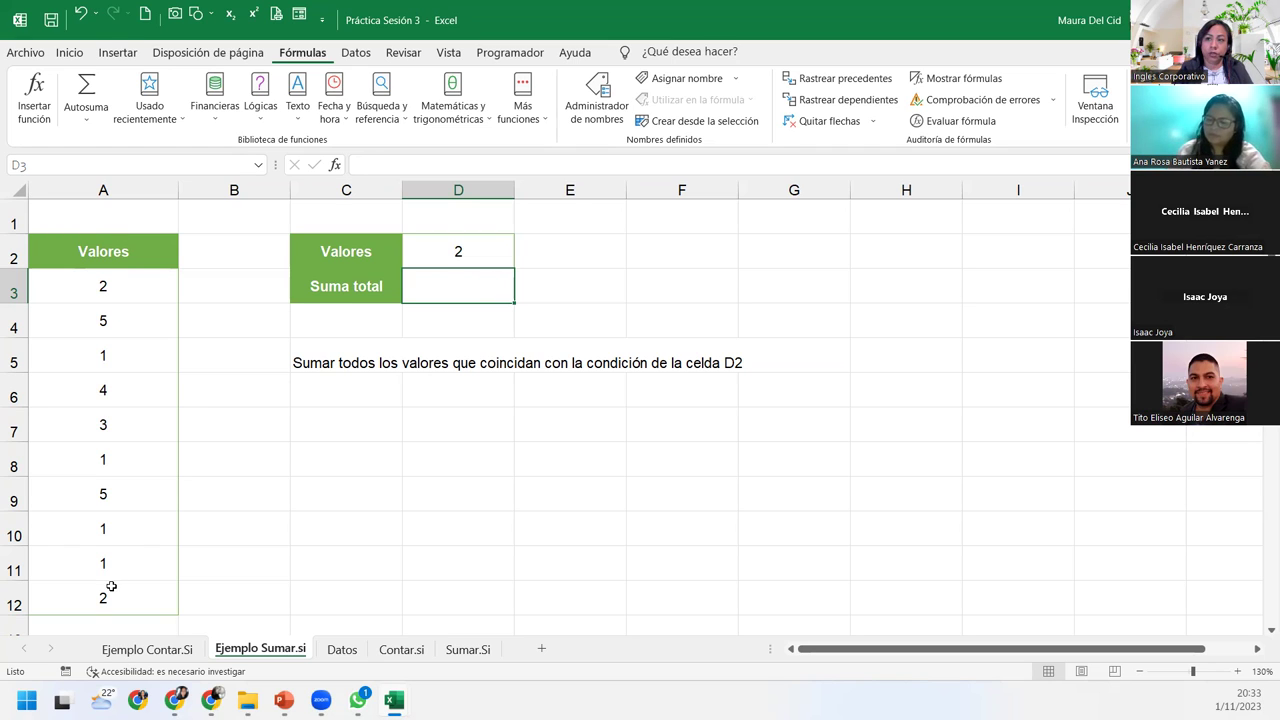
{"action": "left_click", "coordinate": [477, 118]}
{"action": "left_click", "coordinate": [517, 115]}
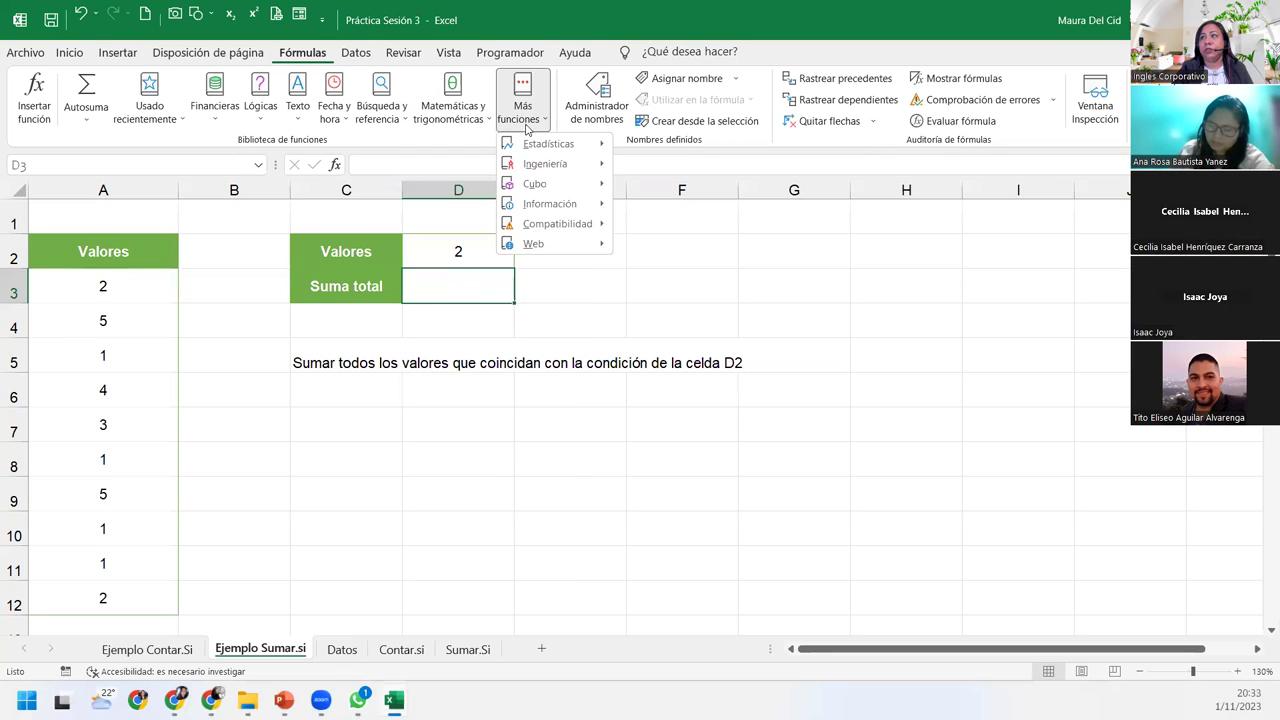
{"action": "mouse_move", "coordinate": [548, 143]}
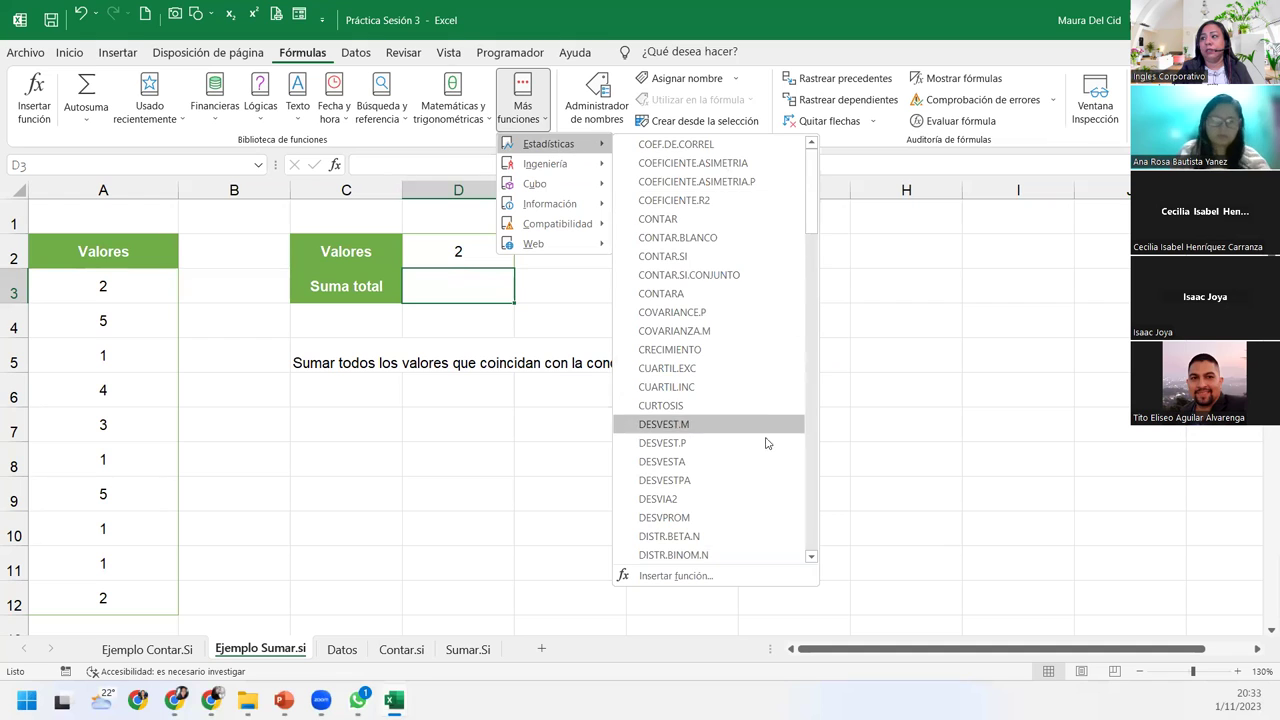
{"action": "scroll", "coordinate": [767, 443], "scroll_direction": "down", "scroll_amount": 3}
{"action": "scroll", "coordinate": [767, 443], "scroll_direction": "down", "scroll_amount": 5}
{"action": "scroll", "coordinate": [767, 443], "scroll_direction": "down", "scroll_amount": 5}
{"action": "scroll", "coordinate": [767, 443], "scroll_direction": "down", "scroll_amount": 5}
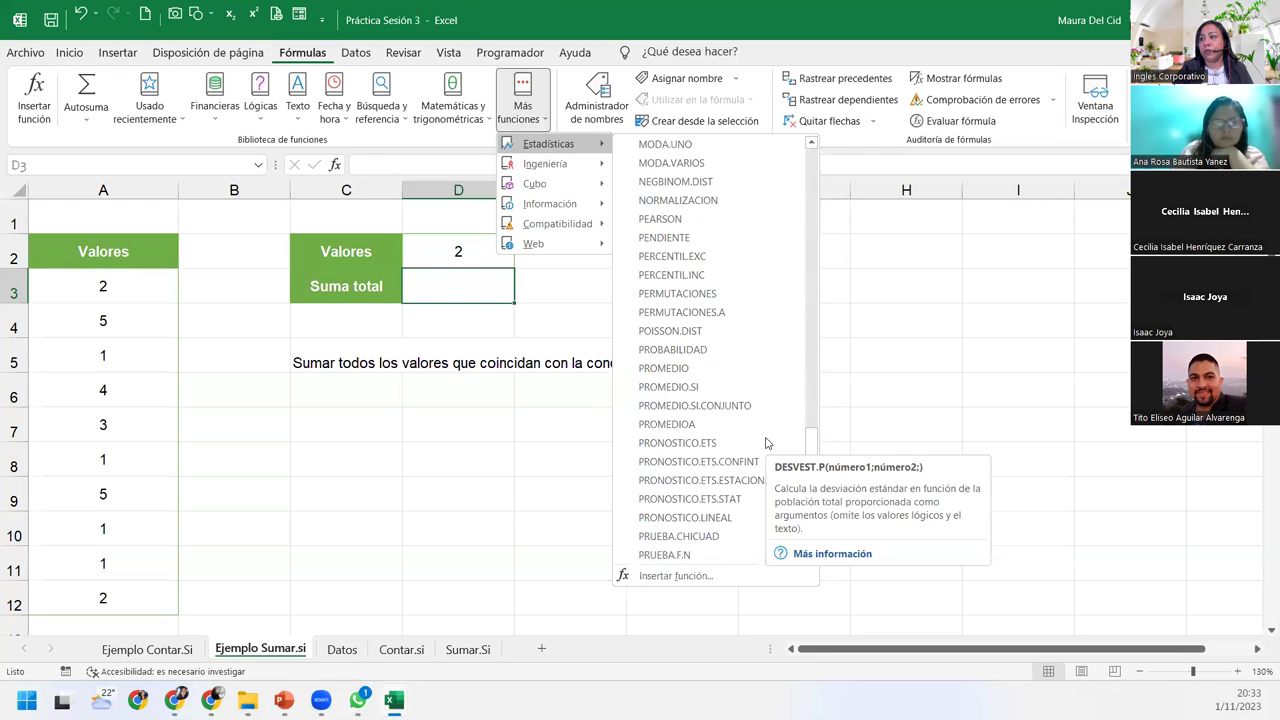
{"action": "scroll", "coordinate": [767, 443], "scroll_direction": "down", "scroll_amount": 5}
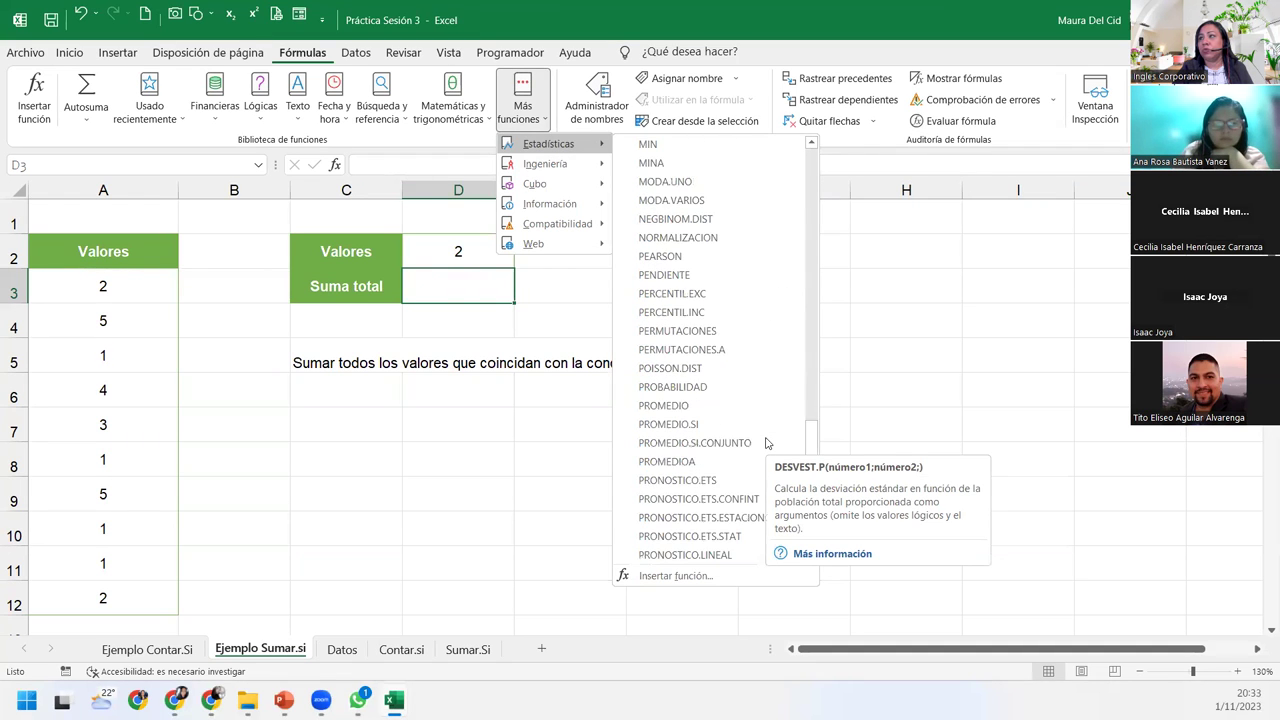
{"action": "scroll", "coordinate": [767, 443], "scroll_direction": "up", "scroll_amount": 5}
{"action": "scroll", "coordinate": [763, 432], "scroll_direction": "up", "scroll_amount": 5}
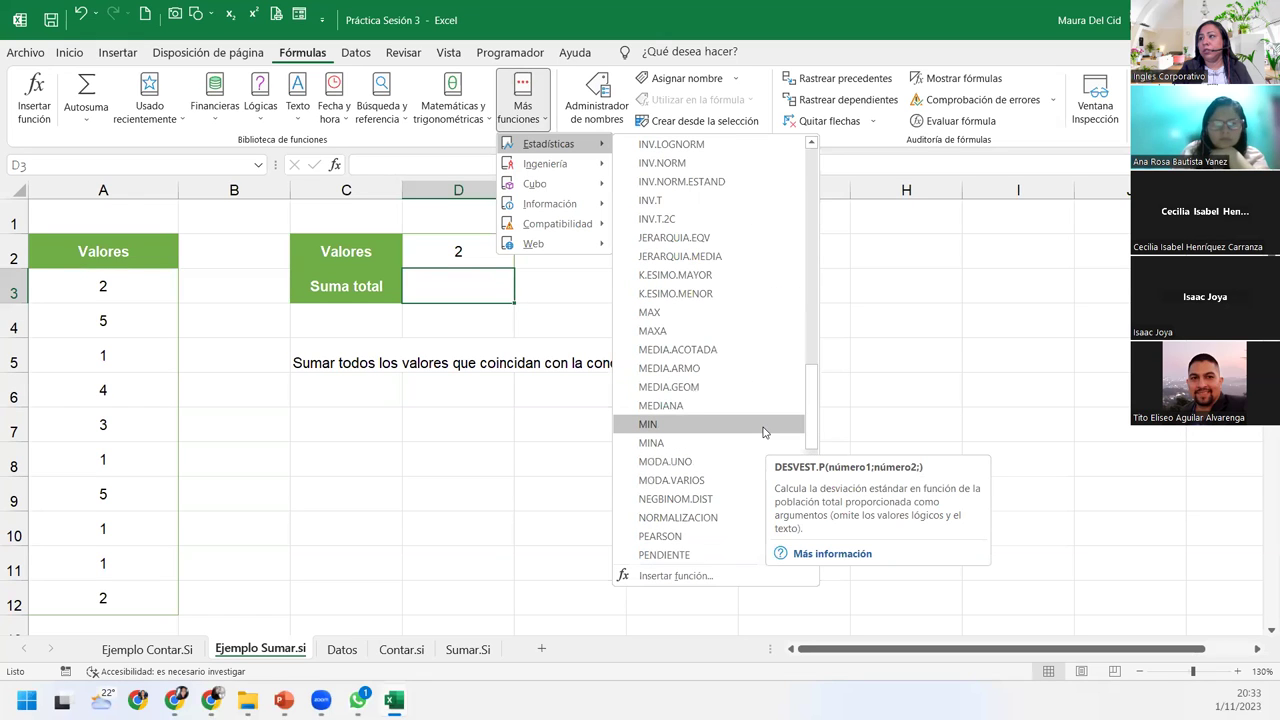
{"action": "scroll", "coordinate": [763, 430], "scroll_direction": "up", "scroll_amount": 3}
{"action": "scroll", "coordinate": [763, 430], "scroll_direction": "up", "scroll_amount": 3}
{"action": "scroll", "coordinate": [760, 412], "scroll_direction": "down", "scroll_amount": 4}
{"action": "scroll", "coordinate": [760, 412], "scroll_direction": "down", "scroll_amount": 10}
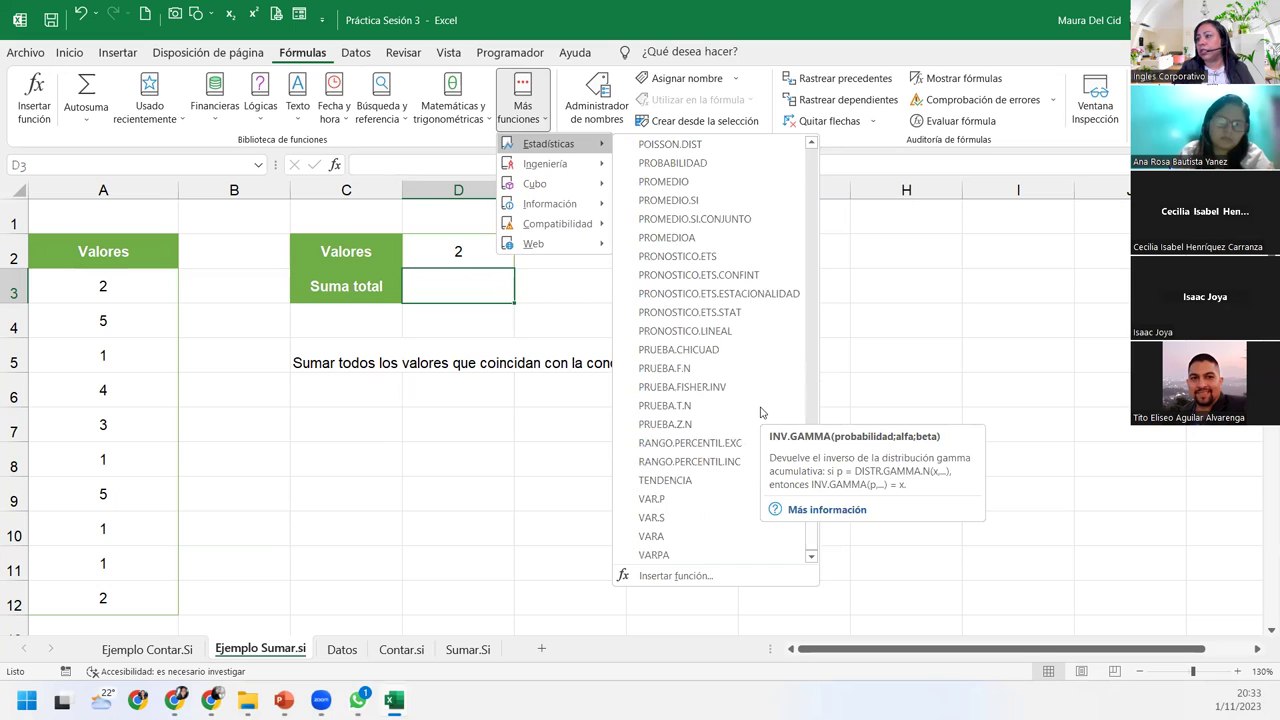
{"action": "left_click", "coordinate": [258, 117]}
{"action": "left_click", "coordinate": [258, 117]}
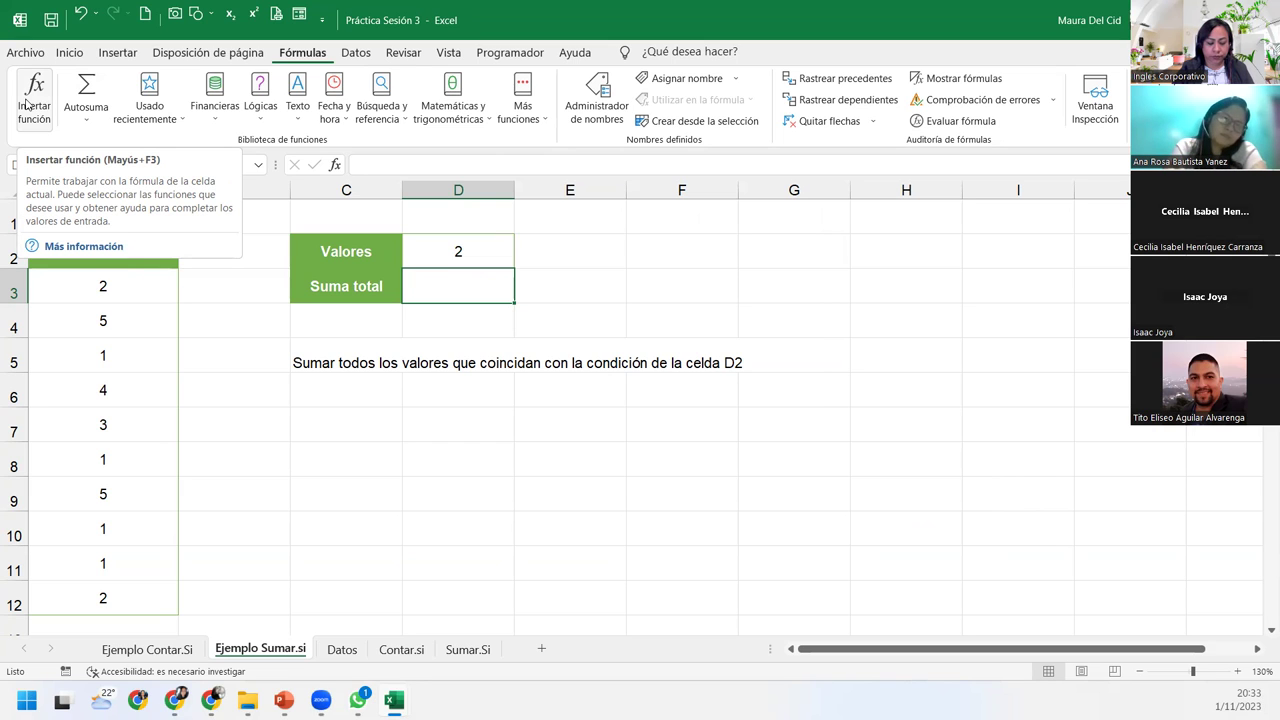
Search Insertar función for SUMAR.SI with the function category set to Todo.
{"action": "left_click", "coordinate": [29, 103]}
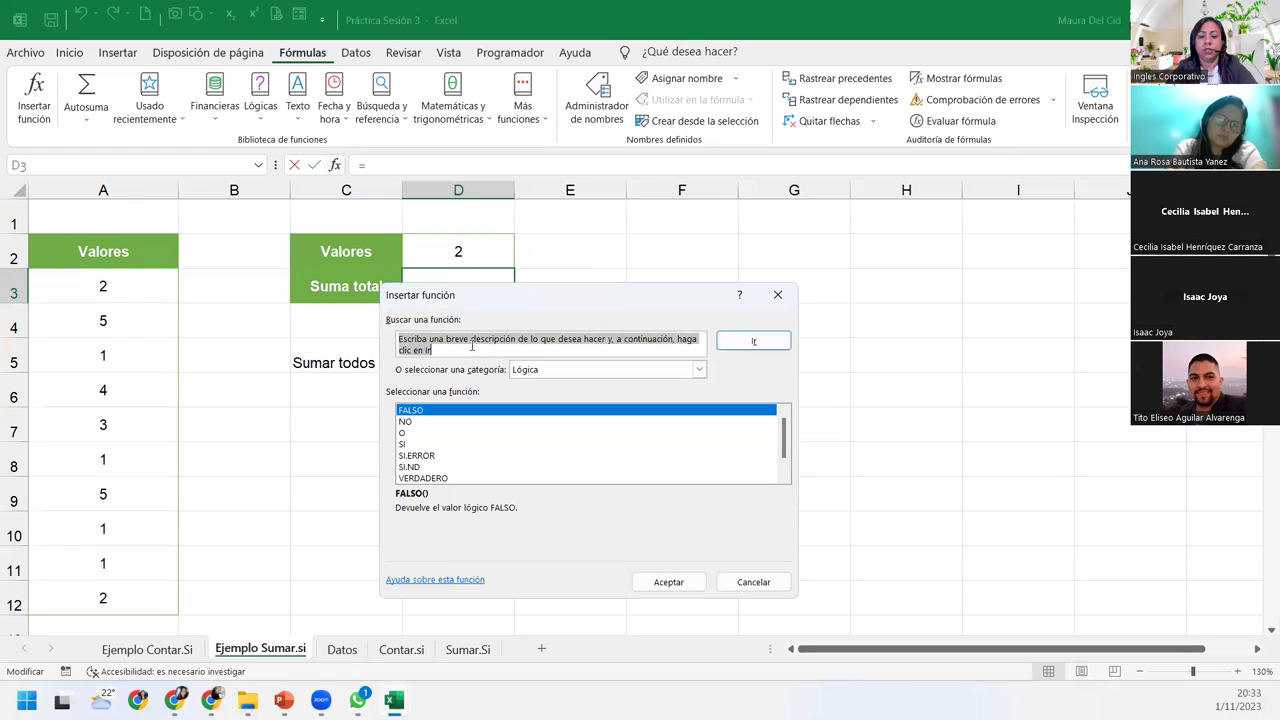
{"action": "type", "text": "UMA"}
{"action": "type", "text": "SUMAR.SI"}
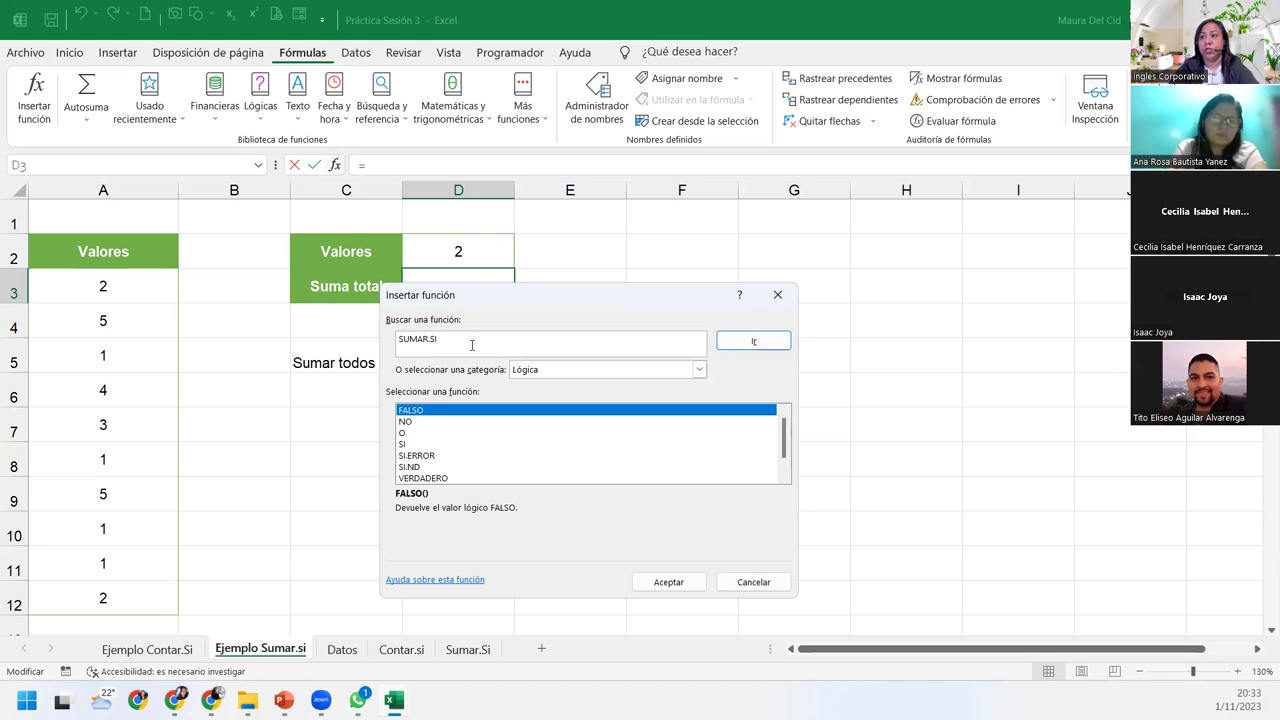
{"action": "left_click", "coordinate": [699, 369]}
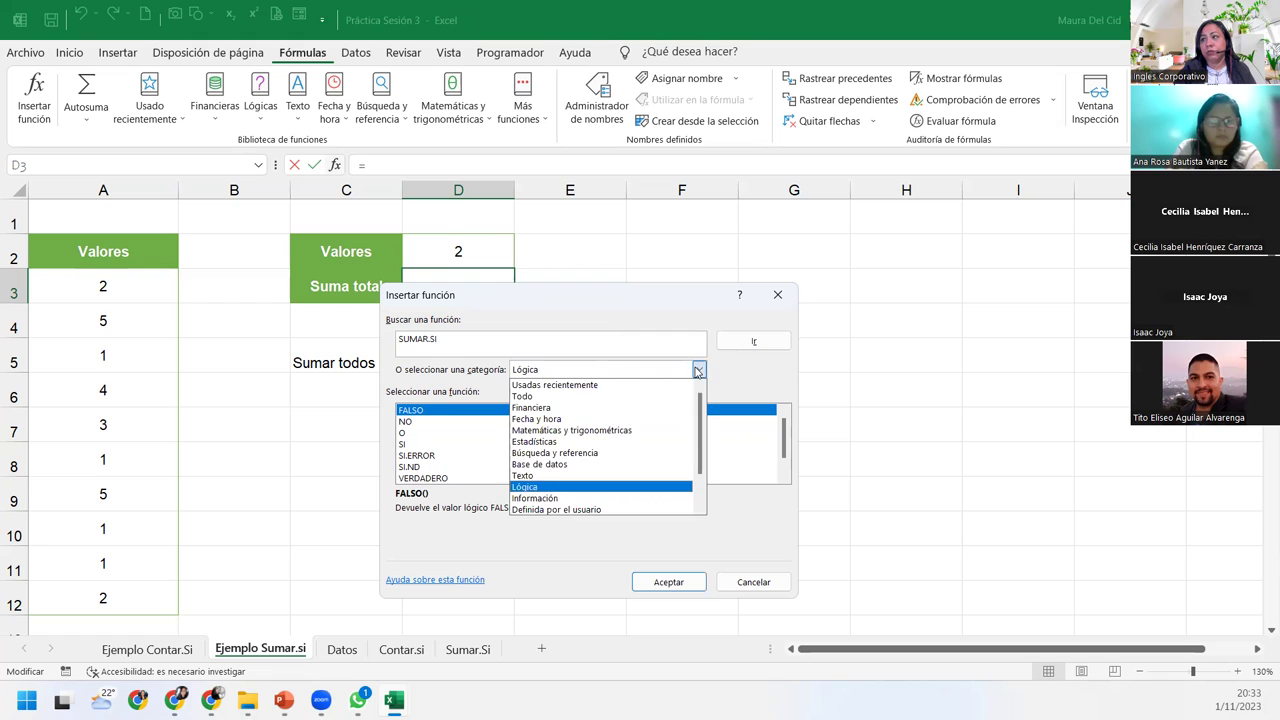
{"action": "left_click", "coordinate": [545, 398]}
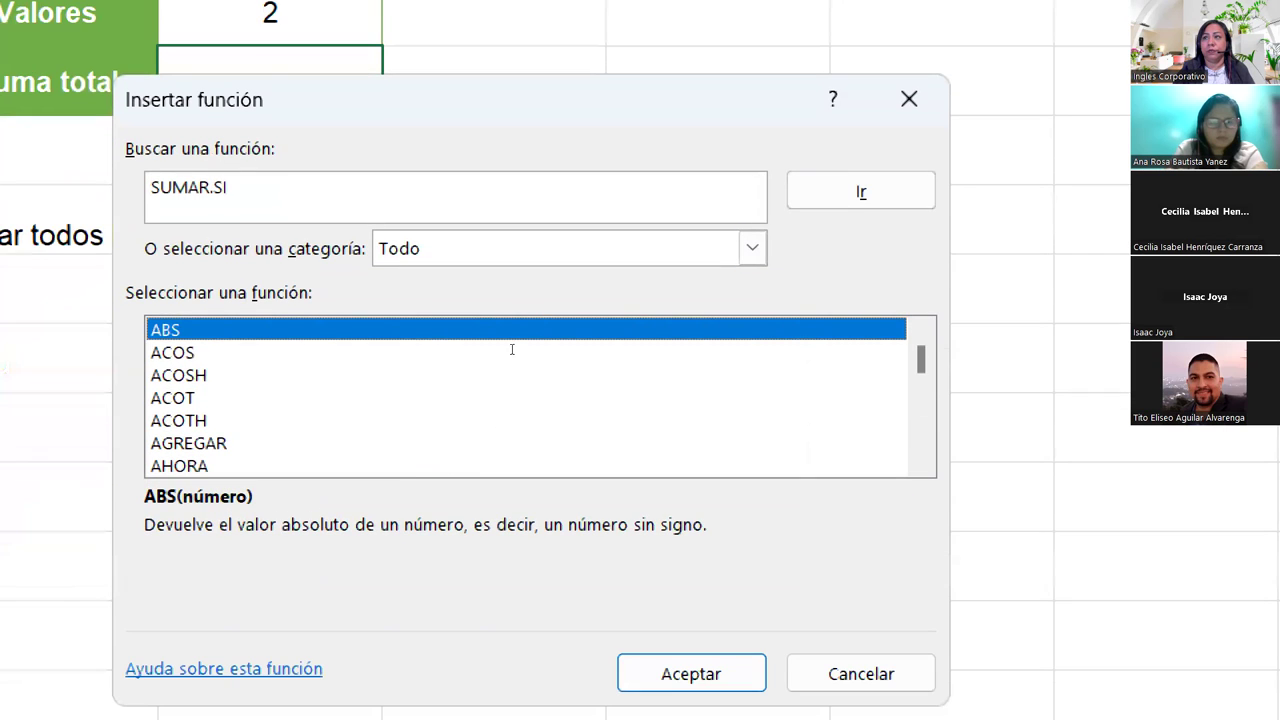
{"action": "key", "text": "alt+c"}
{"action": "key", "text": "alt+Down"}
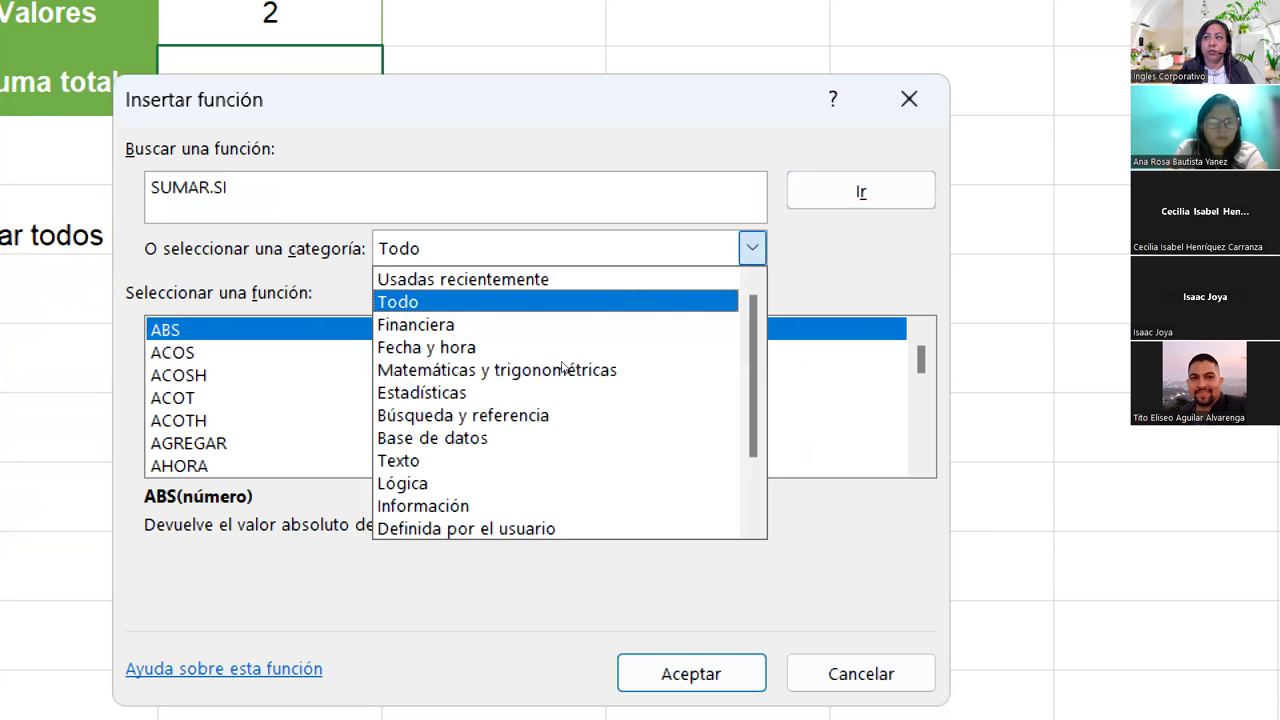
{"action": "key", "text": "Escape"}
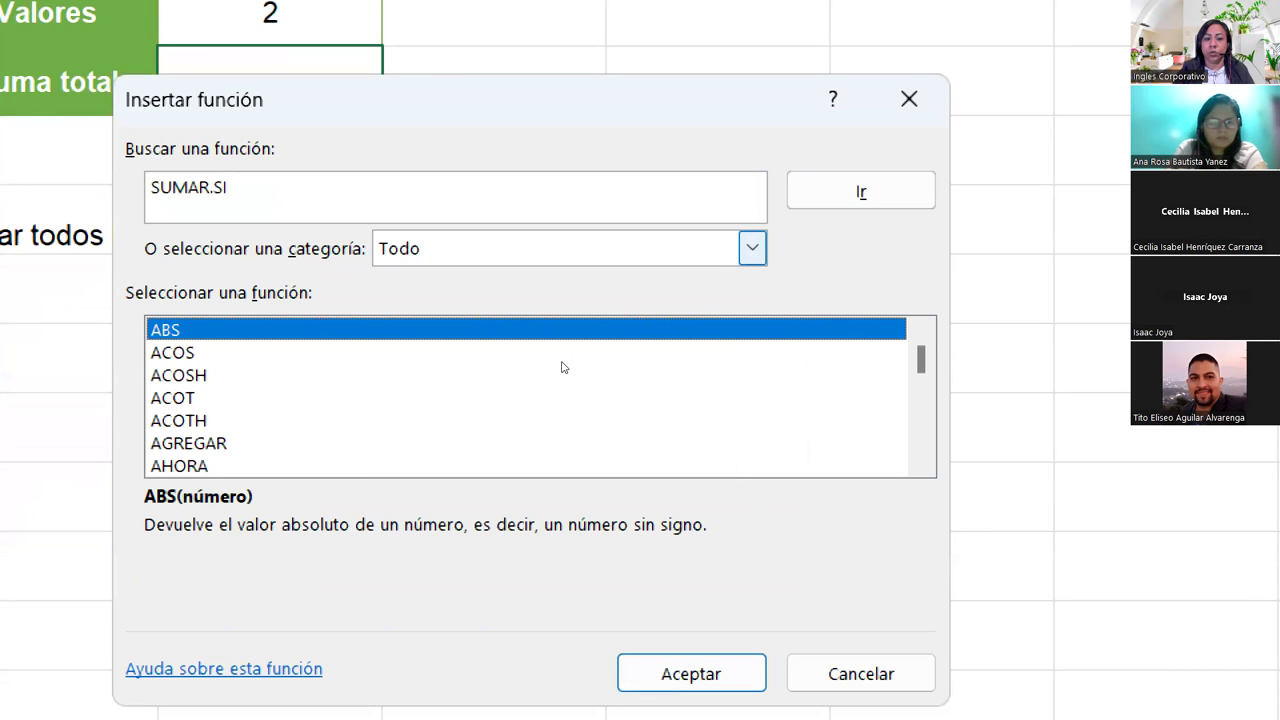
{"action": "key", "text": "shift+Tab"}
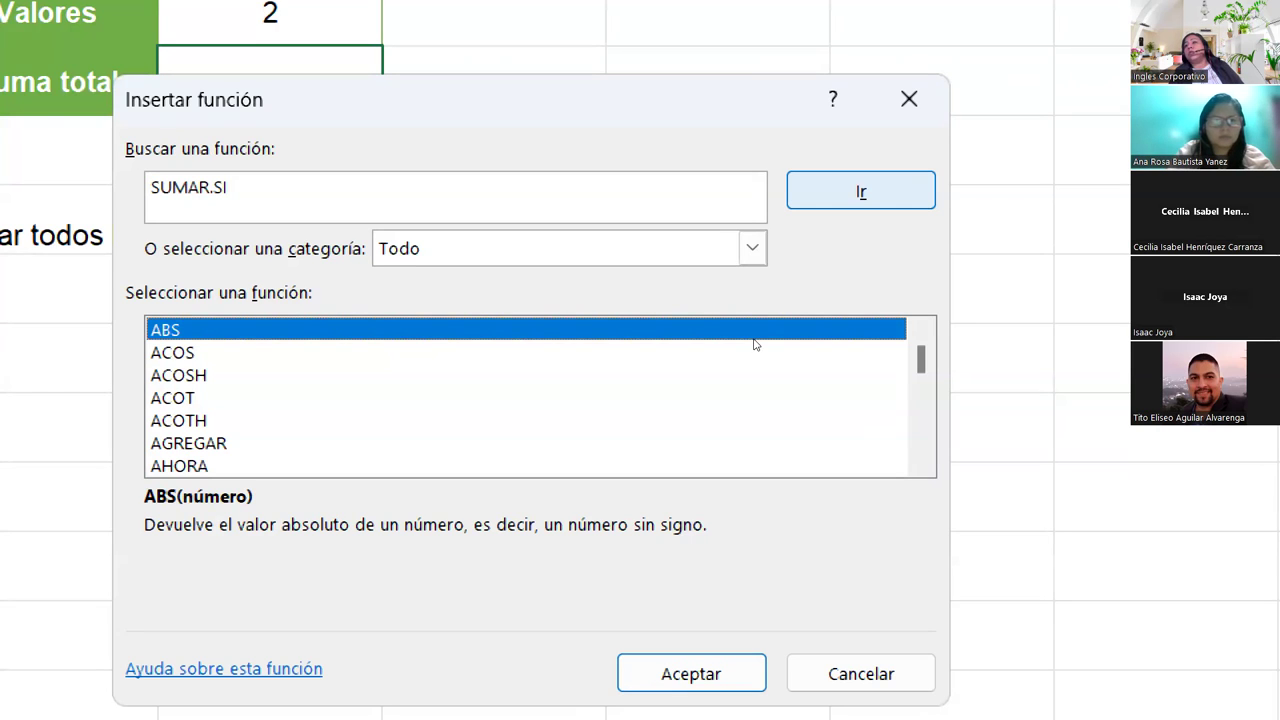
{"action": "key", "text": "Return"}
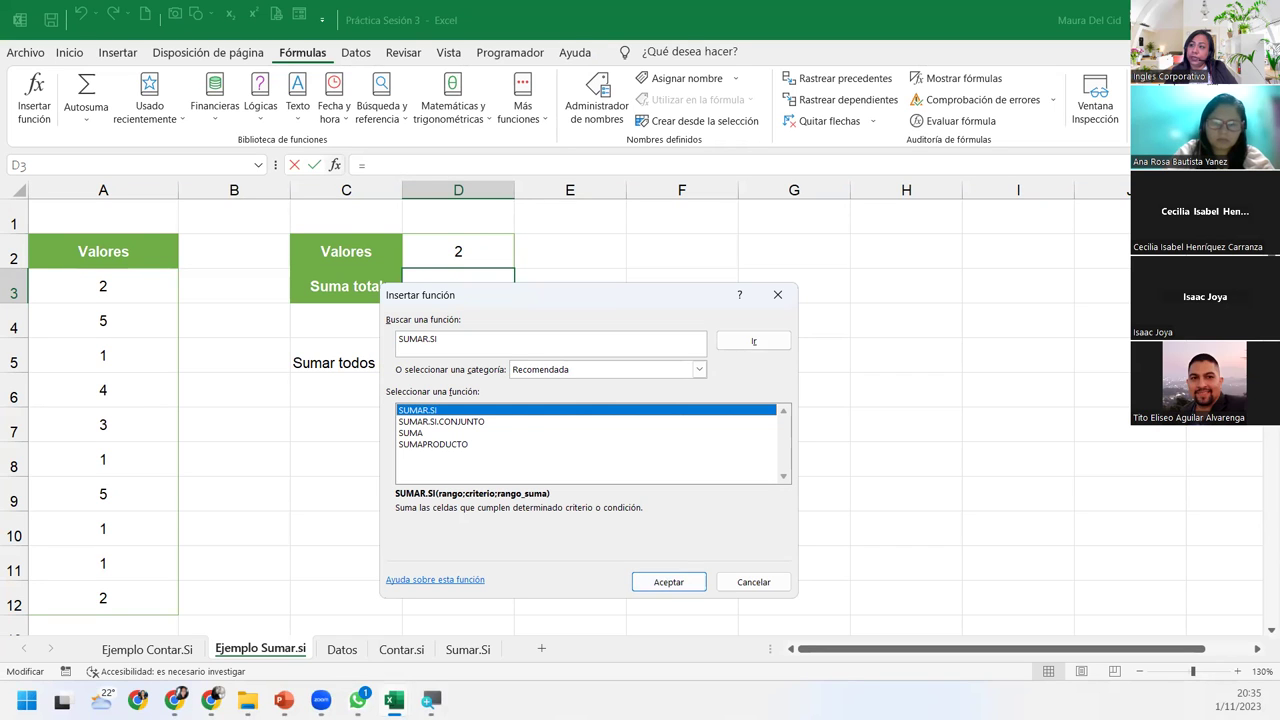
Choose SUMAR.SI and set its Rango argument to A3:A12.
{"action": "left_click", "coordinate": [672, 583]}
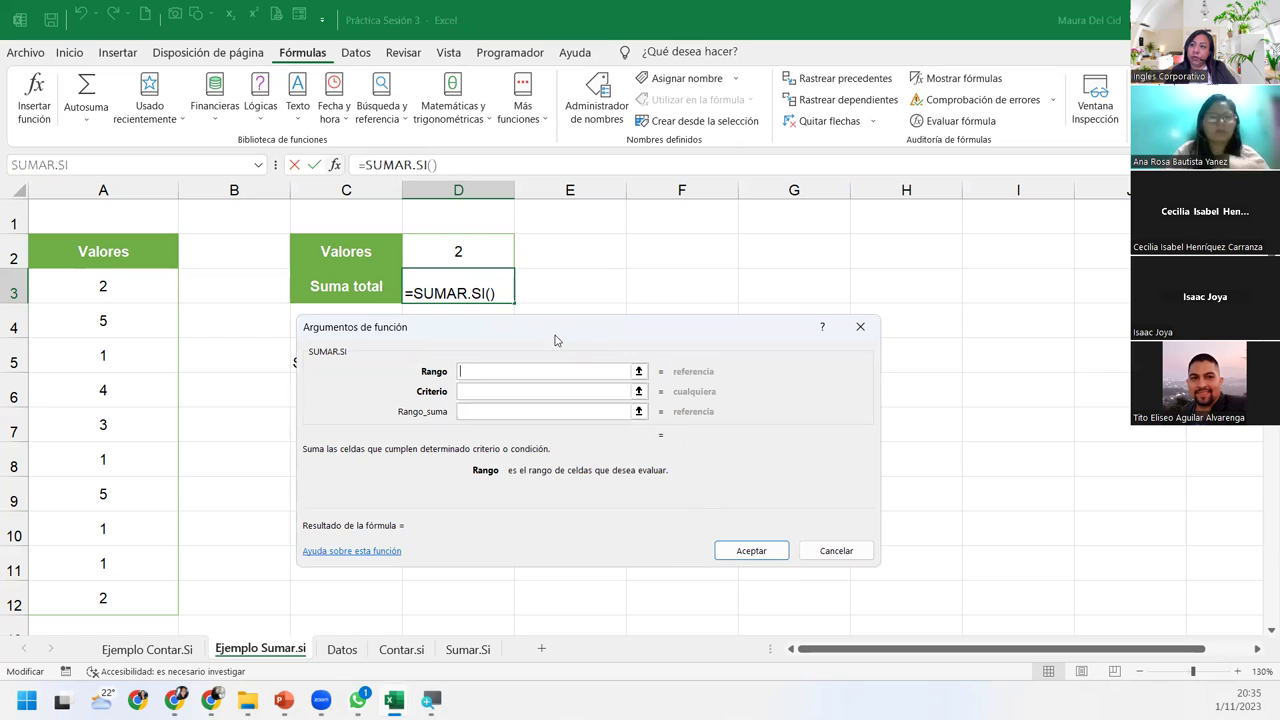
{"action": "left_click_drag", "start_coordinate": [563, 341], "coordinate": [517, 344]}
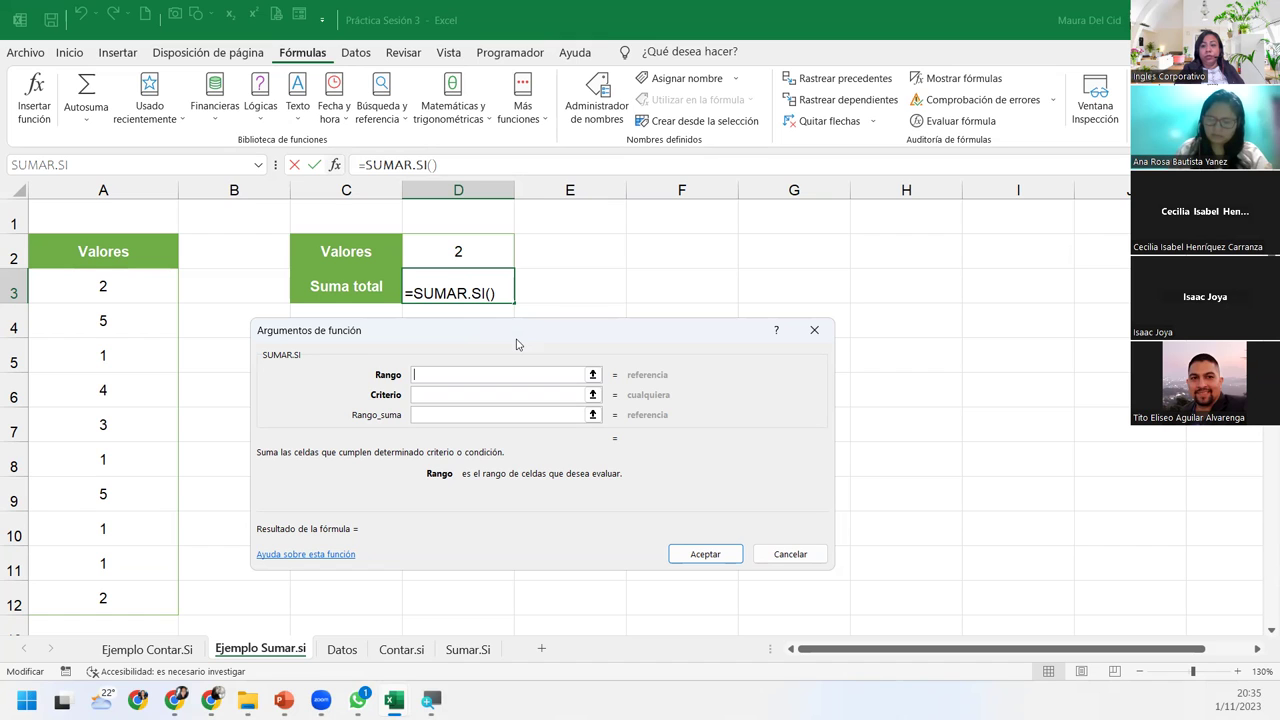
{"action": "mouse_move", "coordinate": [40, 289]}
{"action": "left_mouse_down"}
{"action": "mouse_move", "coordinate": [66, 485]}
{"action": "mouse_move", "coordinate": [97, 594]}
{"action": "left_mouse_up"}
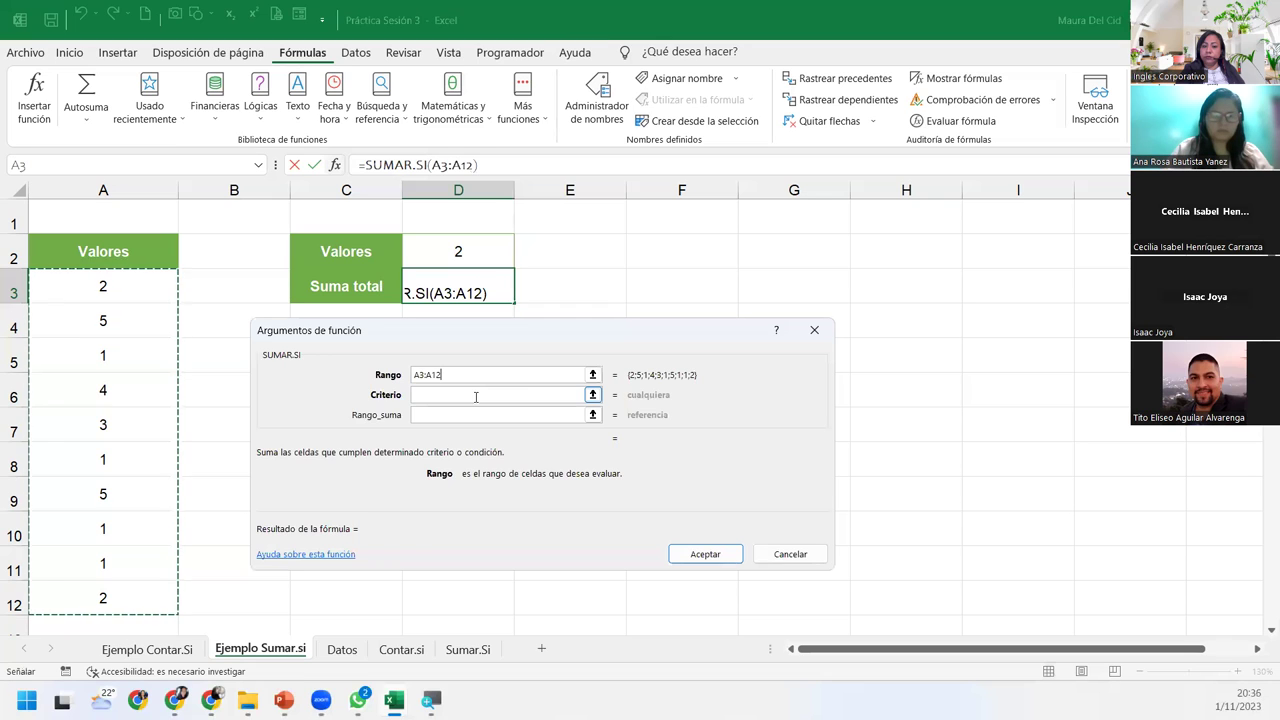
Set the SUMAR.SI criterion to D2 and the sum range to A3:A12.
{"action": "left_click", "coordinate": [476, 397]}
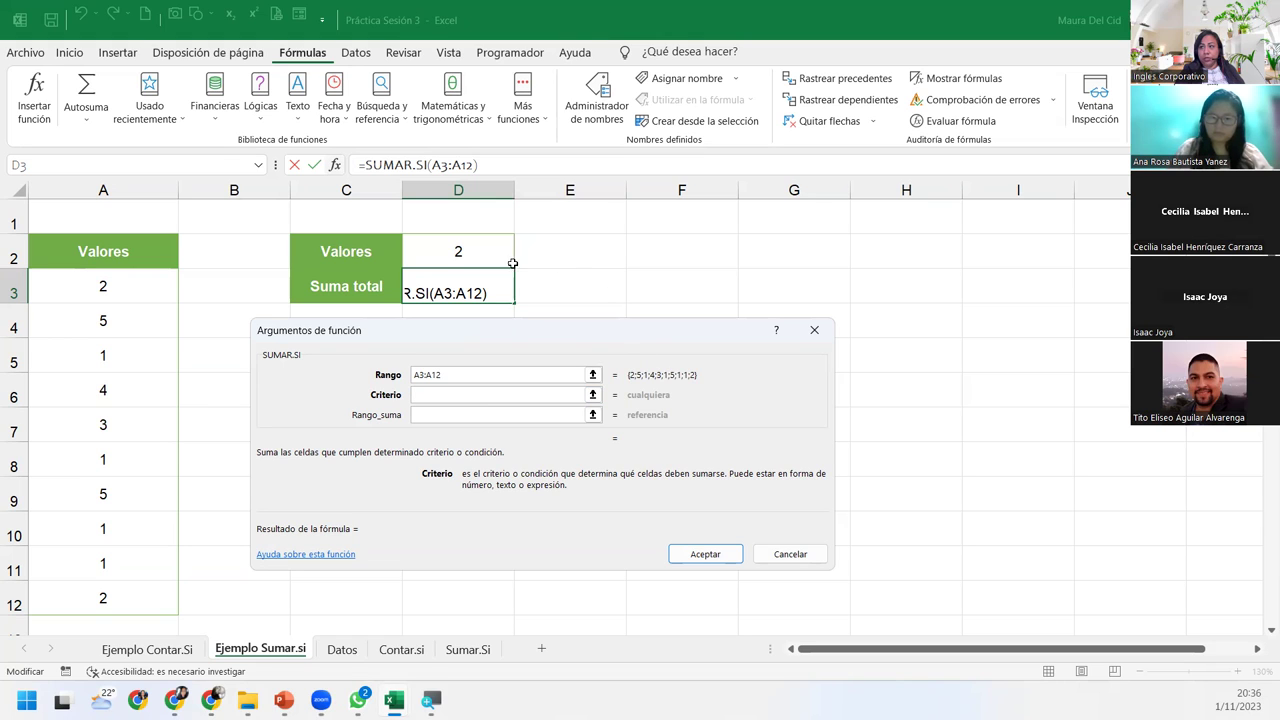
{"action": "left_click", "coordinate": [467, 254]}
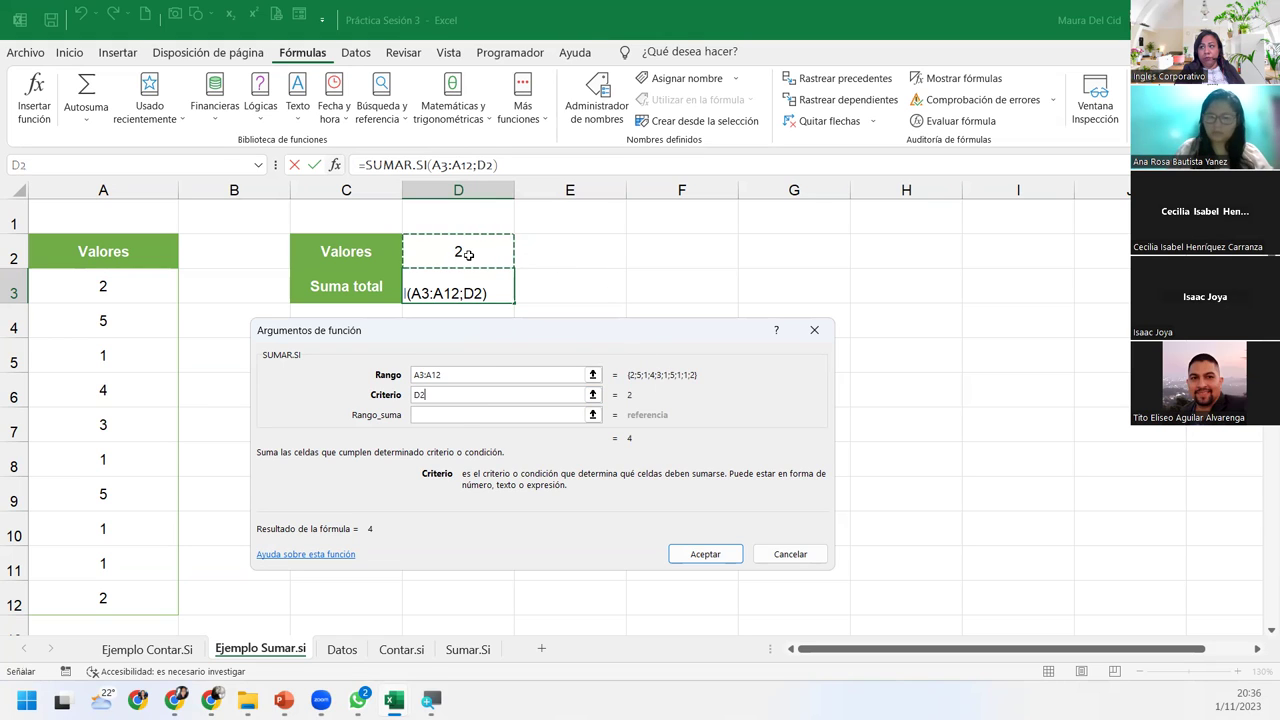
{"action": "left_click", "coordinate": [467, 412]}
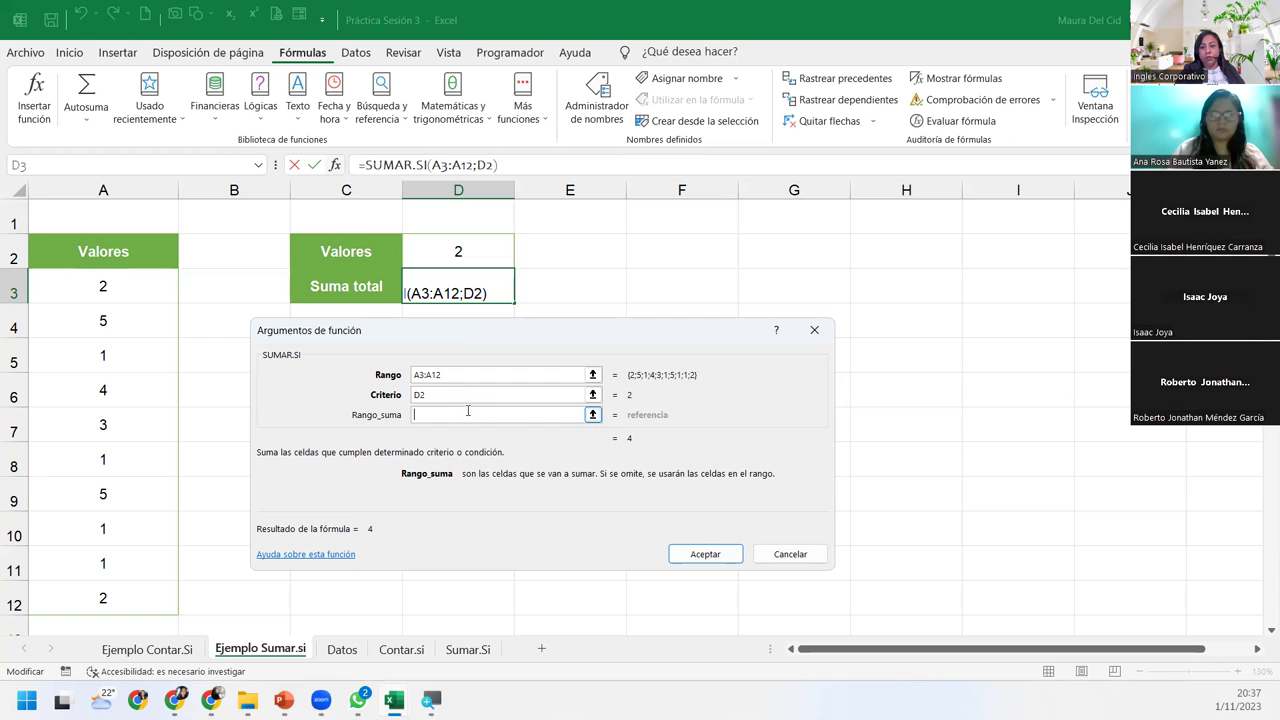
{"action": "left_click_drag", "start_coordinate": [103, 286], "coordinate": [126, 588]}
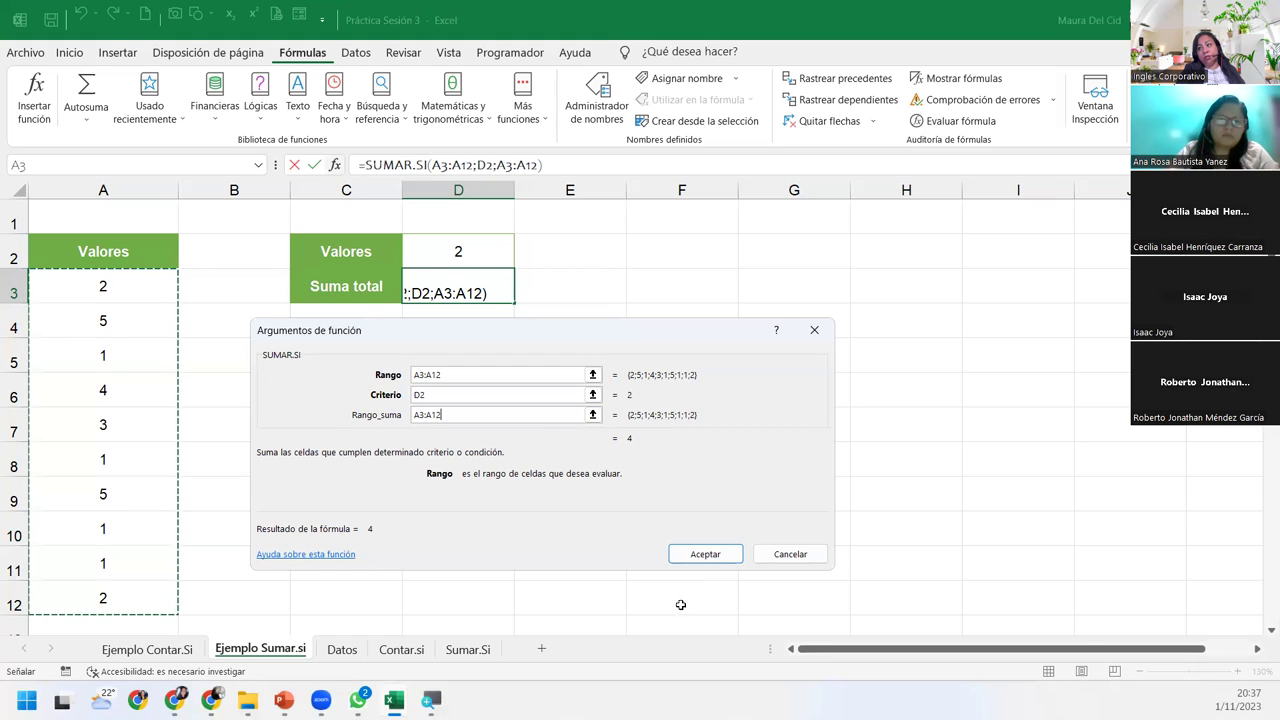
Confirm the SUMAR.SI formula in D3 and point out its range A3 to A12.
{"action": "left_click", "coordinate": [703, 557]}
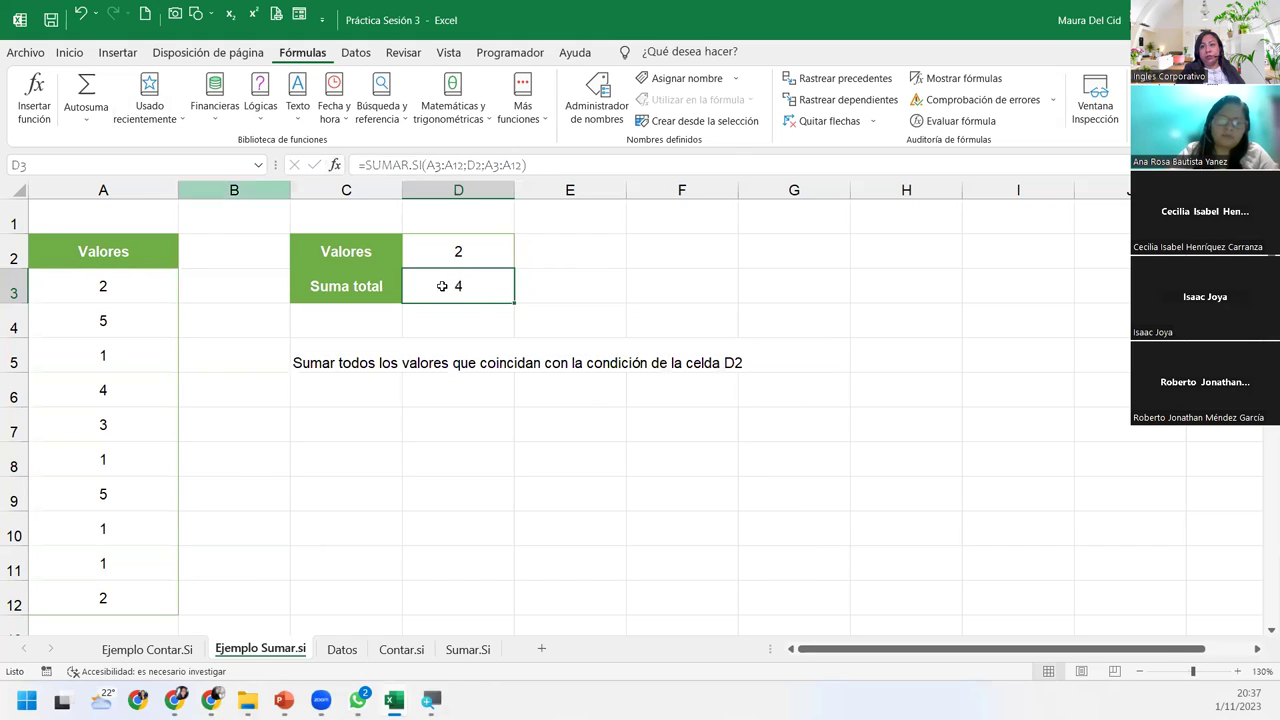
{"action": "left_click", "coordinate": [458, 254]}
{"action": "left_click", "coordinate": [145, 284]}
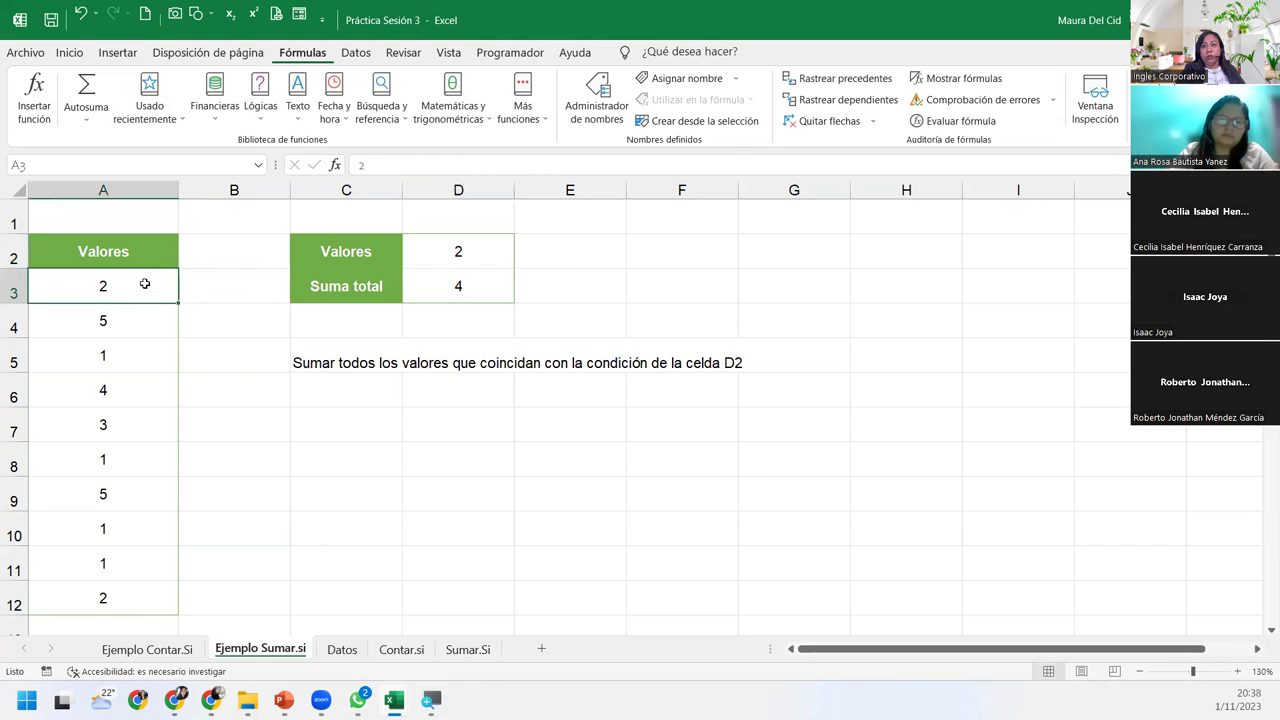
{"action": "left_click", "coordinate": [130, 606]}
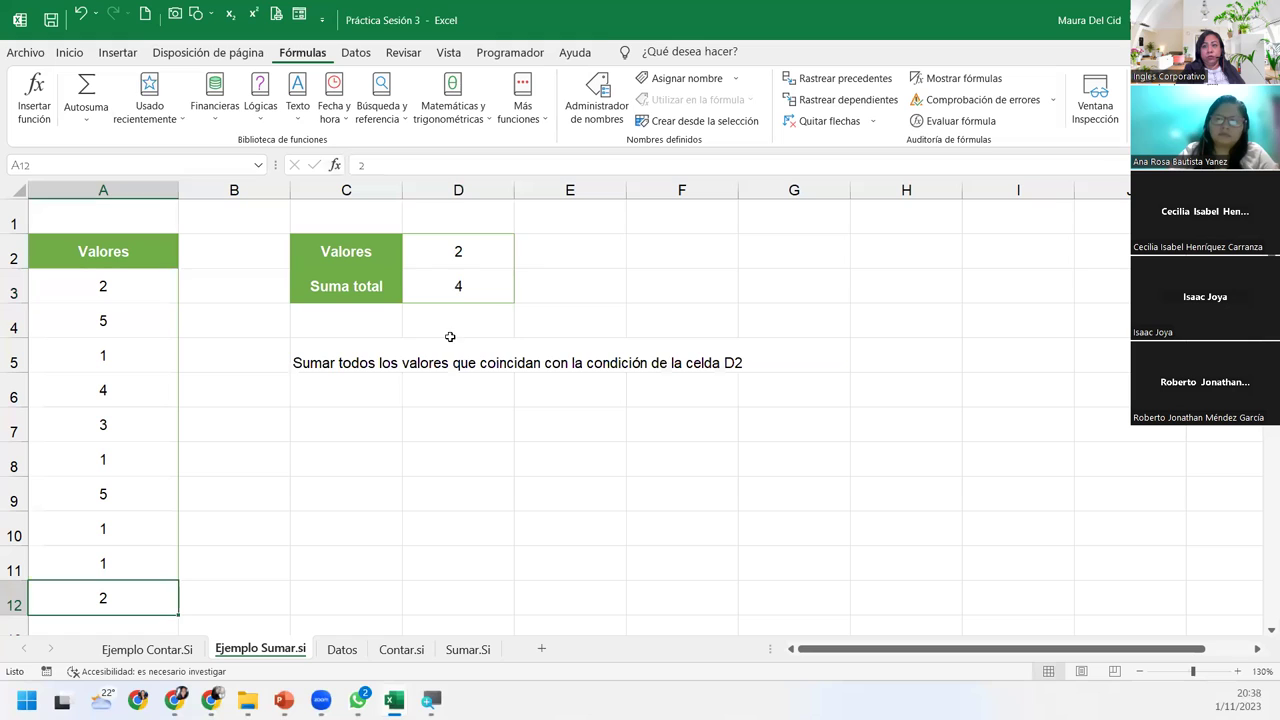
Change the D2 criterion to 5 from its dropdown and check the D3 total.
{"action": "left_click", "coordinate": [484, 257]}
{"action": "left_click", "coordinate": [522, 262]}
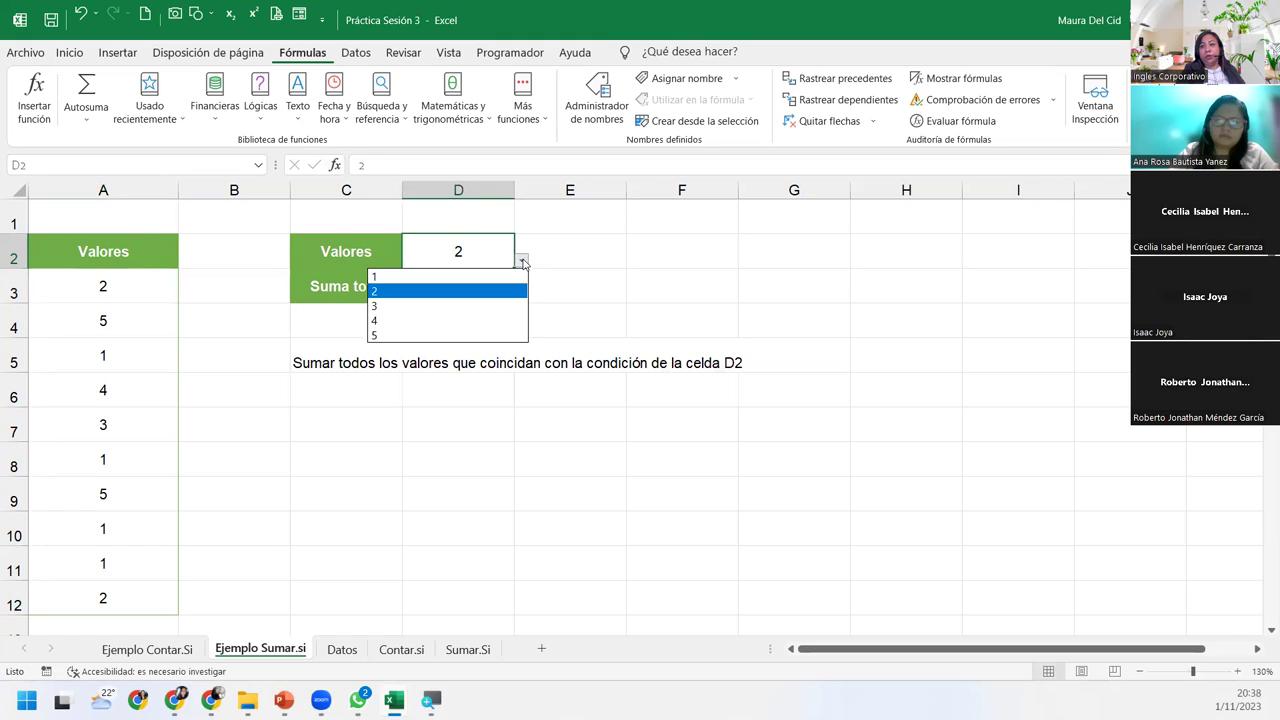
{"action": "left_click", "coordinate": [376, 337]}
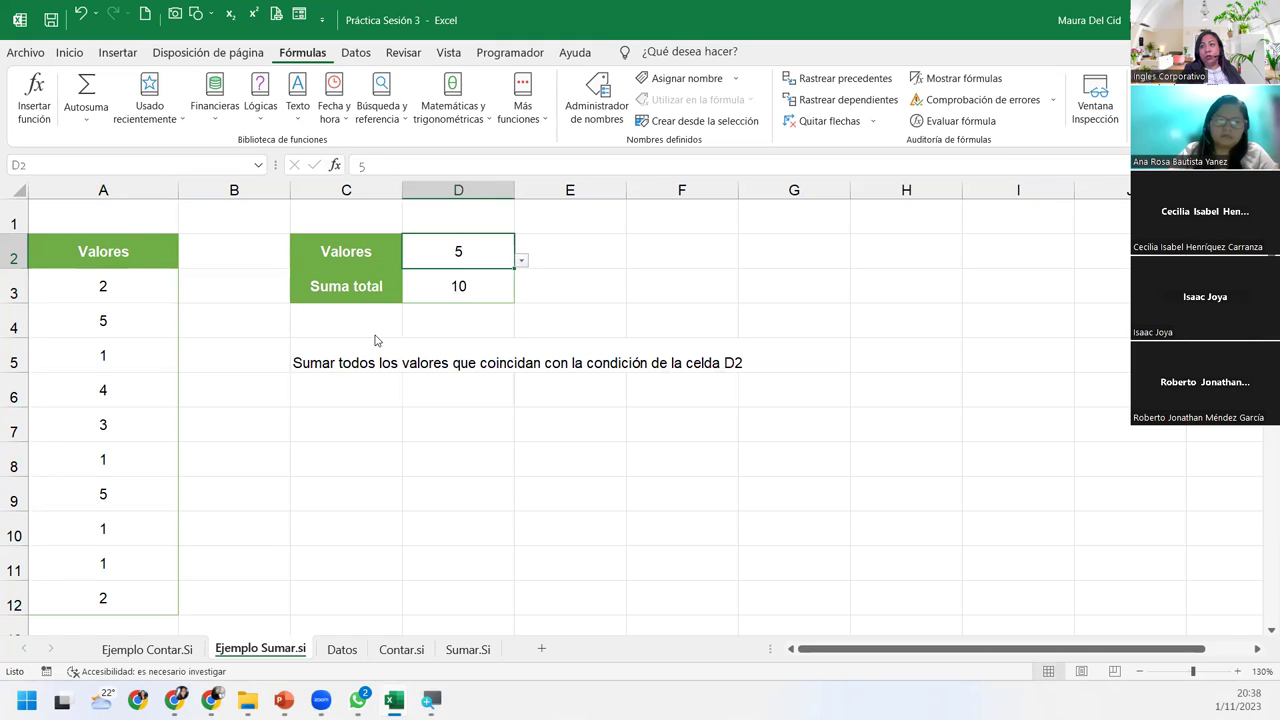
{"action": "left_click", "coordinate": [432, 293]}
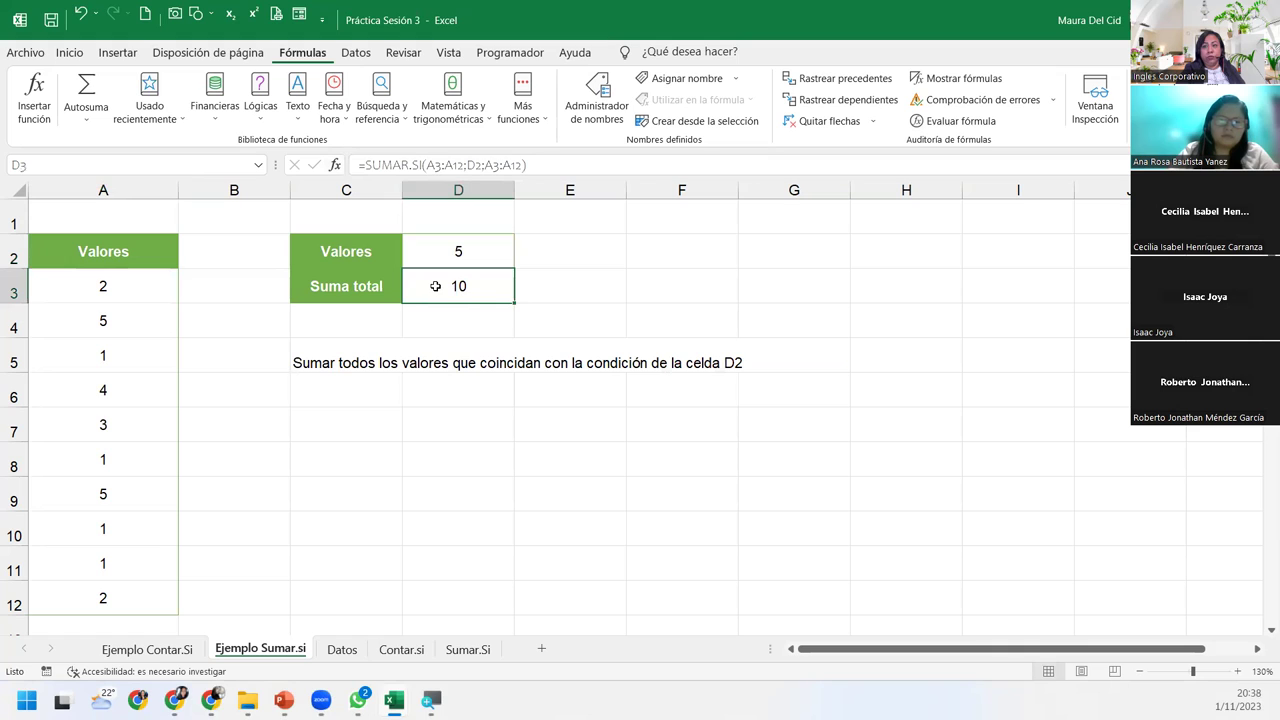
Switch the D2 criterion to 1 and point out the matching 1s in column A.
{"action": "left_click", "coordinate": [482, 248]}
{"action": "left_click", "coordinate": [521, 261]}
{"action": "left_click", "coordinate": [425, 285]}
{"action": "left_click", "coordinate": [428, 286]}
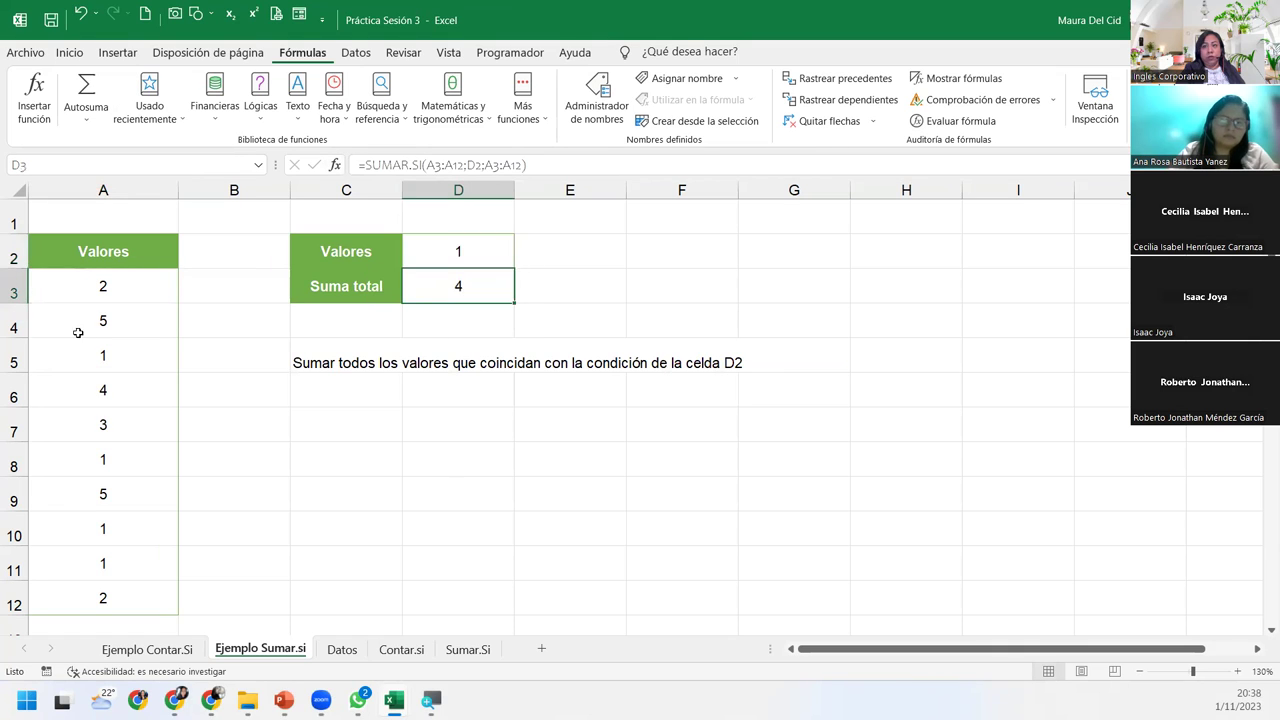
{"action": "left_click", "coordinate": [102, 355]}
{"action": "left_click", "coordinate": [103, 459]}
{"action": "left_click", "coordinate": [110, 528]}
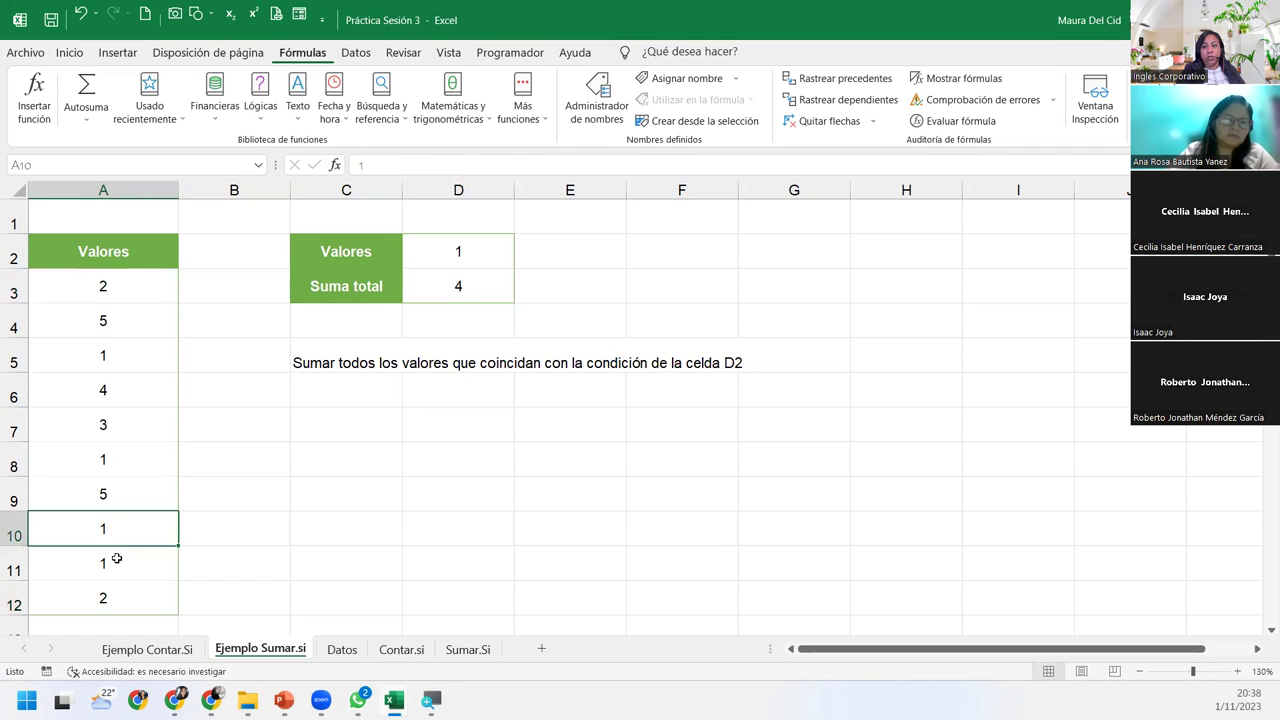
{"action": "left_click", "coordinate": [115, 562]}
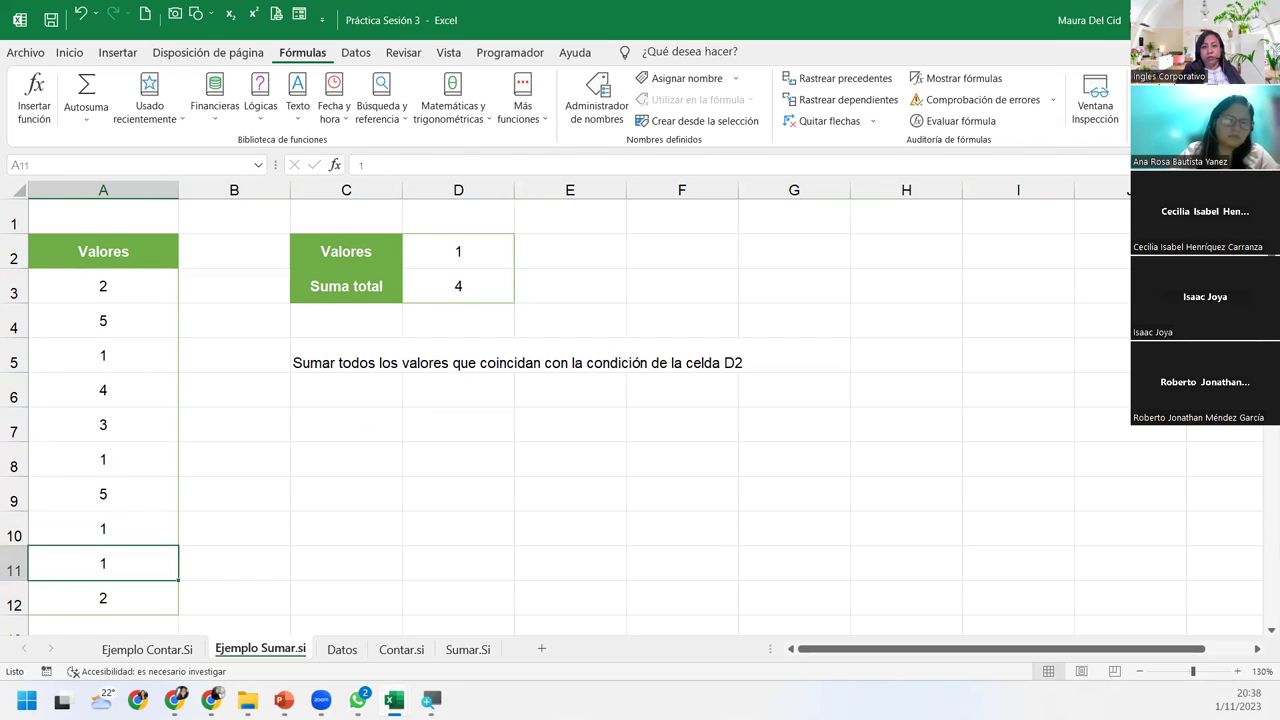
{"action": "key", "text": "alt+Tab"}
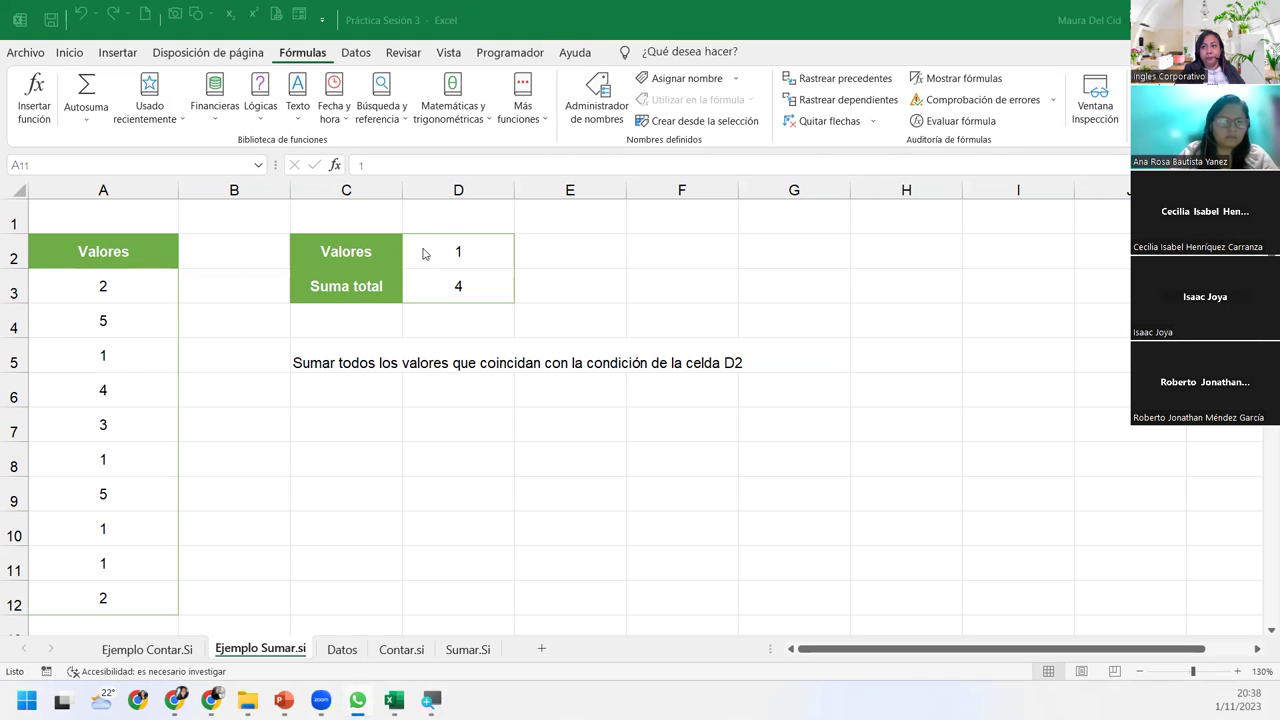
{"action": "left_click", "coordinate": [505, 277]}
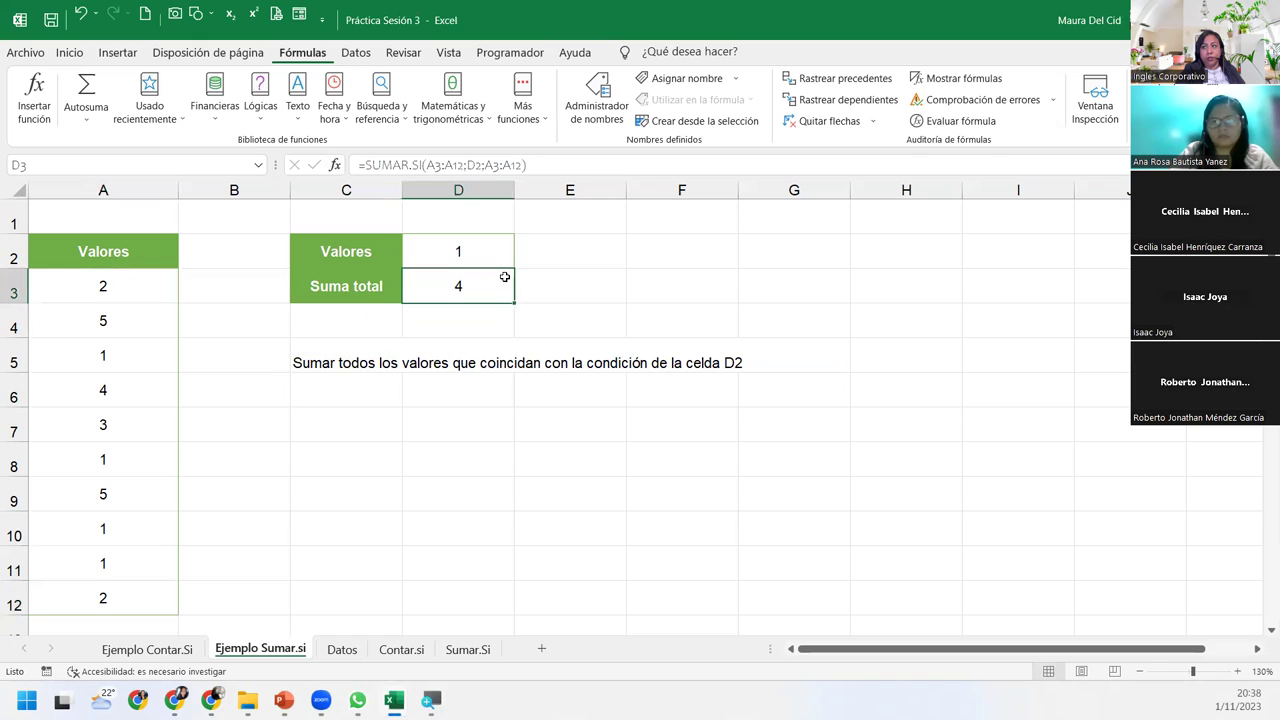
{"action": "left_click", "coordinate": [335, 168]}
{"action": "left_click", "coordinate": [465, 374]}
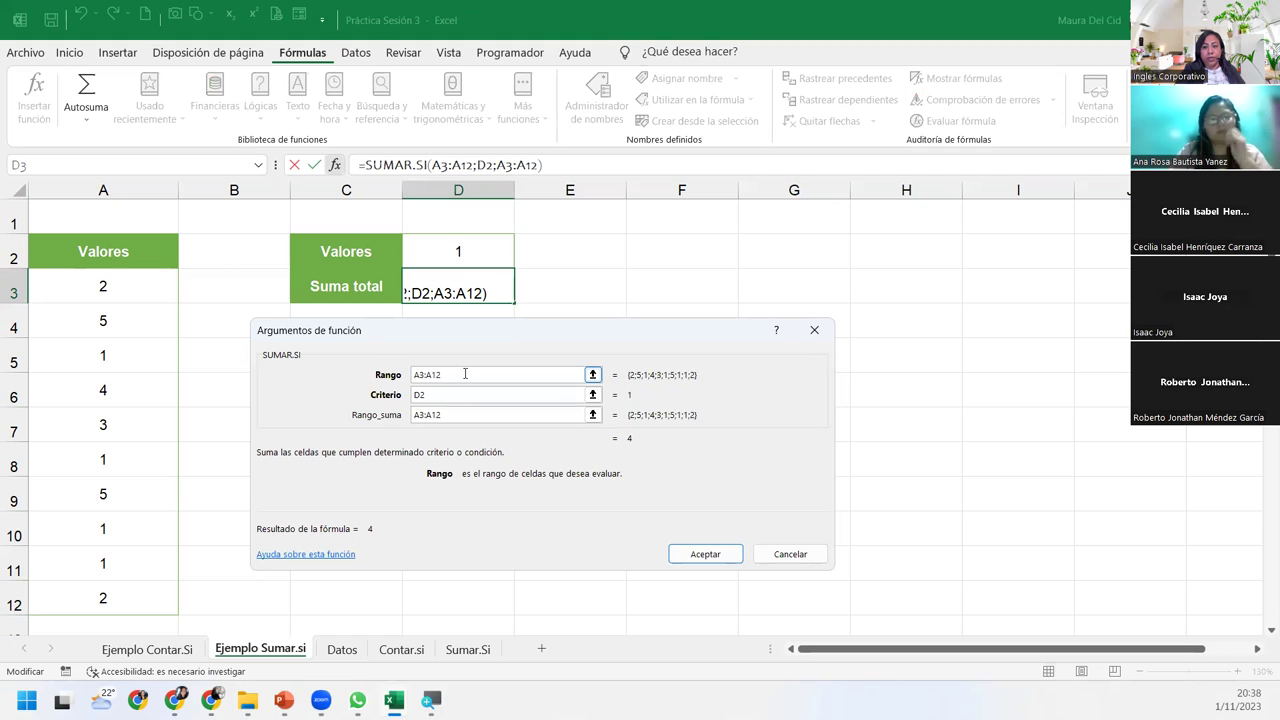
{"action": "left_click", "coordinate": [477, 413]}
{"action": "left_click", "coordinate": [477, 395]}
{"action": "left_click", "coordinate": [474, 415]}
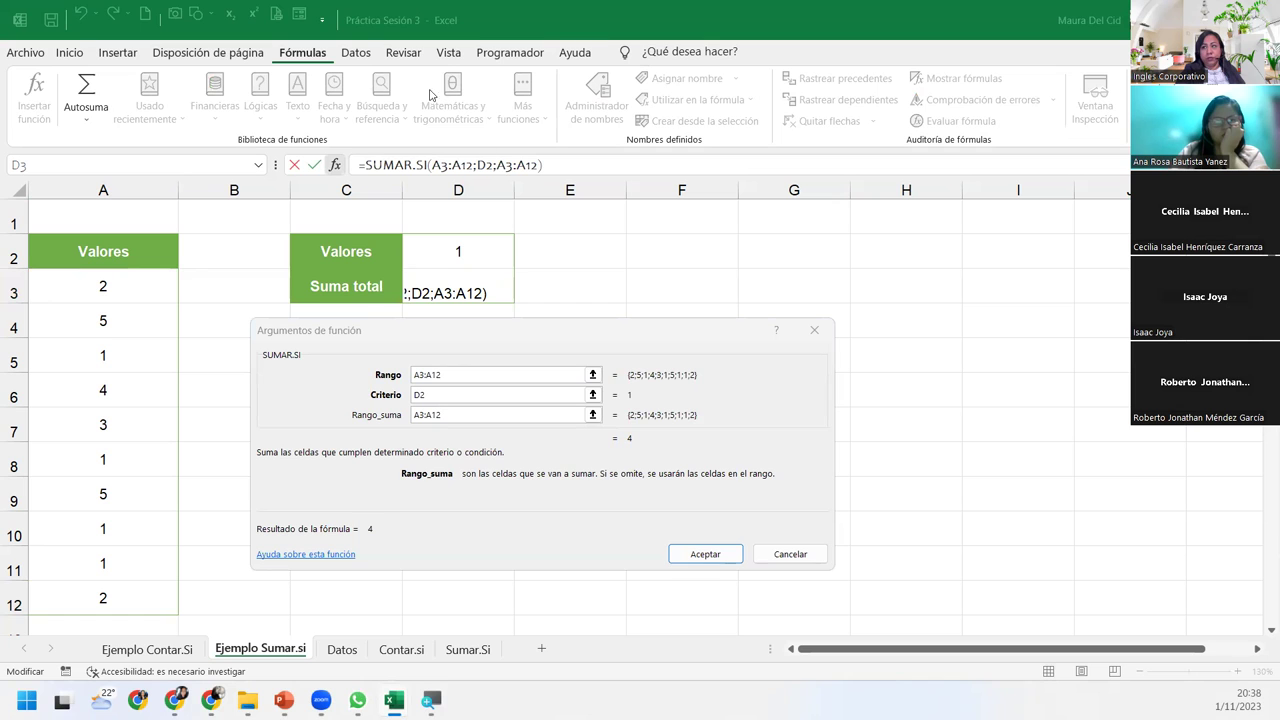
{"action": "left_click", "coordinate": [718, 555]}
Show D3's formula references in edit mode and leave it unchanged.
{"action": "scroll", "coordinate": [432, 544], "scroll_direction": "down", "scroll_amount": 1}
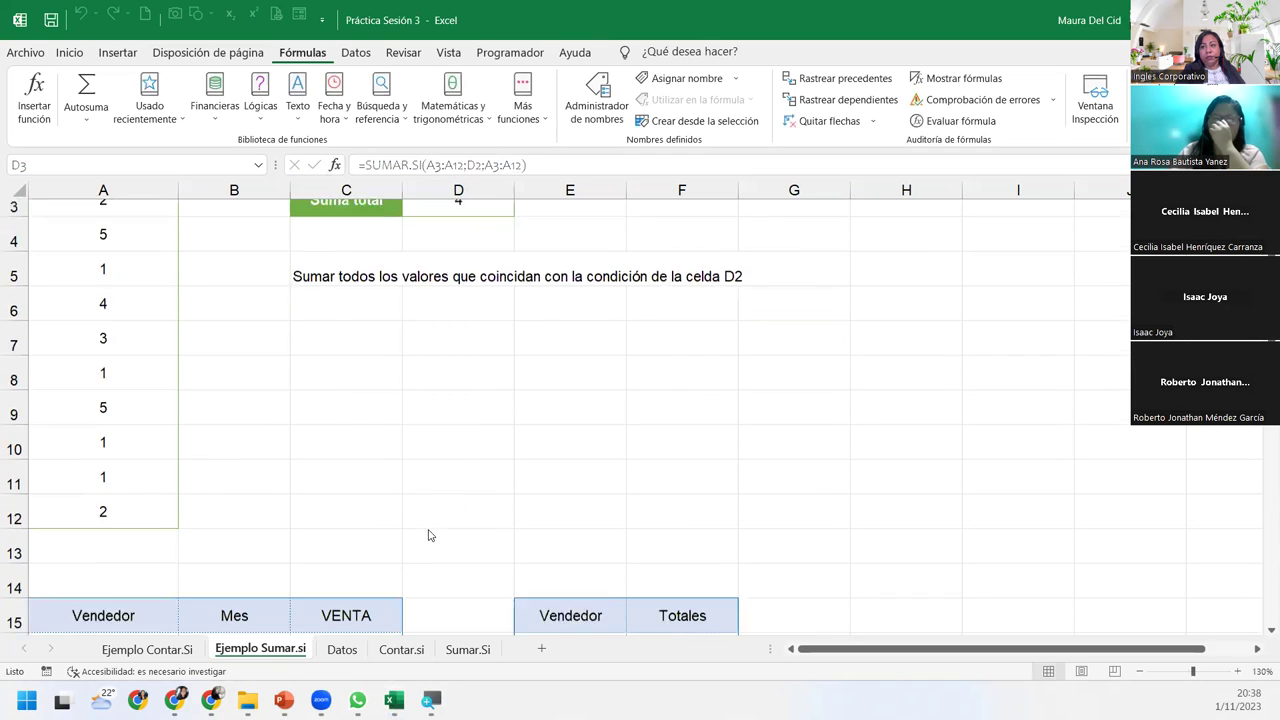
{"action": "scroll", "coordinate": [430, 540], "scroll_direction": "down", "scroll_amount": 4}
{"action": "scroll", "coordinate": [430, 536], "scroll_direction": "up", "scroll_amount": 1}
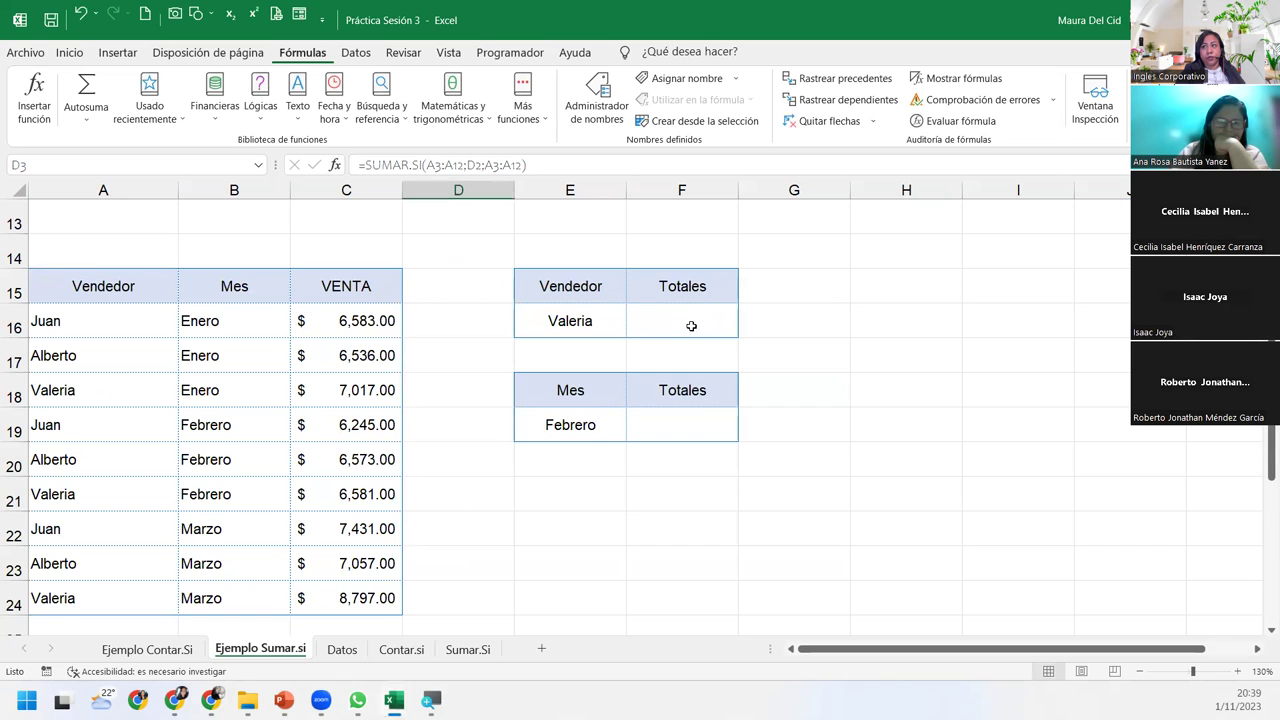
{"action": "key", "text": "F2"}
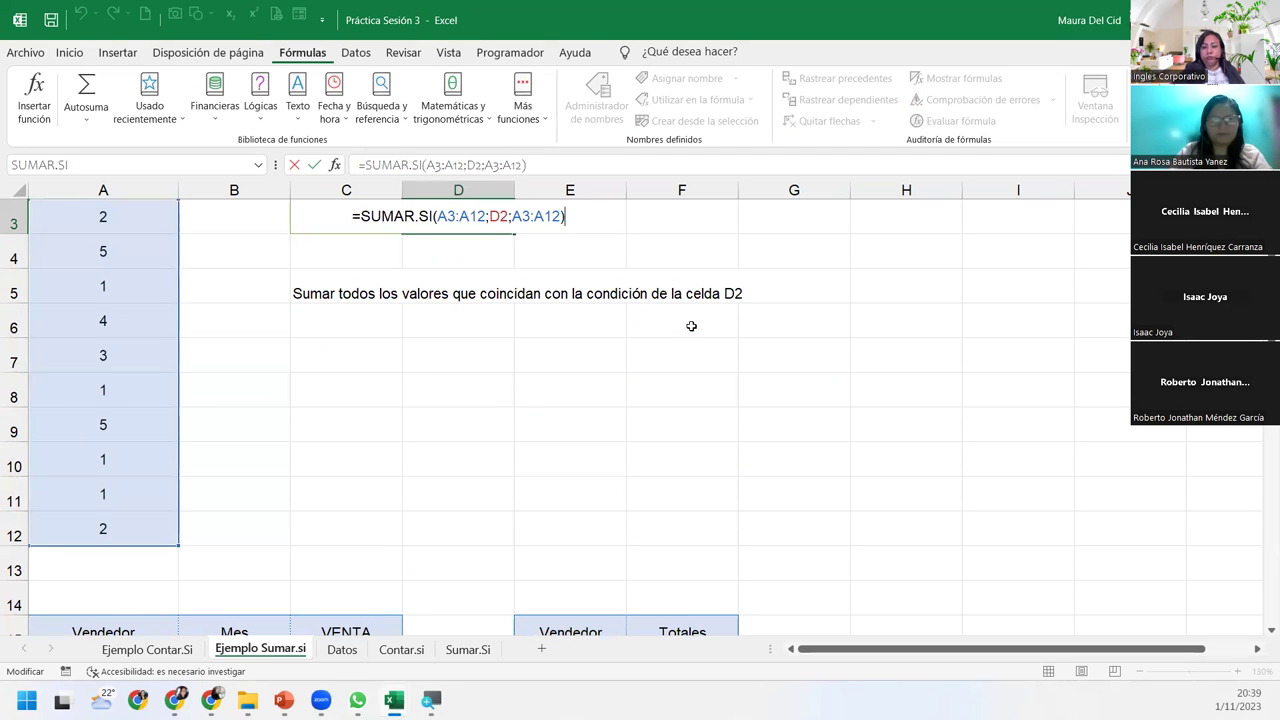
{"action": "key", "text": "Return"}
Scroll down to the Ventas totales por zona table, selecting the Centro total cell.
{"action": "scroll", "coordinate": [691, 326], "scroll_direction": "down", "scroll_amount": 6}
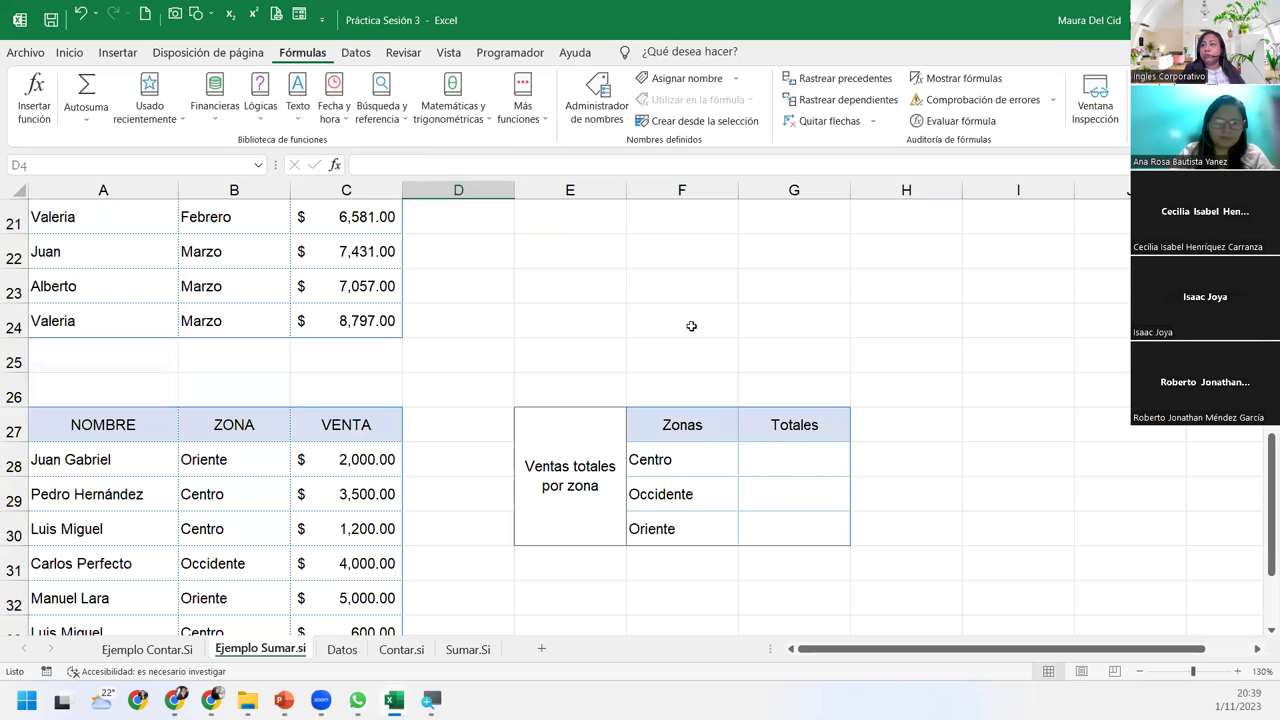
{"action": "left_click", "coordinate": [730, 460]}
{"action": "left_click", "coordinate": [764, 458]}
{"action": "scroll", "coordinate": [843, 454], "scroll_direction": "down", "scroll_amount": 1}
{"action": "scroll", "coordinate": [846, 454], "scroll_direction": "down", "scroll_amount": 1}
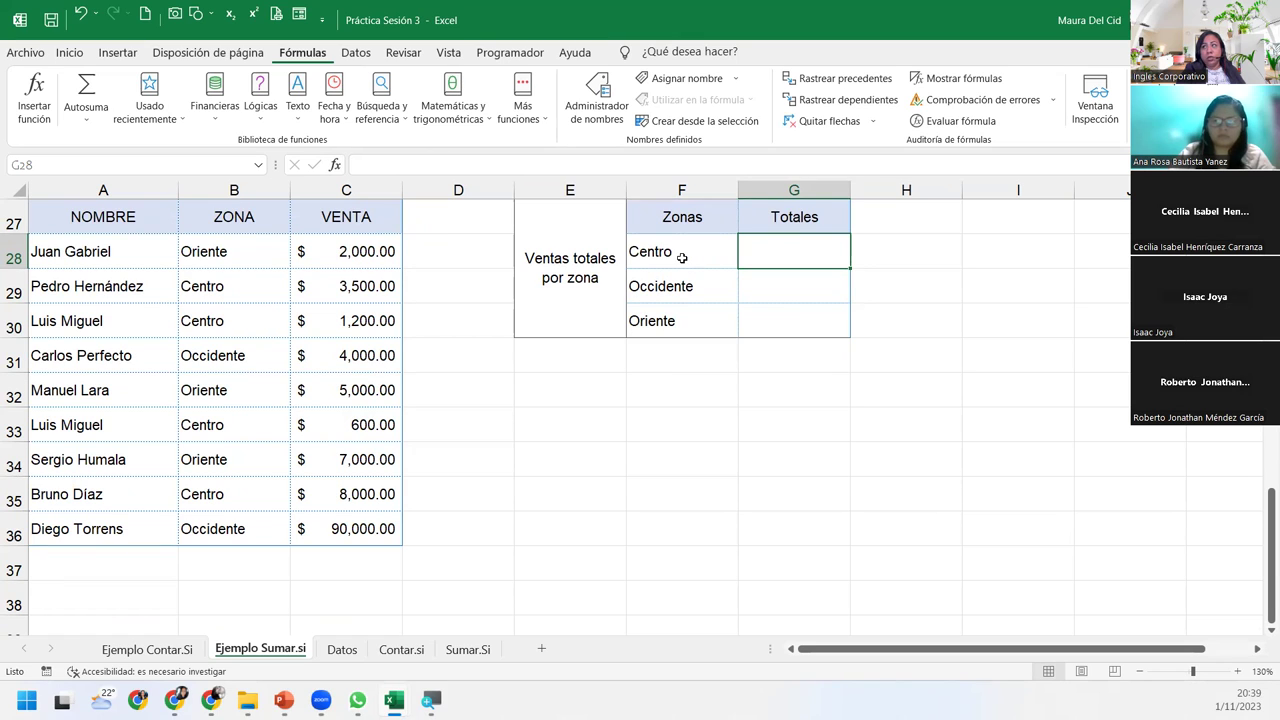
{"action": "left_click", "coordinate": [681, 257]}
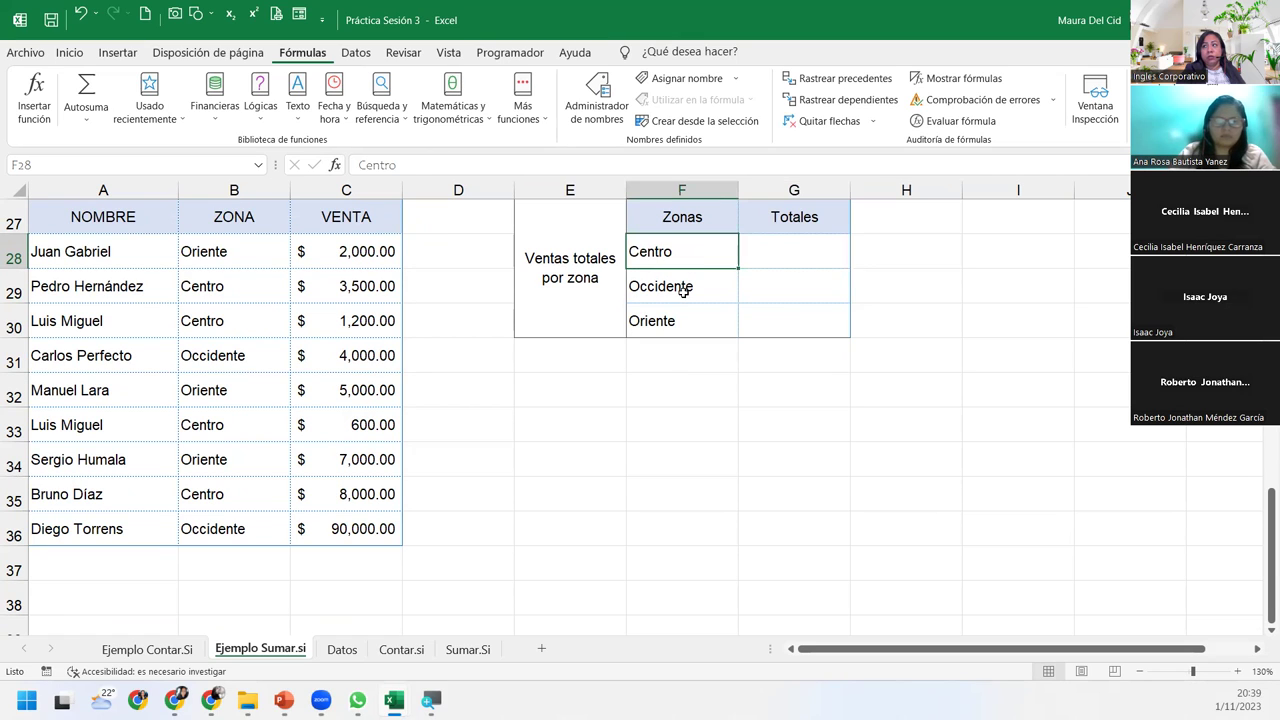
{"action": "left_click", "coordinate": [681, 289]}
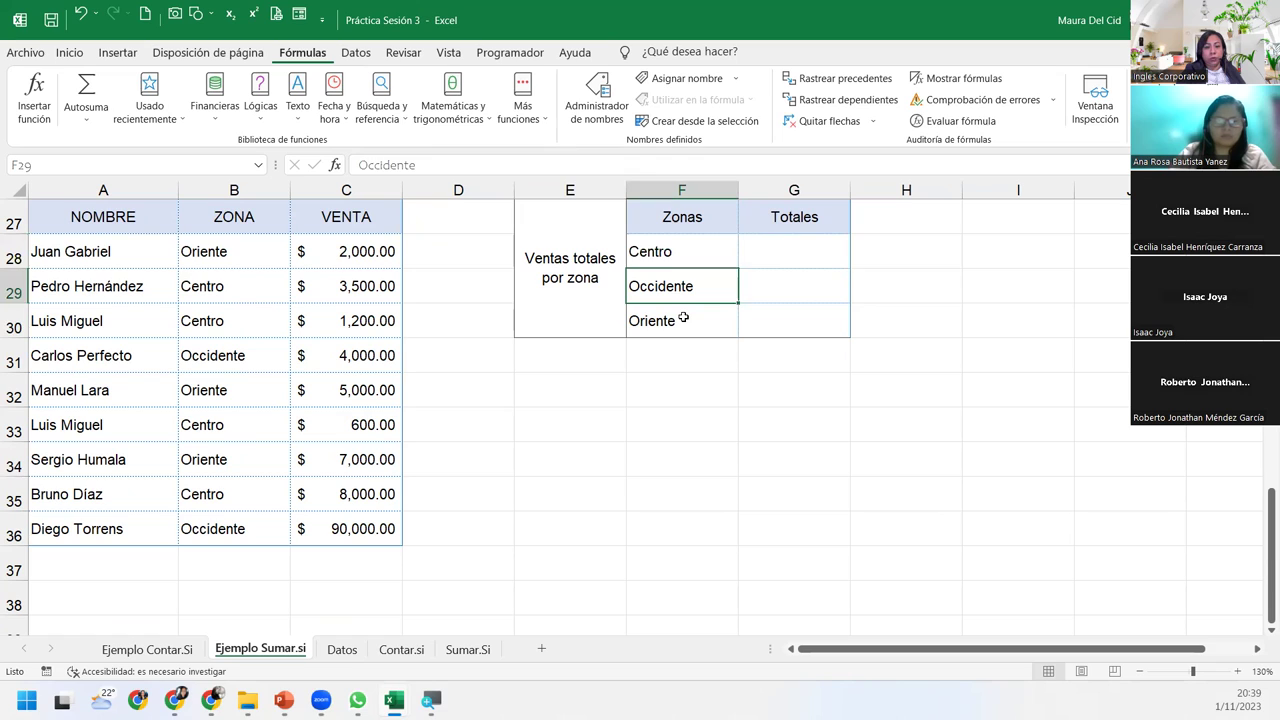
{"action": "left_click", "coordinate": [683, 317]}
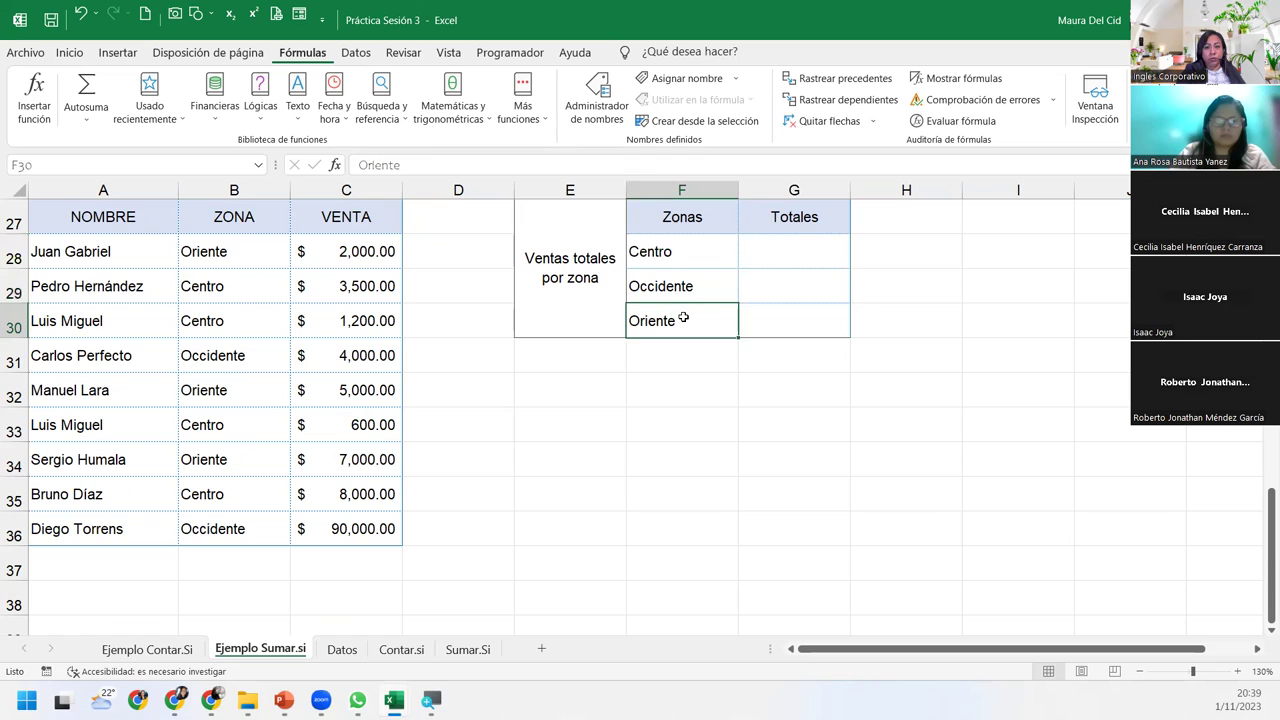
{"action": "left_click", "coordinate": [758, 247]}
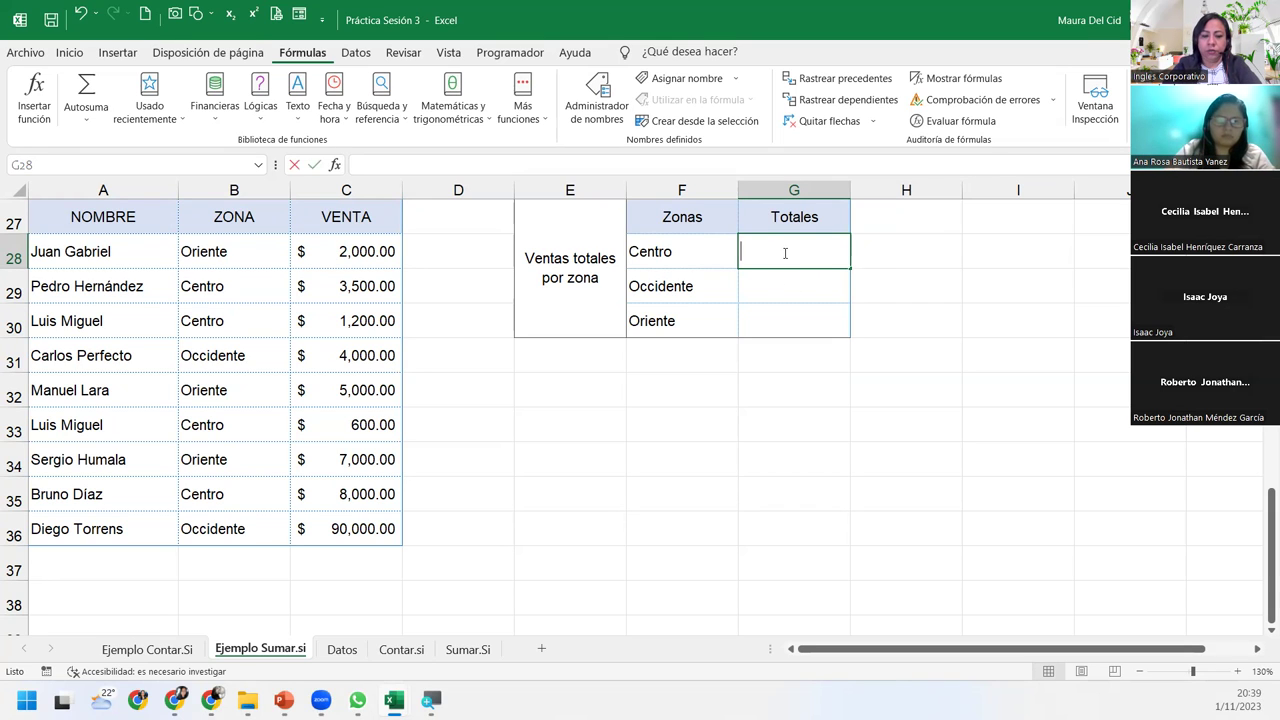
Start =SUMAR.SI in G28 with the absolute ZONA range $B$28:$B$36.
{"action": "type", "text": "=SUMAR"}
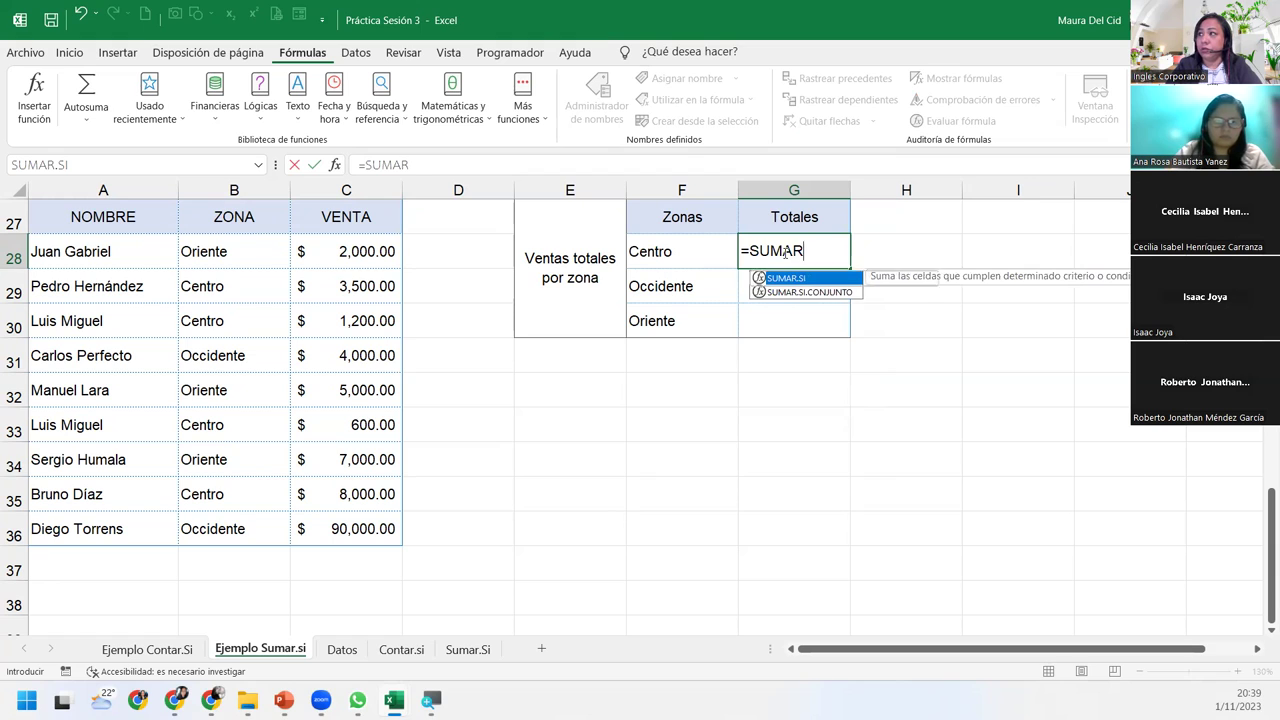
{"action": "key", "text": "Tab"}
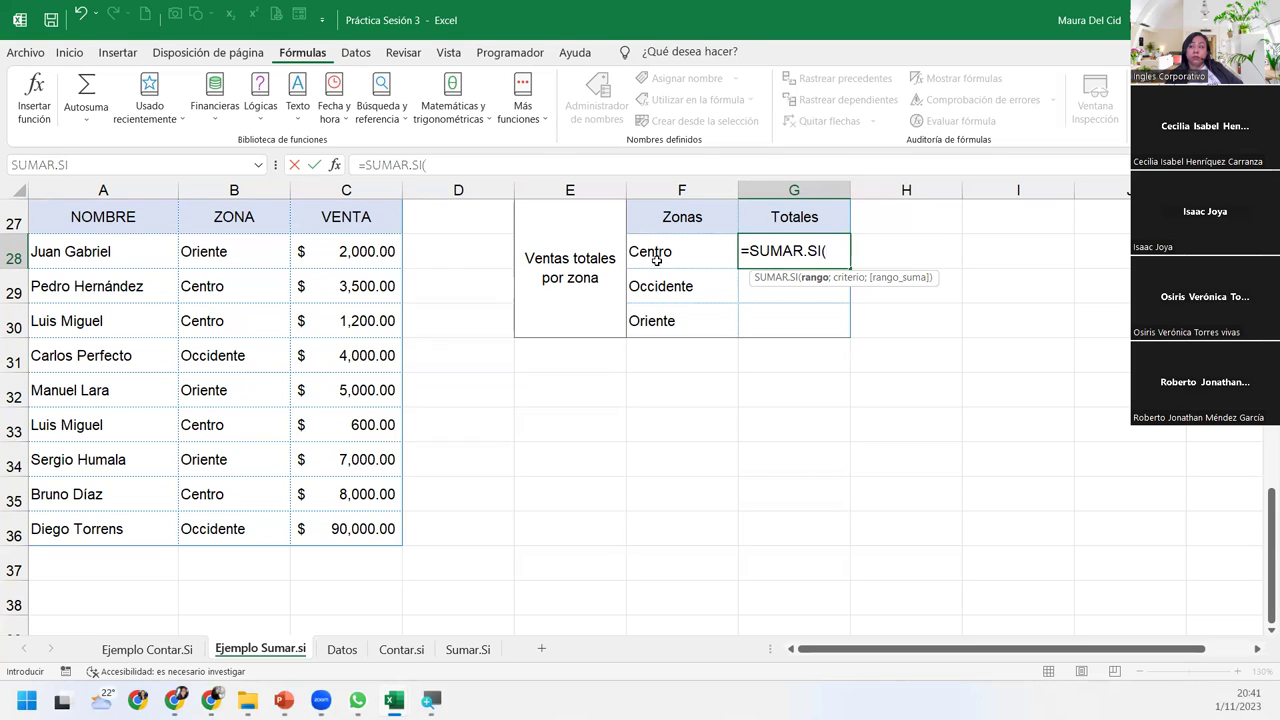
{"action": "mouse_move", "coordinate": [215, 252]}
{"action": "left_mouse_down"}
{"action": "mouse_move", "coordinate": [247, 546]}
{"action": "mouse_move", "coordinate": [248, 522]}
{"action": "left_mouse_up"}
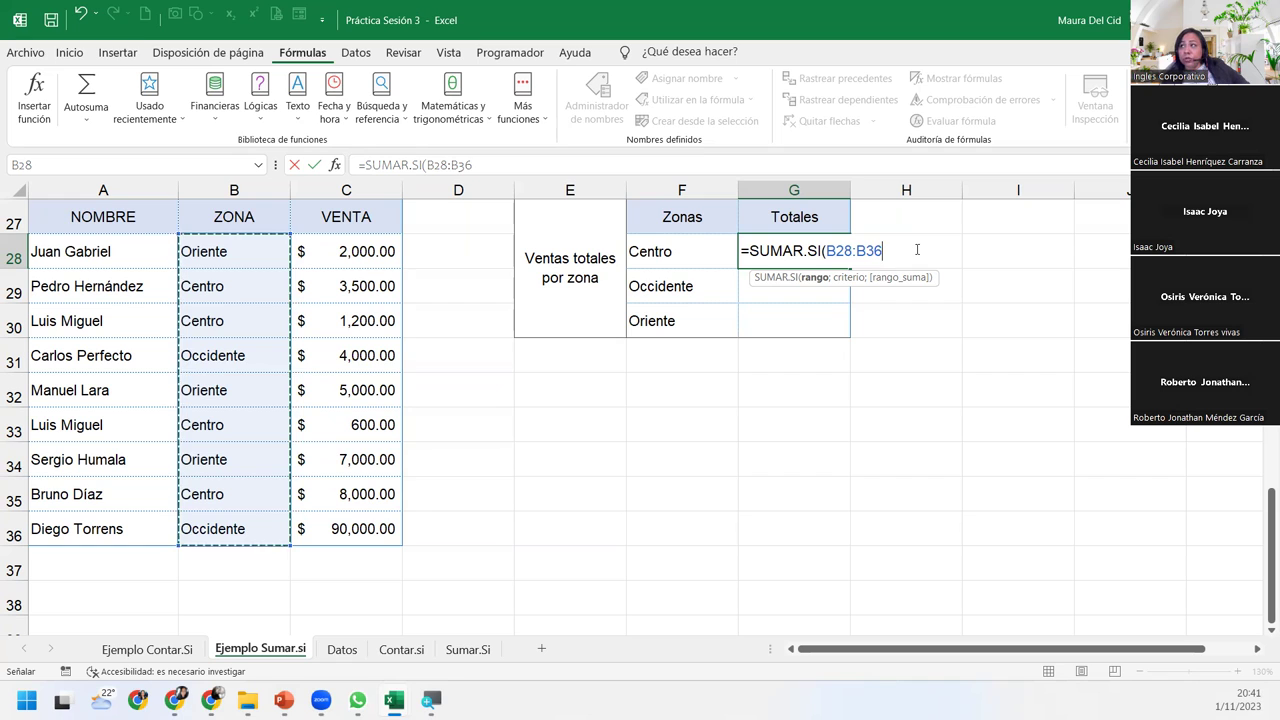
{"action": "key", "text": "F4"}
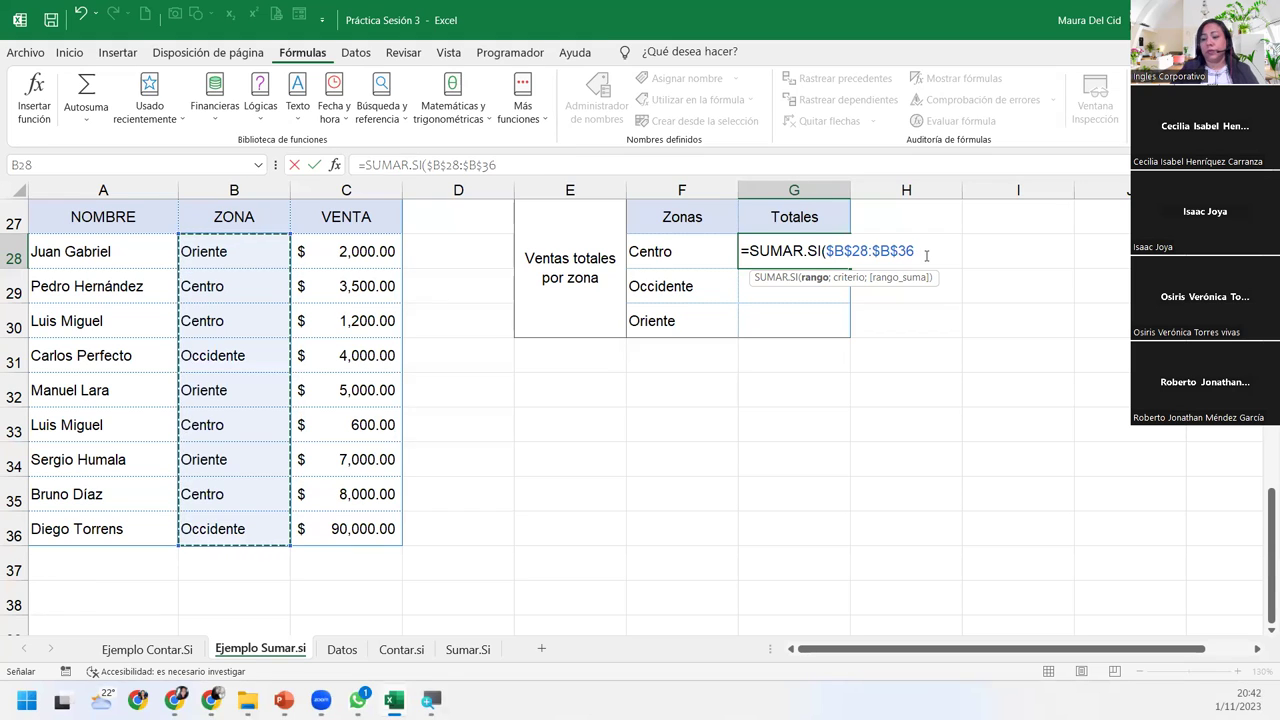
Complete G28's formula with criterion F28 and absolute sum range $C$28:$C$36.
{"action": "type", "text": ";"}
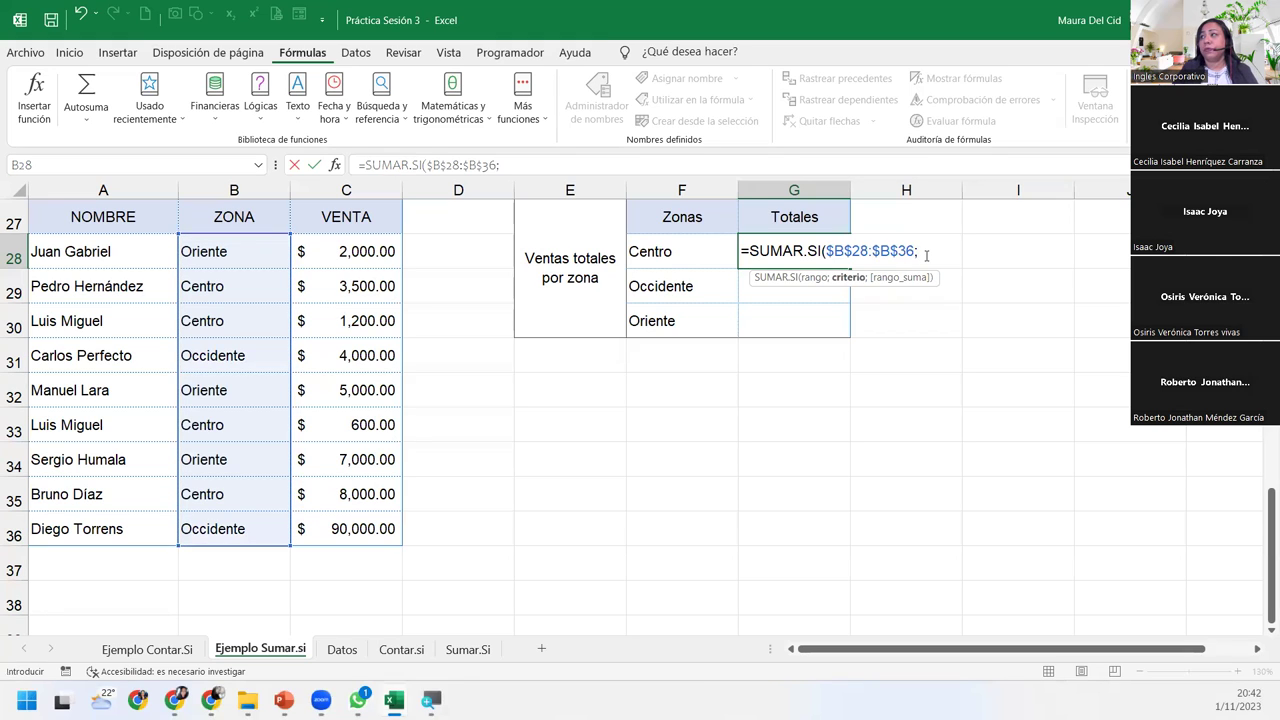
{"action": "left_click", "coordinate": [671, 243]}
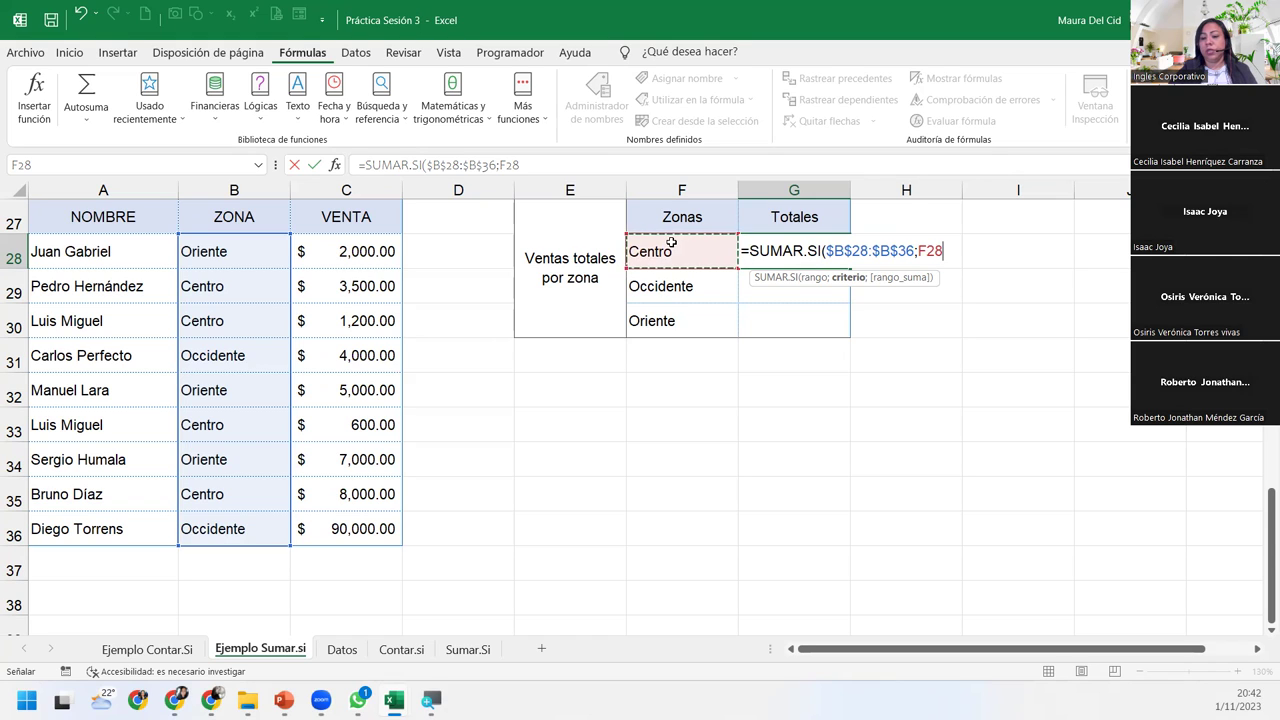
{"action": "type", "text": ";"}
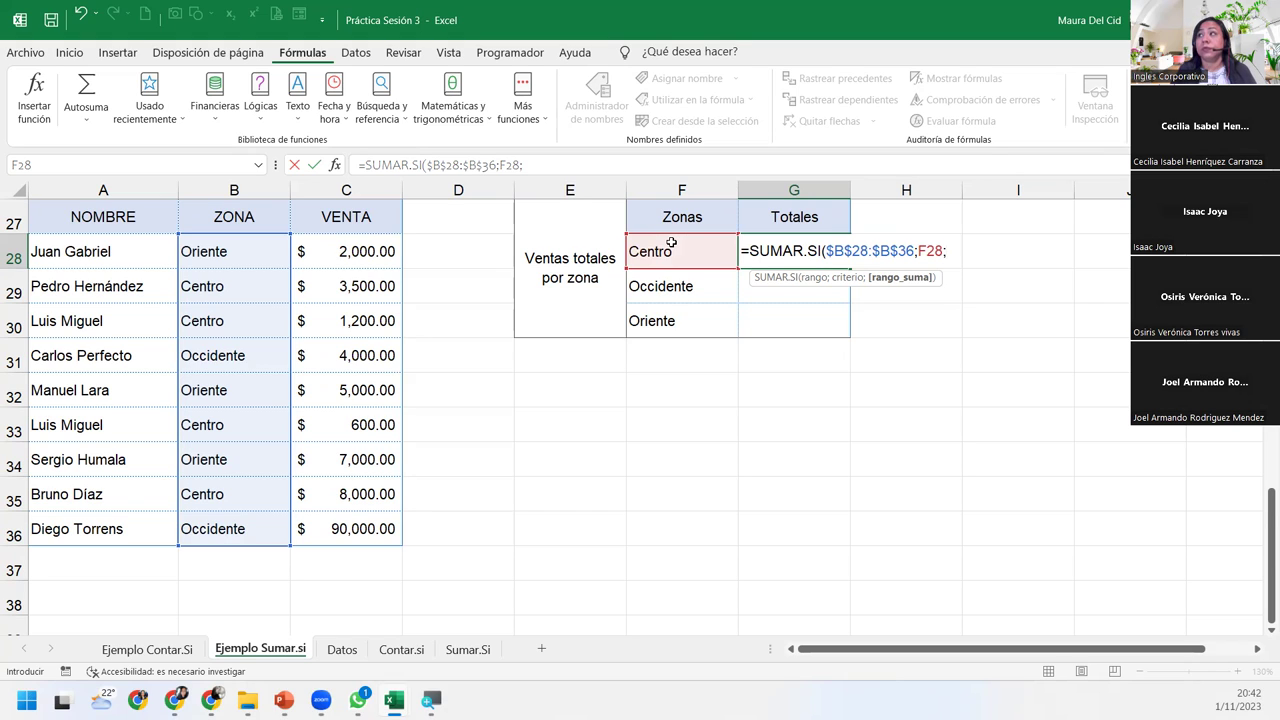
{"action": "left_click_drag", "start_coordinate": [305, 251], "coordinate": [335, 528]}
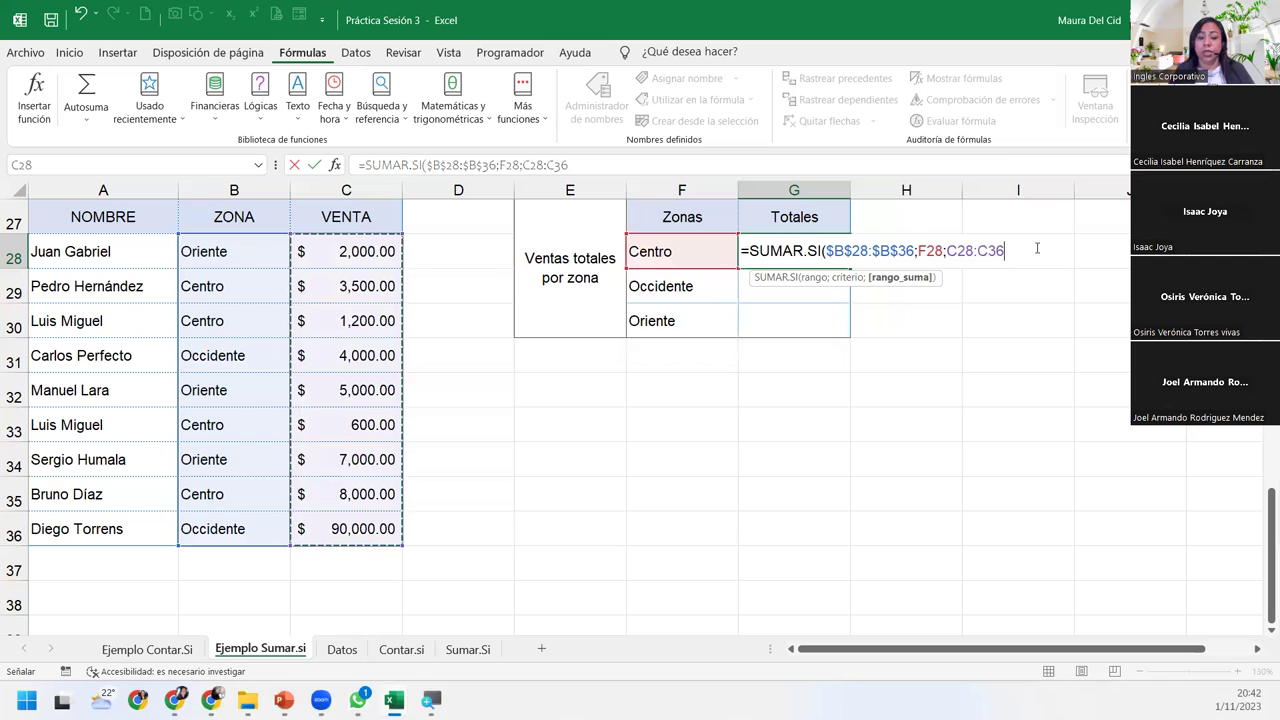
{"action": "key", "text": "F4"}
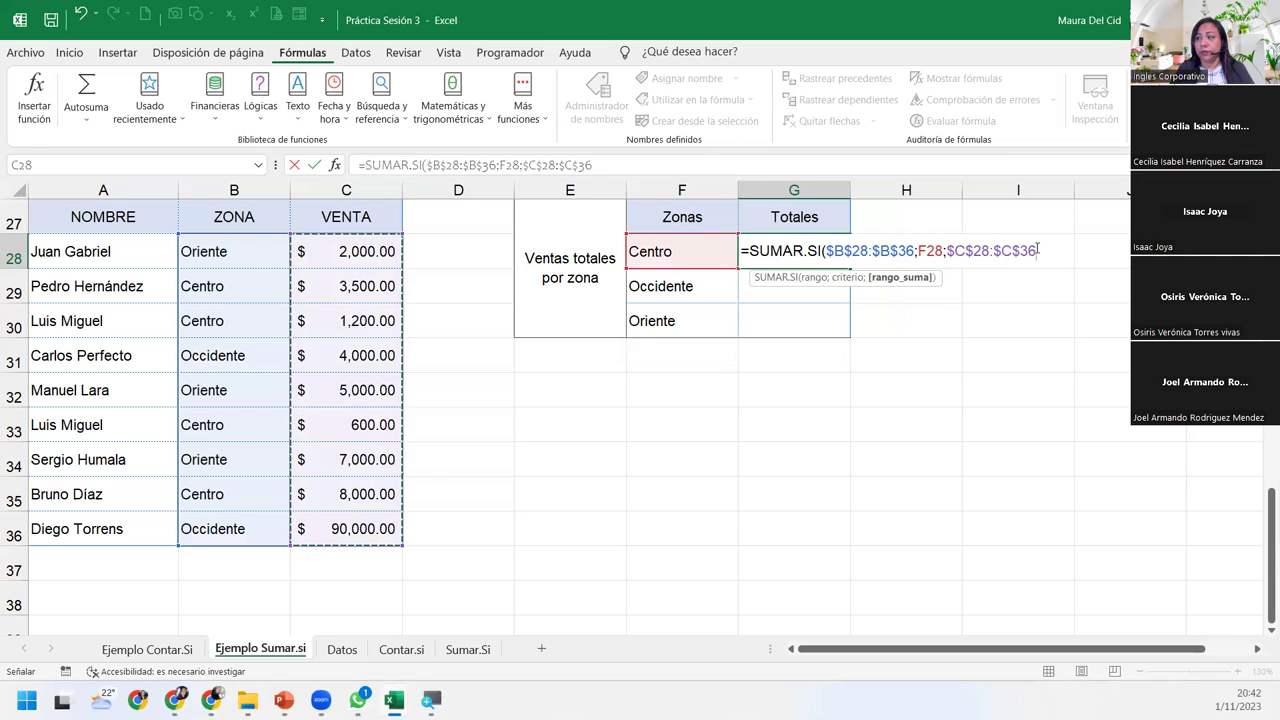
{"action": "type", "text": ")"}
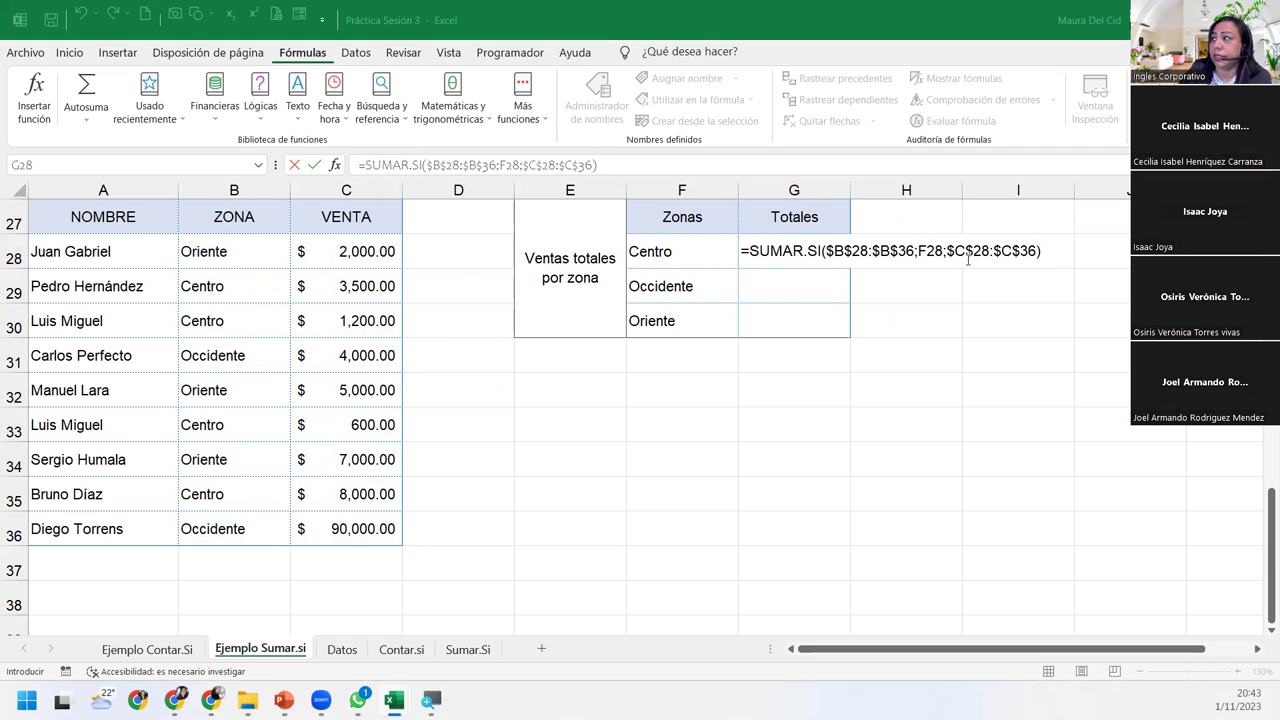
Cancel the unfinished SUMAR.SI entry in G28 so the Centro total cell is empty.
{"action": "left_click", "coordinate": [1055, 254]}
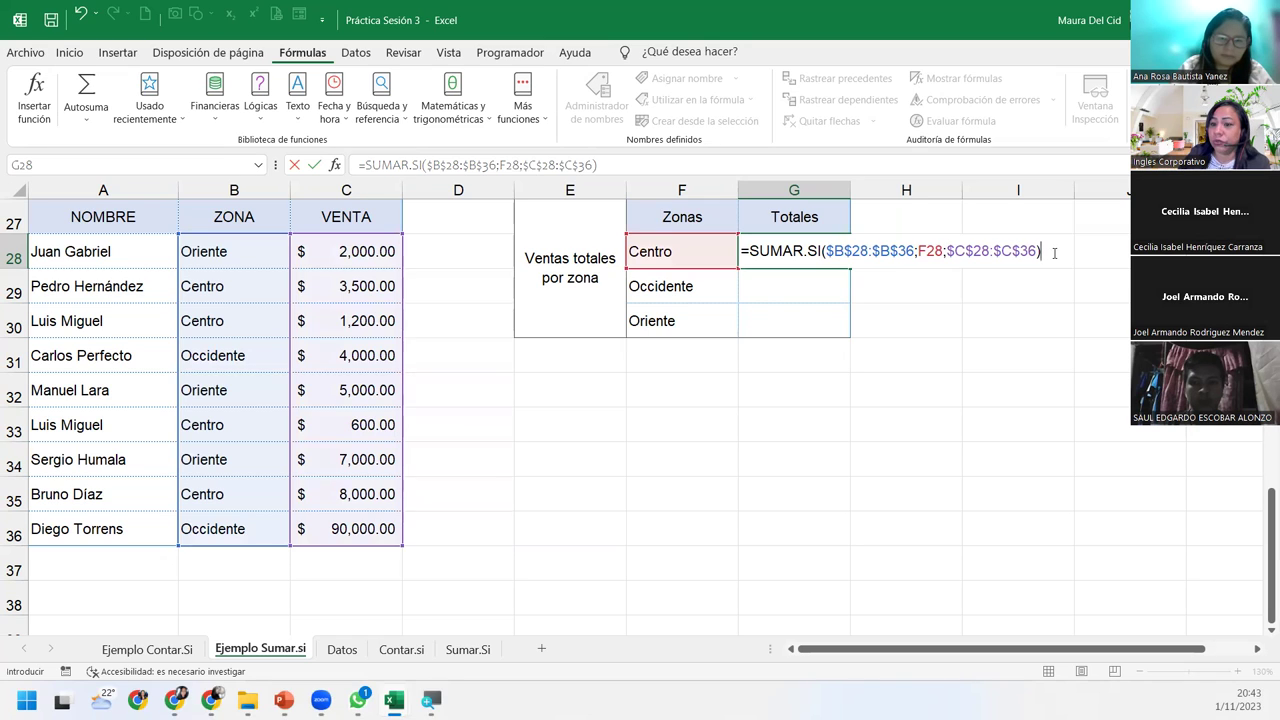
{"action": "left_click", "coordinate": [1040, 251]}
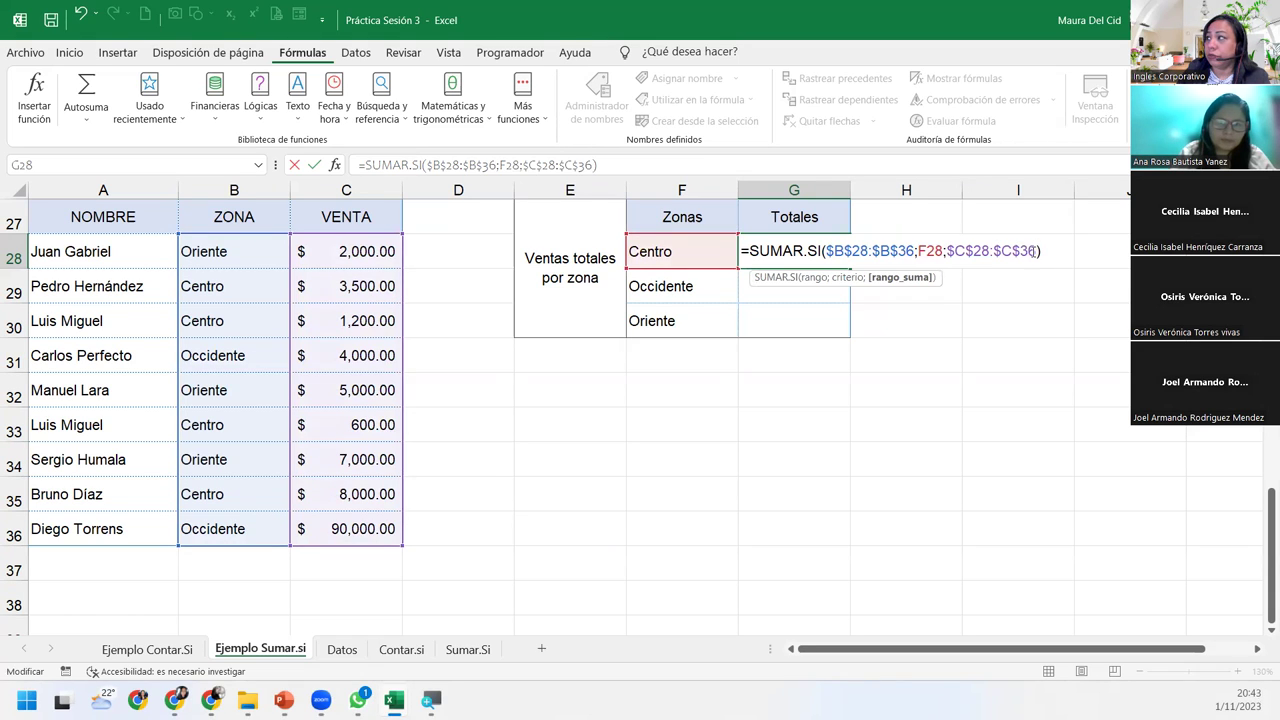
{"action": "left_click", "coordinate": [902, 278]}
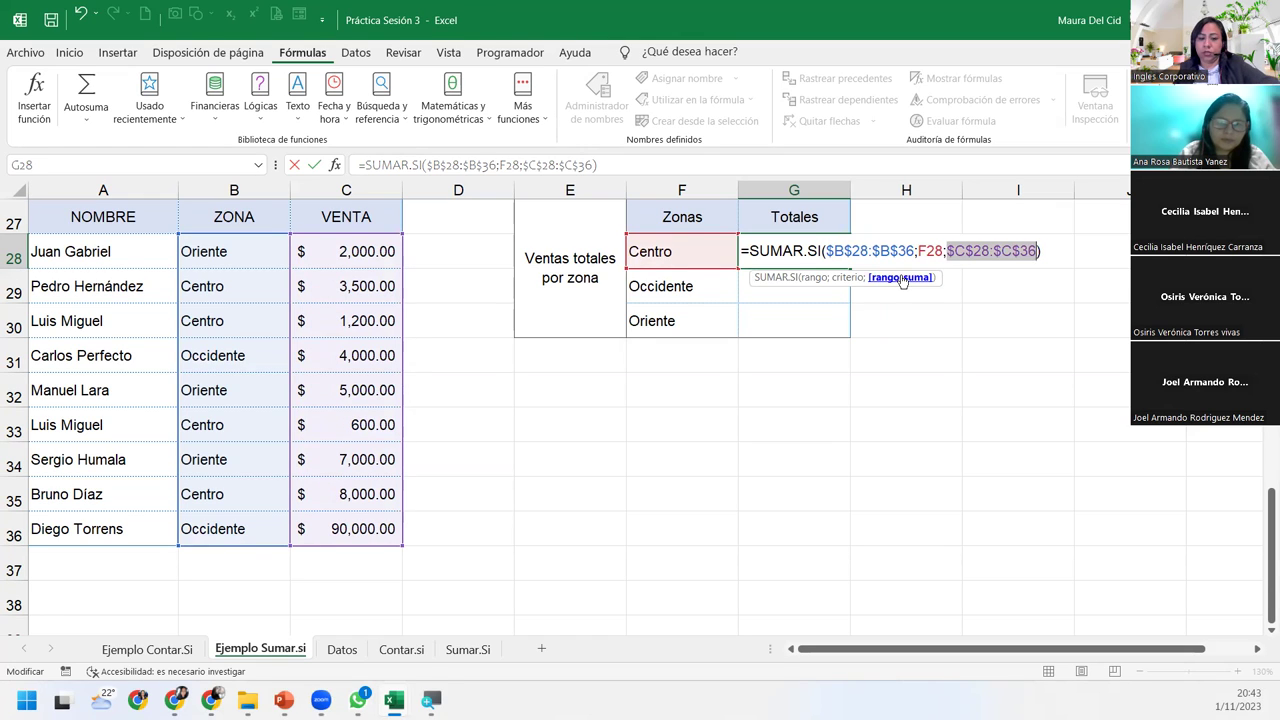
{"action": "key", "text": "Escape"}
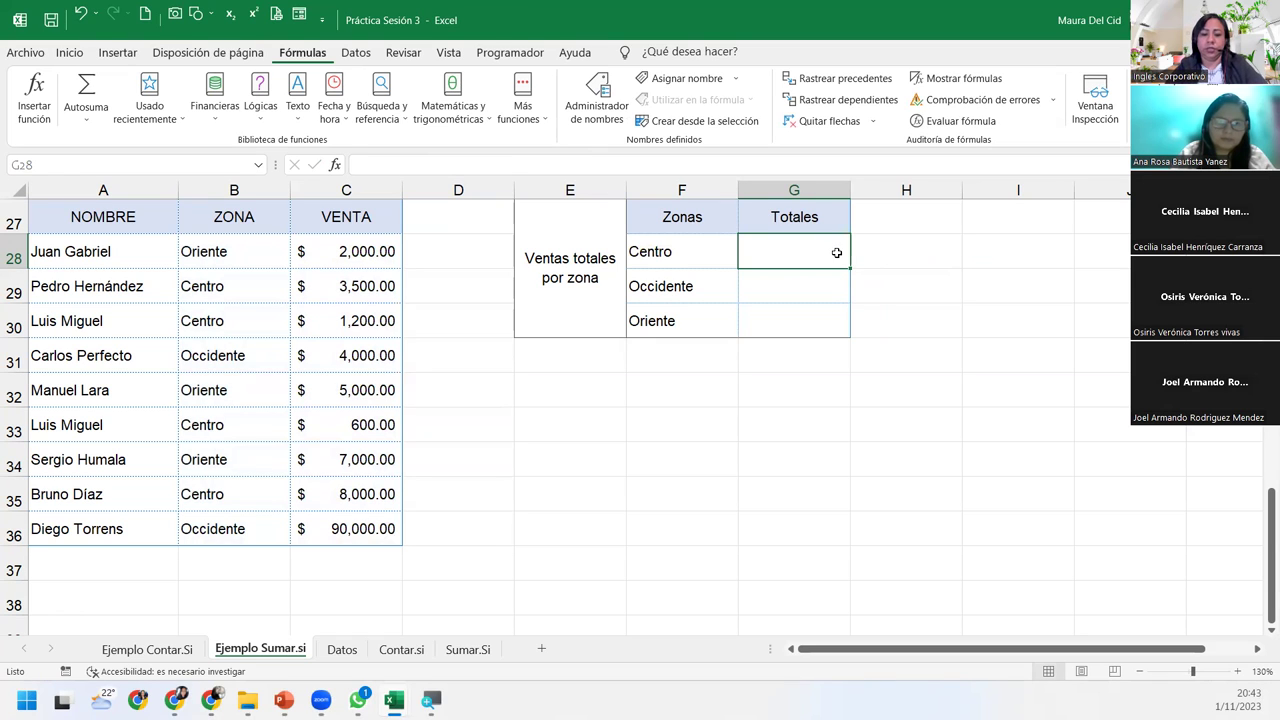
Start =SUMAR.SI in G28 with the absolute zone range $B$28:$B$36.
{"action": "type", "text": "=sumar"}
{"action": "key", "text": "Tab"}
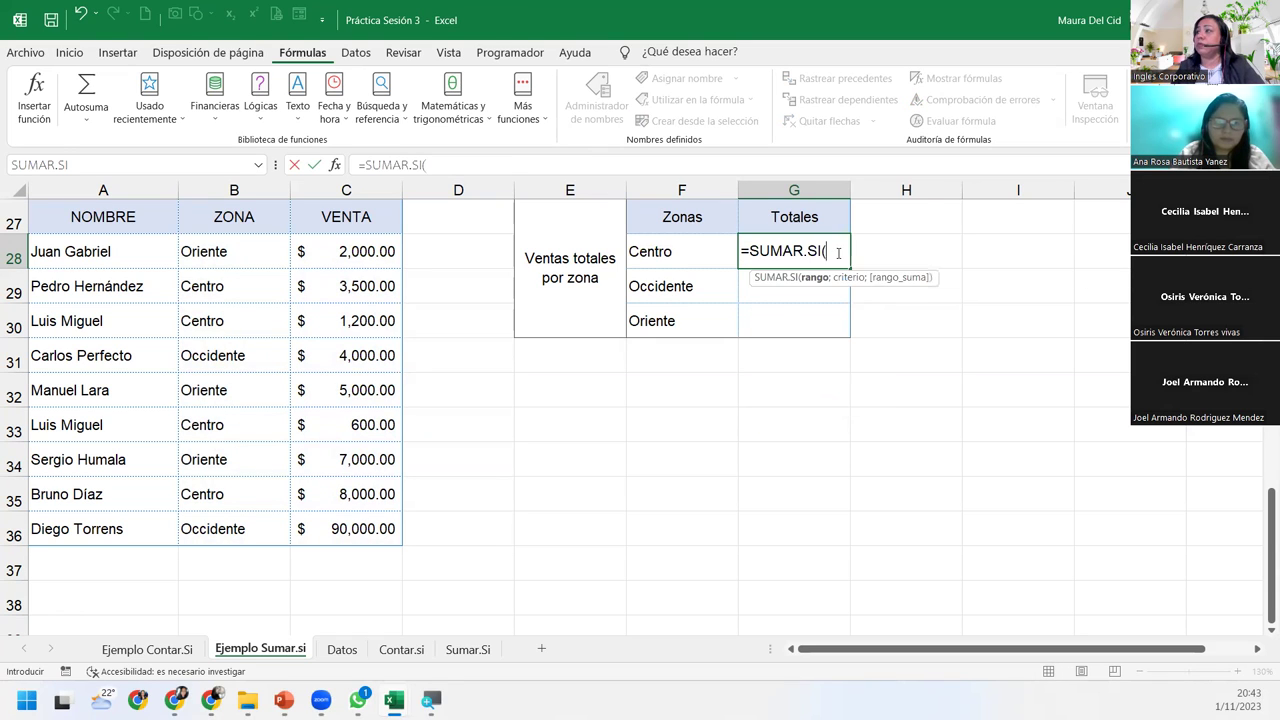
{"action": "left_click_drag", "start_coordinate": [251, 254], "coordinate": [272, 520]}
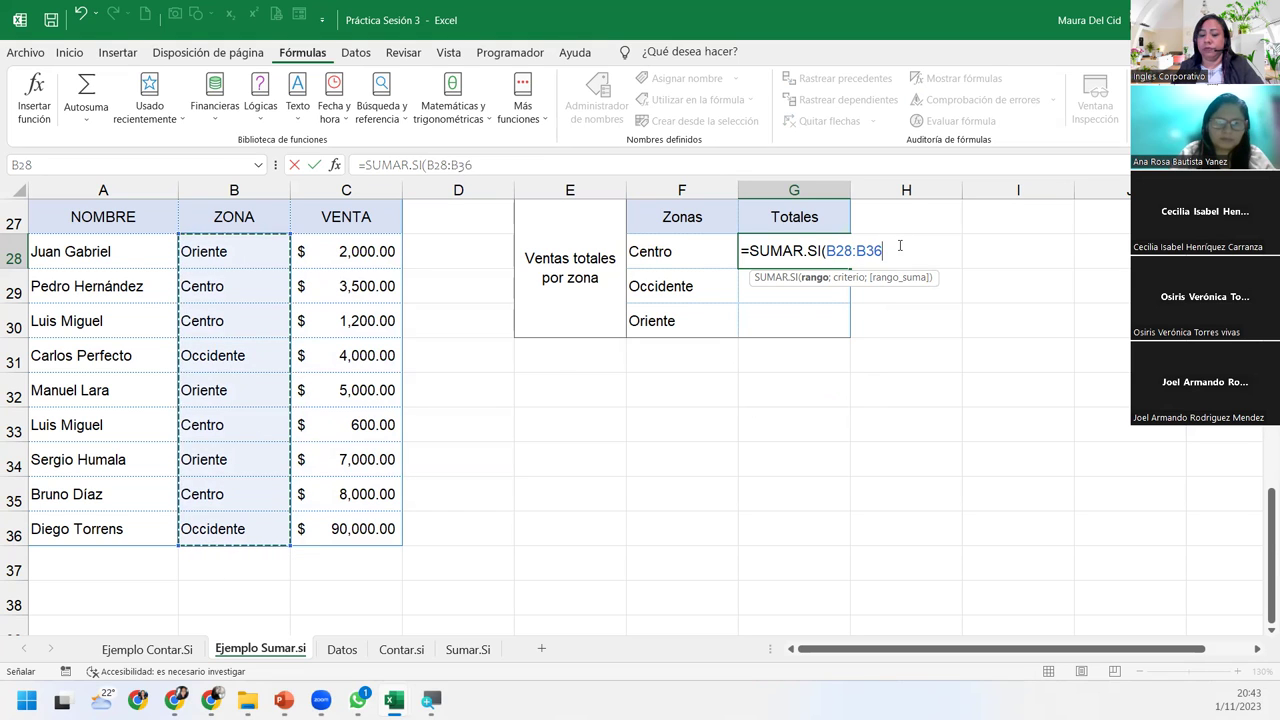
{"action": "type", "text": ";"}
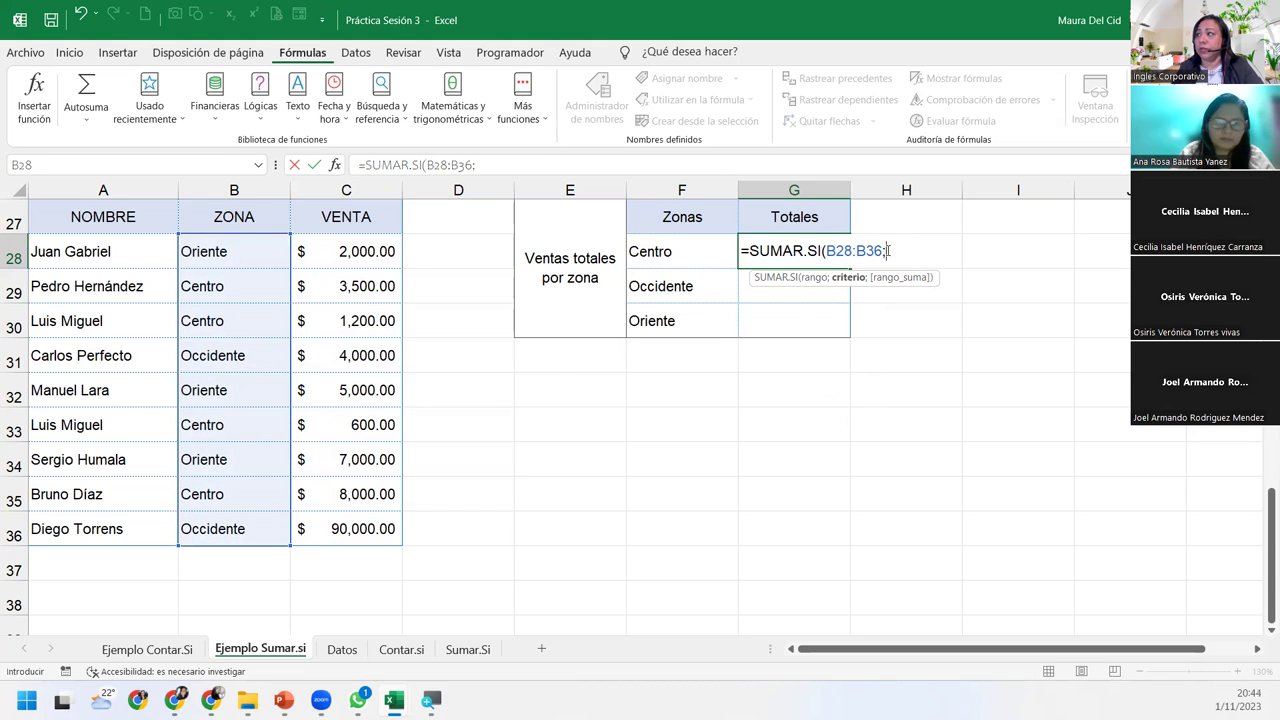
{"action": "left_click", "coordinate": [867, 251]}
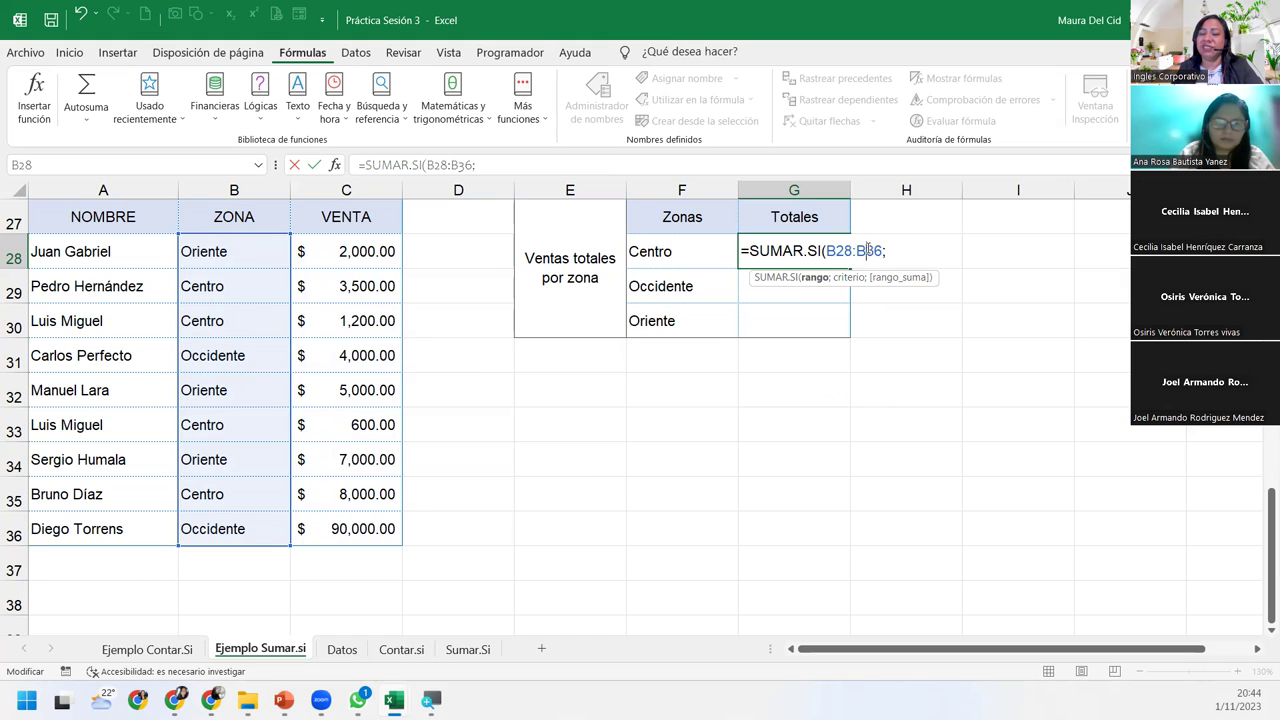
{"action": "left_click", "coordinate": [815, 277]}
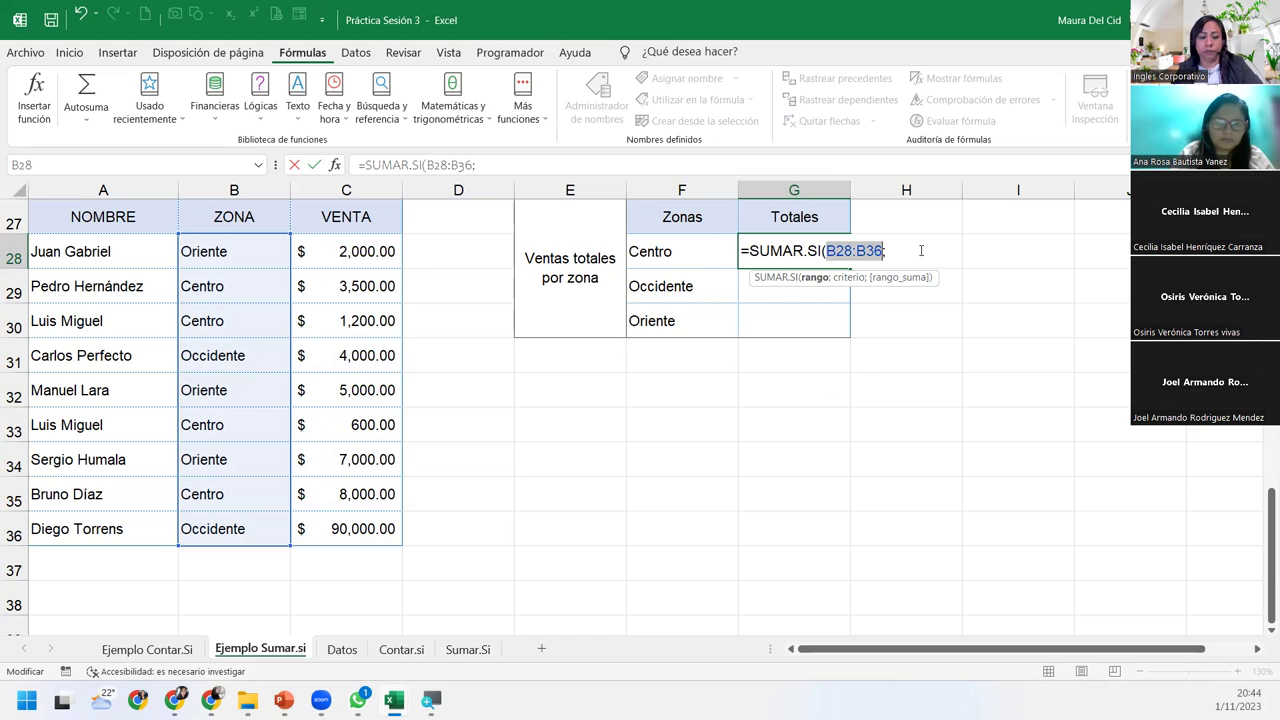
{"action": "key", "text": "F4"}
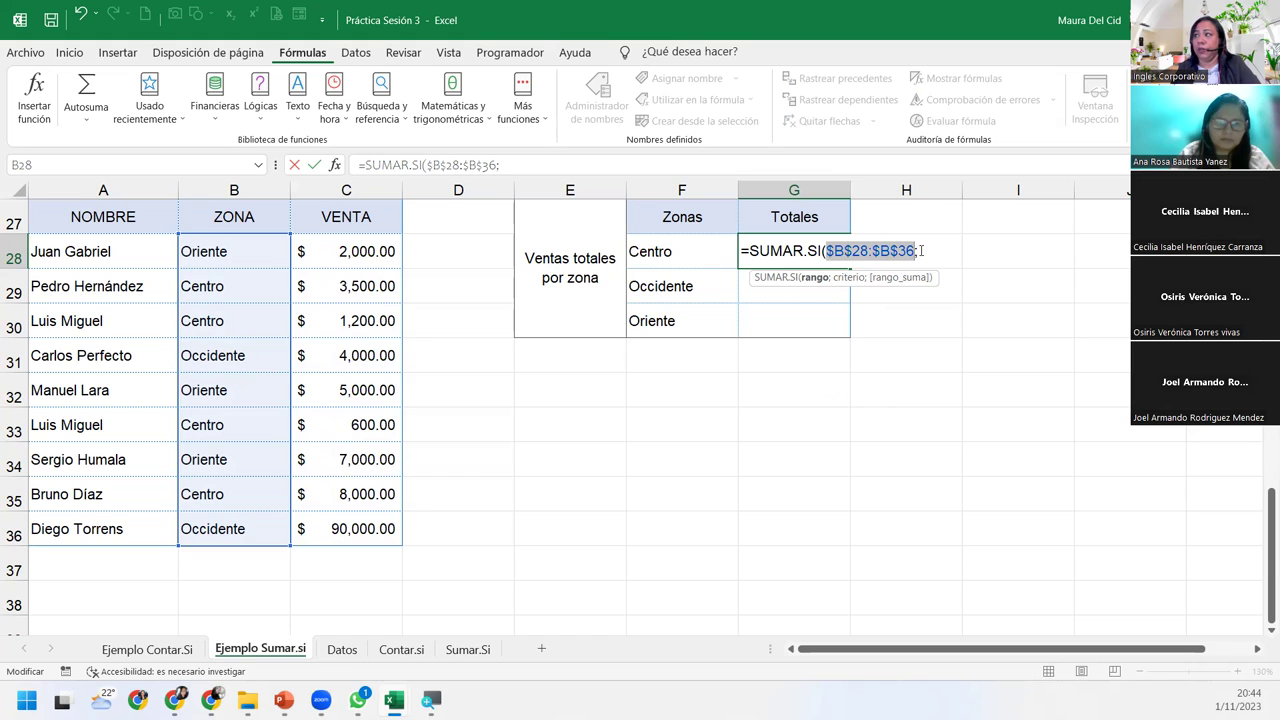
Finish the formula with criterion F28 and absolute sum range $C$28:$C$36, giving 13300.
{"action": "left_click", "coordinate": [927, 250]}
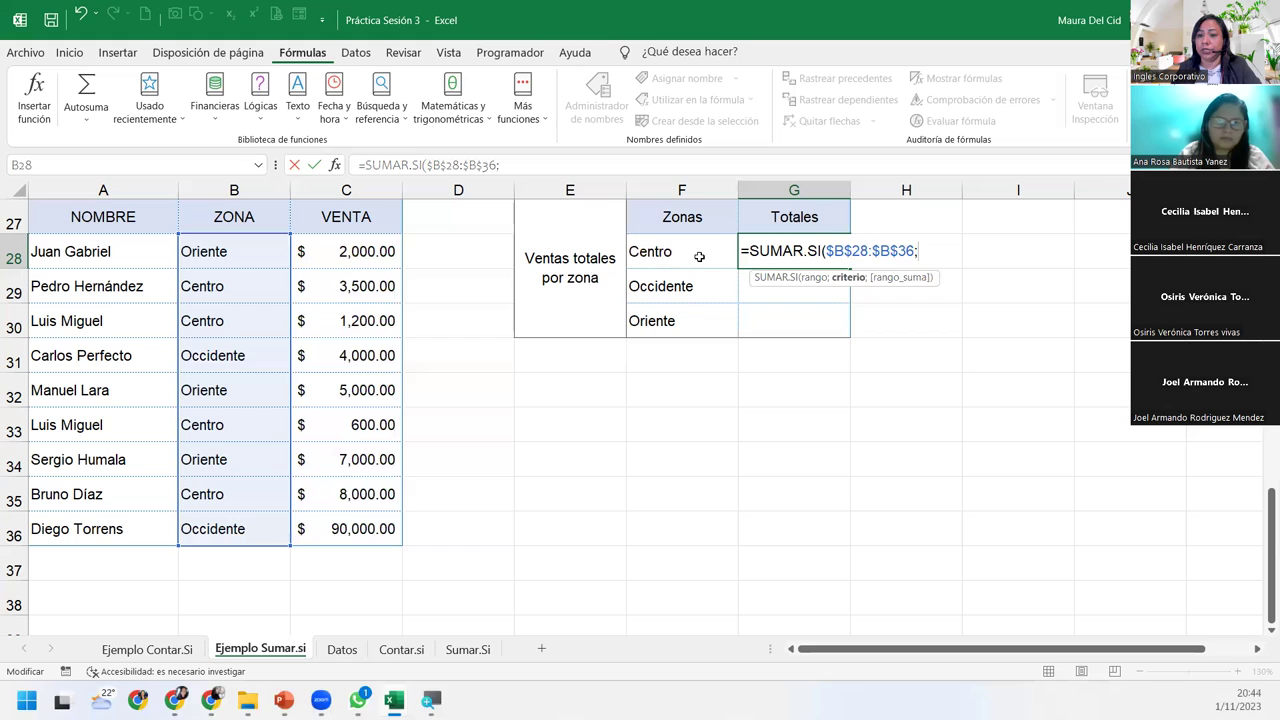
{"action": "left_click", "coordinate": [699, 257]}
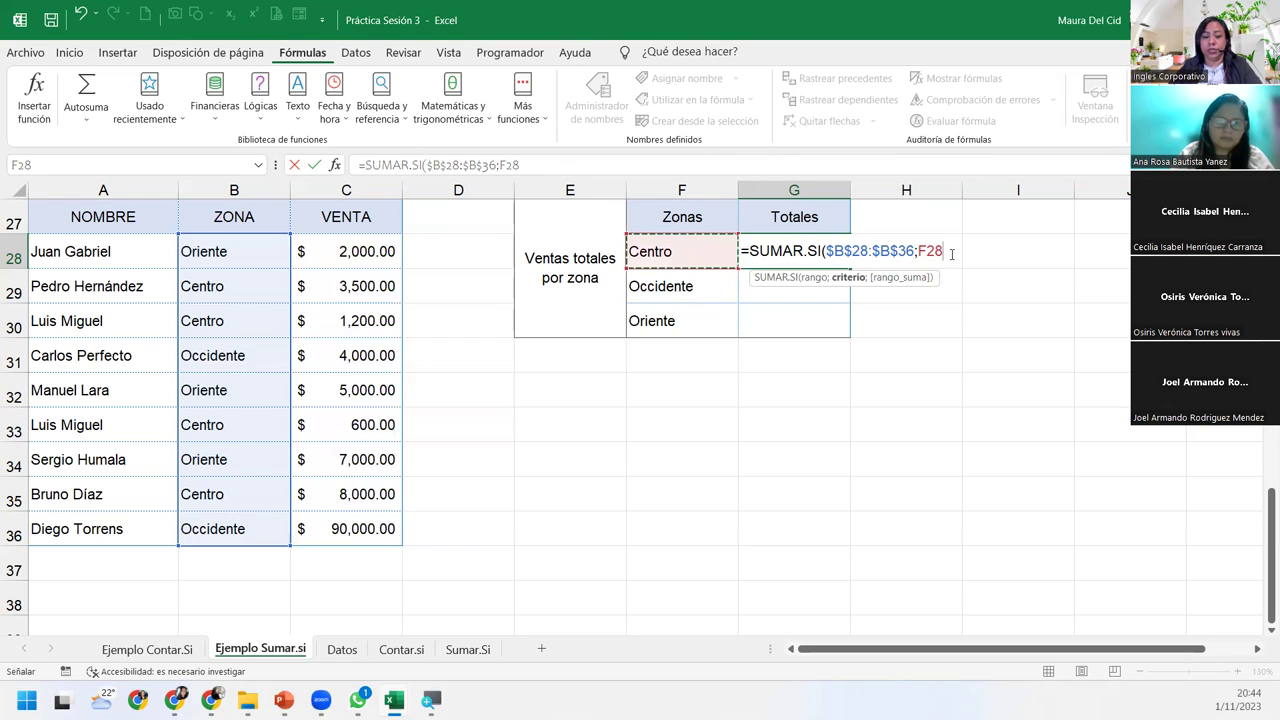
{"action": "type", "text": ";"}
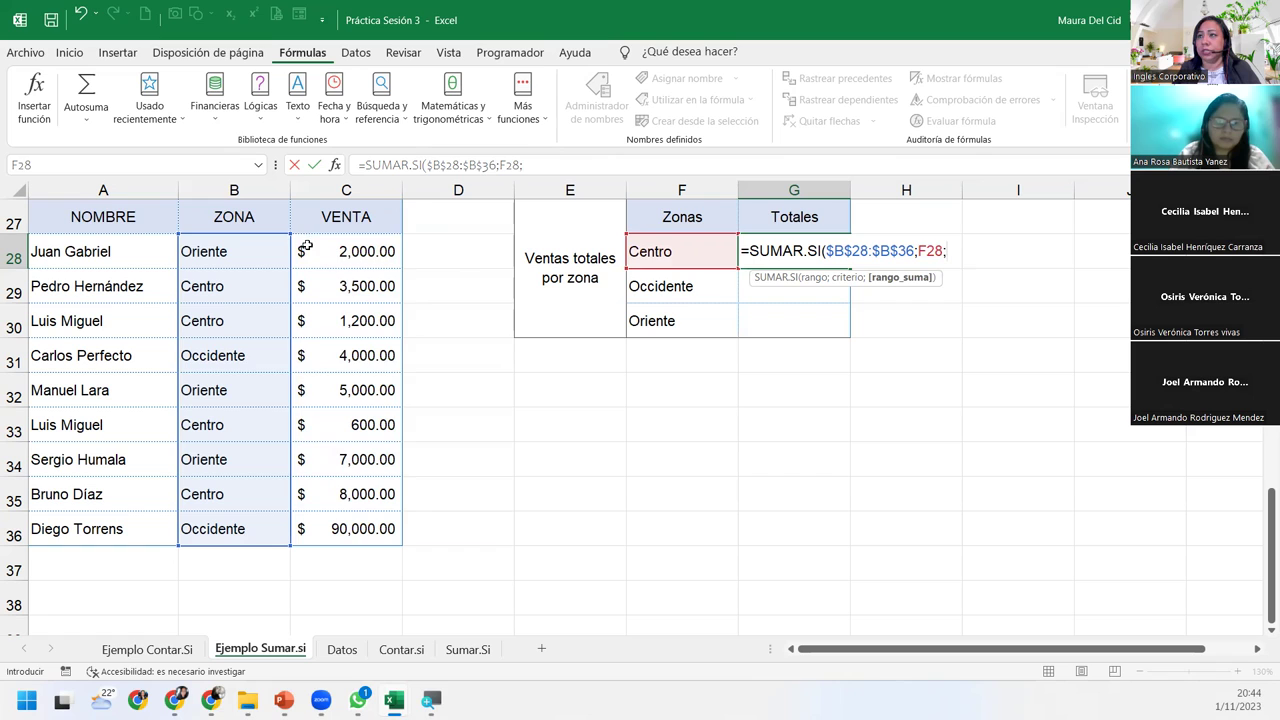
{"action": "left_click_drag", "start_coordinate": [305, 245], "coordinate": [349, 531]}
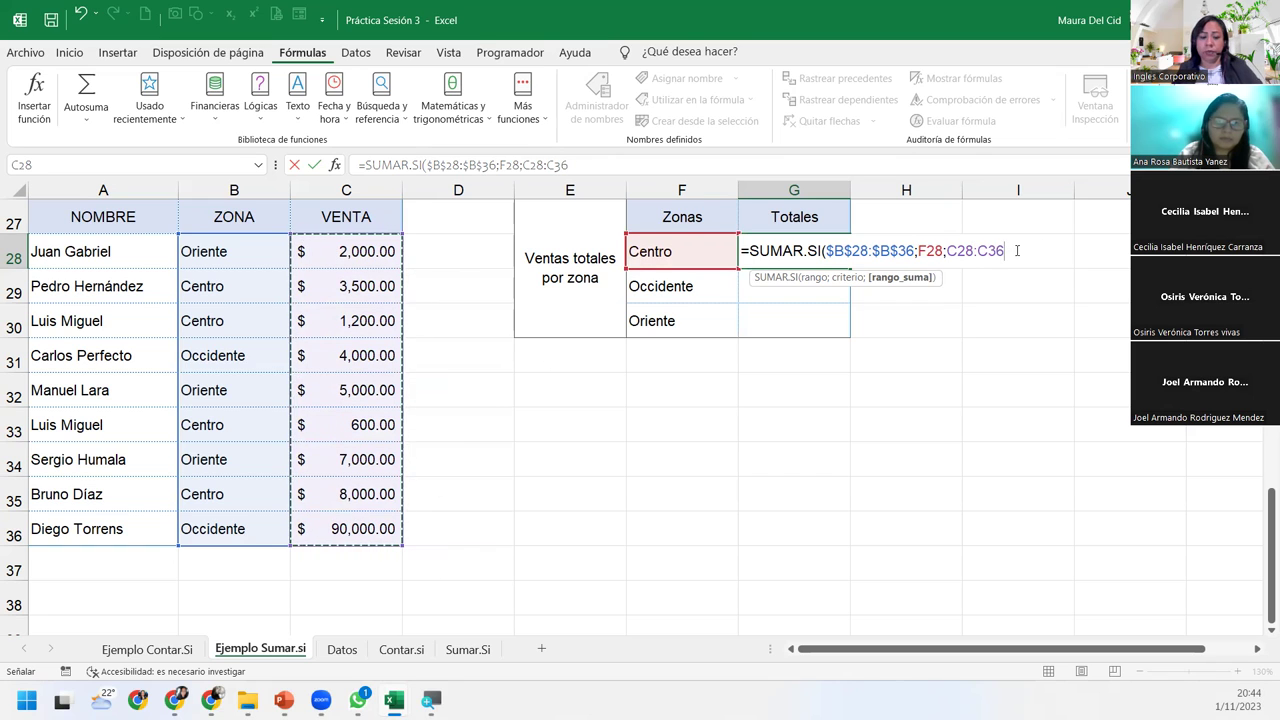
{"action": "key", "text": "F4"}
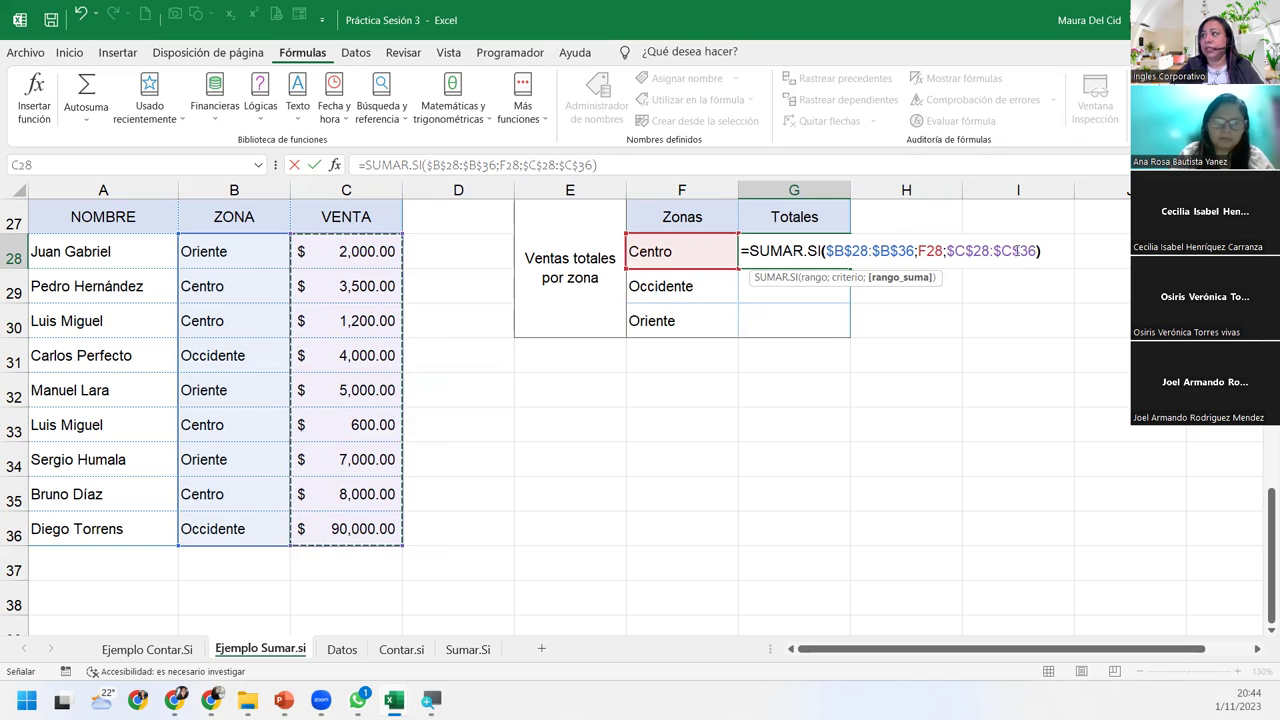
{"action": "type", "text": ")"}
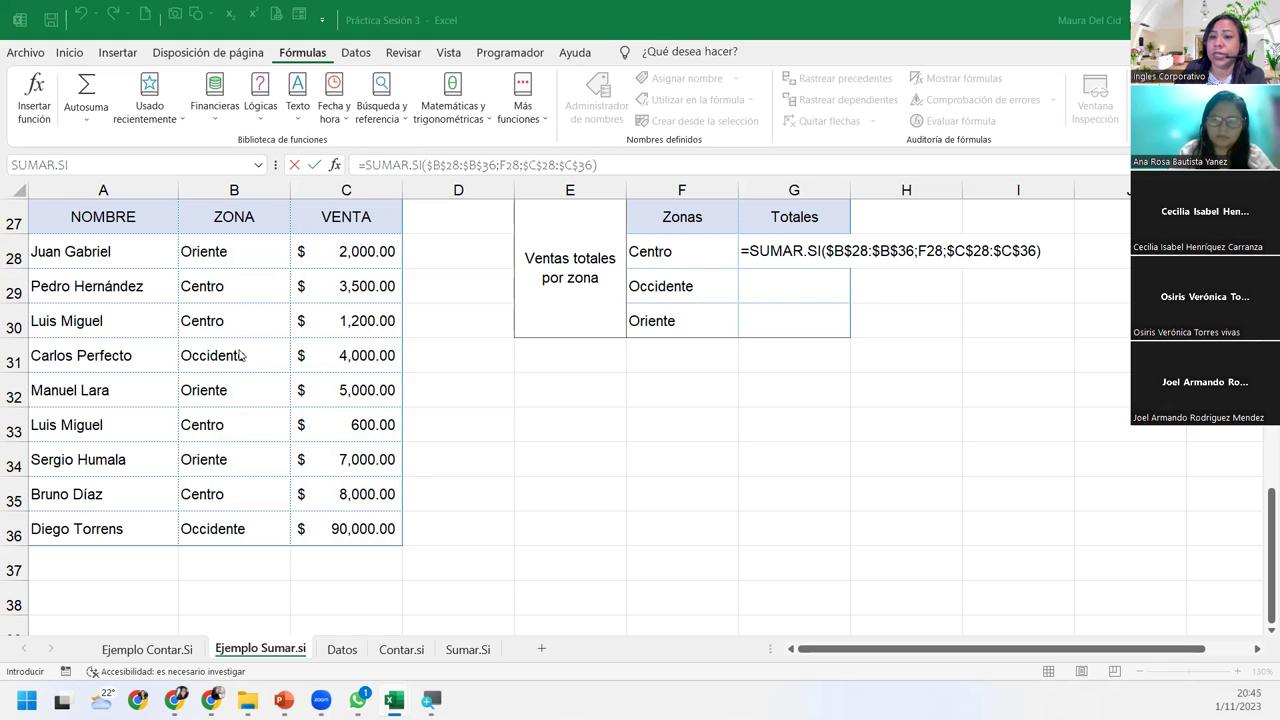
{"action": "left_click", "coordinate": [935, 250]}
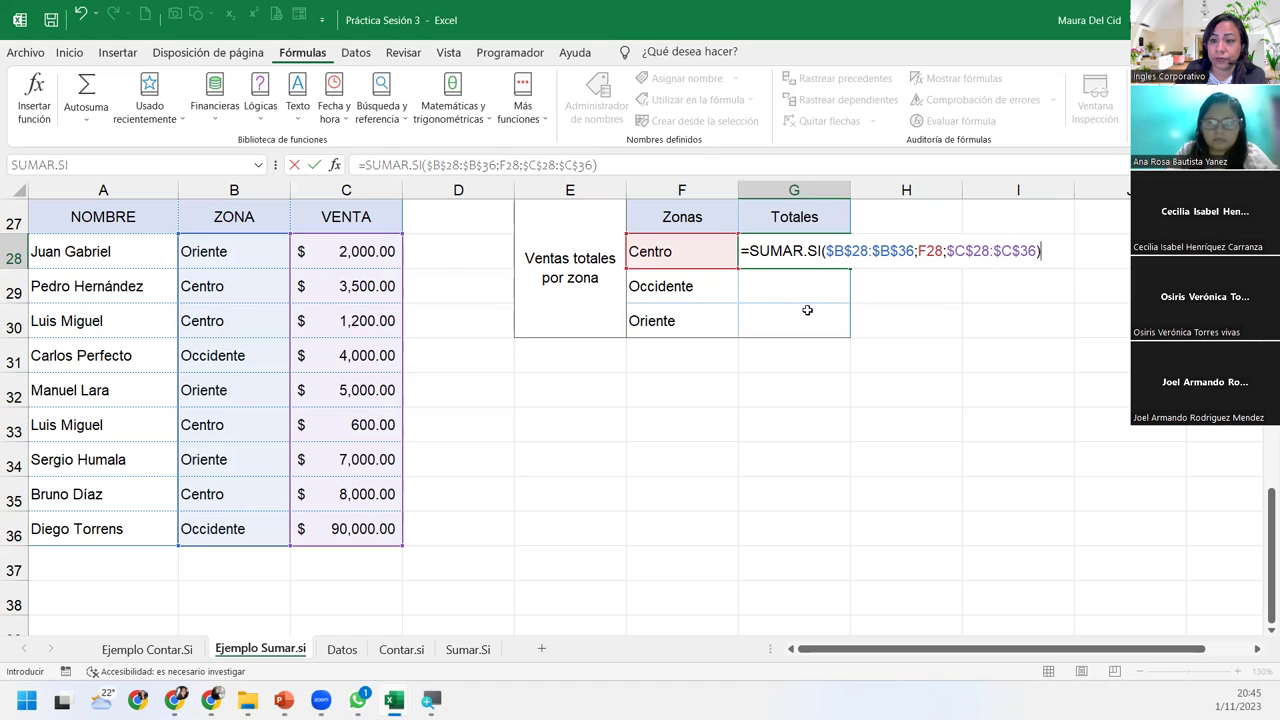
{"action": "left_click", "coordinate": [1062, 256]}
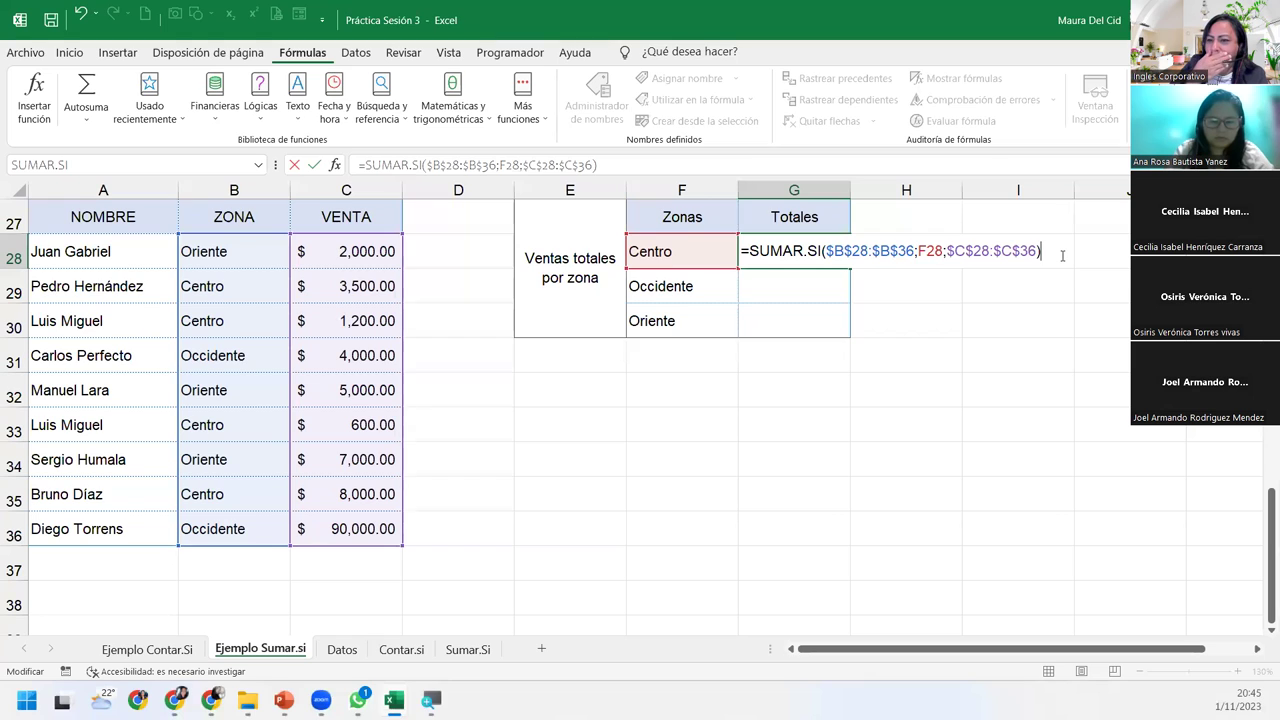
{"action": "key", "text": "Return"}
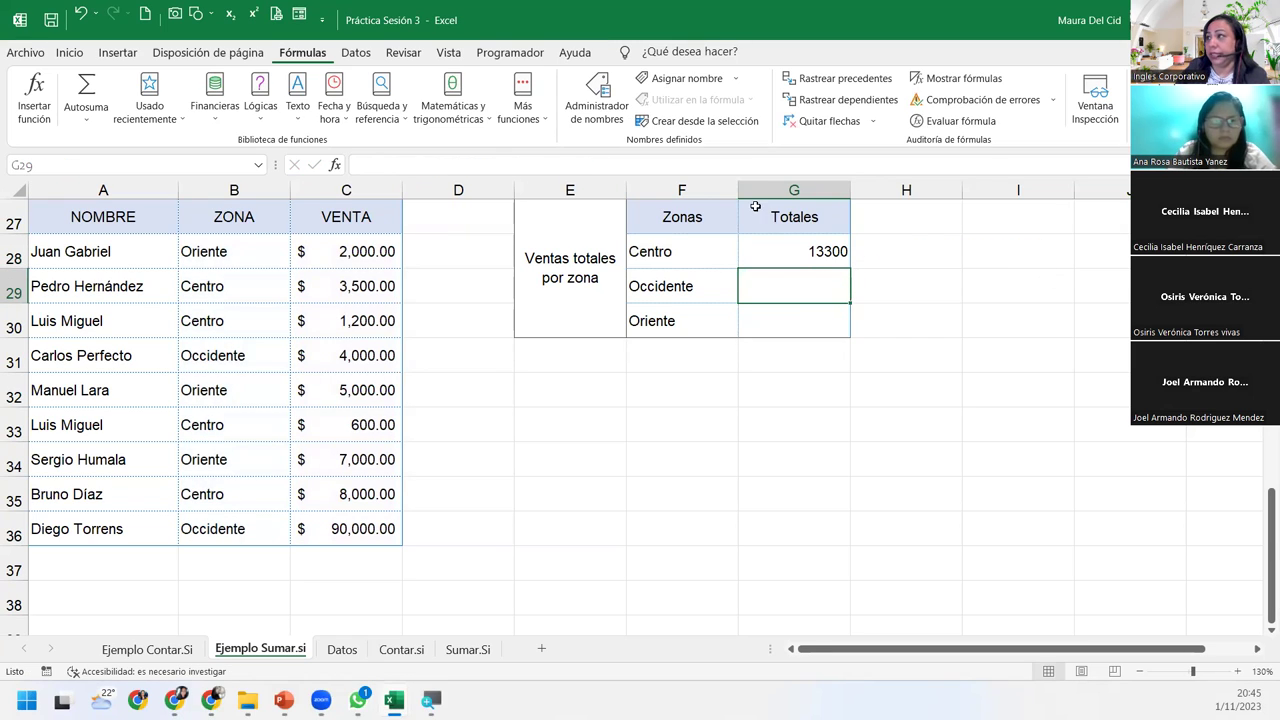
Fill G28's SUMAR.SI formula down to Occidente and Oriente without formatting.
{"action": "left_click", "coordinate": [808, 251]}
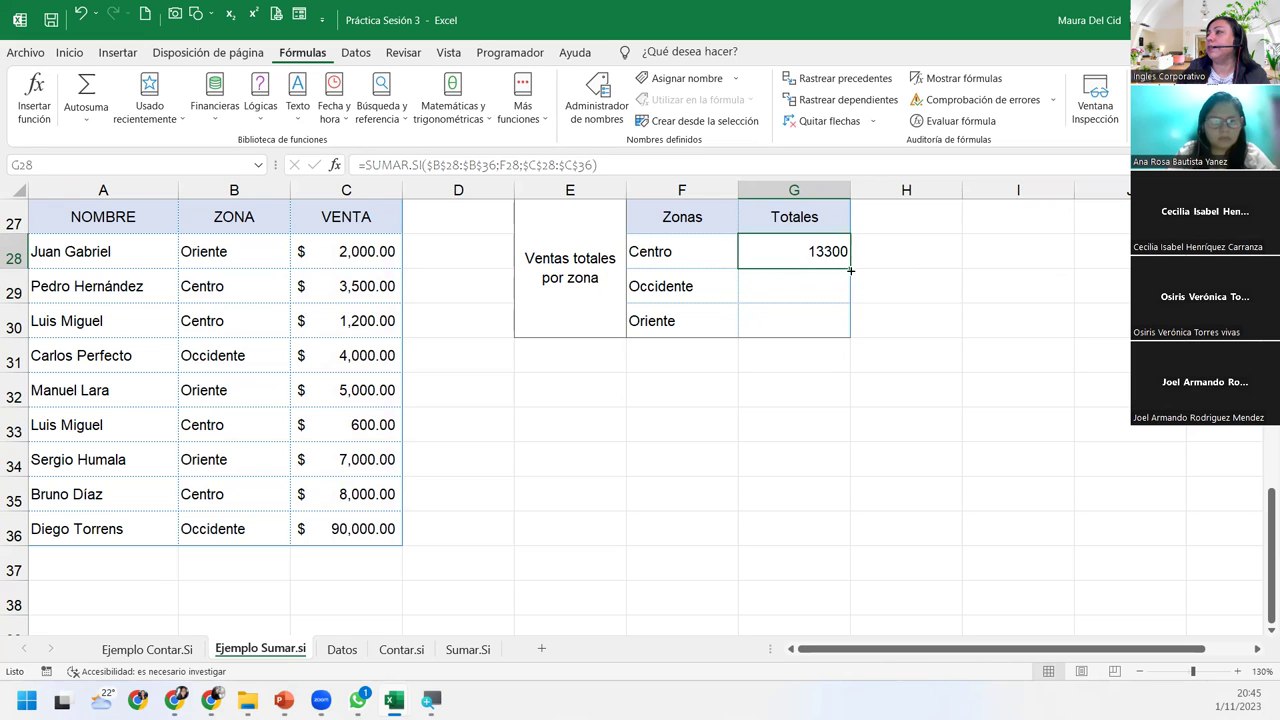
{"action": "double_click", "coordinate": [850, 269]}
{"action": "left_click", "coordinate": [862, 348]}
{"action": "left_click", "coordinate": [932, 408]}
Apply Contabilidad format to G28:G30, showing $13,300.00, $94,000.00 and $14,000.00.
{"action": "left_click", "coordinate": [845, 350]}
{"action": "left_click_drag", "start_coordinate": [785, 252], "coordinate": [792, 322]}
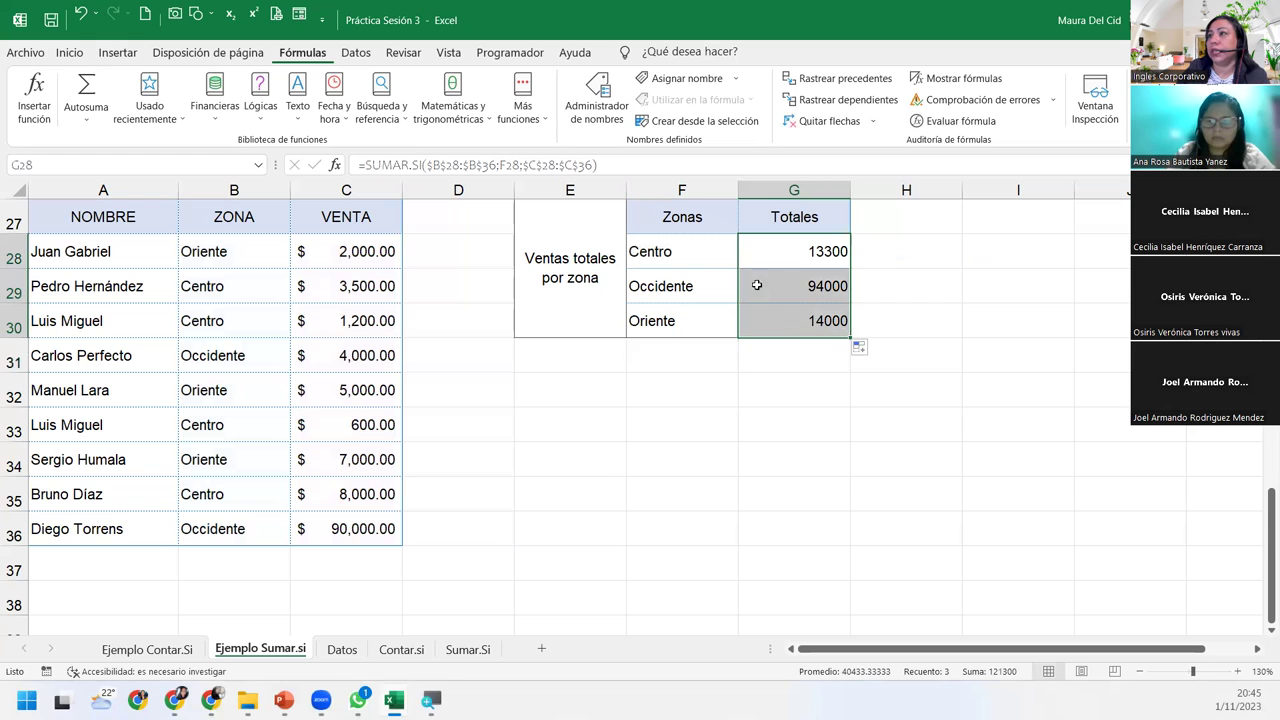
{"action": "left_click", "coordinate": [78, 53]}
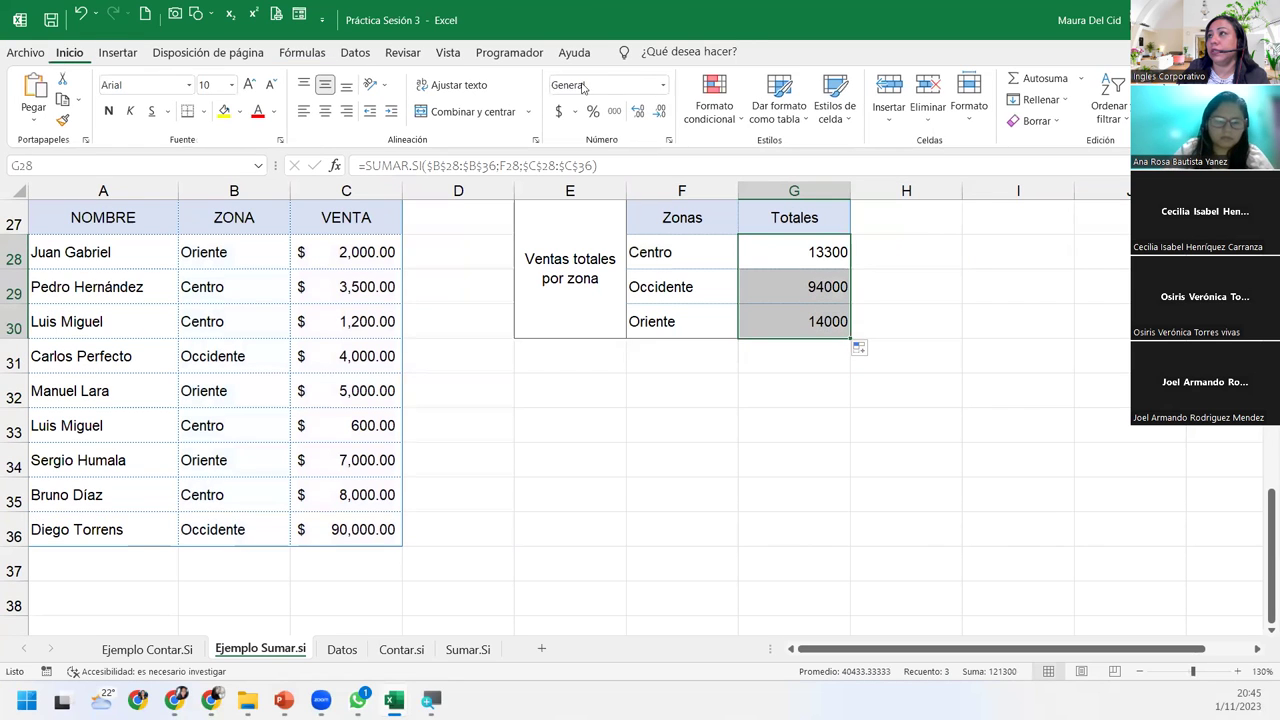
{"action": "left_click", "coordinate": [662, 85]}
{"action": "left_click", "coordinate": [622, 228]}
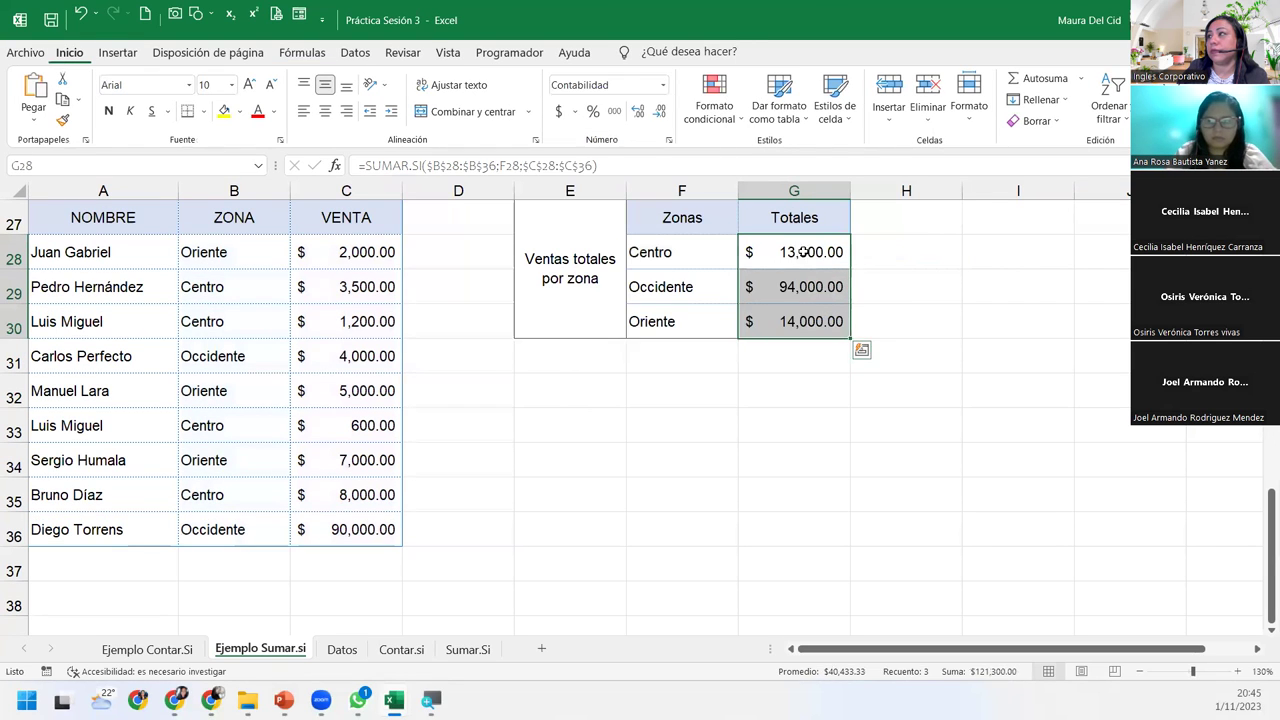
{"action": "left_click", "coordinate": [812, 280]}
{"action": "left_click", "coordinate": [794, 252]}
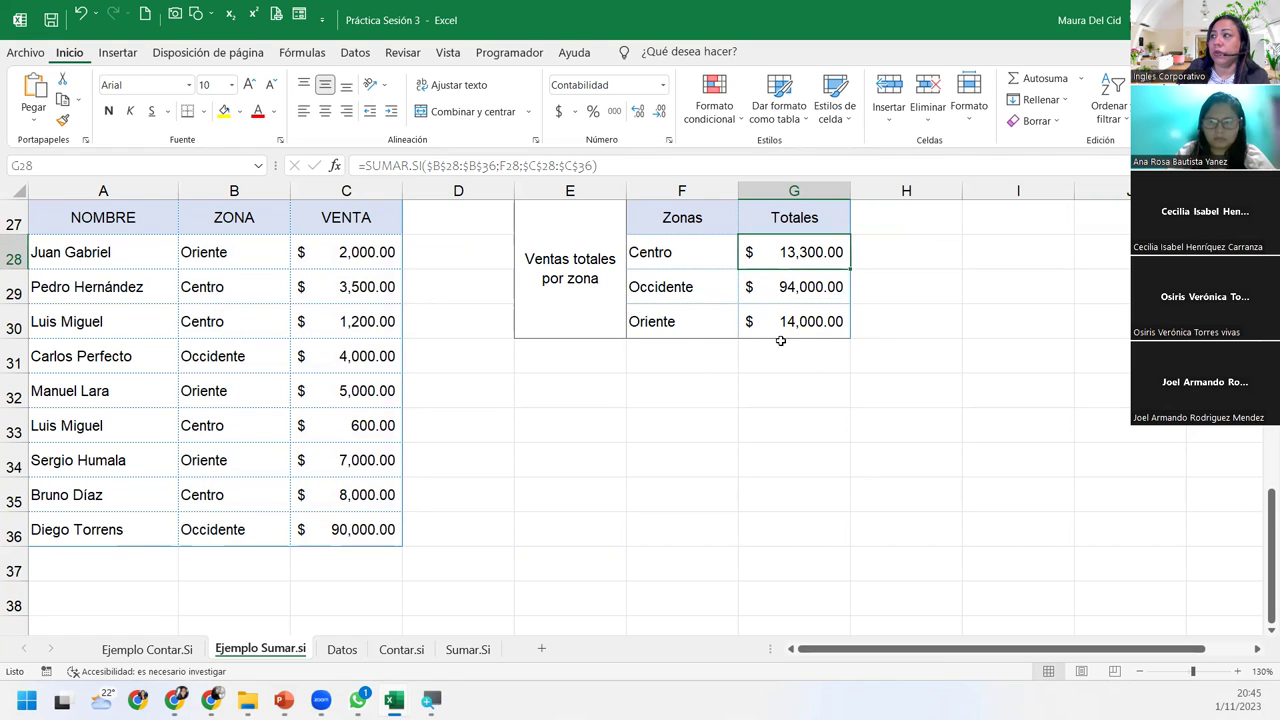
{"action": "left_click", "coordinate": [786, 354]}
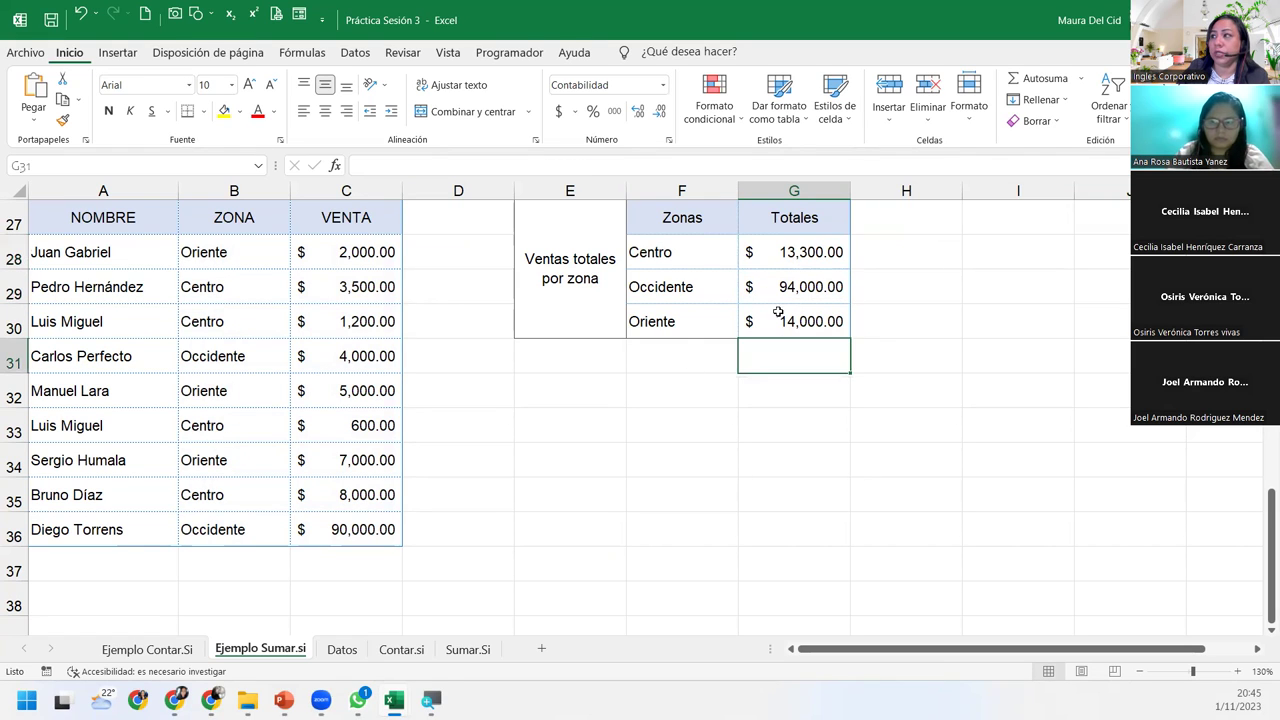
AutoSum the VENTA column into C37, totaling $121,300.00.
{"action": "left_click", "coordinate": [364, 556]}
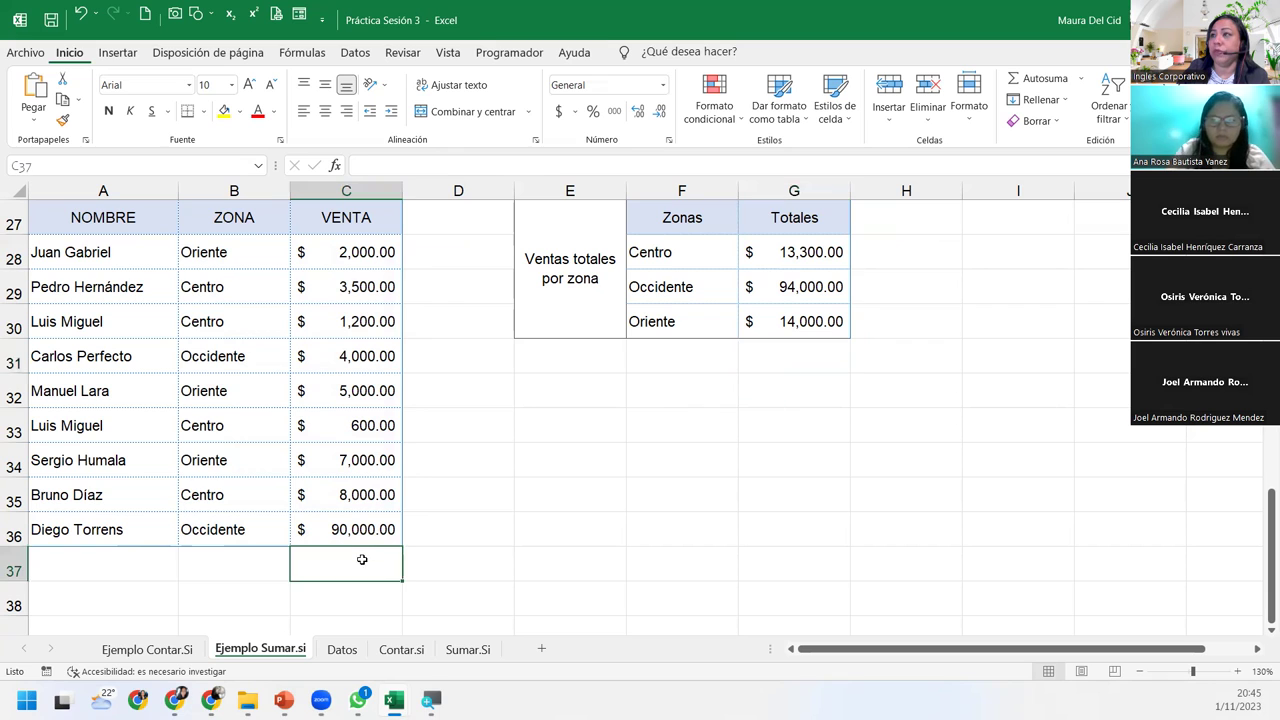
{"action": "left_click", "coordinate": [1029, 80]}
{"action": "key", "text": "Return"}
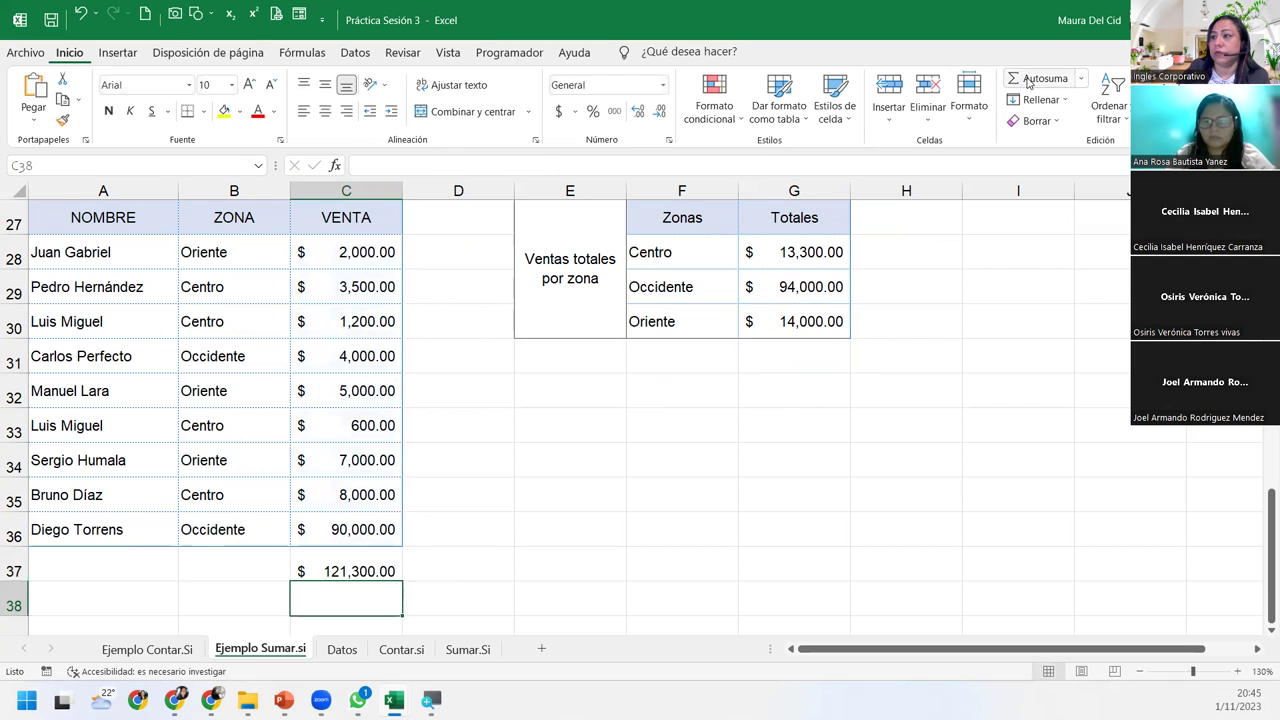
Put =SUMA(G28:G30) in G31, matching the $121,300.00 sales total.
{"action": "left_click", "coordinate": [787, 351]}
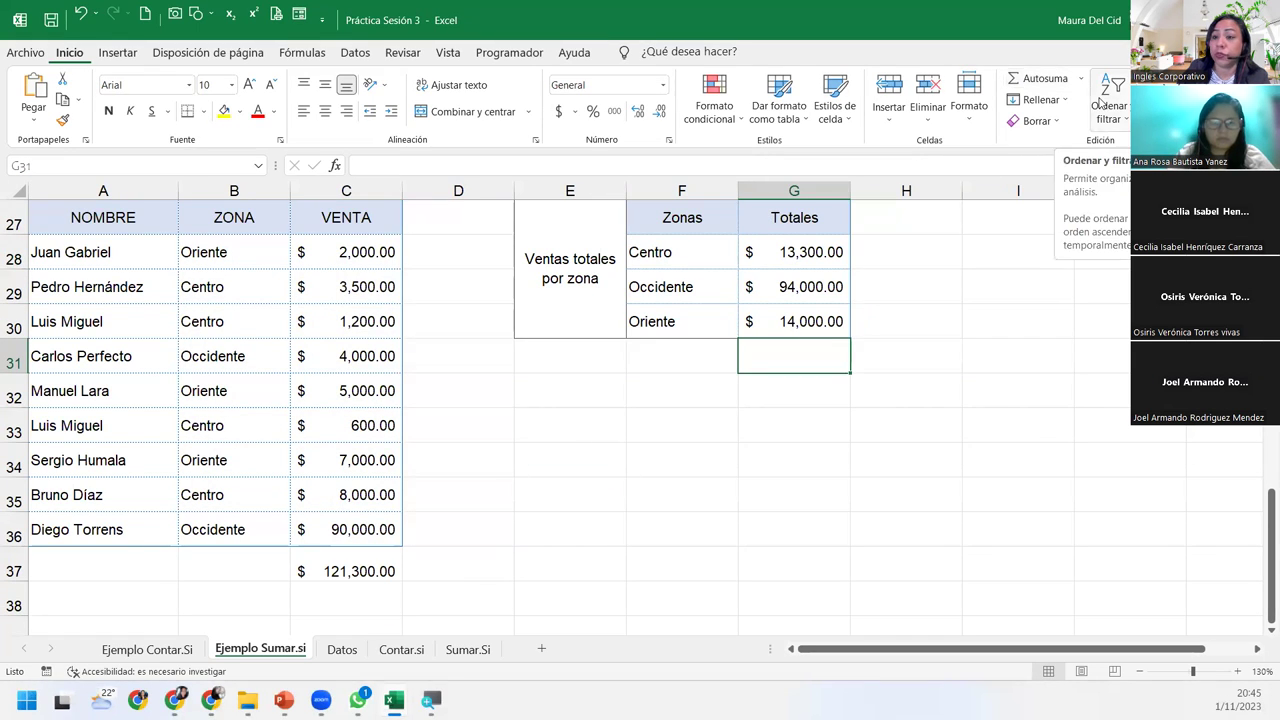
{"action": "left_click", "coordinate": [1015, 78]}
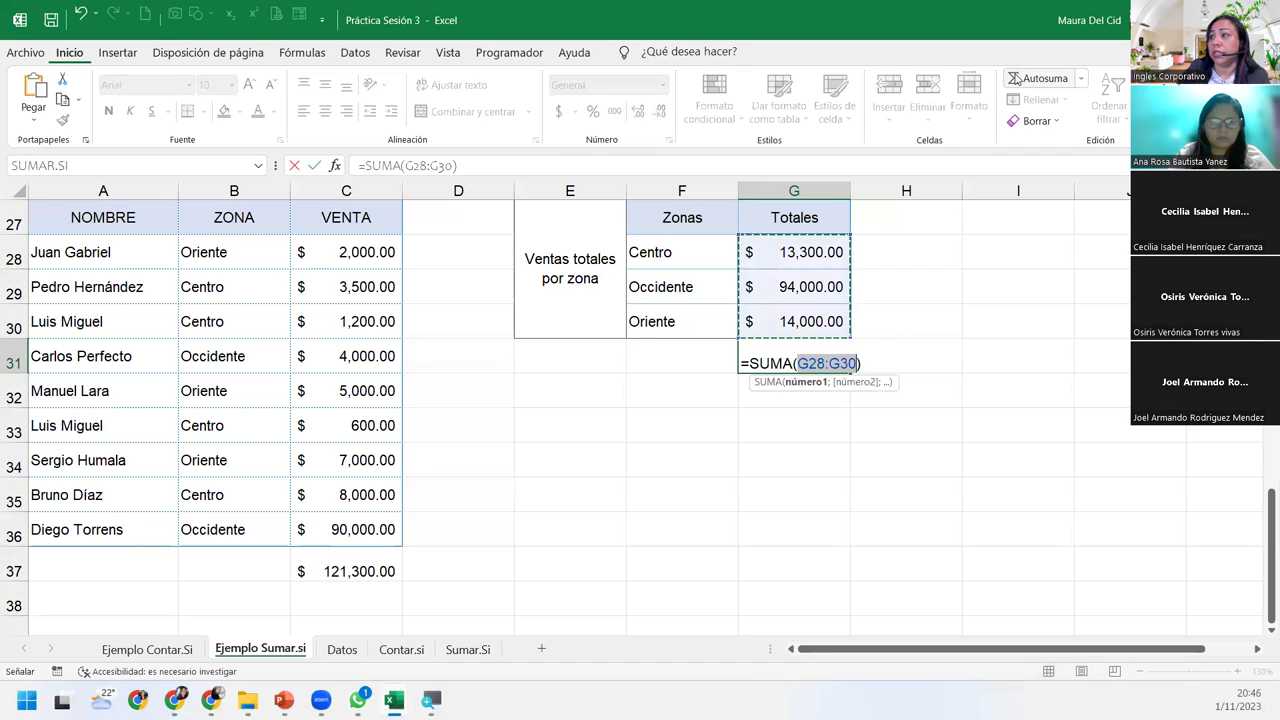
{"action": "key", "text": "Return"}
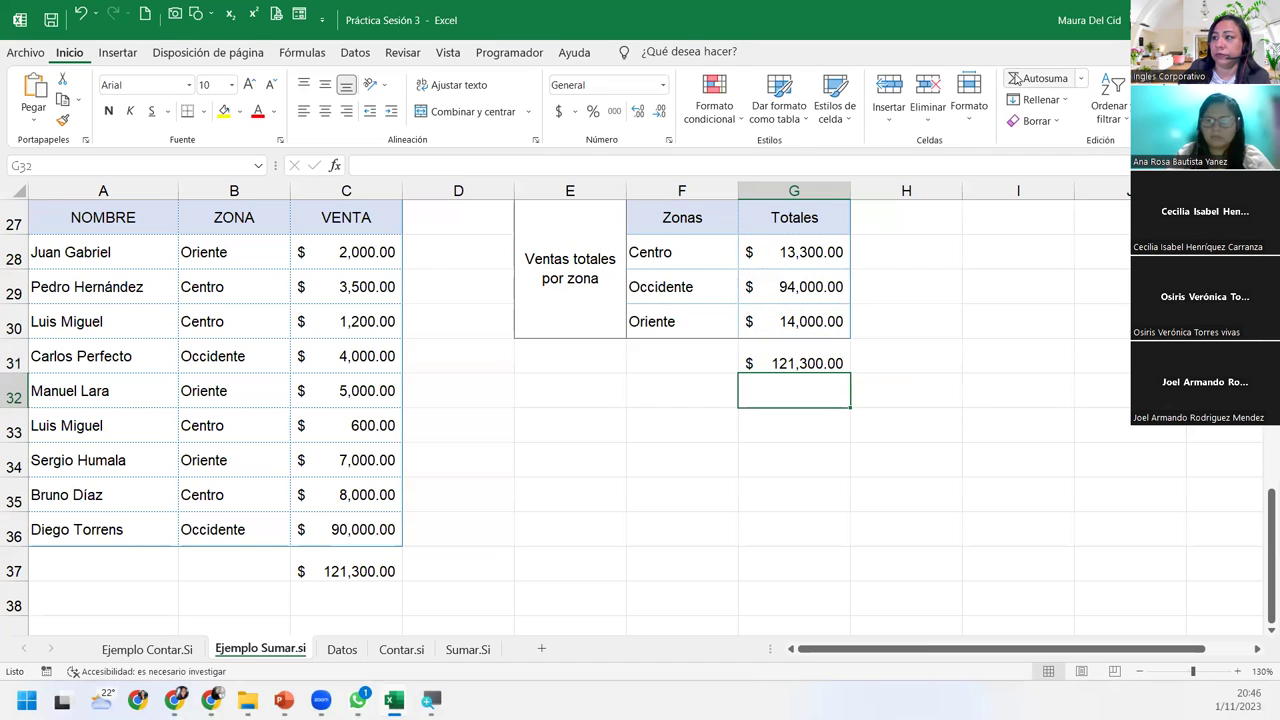
{"action": "left_click", "coordinate": [348, 572]}
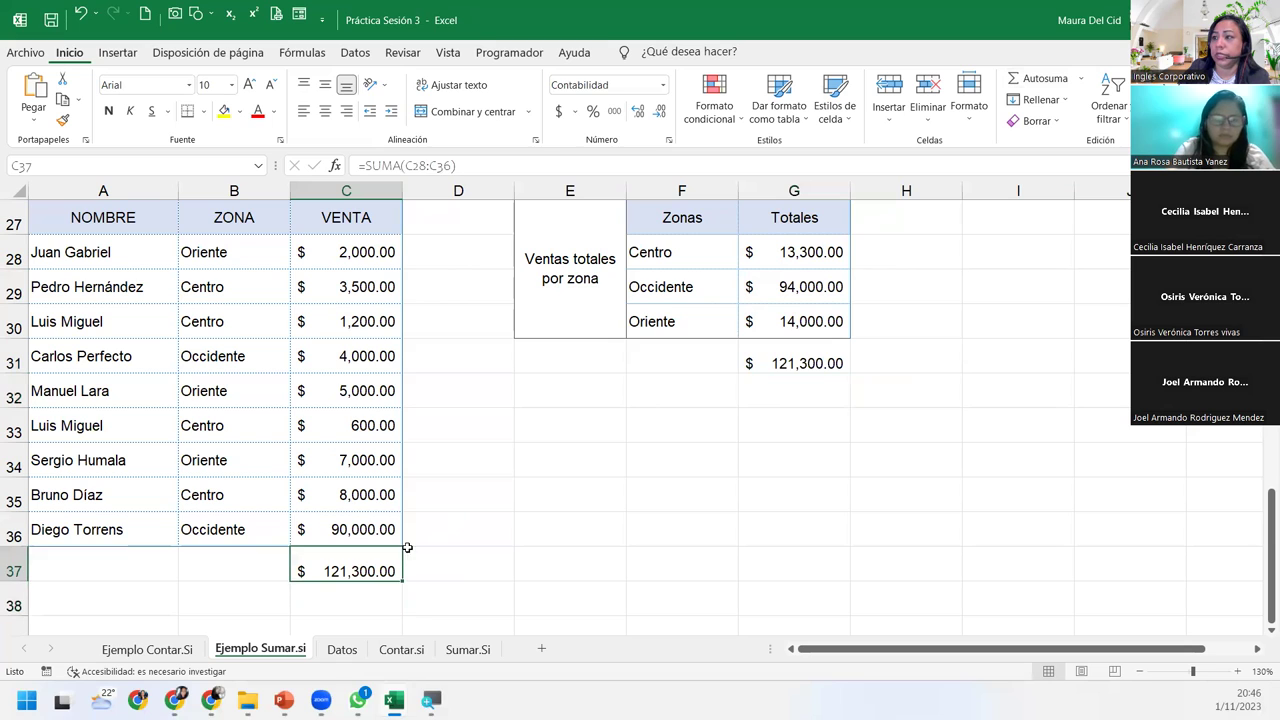
{"action": "left_click", "coordinate": [822, 358]}
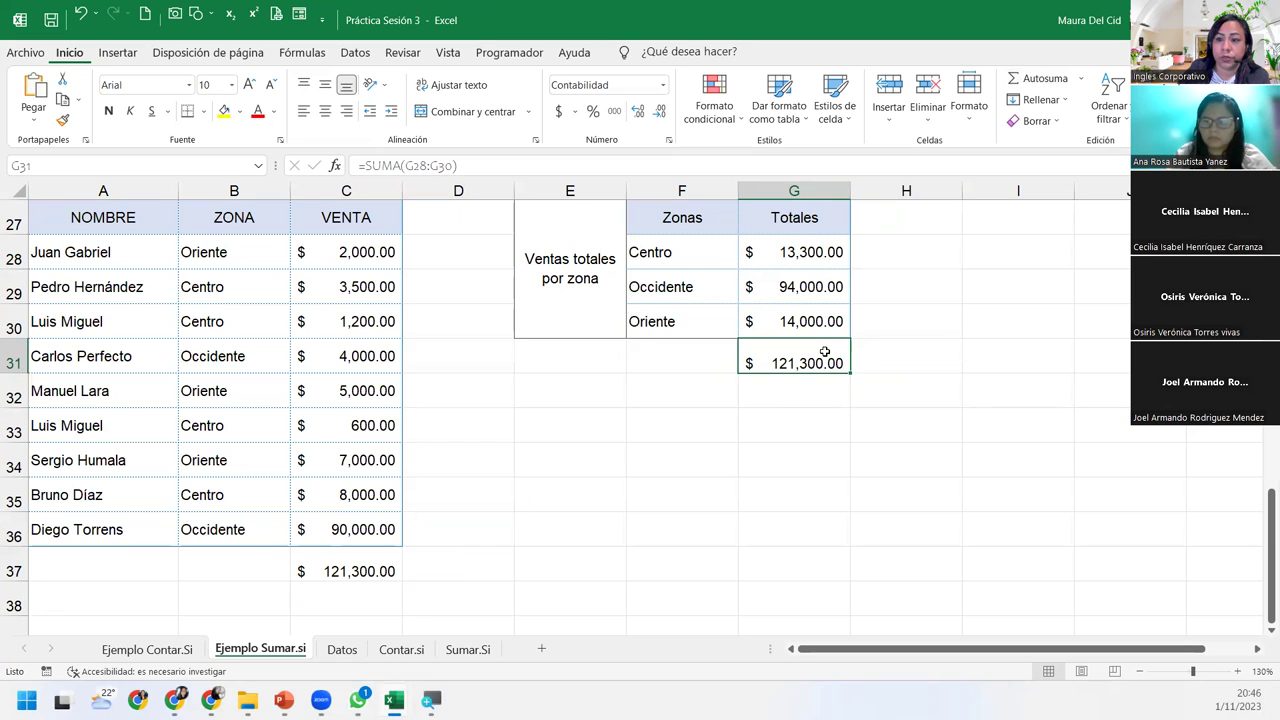
{"action": "left_click_drag", "start_coordinate": [818, 252], "coordinate": [817, 311]}
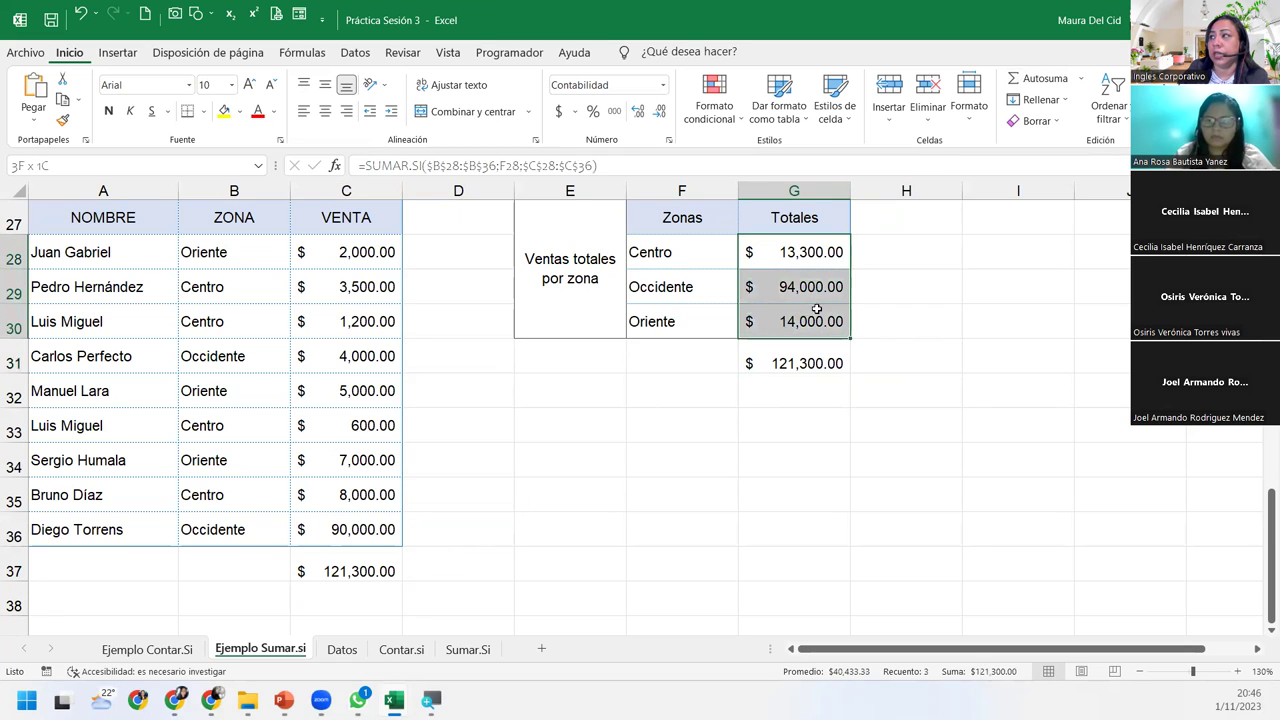
{"action": "key", "text": "ctrl+v"}
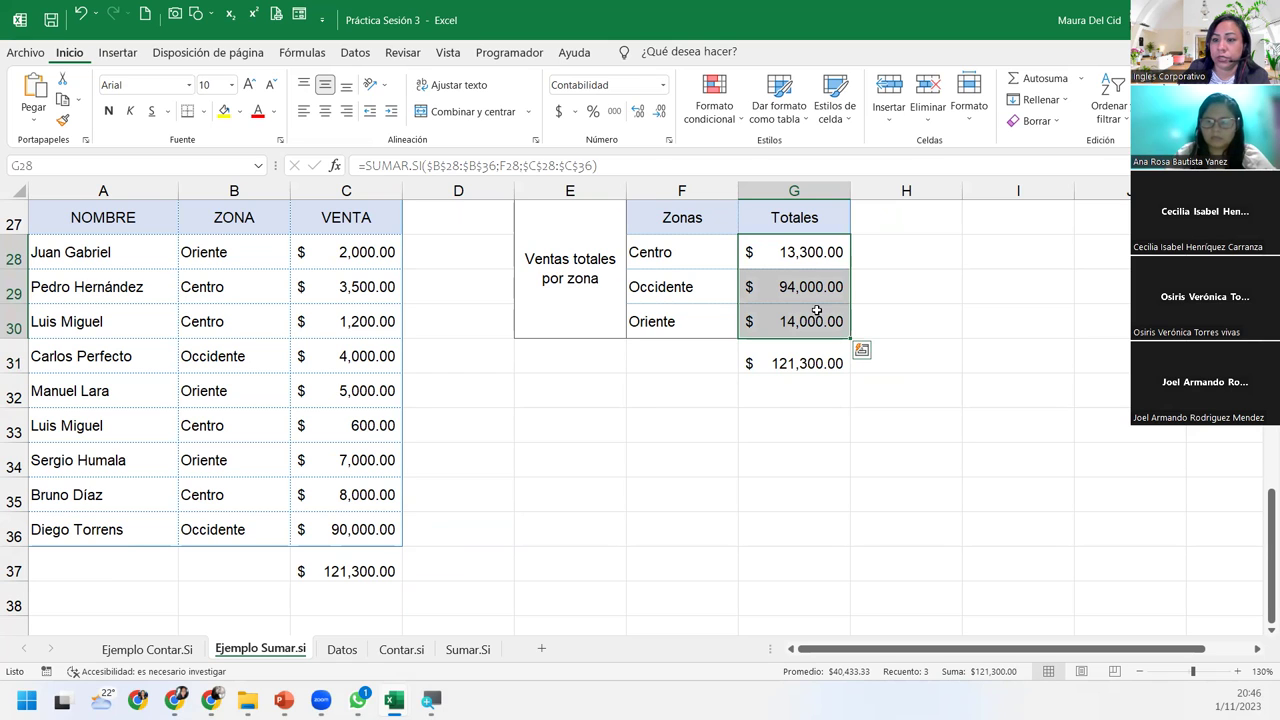
{"action": "left_click", "coordinate": [700, 255]}
{"action": "left_click", "coordinate": [694, 288]}
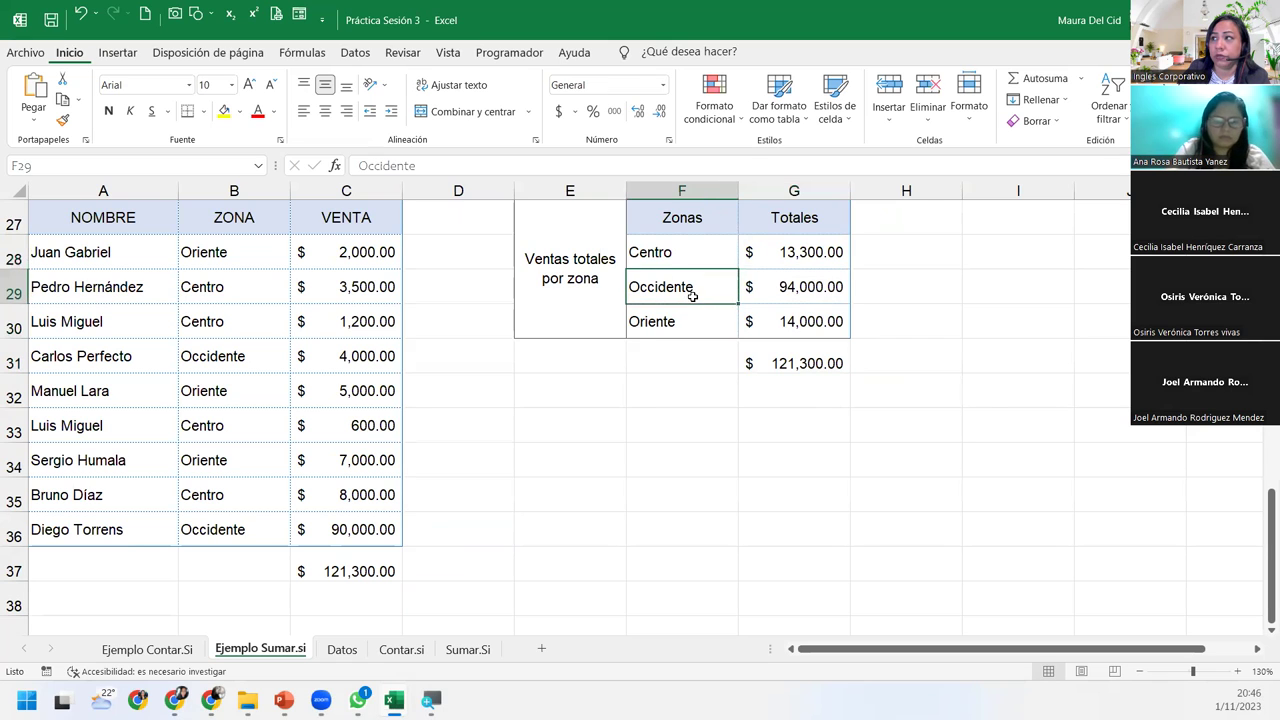
{"action": "left_click", "coordinate": [702, 321]}
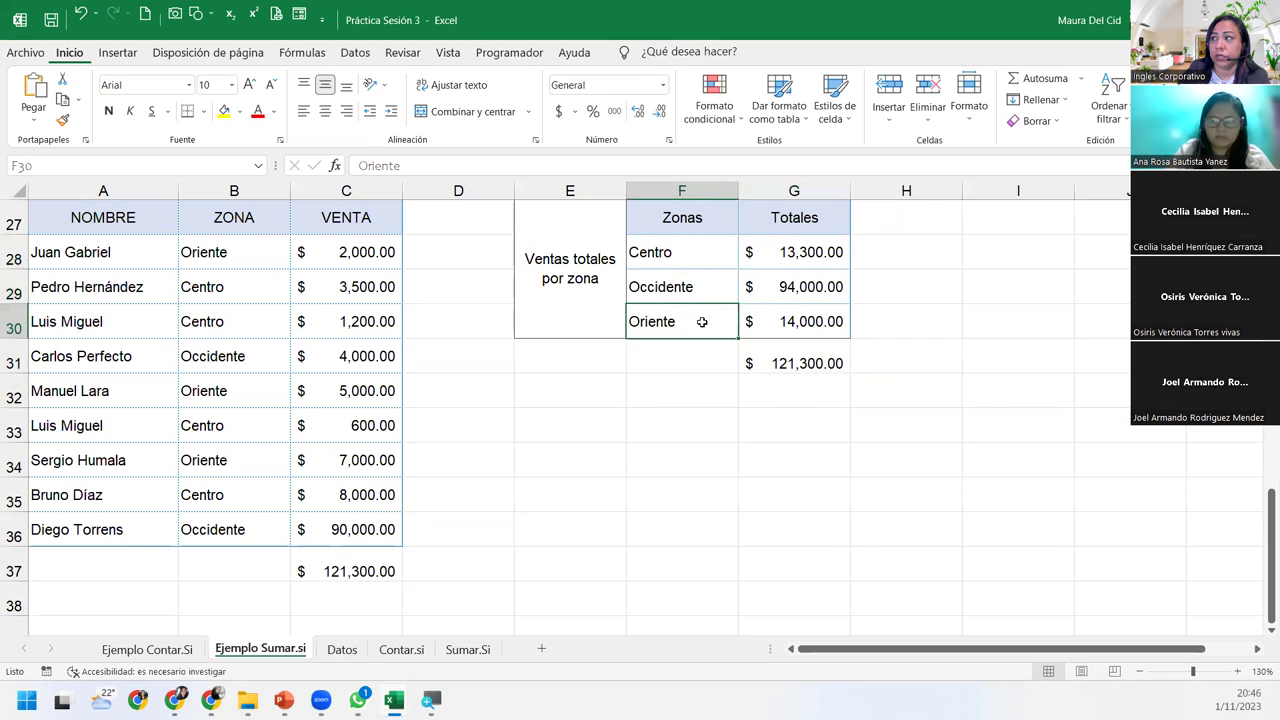
{"action": "left_click", "coordinate": [771, 360]}
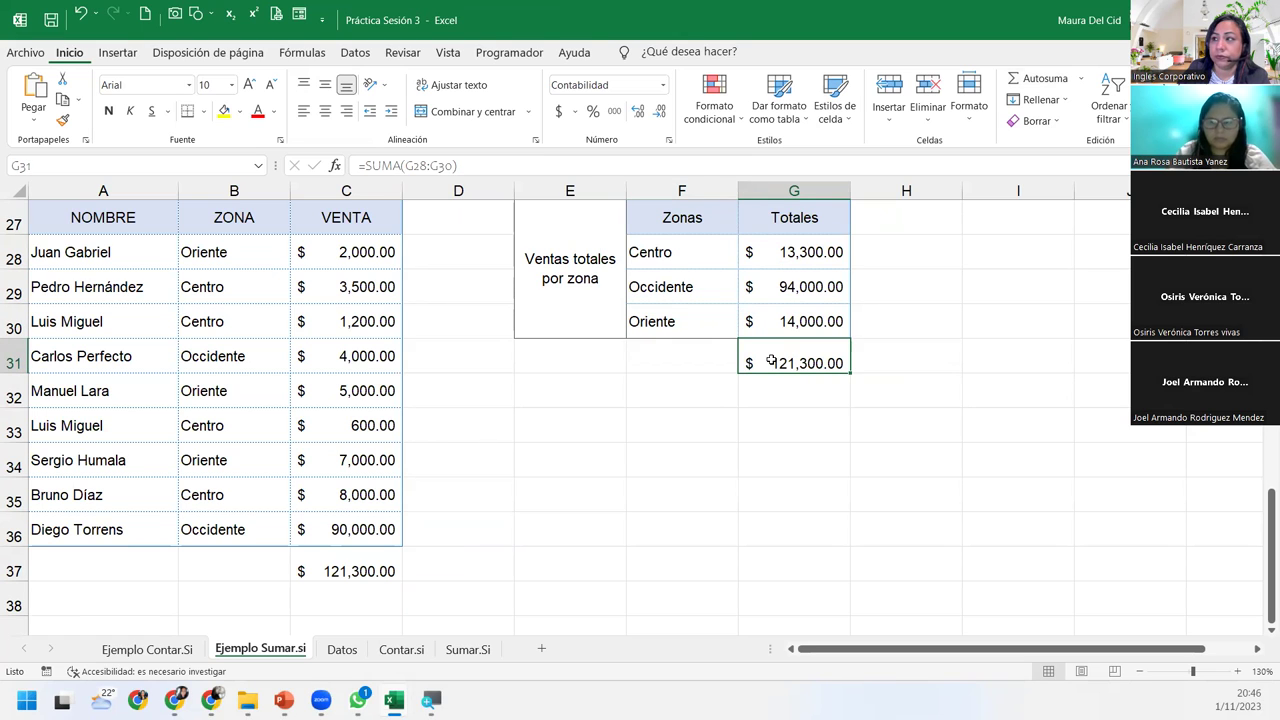
{"action": "left_click", "coordinate": [368, 563]}
{"action": "left_click", "coordinate": [789, 364]}
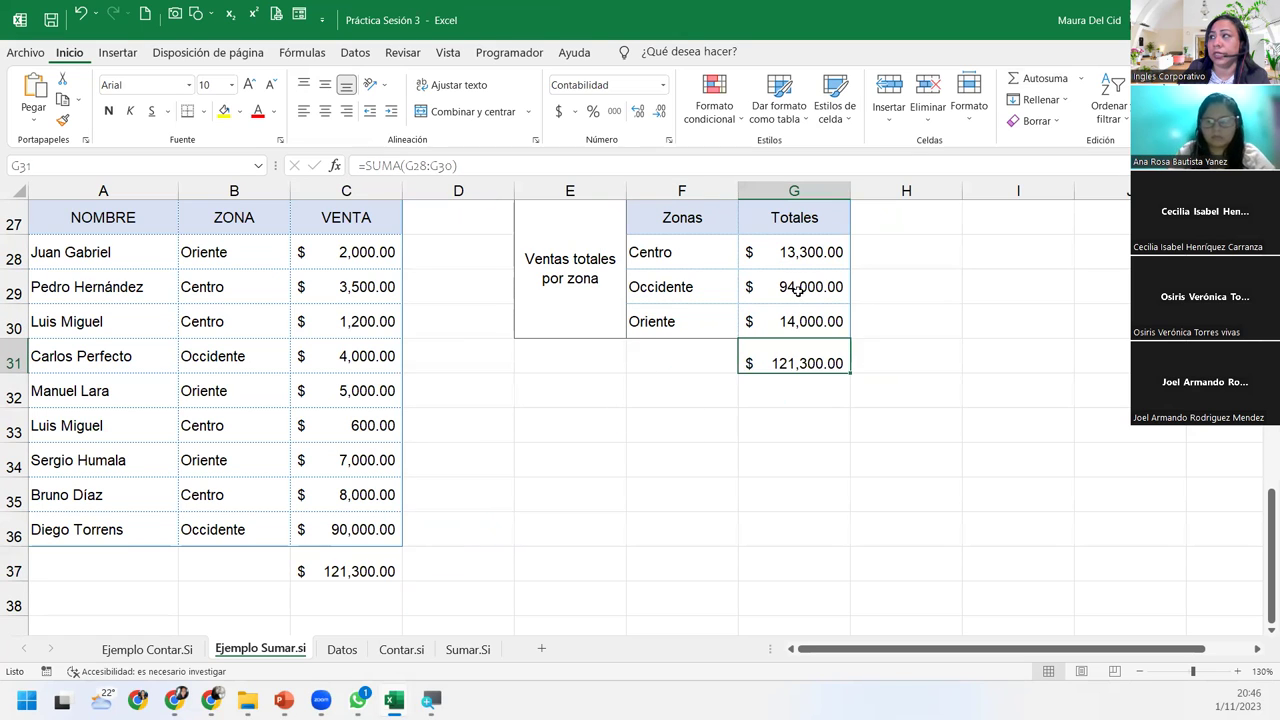
{"action": "left_click_drag", "start_coordinate": [800, 251], "coordinate": [808, 308]}
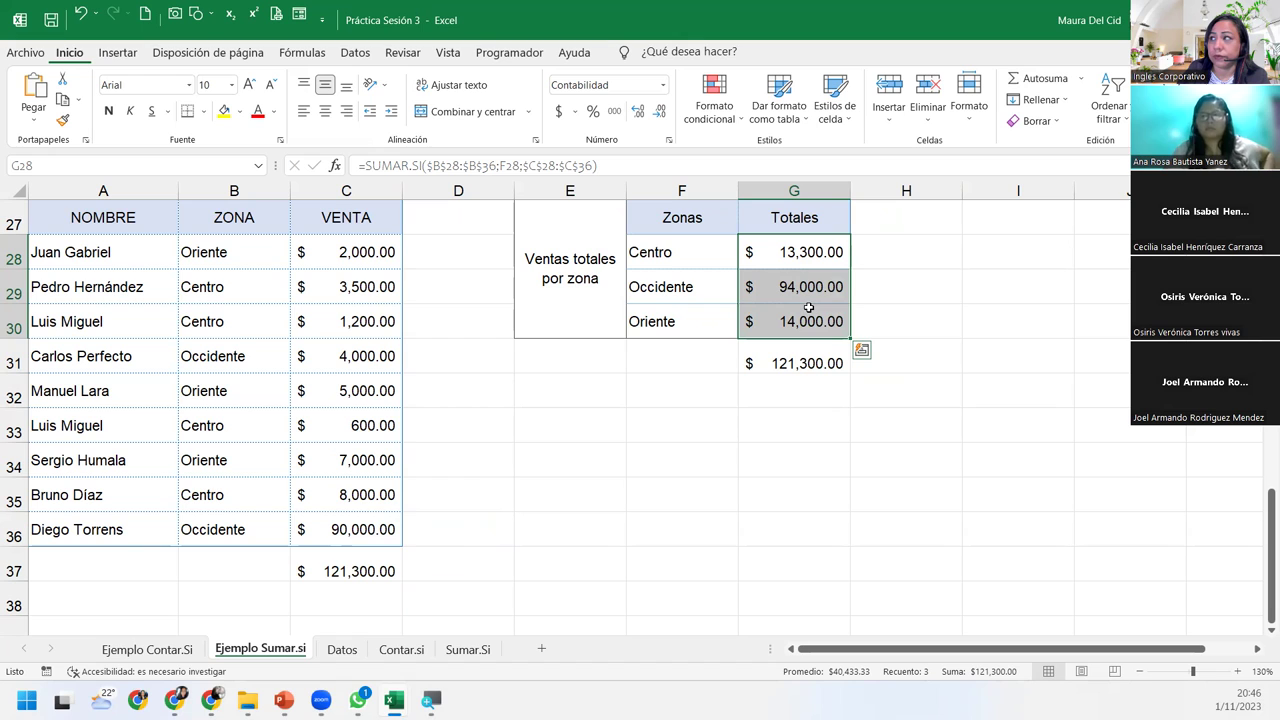
{"action": "left_click", "coordinate": [660, 87]}
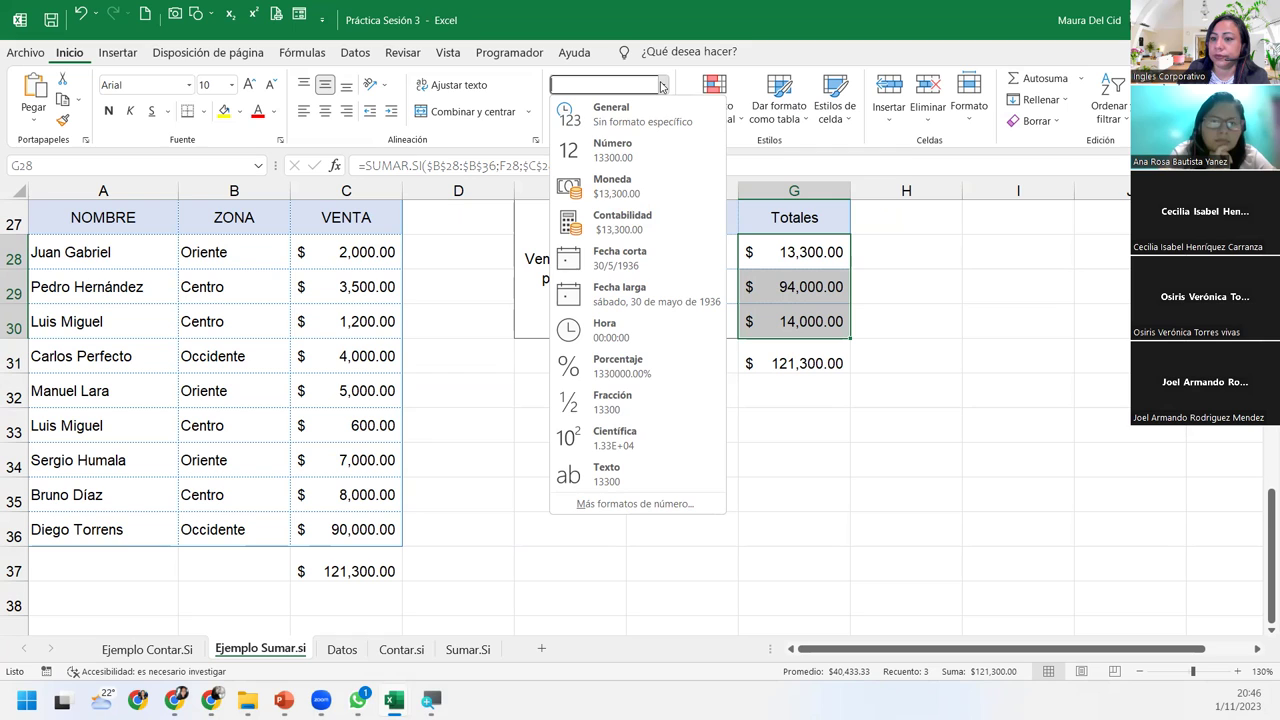
{"action": "left_click", "coordinate": [660, 87]}
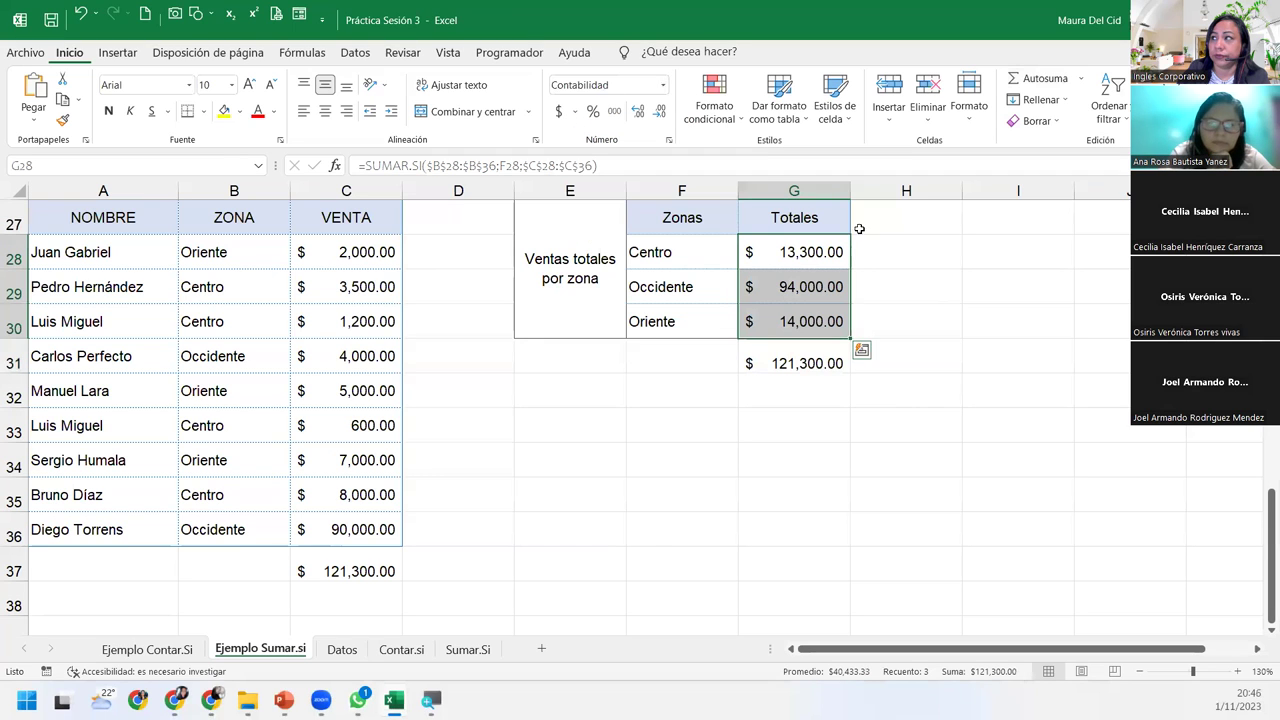
{"action": "left_click", "coordinate": [805, 292]}
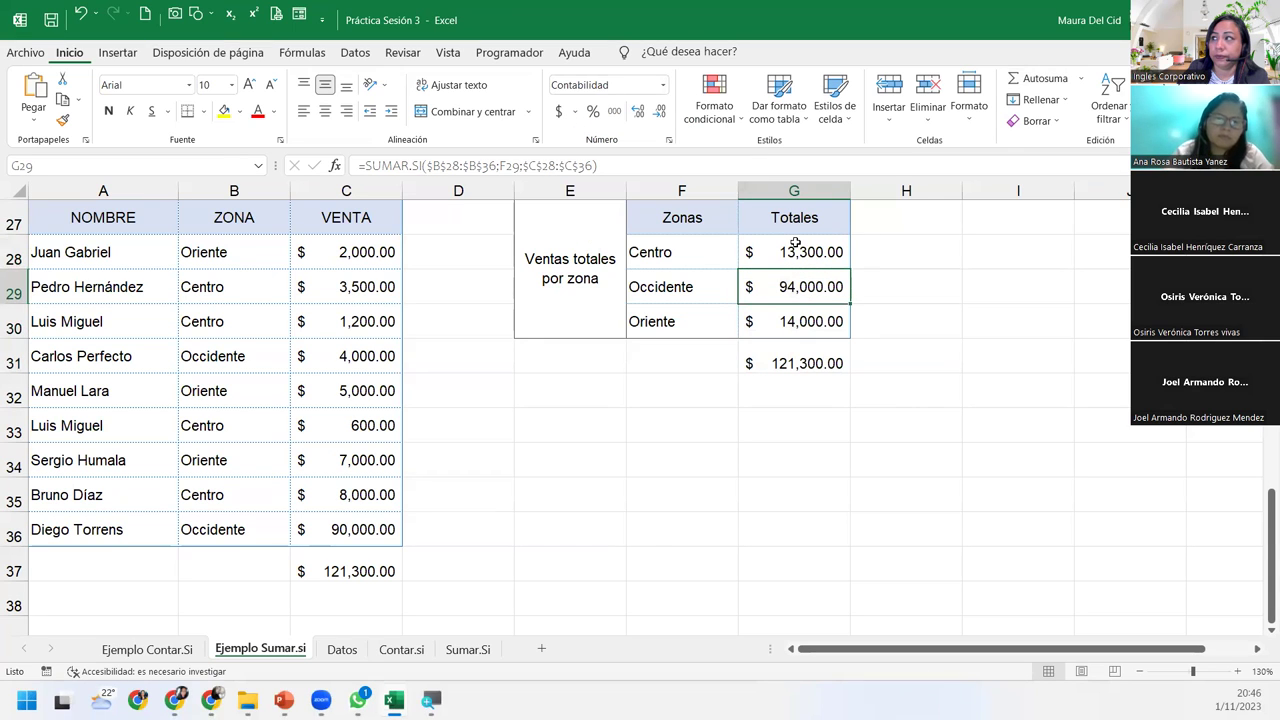
{"action": "scroll", "coordinate": [510, 497], "scroll_direction": "down", "scroll_amount": 7}
{"action": "scroll", "coordinate": [510, 497], "scroll_direction": "up", "scroll_amount": 7}
{"action": "scroll", "coordinate": [510, 497], "scroll_direction": "up", "scroll_amount": 4}
{"action": "scroll", "coordinate": [510, 497], "scroll_direction": "up", "scroll_amount": 5}
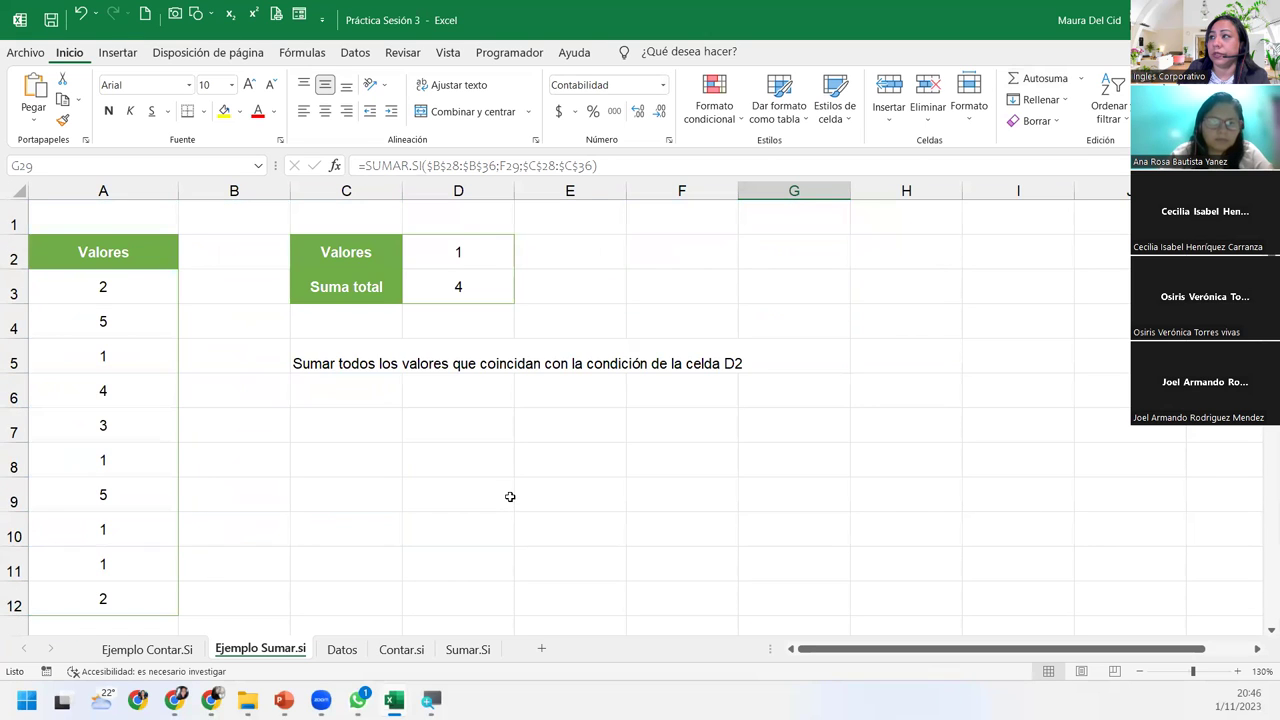
{"action": "scroll", "coordinate": [510, 497], "scroll_direction": "down", "scroll_amount": 4}
{"action": "scroll", "coordinate": [510, 497], "scroll_direction": "down", "scroll_amount": 1}
{"action": "scroll", "coordinate": [510, 497], "scroll_direction": "down", "scroll_amount": 1}
{"action": "scroll", "coordinate": [510, 497], "scroll_direction": "up", "scroll_amount": 1}
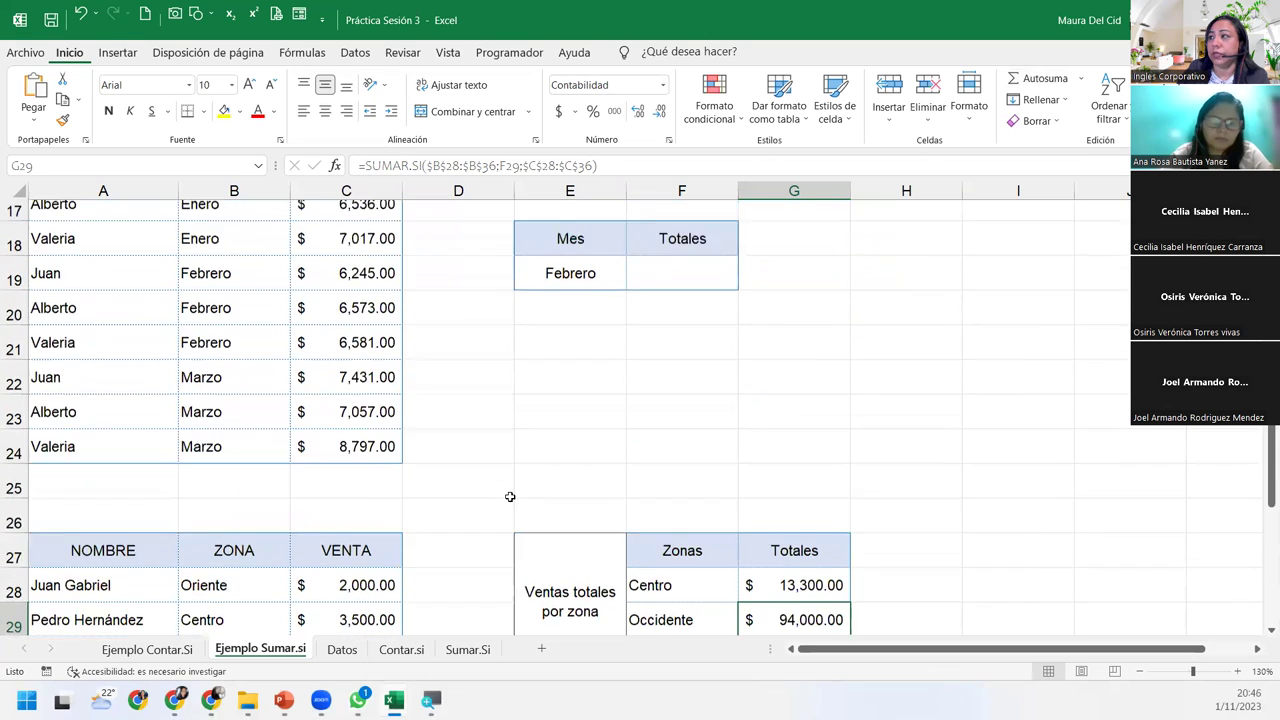
{"action": "scroll", "coordinate": [510, 497], "scroll_direction": "up", "scroll_amount": 1}
{"action": "scroll", "coordinate": [510, 497], "scroll_direction": "up", "scroll_amount": 3}
{"action": "left_click", "coordinate": [712, 324]}
{"action": "left_click", "coordinate": [712, 324]}
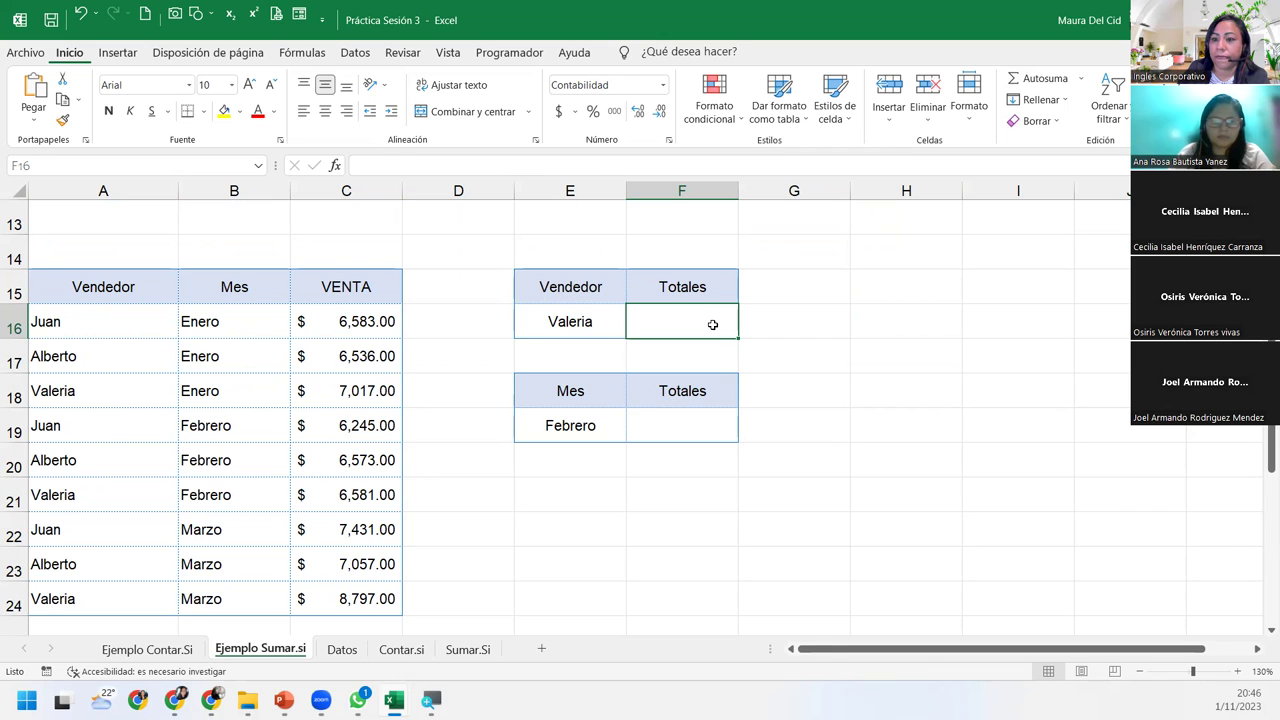
{"action": "scroll", "coordinate": [680, 515], "scroll_direction": "down", "scroll_amount": 4}
{"action": "scroll", "coordinate": [680, 510], "scroll_direction": "down", "scroll_amount": 1}
{"action": "scroll", "coordinate": [680, 507], "scroll_direction": "up", "scroll_amount": 1}
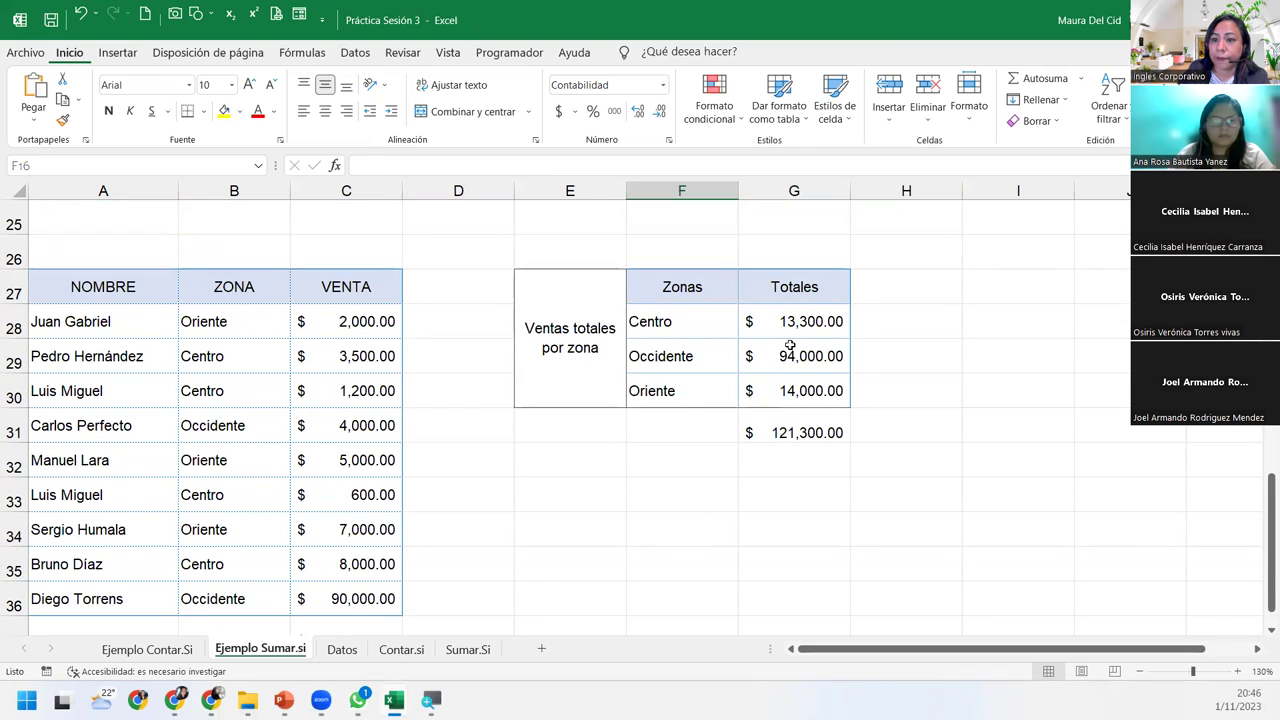
{"action": "left_click_drag", "start_coordinate": [794, 322], "coordinate": [805, 392]}
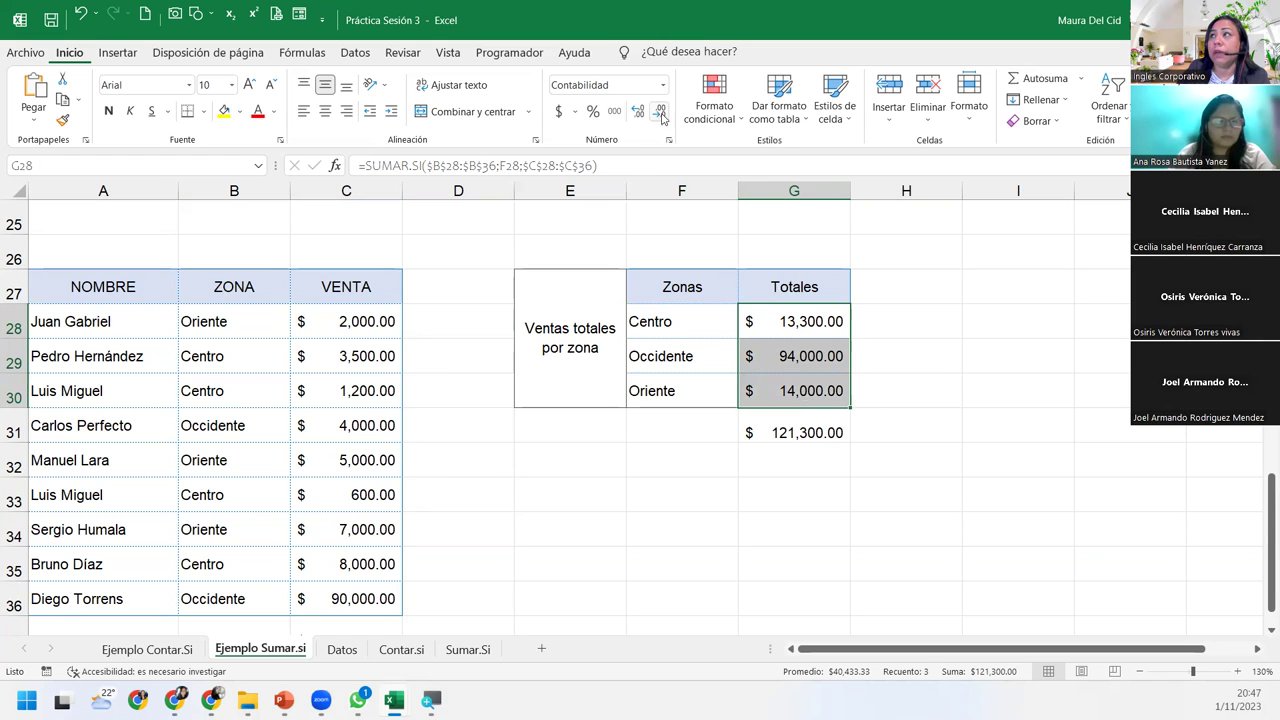
Format G28:G30 as Contabilidad with the $ Español (El Salvador) symbol and 2 decimals.
{"action": "left_click", "coordinate": [576, 112]}
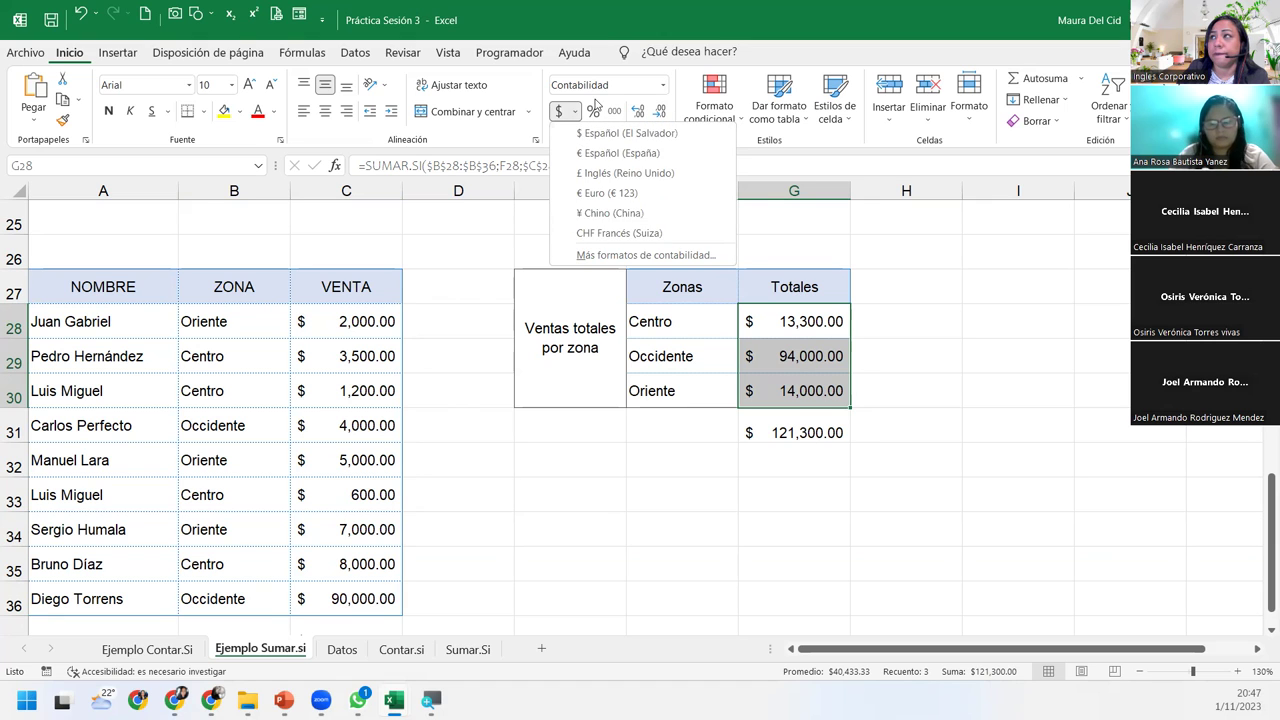
{"action": "left_click", "coordinate": [663, 88]}
{"action": "left_click", "coordinate": [663, 88]}
{"action": "left_click", "coordinate": [663, 88]}
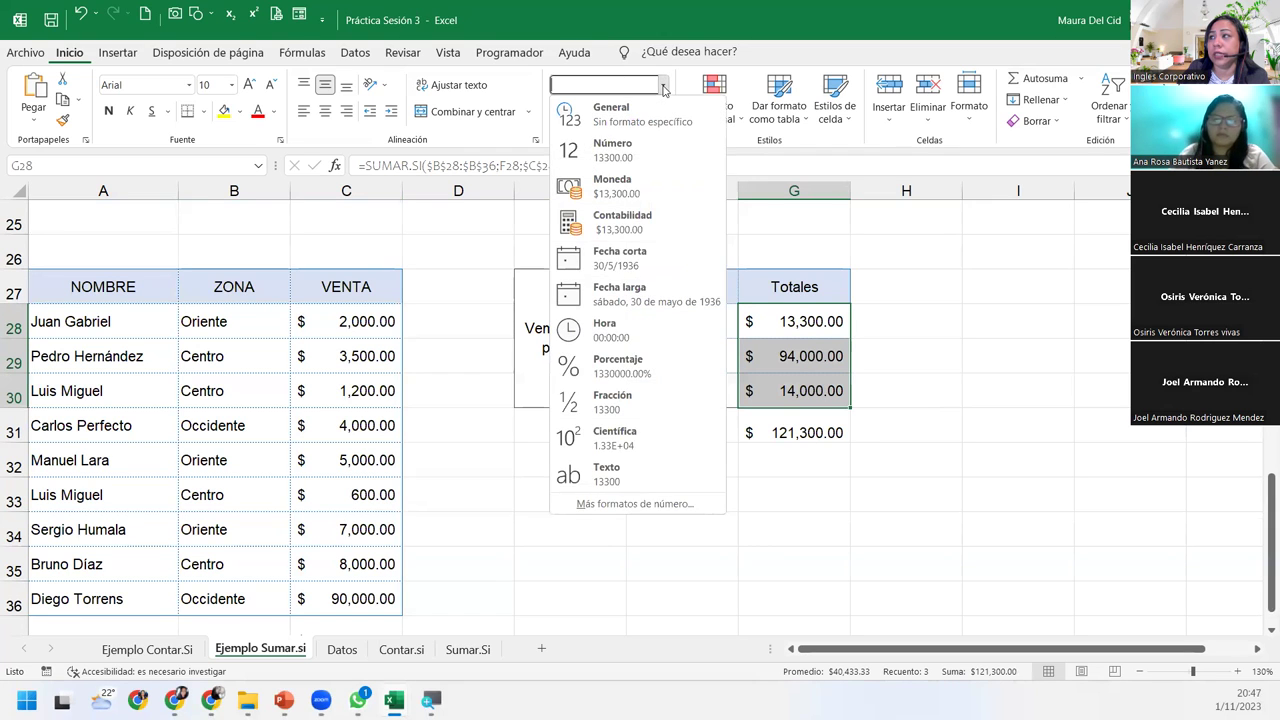
{"action": "left_click", "coordinate": [590, 505]}
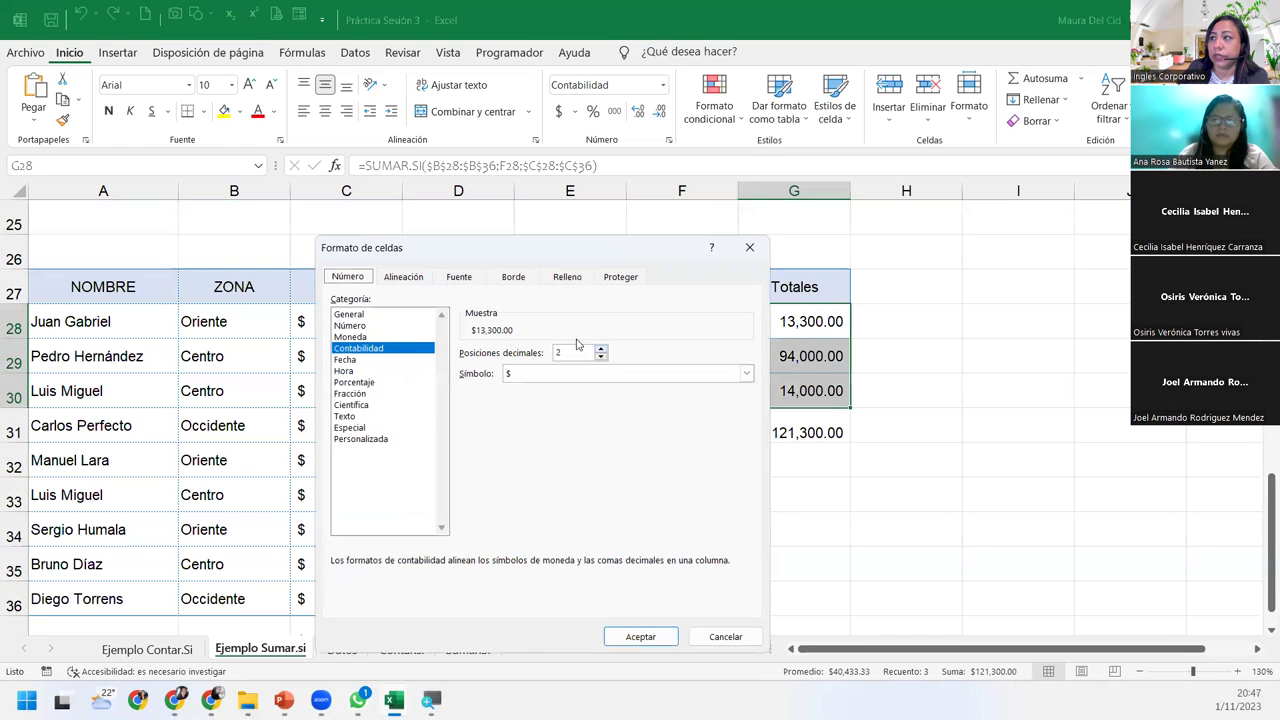
{"action": "left_click", "coordinate": [747, 375]}
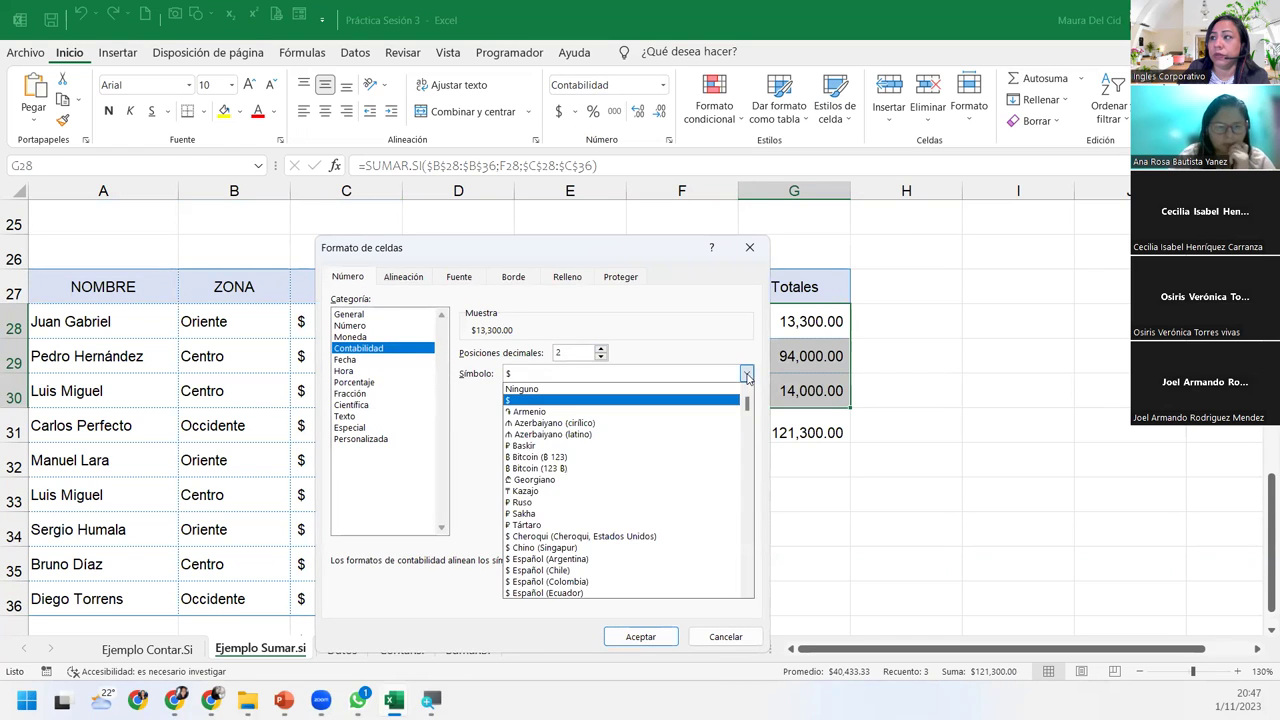
{"action": "scroll", "coordinate": [703, 516], "scroll_direction": "down", "scroll_amount": 2}
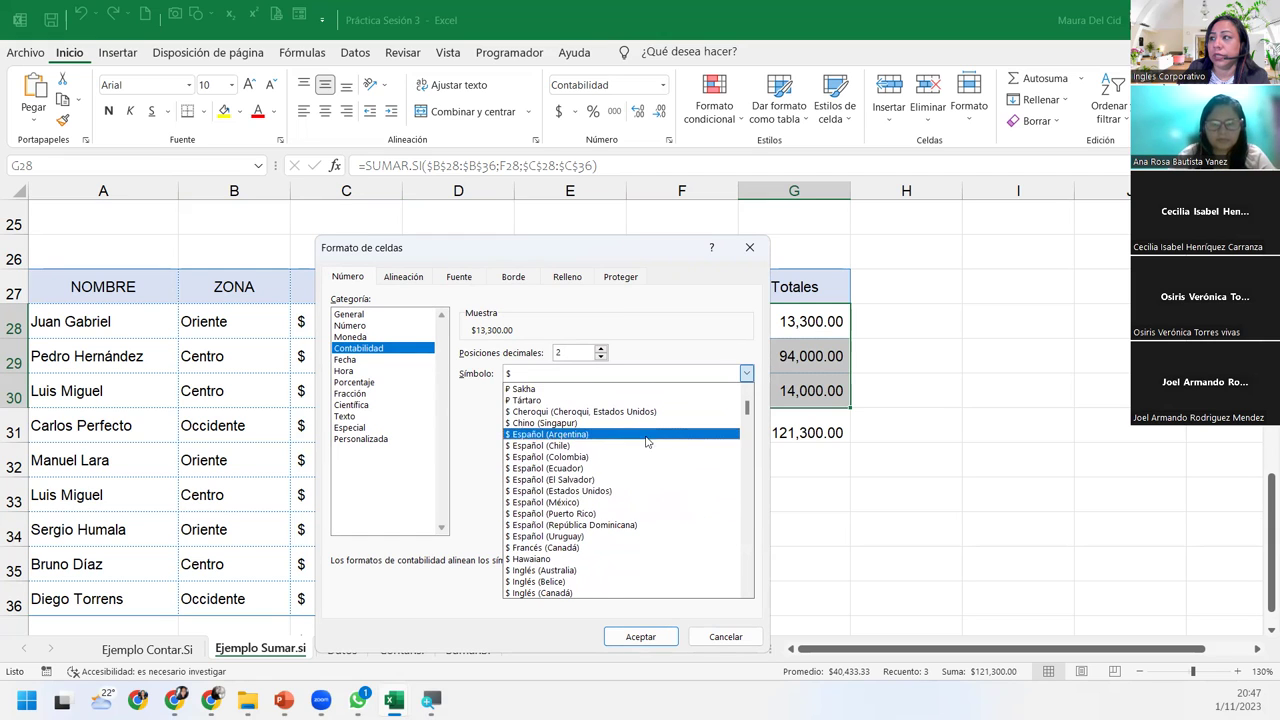
{"action": "left_click", "coordinate": [586, 481]}
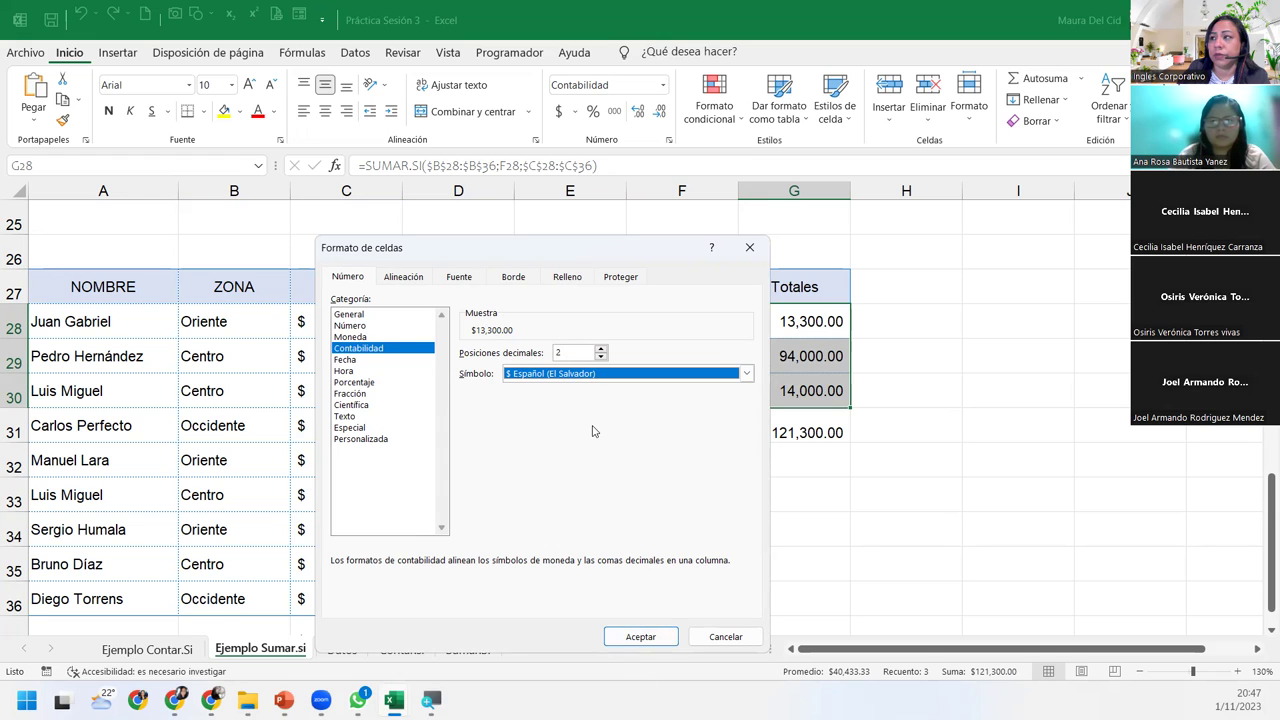
{"action": "left_click", "coordinate": [652, 637]}
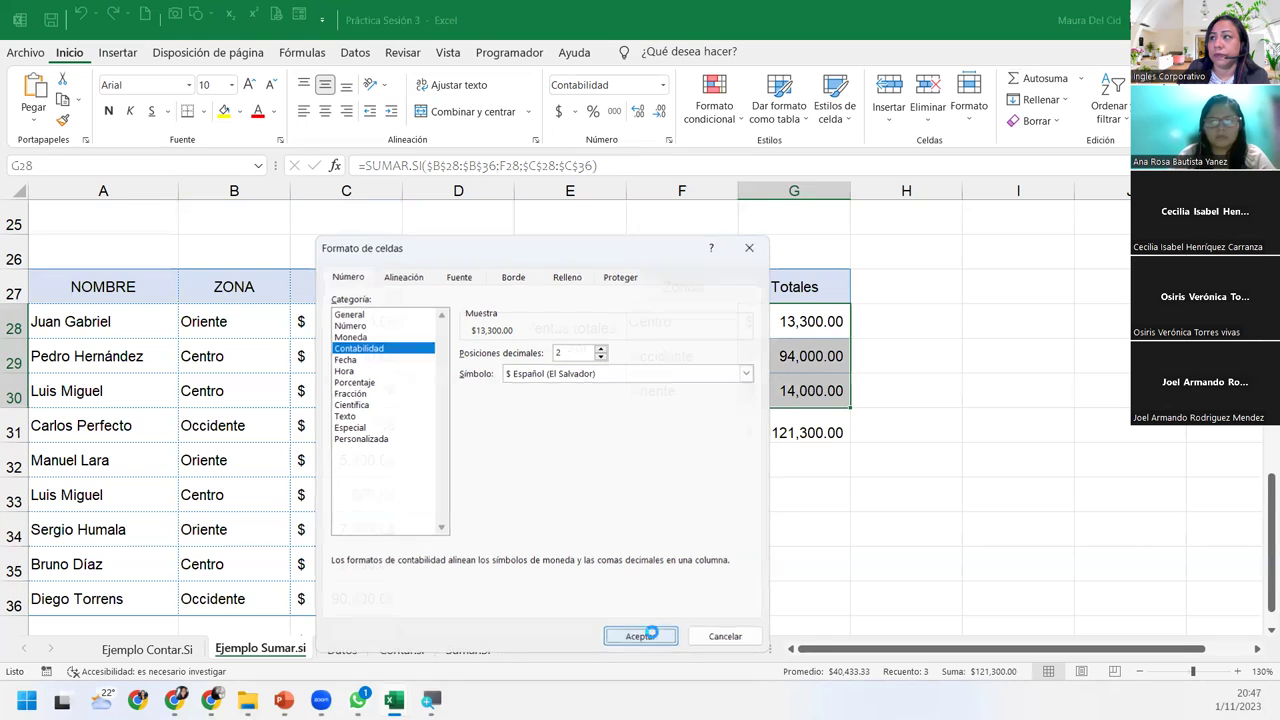
{"action": "left_click", "coordinate": [788, 377]}
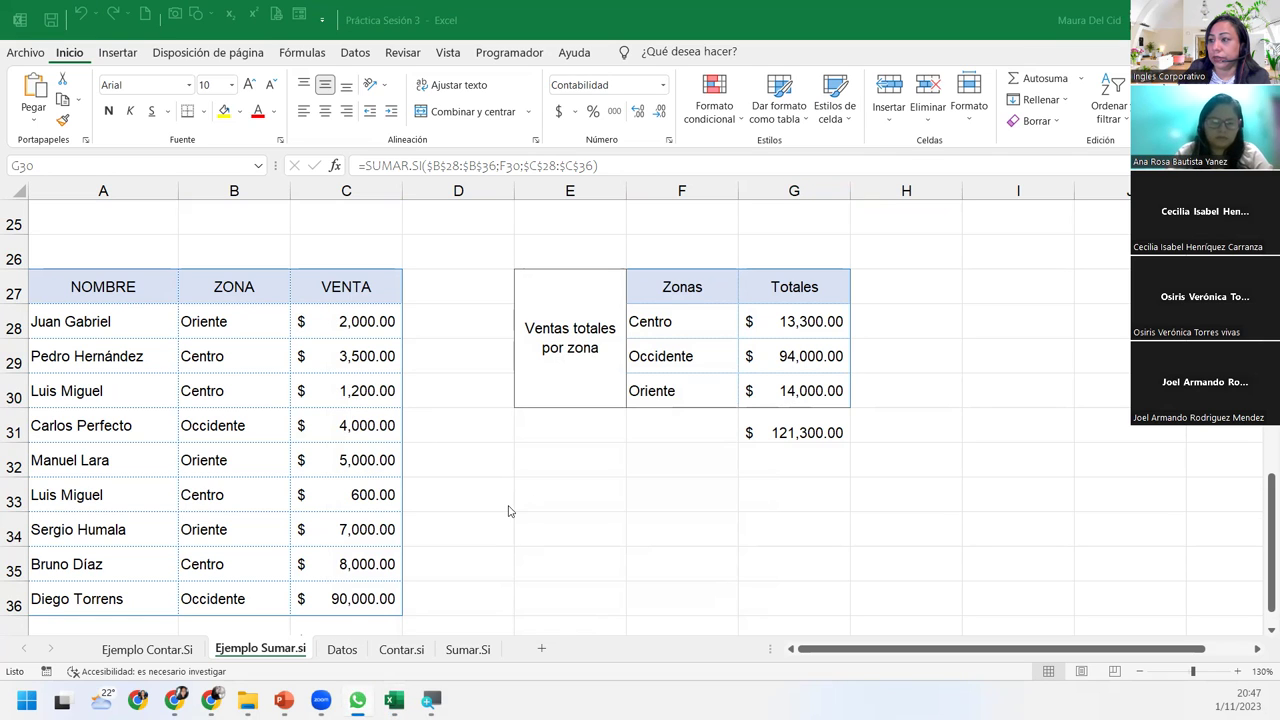
Switch to the Datos sheet and review its columns, Nombre through Incentivo.
{"action": "left_click", "coordinate": [400, 650]}
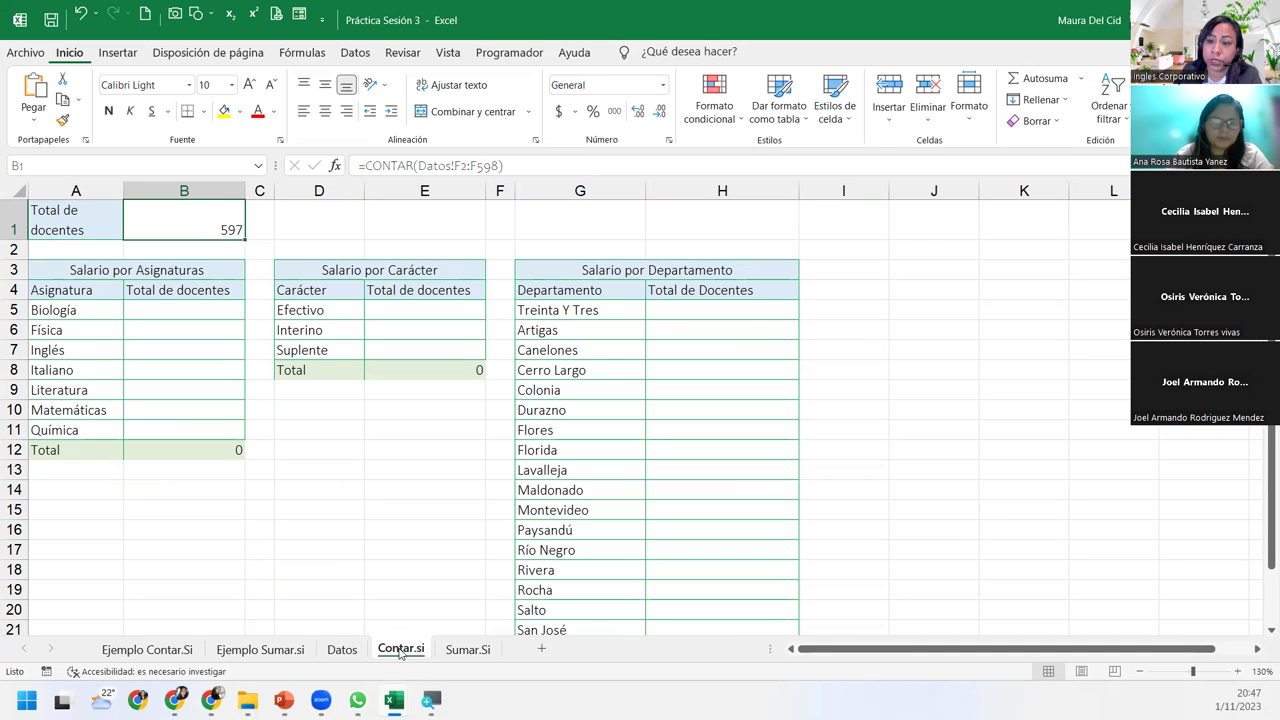
{"action": "left_click", "coordinate": [341, 650]}
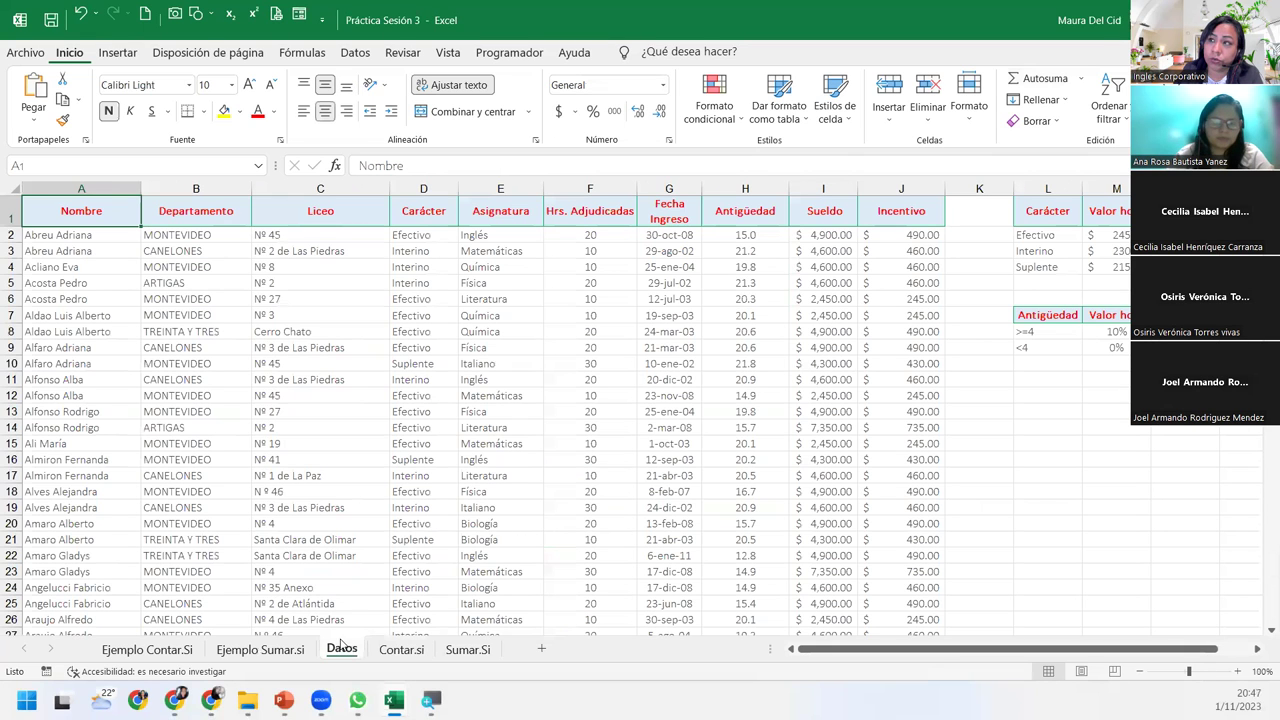
{"action": "left_click", "coordinate": [101, 189]}
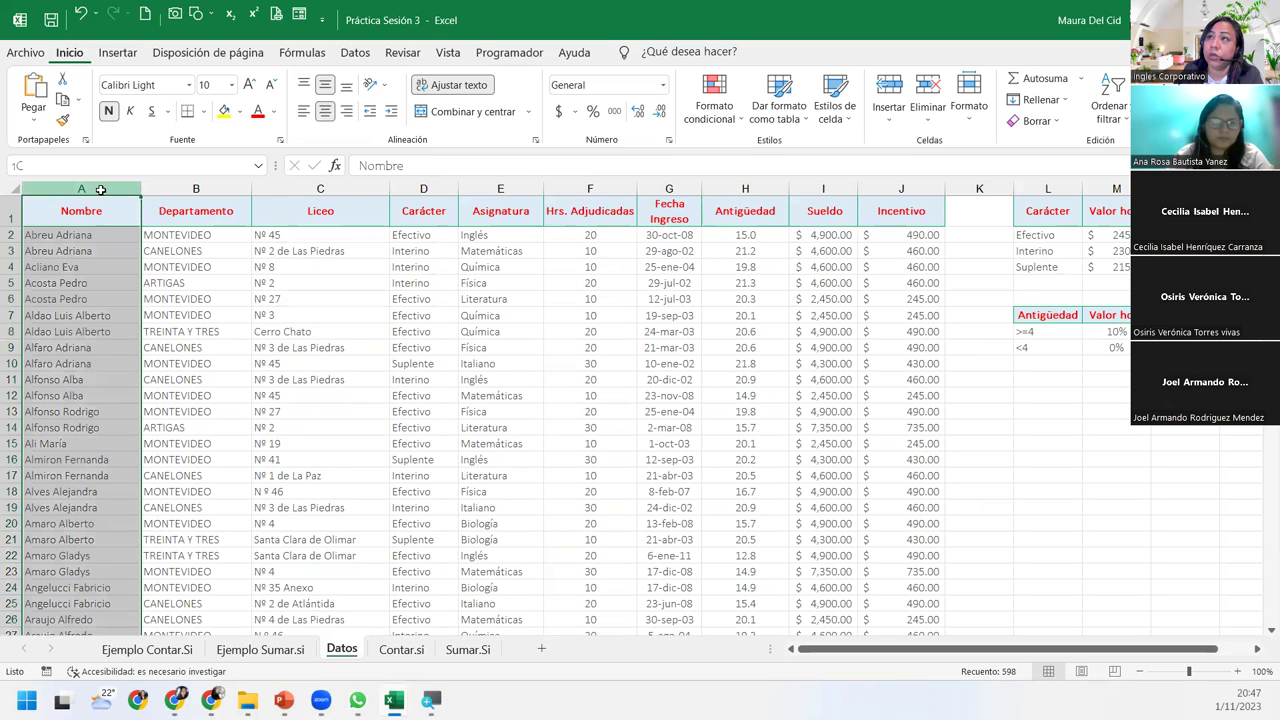
{"action": "left_click", "coordinate": [205, 189]}
{"action": "left_click", "coordinate": [329, 190]}
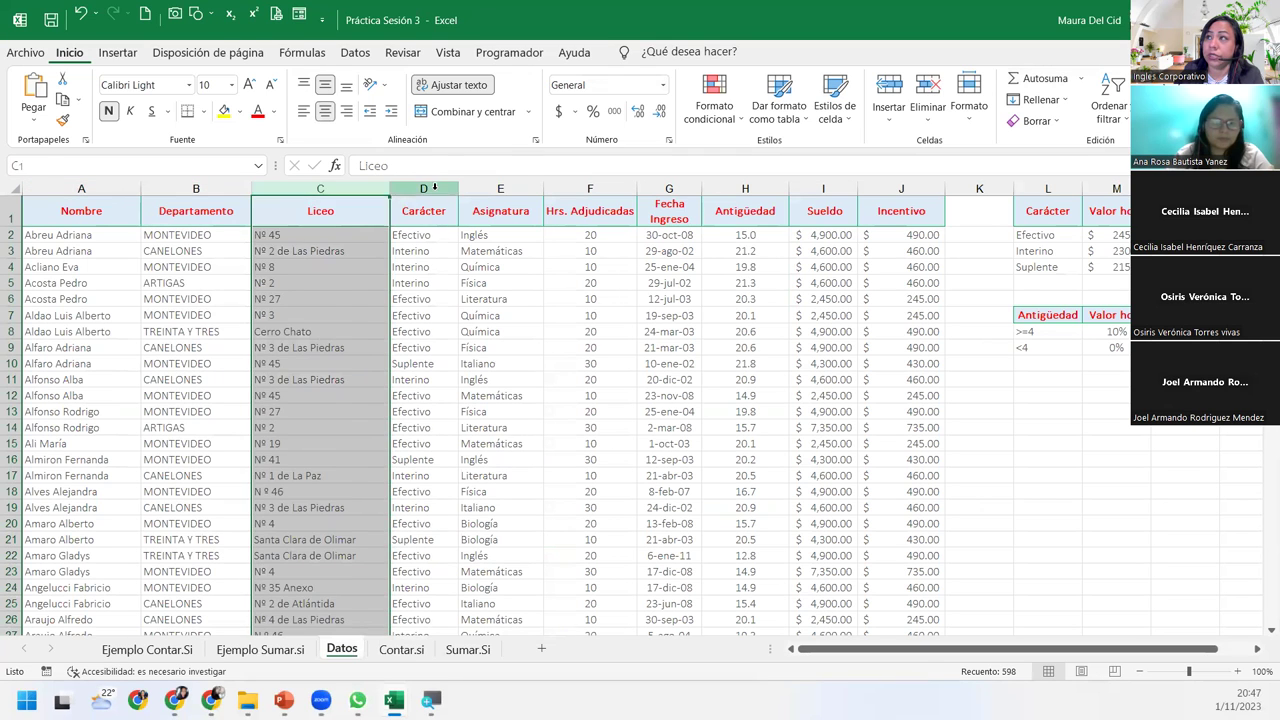
{"action": "left_click", "coordinate": [434, 188]}
{"action": "left_click", "coordinate": [500, 189]}
{"action": "left_click", "coordinate": [590, 189]}
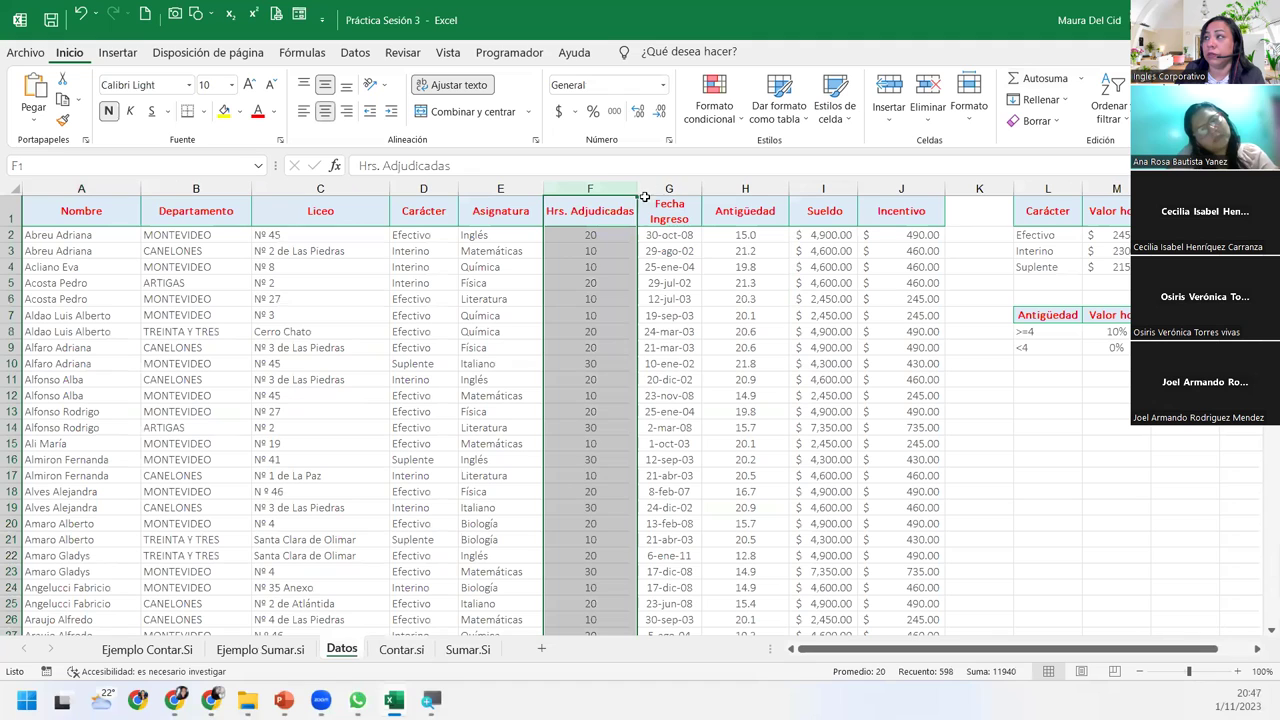
{"action": "left_click", "coordinate": [680, 189]}
{"action": "left_click", "coordinate": [750, 189]}
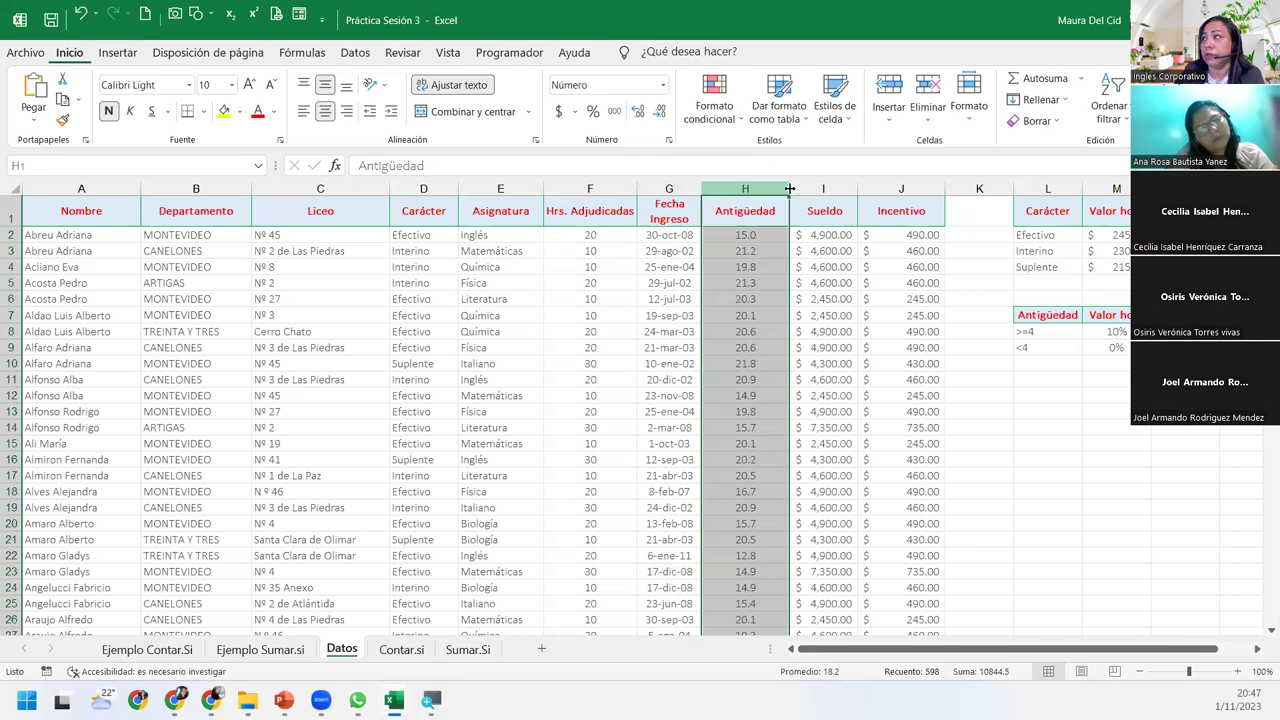
{"action": "left_click", "coordinate": [834, 188]}
{"action": "left_click", "coordinate": [907, 187]}
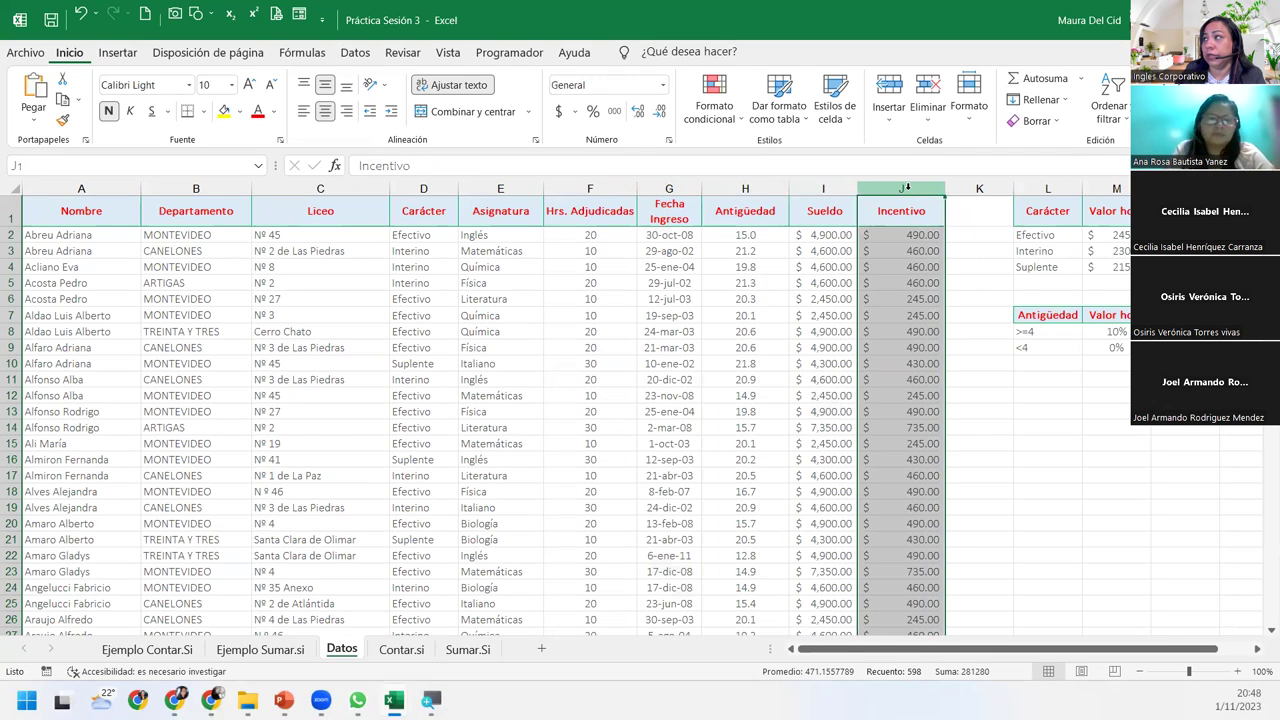
Confirm the teacher records run down to row 598, then return to the top.
{"action": "left_click", "coordinate": [91, 236]}
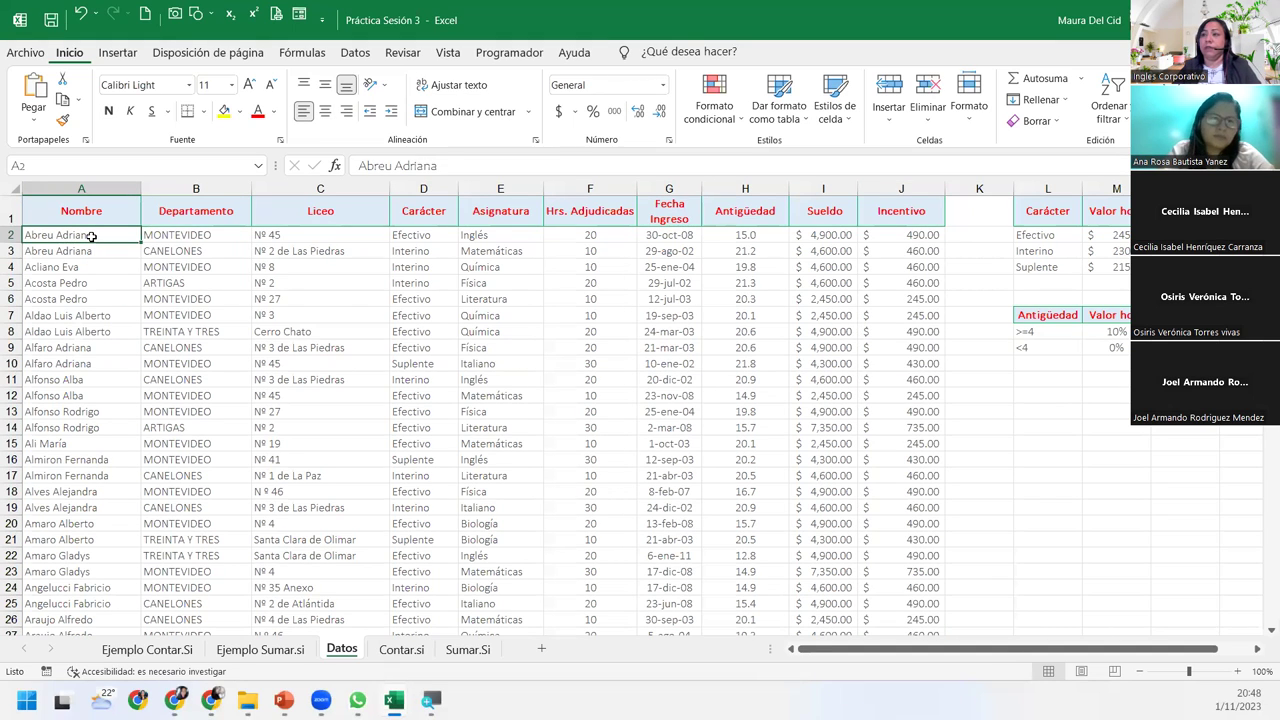
{"action": "key", "text": "ctrl+Down"}
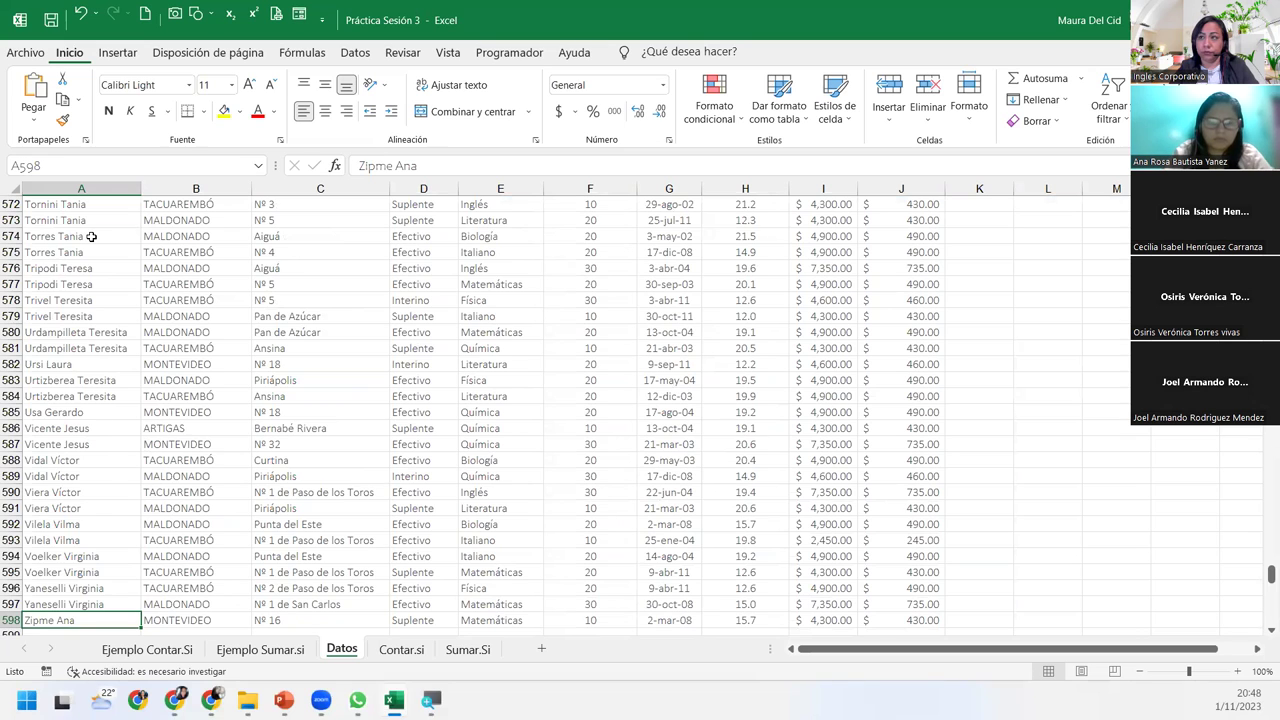
{"action": "scroll", "coordinate": [91, 236], "scroll_direction": "down", "scroll_amount": 9}
{"action": "key", "text": "ctrl+Home"}
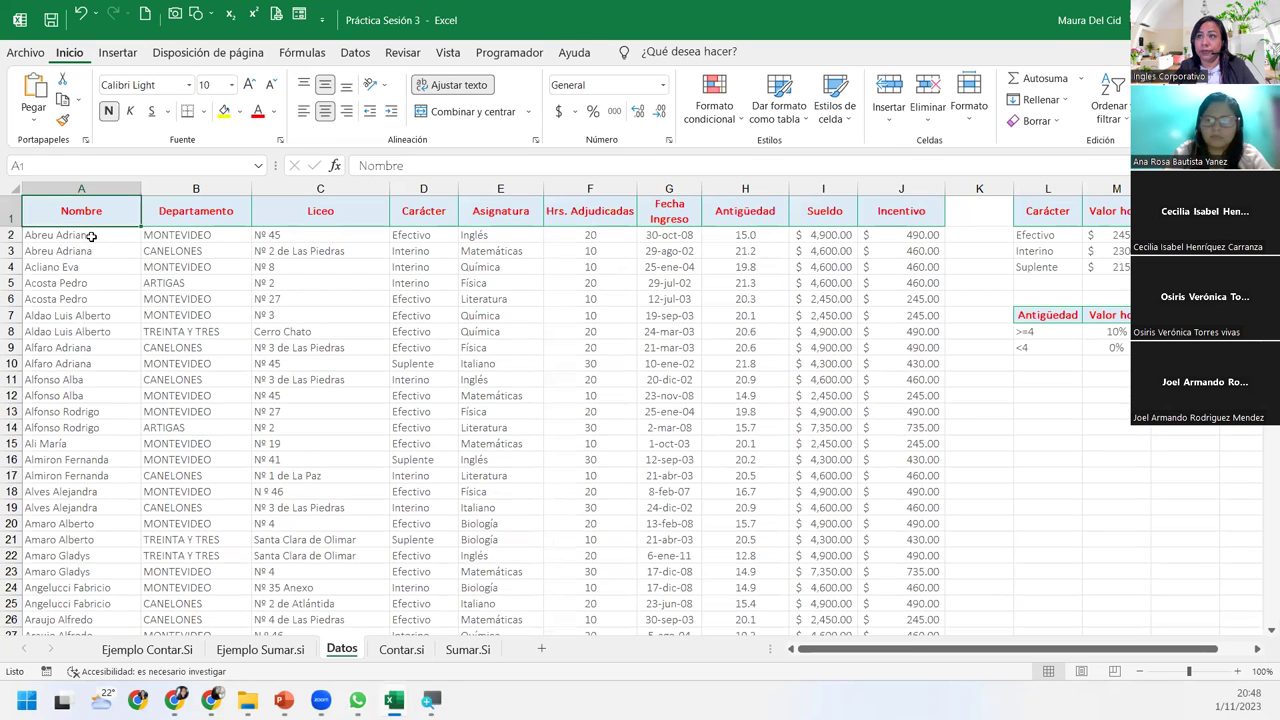
{"action": "key", "text": "Down"}
{"action": "key", "text": "Down"}
{"action": "key", "text": "Down"}
{"action": "key", "text": "Down"}
{"action": "key", "text": "Down"}
{"action": "key", "text": "Down"}
{"action": "key", "text": "Down"}
{"action": "key", "text": "Down"}
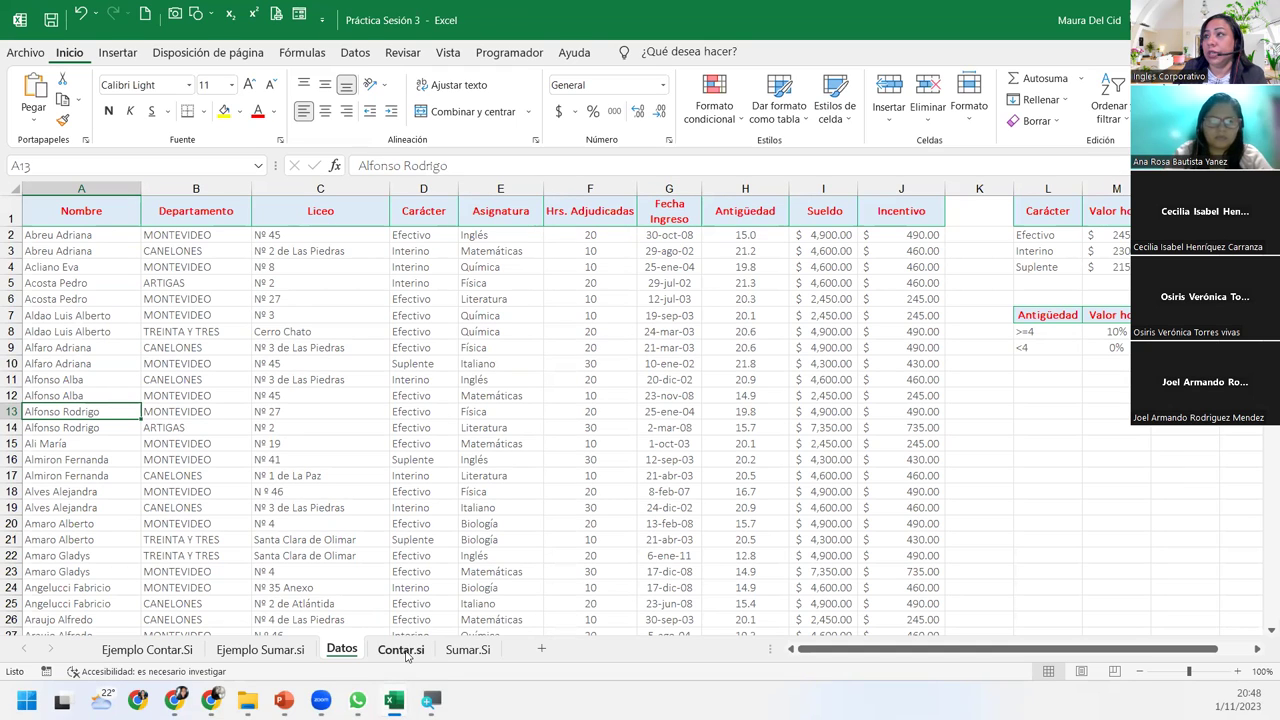
{"action": "left_click", "coordinate": [437, 236]}
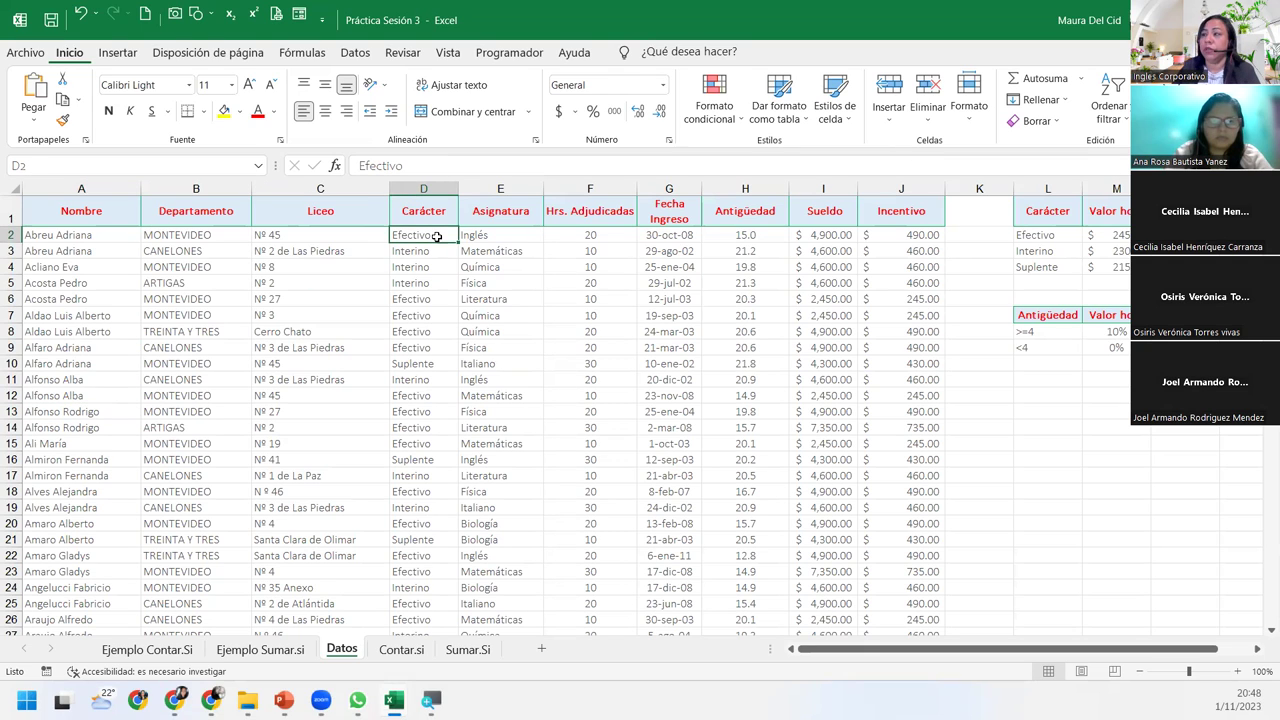
{"action": "left_click", "coordinate": [448, 298], "text": "ctrl"}
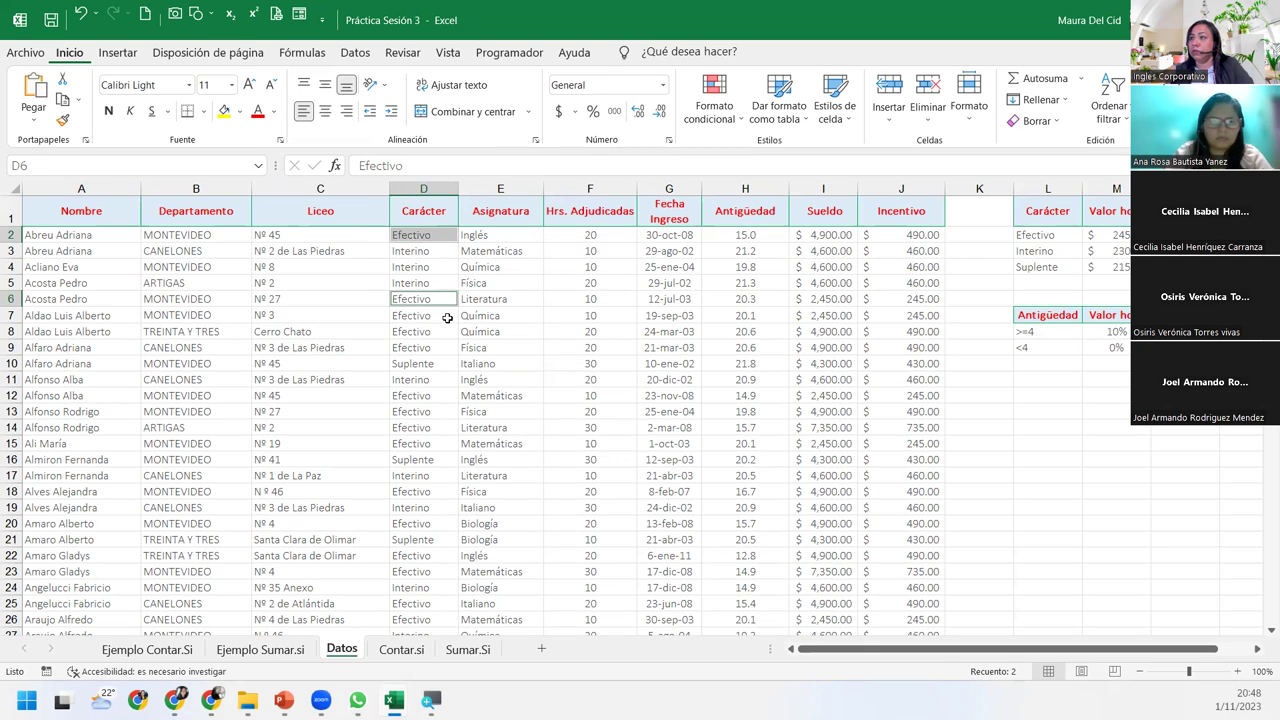
{"action": "left_click", "coordinate": [448, 318], "text": "ctrl"}
{"action": "left_click", "coordinate": [446, 334], "text": "ctrl"}
{"action": "left_click", "coordinate": [444, 349], "text": "ctrl"}
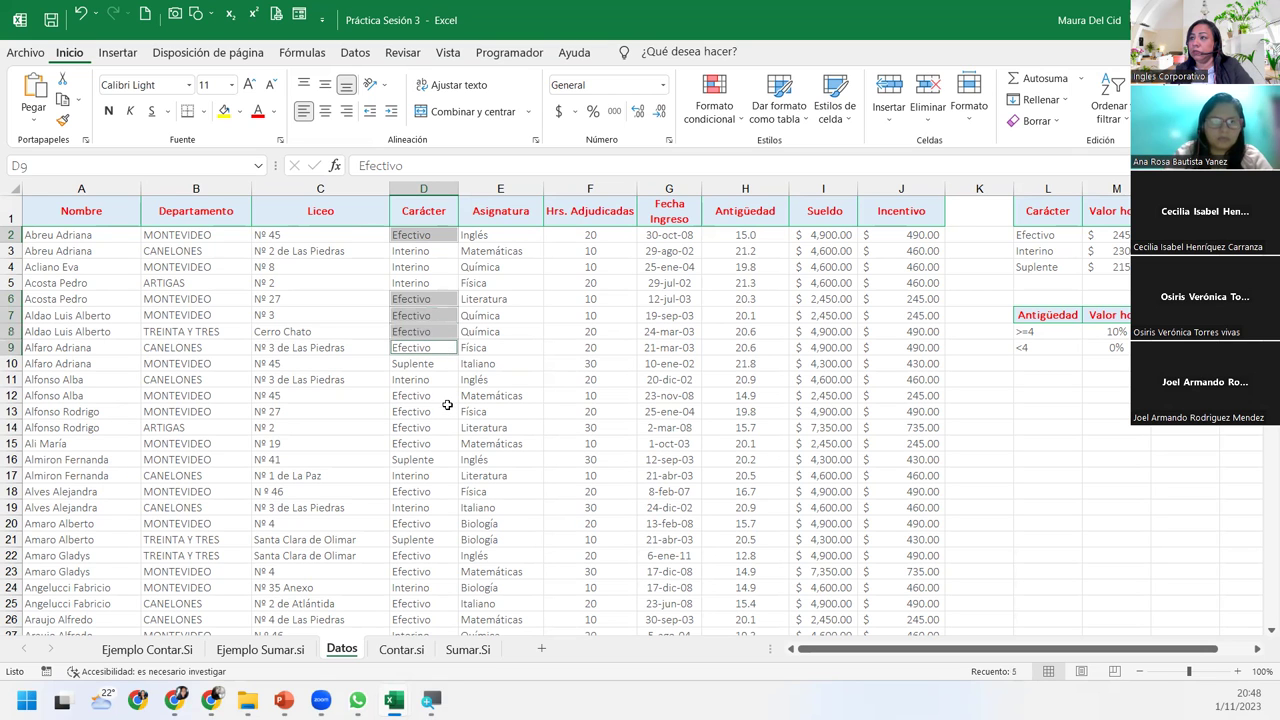
{"action": "left_click", "coordinate": [447, 398], "text": "ctrl"}
{"action": "left_click", "coordinate": [446, 411], "text": "ctrl"}
{"action": "left_click", "coordinate": [444, 427], "text": "ctrl"}
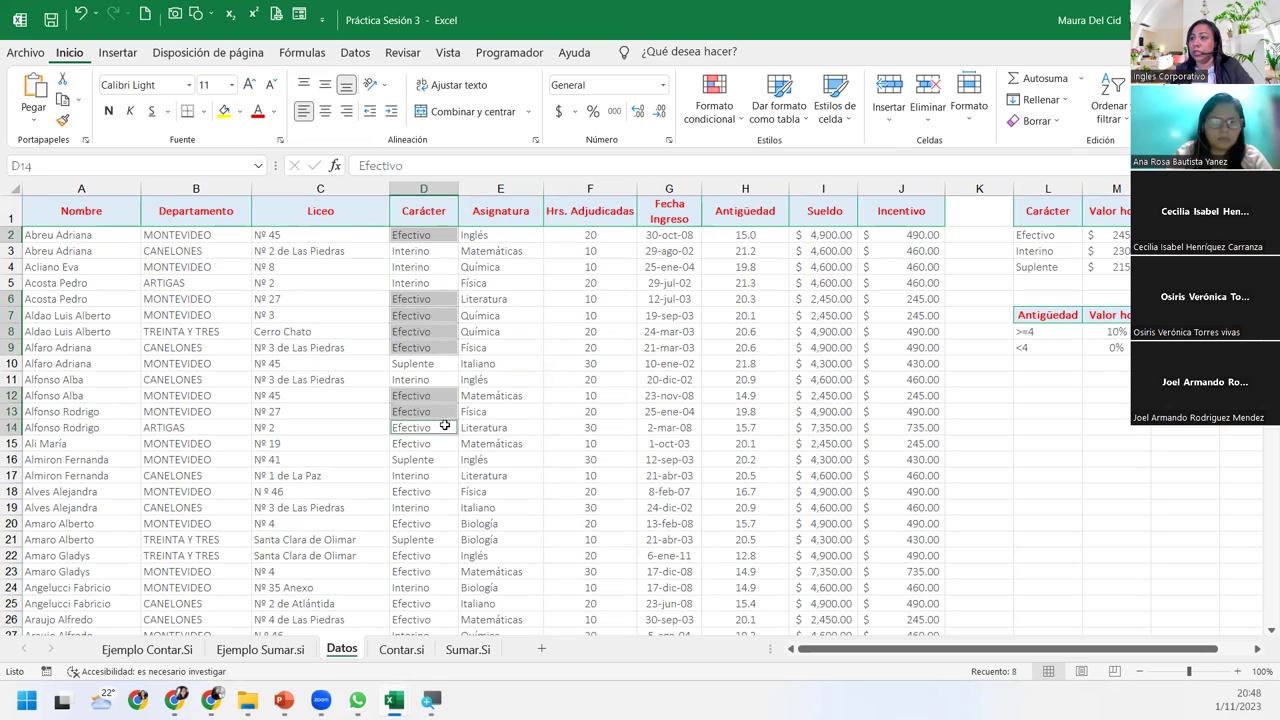
{"action": "scroll", "coordinate": [444, 426], "scroll_direction": "down", "scroll_amount": 8}
{"action": "scroll", "coordinate": [444, 426], "scroll_direction": "down", "scroll_amount": 7}
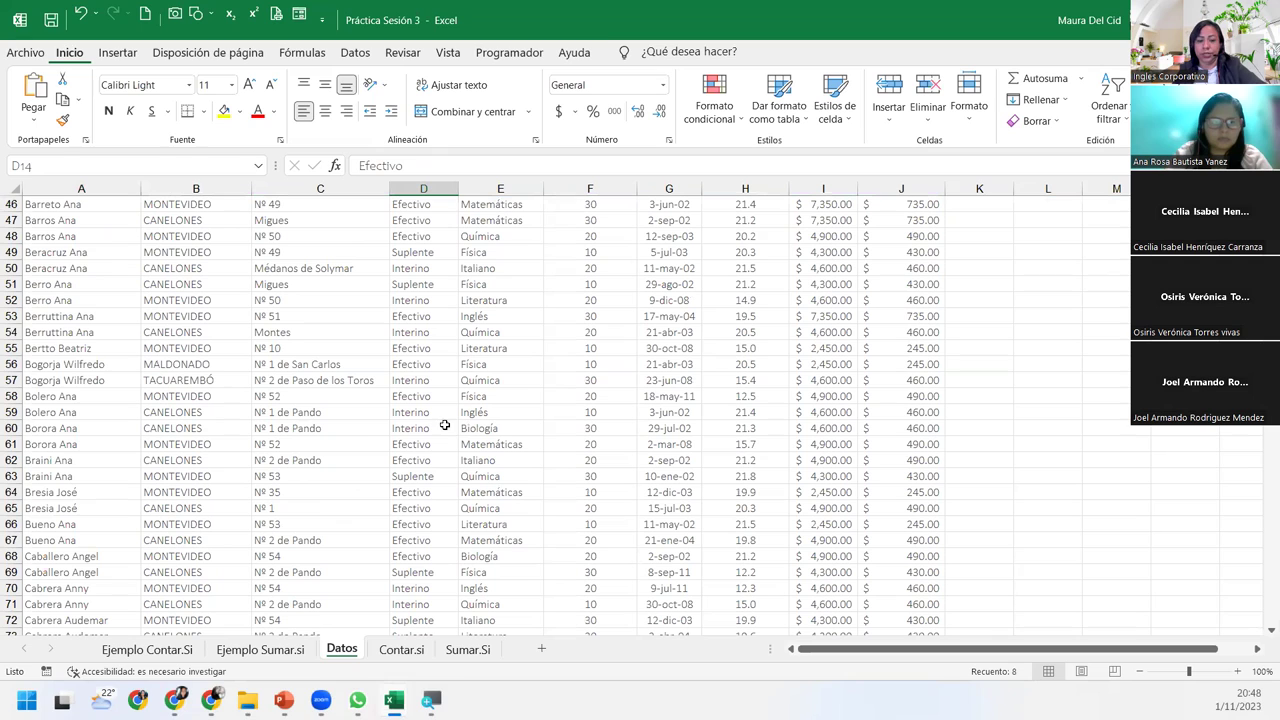
{"action": "scroll", "coordinate": [548, 405], "scroll_direction": "up", "scroll_amount": 6}
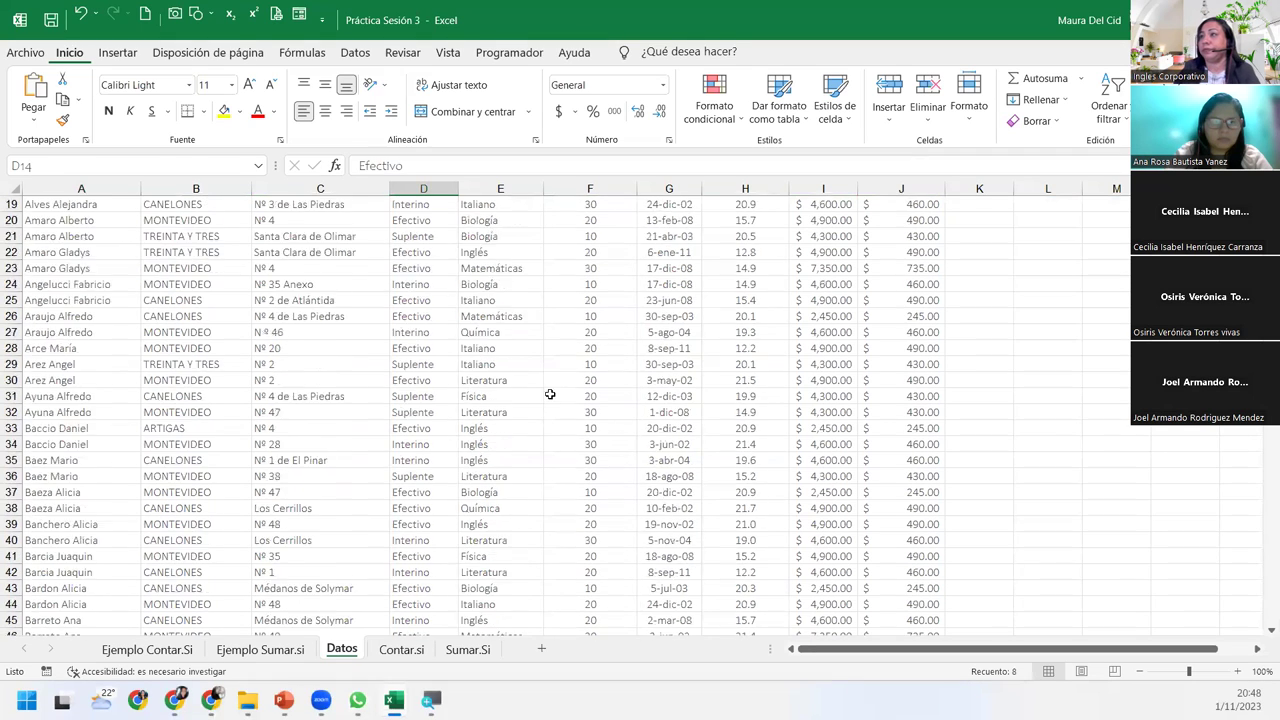
{"action": "scroll", "coordinate": [548, 400], "scroll_direction": "up", "scroll_amount": 9}
{"action": "left_click", "coordinate": [432, 250]}
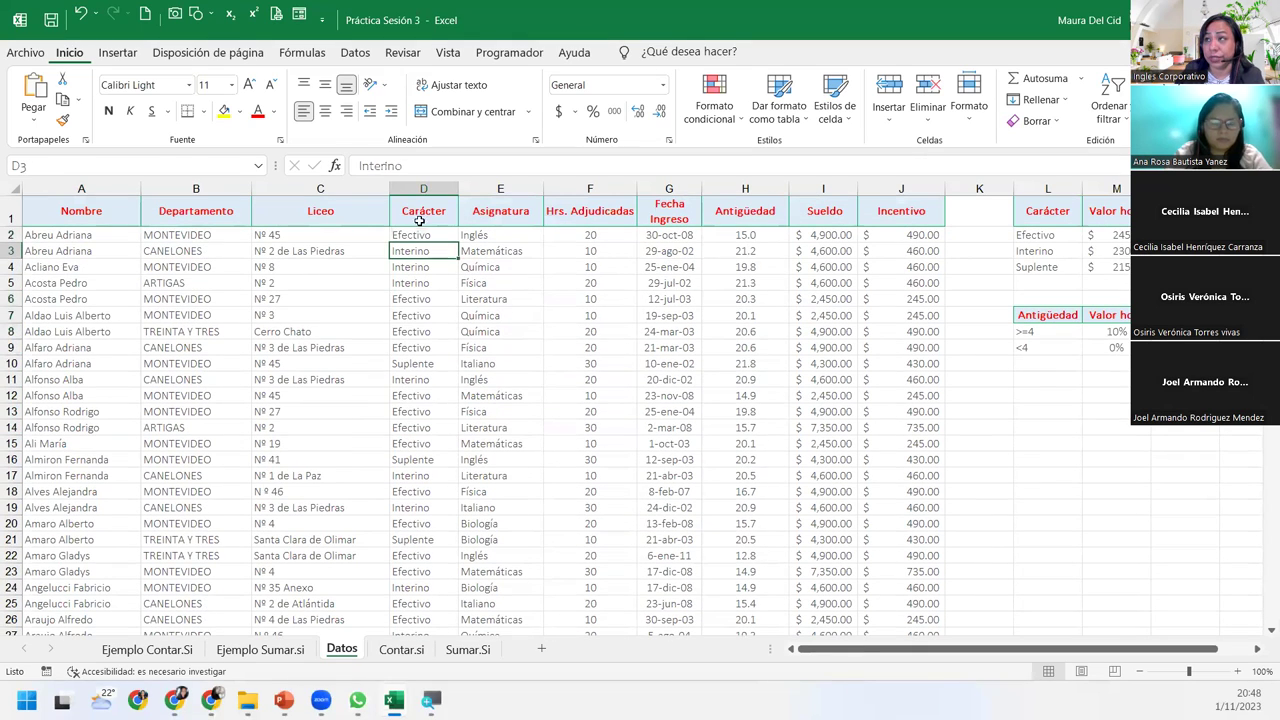
{"action": "left_click", "coordinate": [125, 215]}
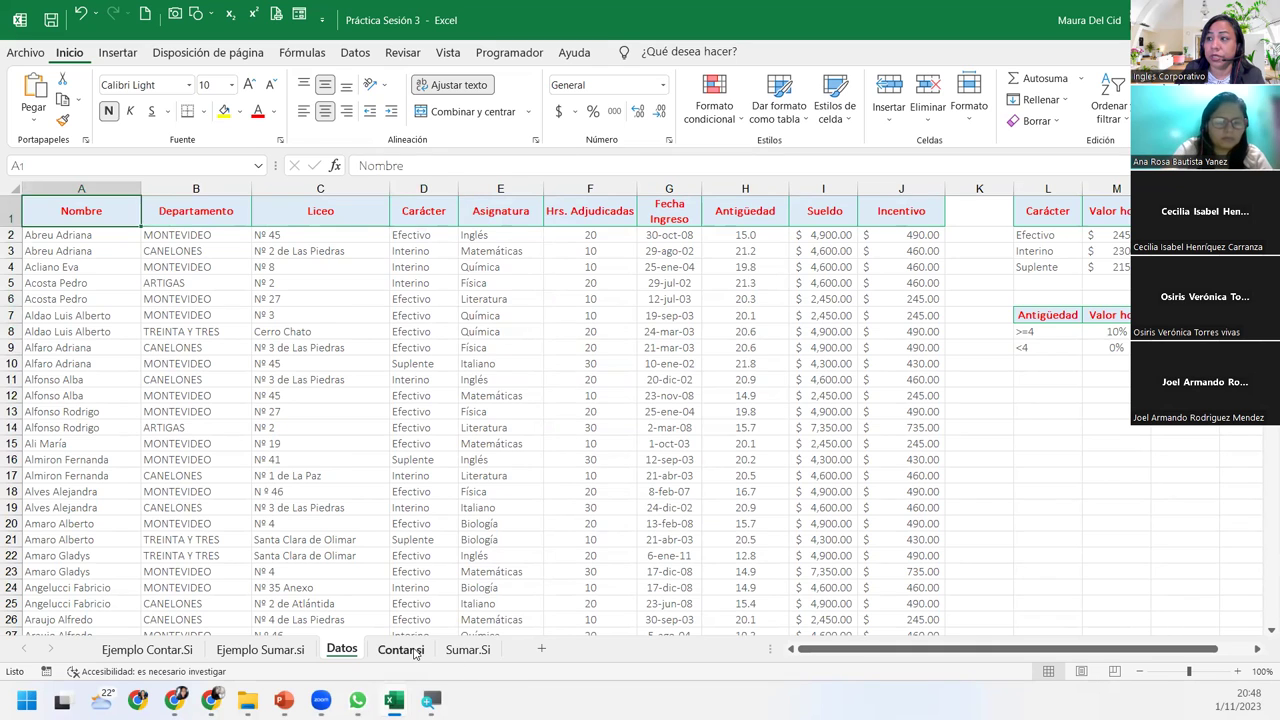
Return to the Contar.si sheet with B5 beside Biología selected and Fórmulas showing.
{"action": "left_click", "coordinate": [400, 650]}
{"action": "left_click", "coordinate": [179, 318]}
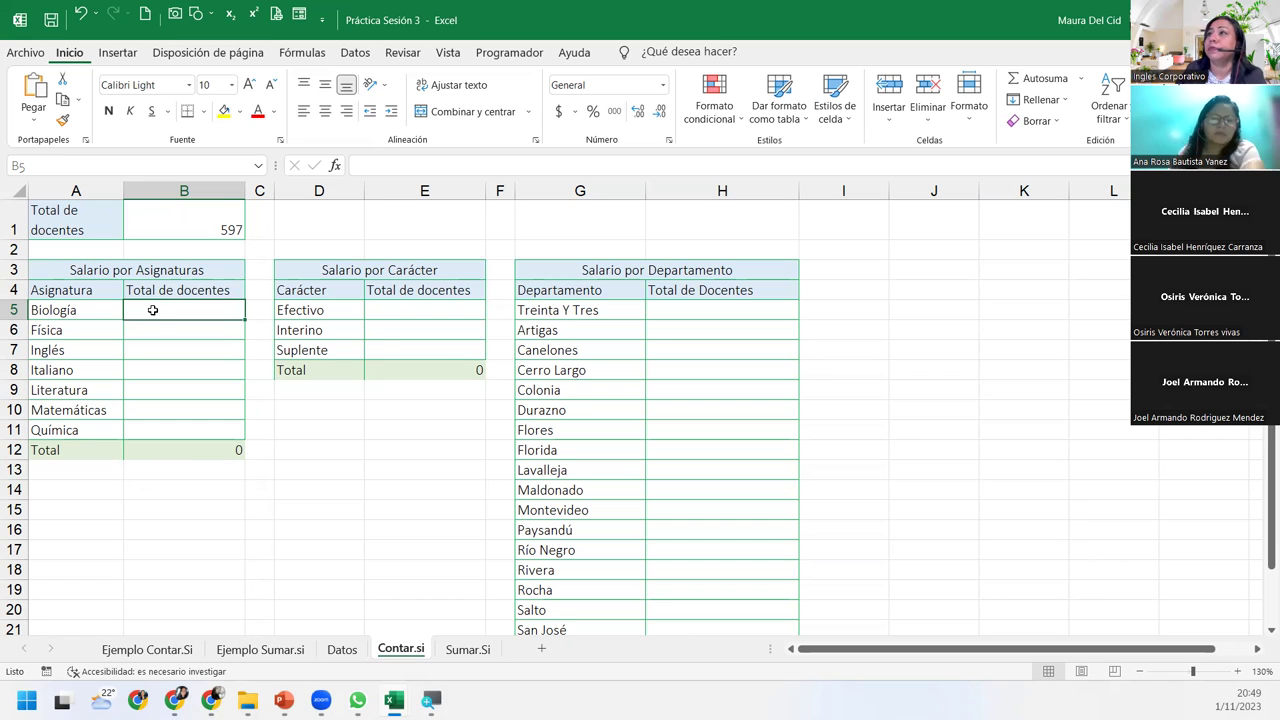
{"action": "left_click", "coordinate": [328, 53]}
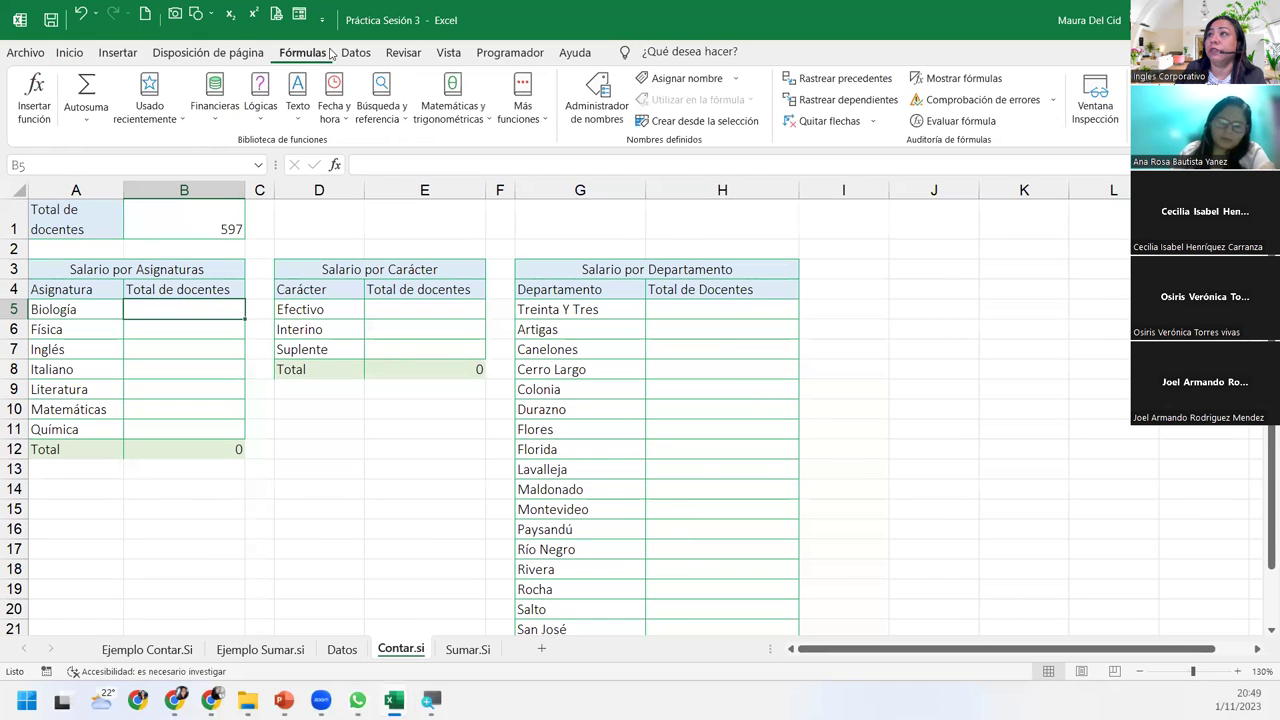
Insert CONTAR.SI into B5 from Más funciones > Estadísticas.
{"action": "left_click", "coordinate": [518, 110]}
{"action": "mouse_move", "coordinate": [545, 146]}
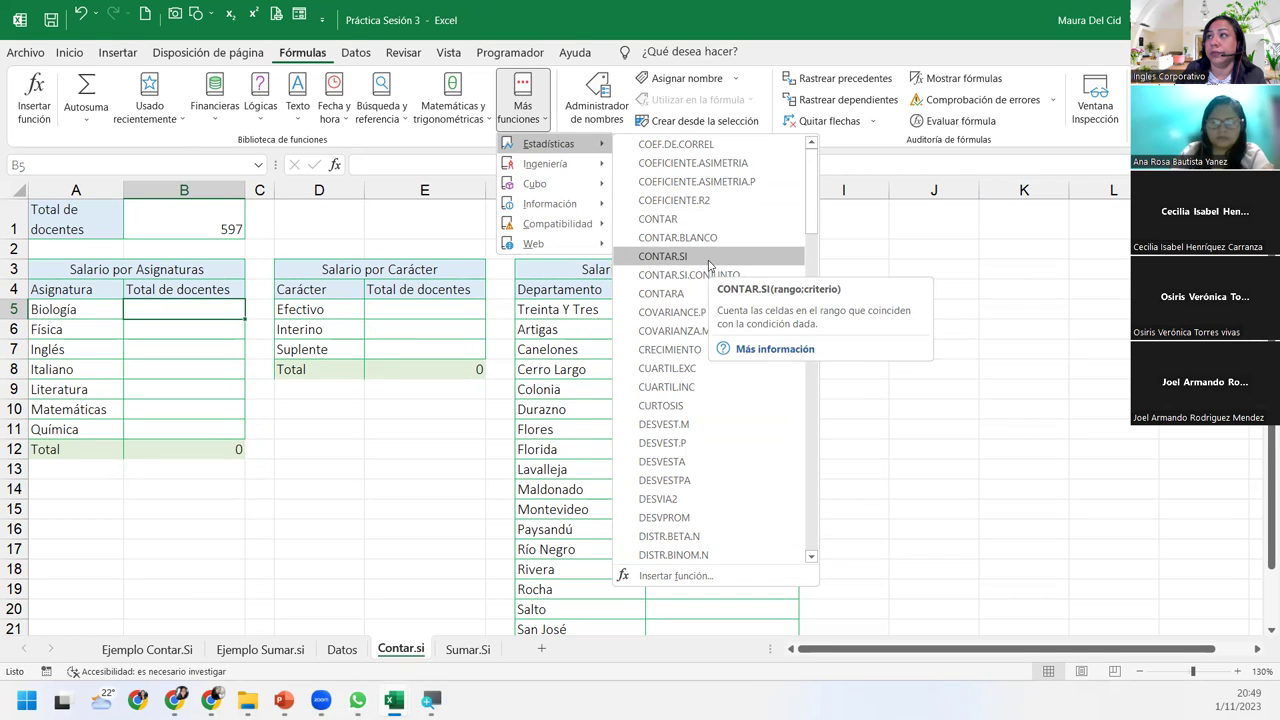
{"action": "left_click", "coordinate": [708, 262]}
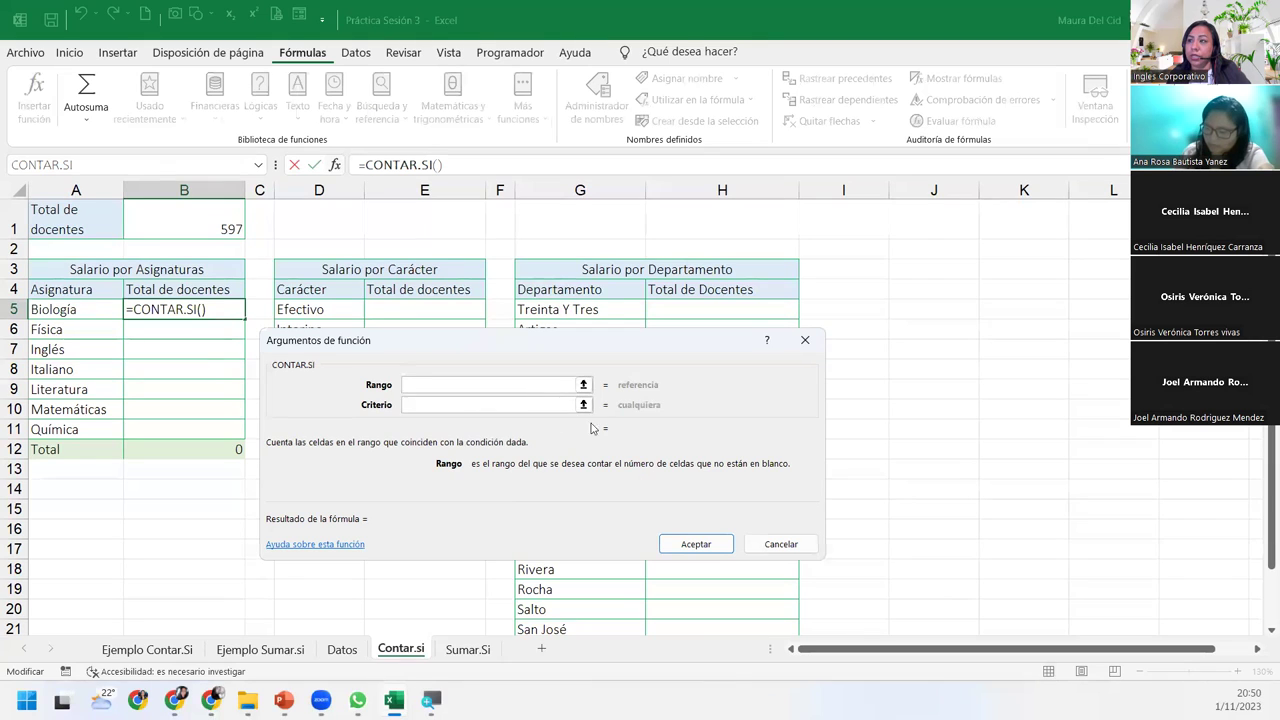
Set the Rango to the Asignatura column as absolute Datos!$E$2:$E$598.
{"action": "left_click", "coordinate": [340, 650]}
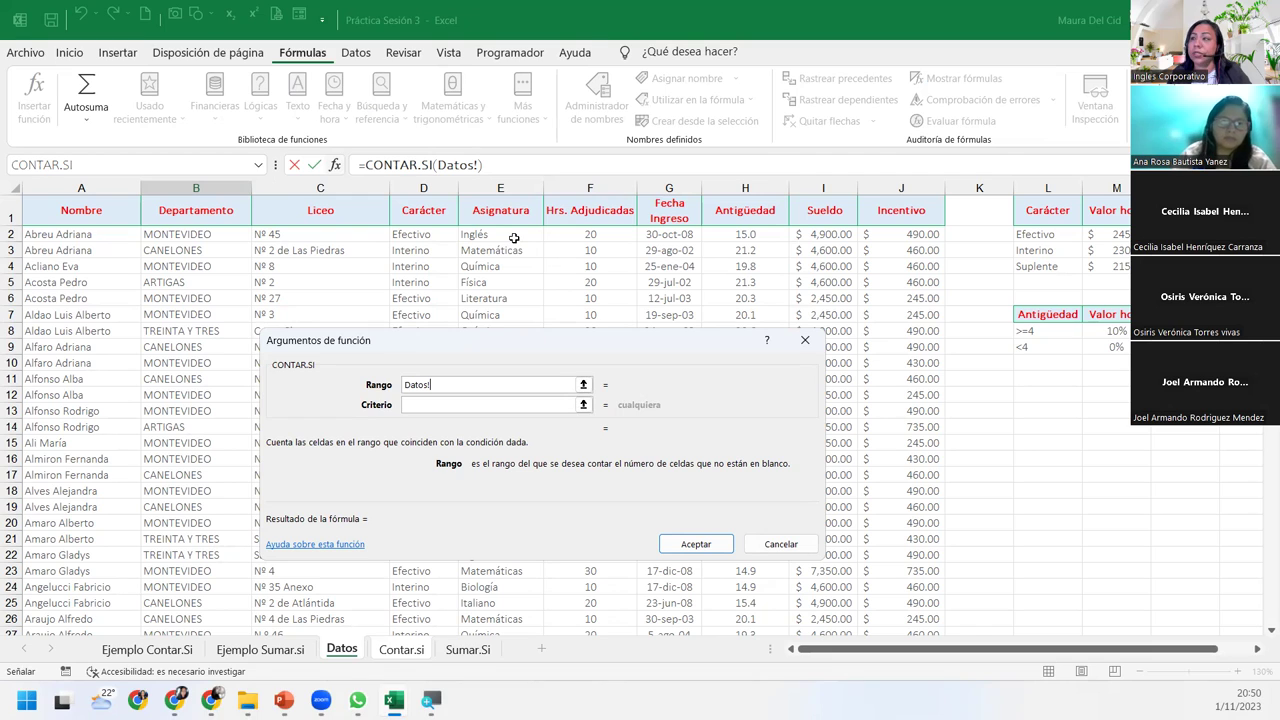
{"action": "left_click", "coordinate": [512, 234]}
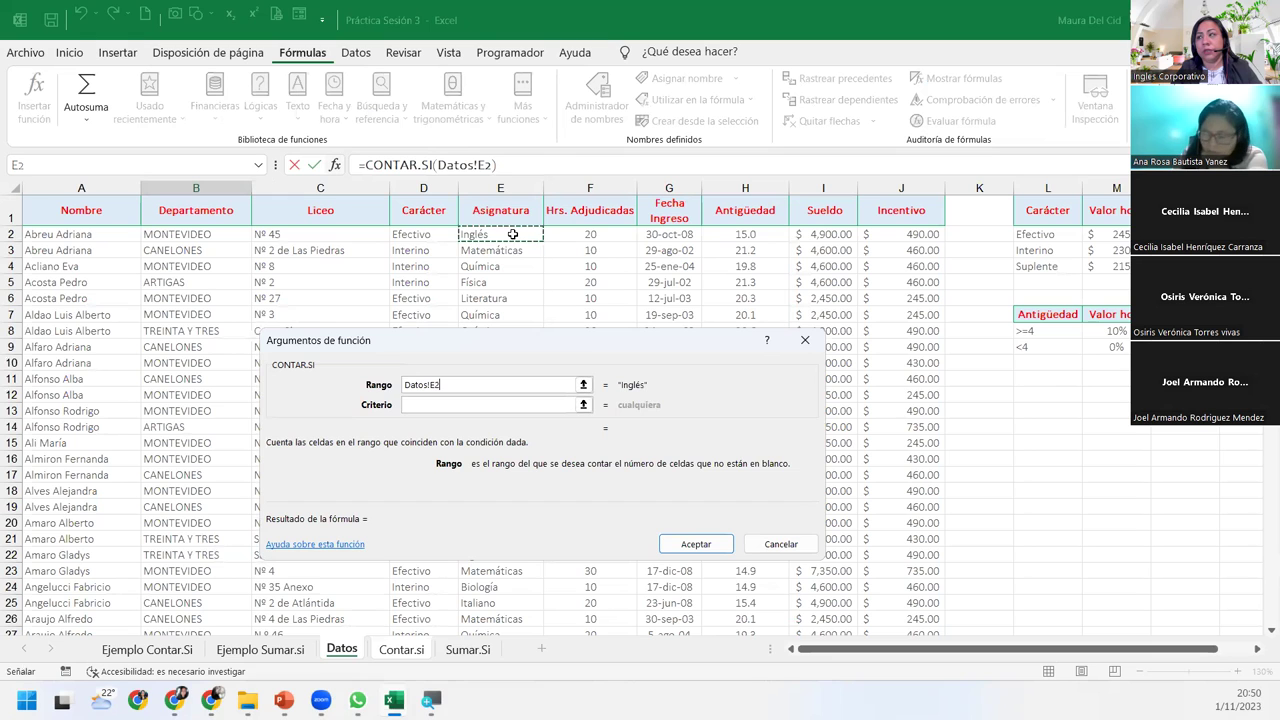
{"action": "key", "text": "ctrl+shift+Down"}
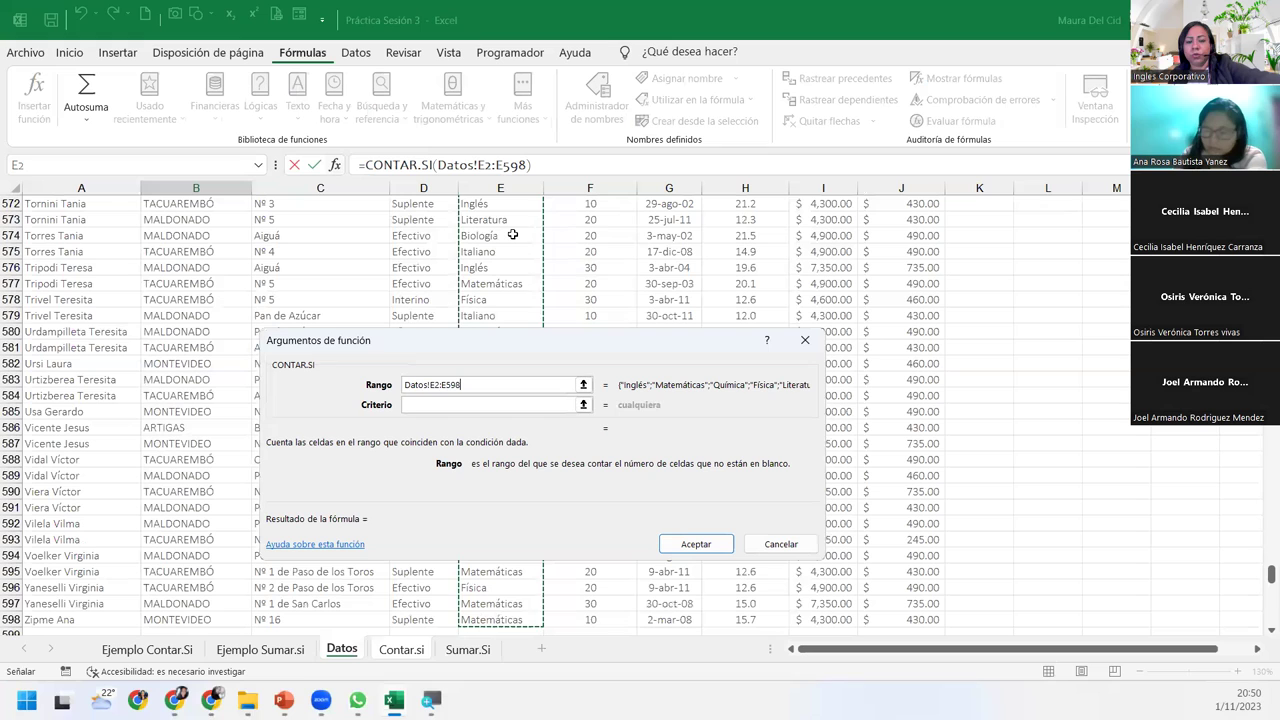
{"action": "key", "text": "F4"}
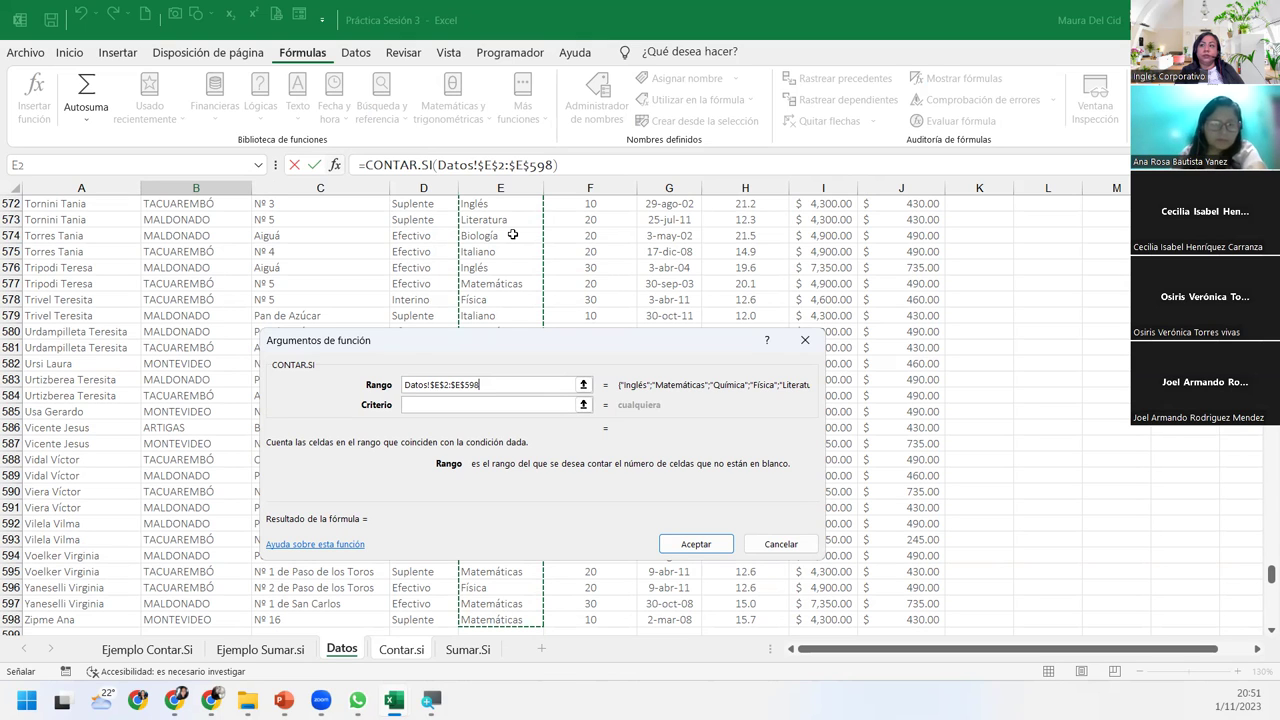
{"action": "left_click", "coordinate": [455, 405]}
Use A5 as the Criterio and confirm, counting 82 Biología docentes in B5.
{"action": "left_click", "coordinate": [455, 405]}
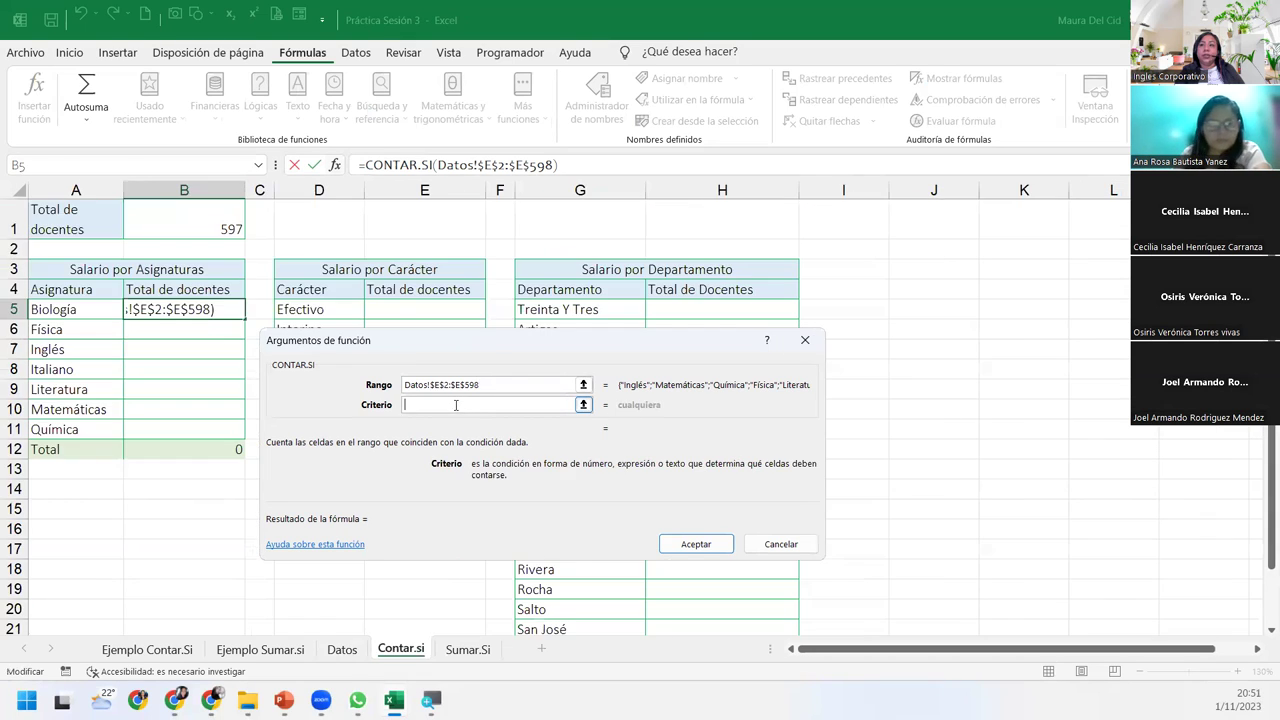
{"action": "left_click", "coordinate": [98, 317]}
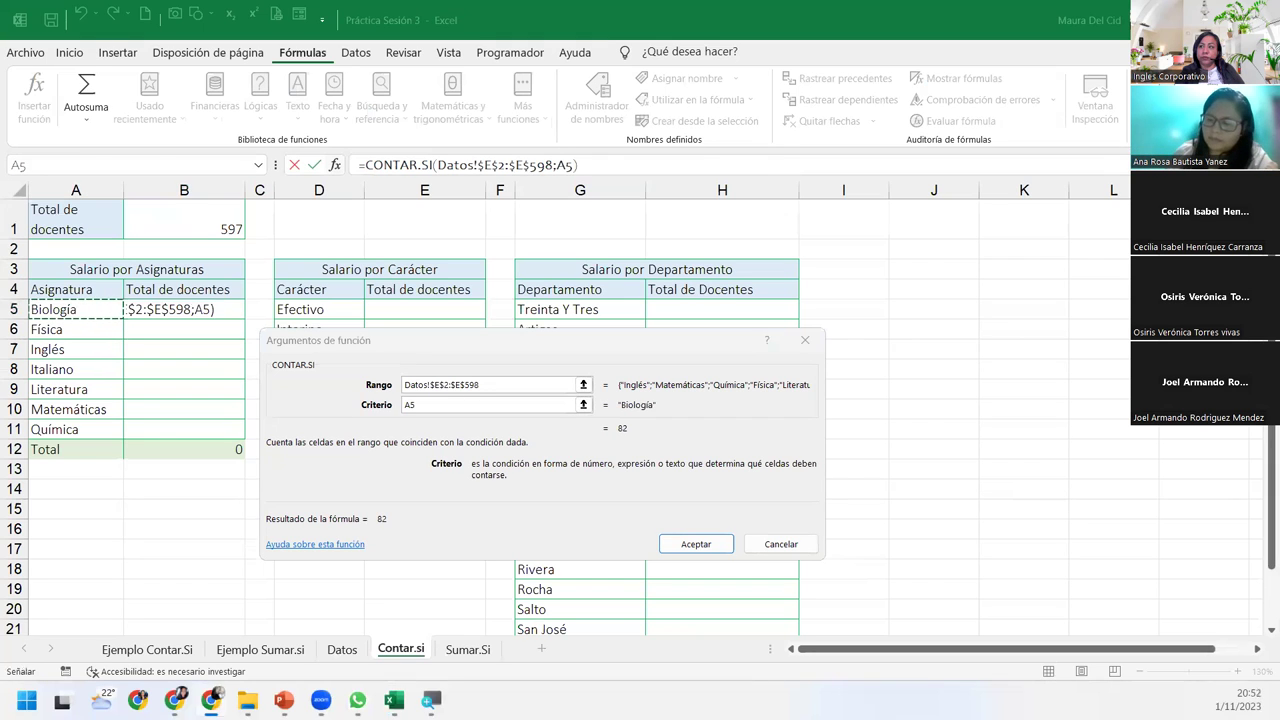
{"action": "left_click", "coordinate": [440, 386]}
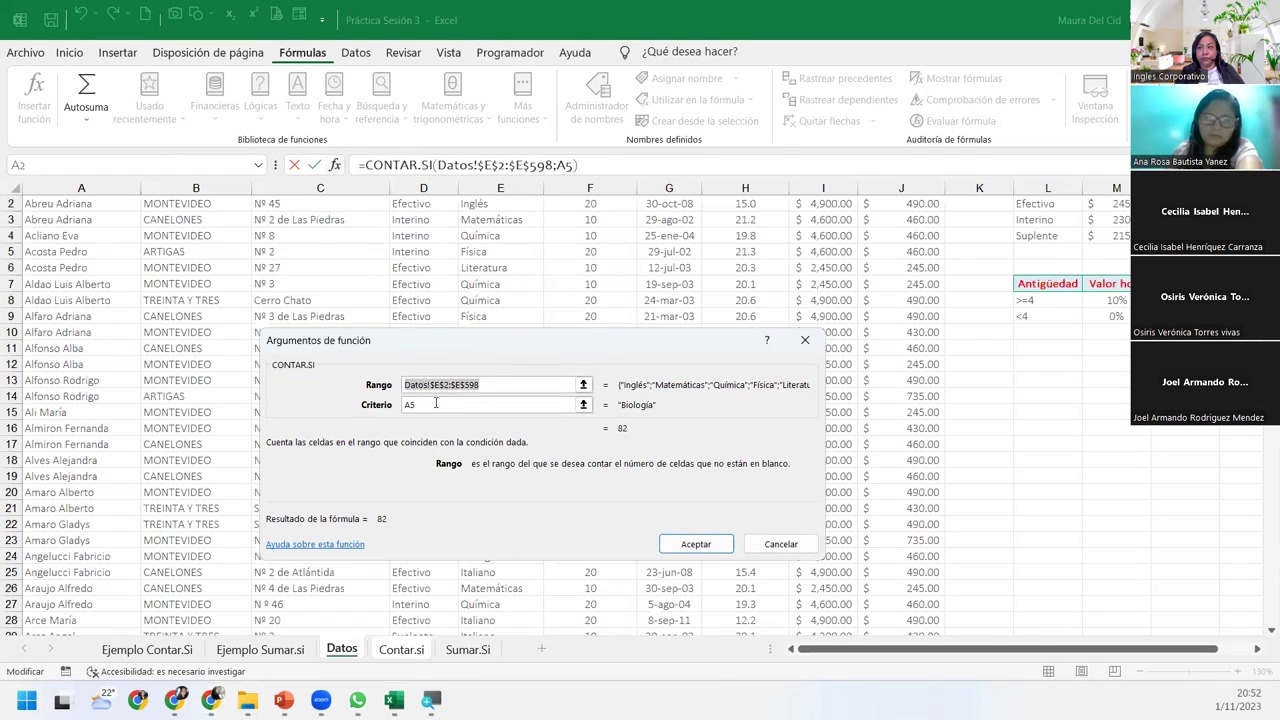
{"action": "left_click", "coordinate": [445, 404]}
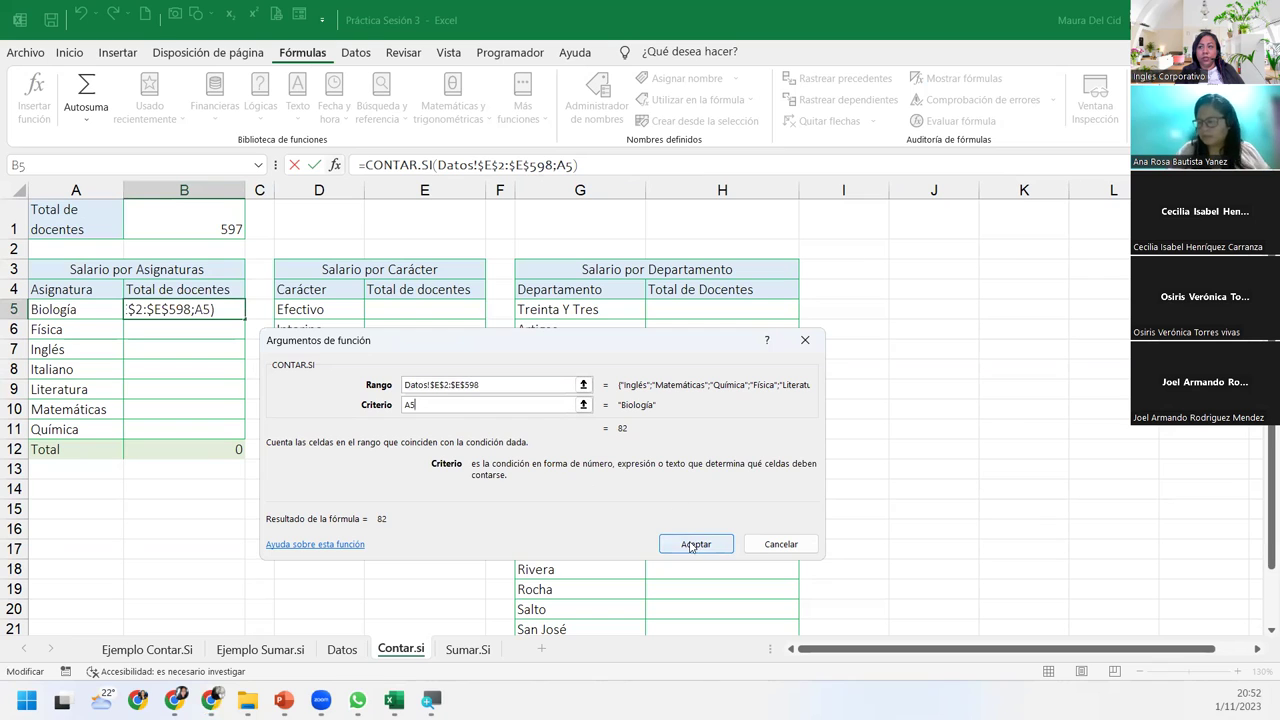
{"action": "left_click", "coordinate": [696, 544]}
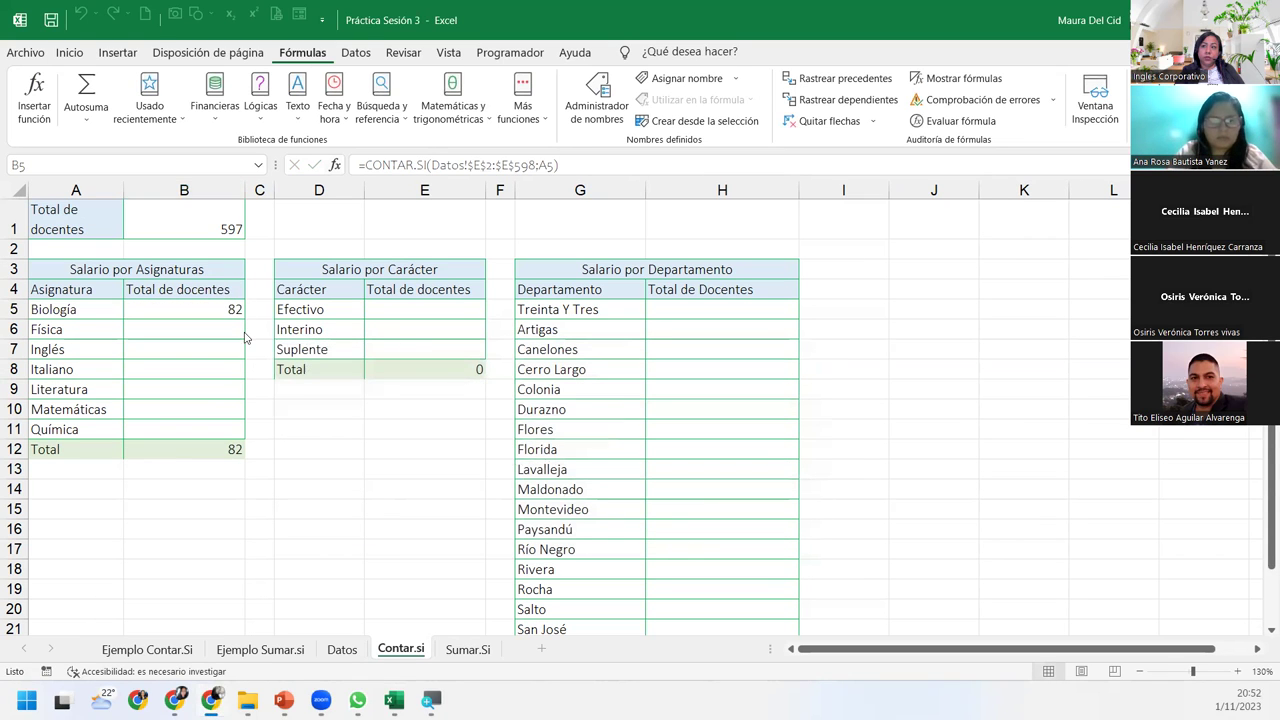
Review B5's CONTAR.SI arguments: range Datos!$E$2:$E$598, criterion A5, result 82.
{"action": "left_click", "coordinate": [218, 314]}
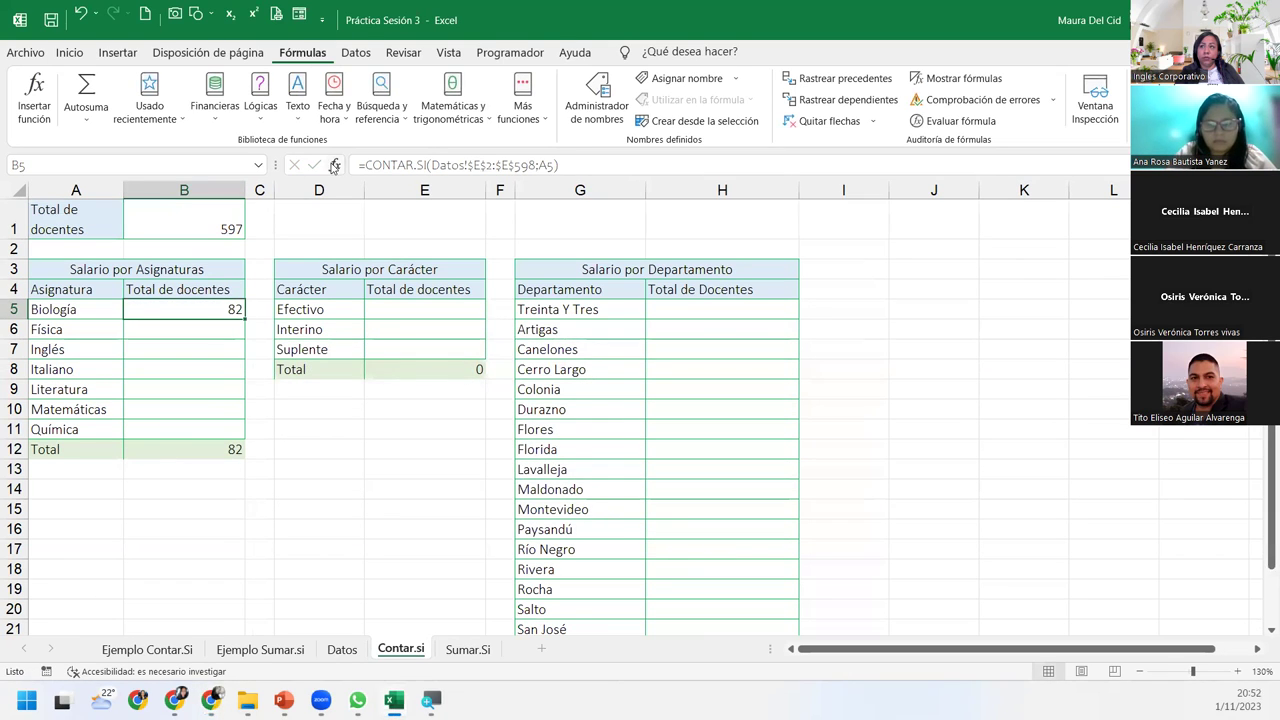
{"action": "left_click", "coordinate": [333, 166]}
{"action": "left_click", "coordinate": [497, 406]}
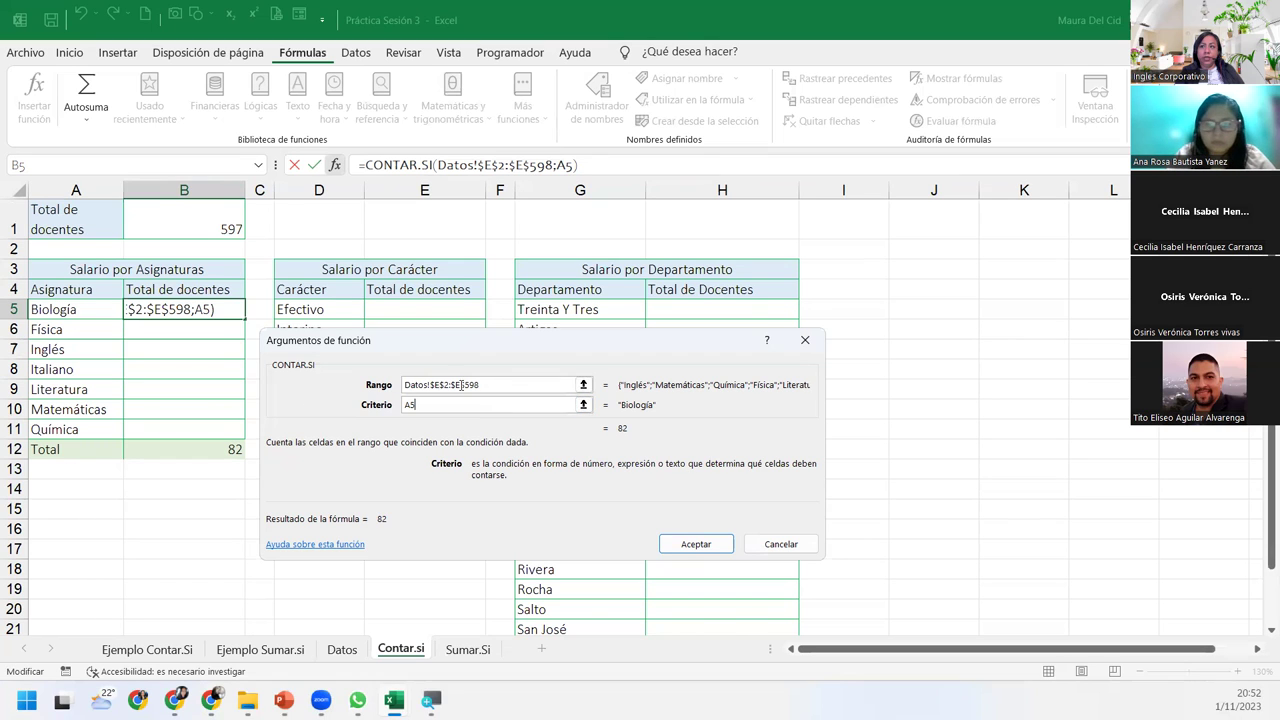
{"action": "left_click", "coordinate": [507, 389]}
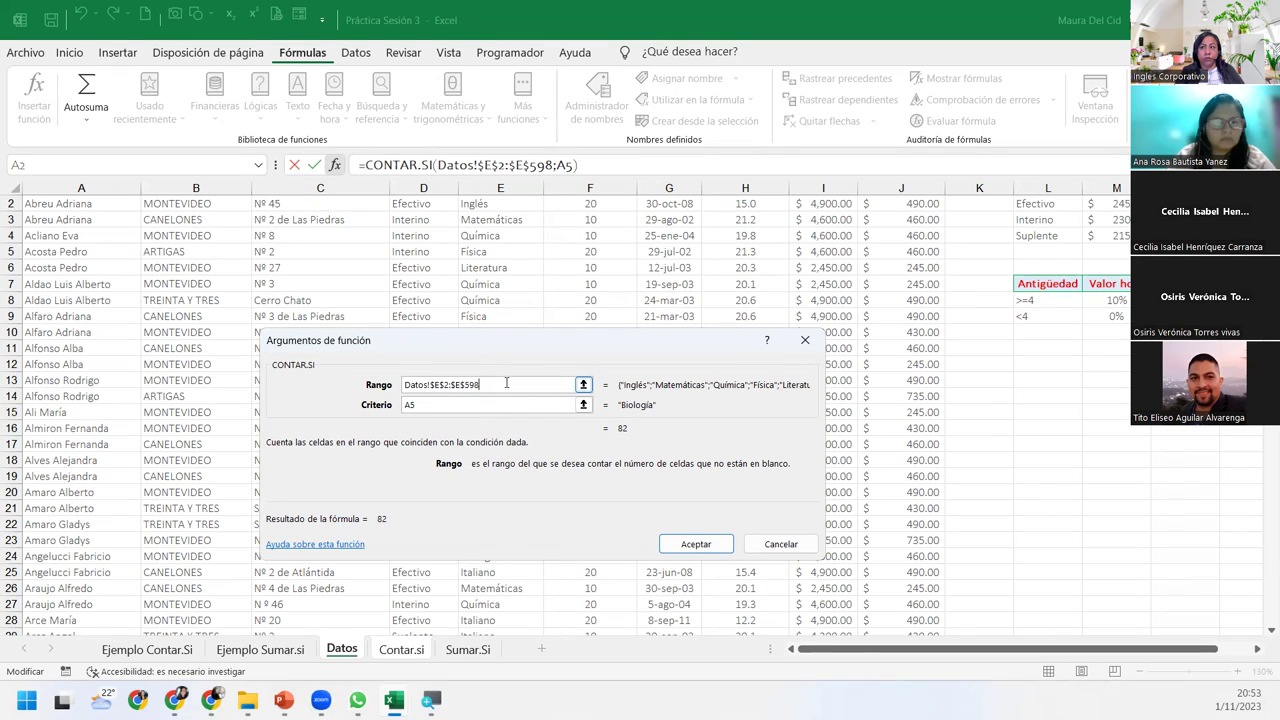
{"action": "left_click", "coordinate": [489, 403]}
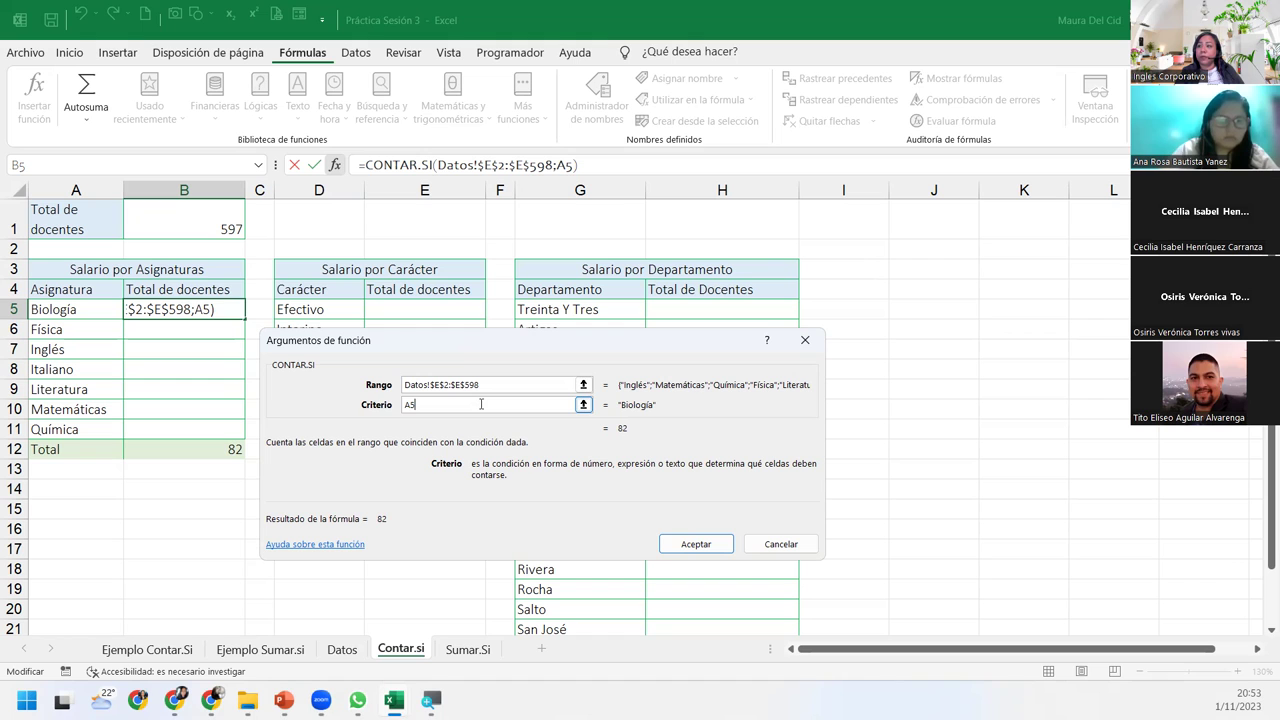
Fill B5's count formula down through B11 (Química) for all seven subjects.
{"action": "left_click", "coordinate": [696, 544]}
{"action": "left_click_drag", "start_coordinate": [244, 319], "coordinate": [247, 431]}
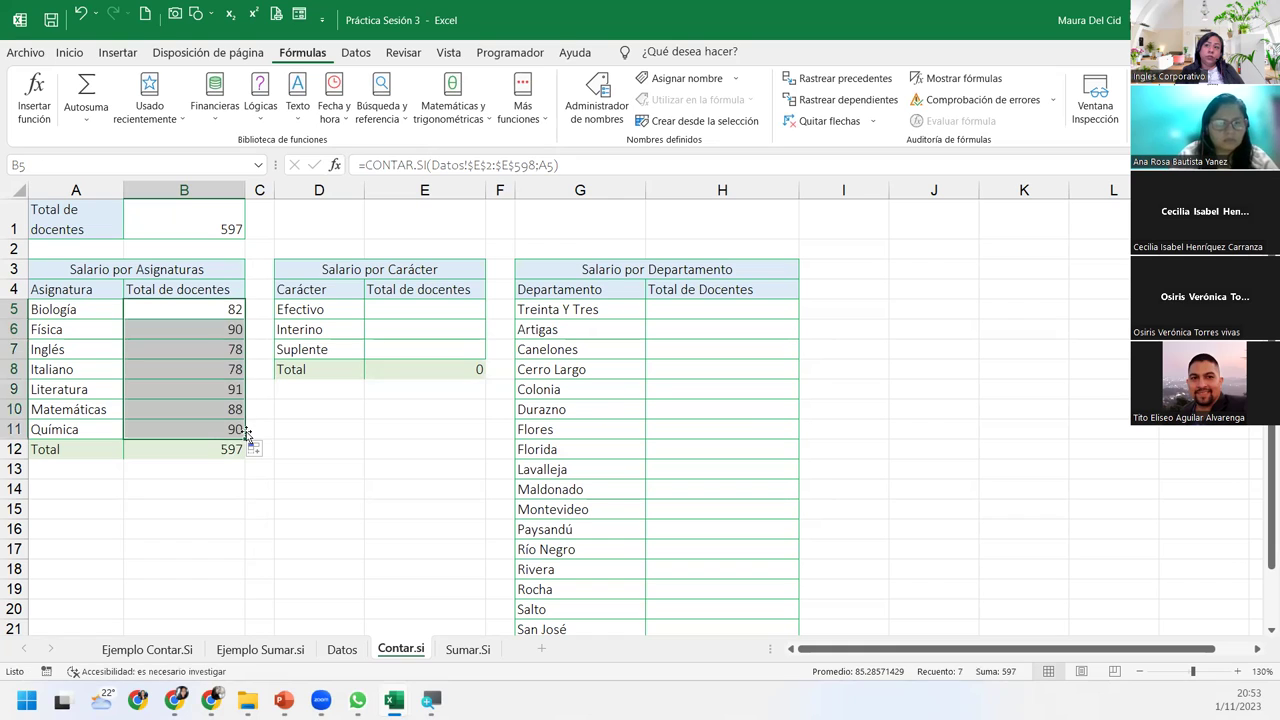
{"action": "left_click", "coordinate": [238, 429]}
Check the copied counts, the B12 Total of 597 and the B1 docentes count.
{"action": "left_click", "coordinate": [232, 409]}
{"action": "left_click", "coordinate": [232, 369]}
{"action": "left_click", "coordinate": [234, 330]}
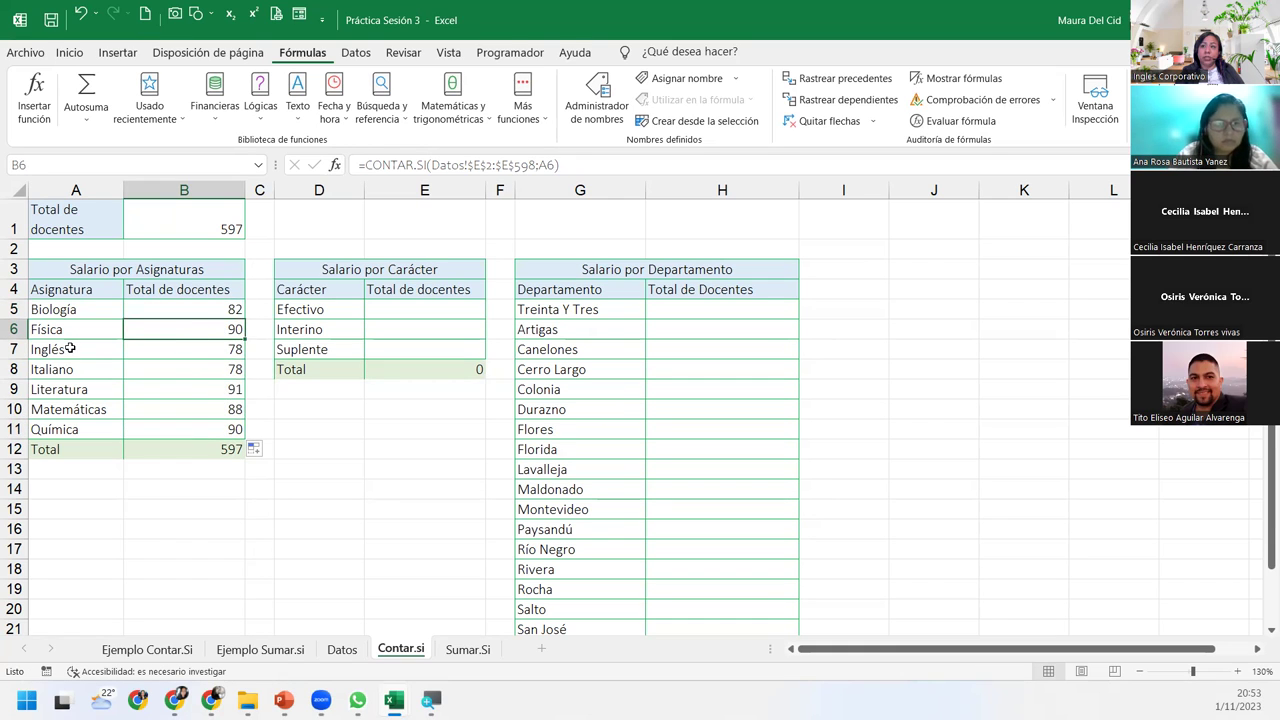
{"action": "left_click", "coordinate": [199, 447]}
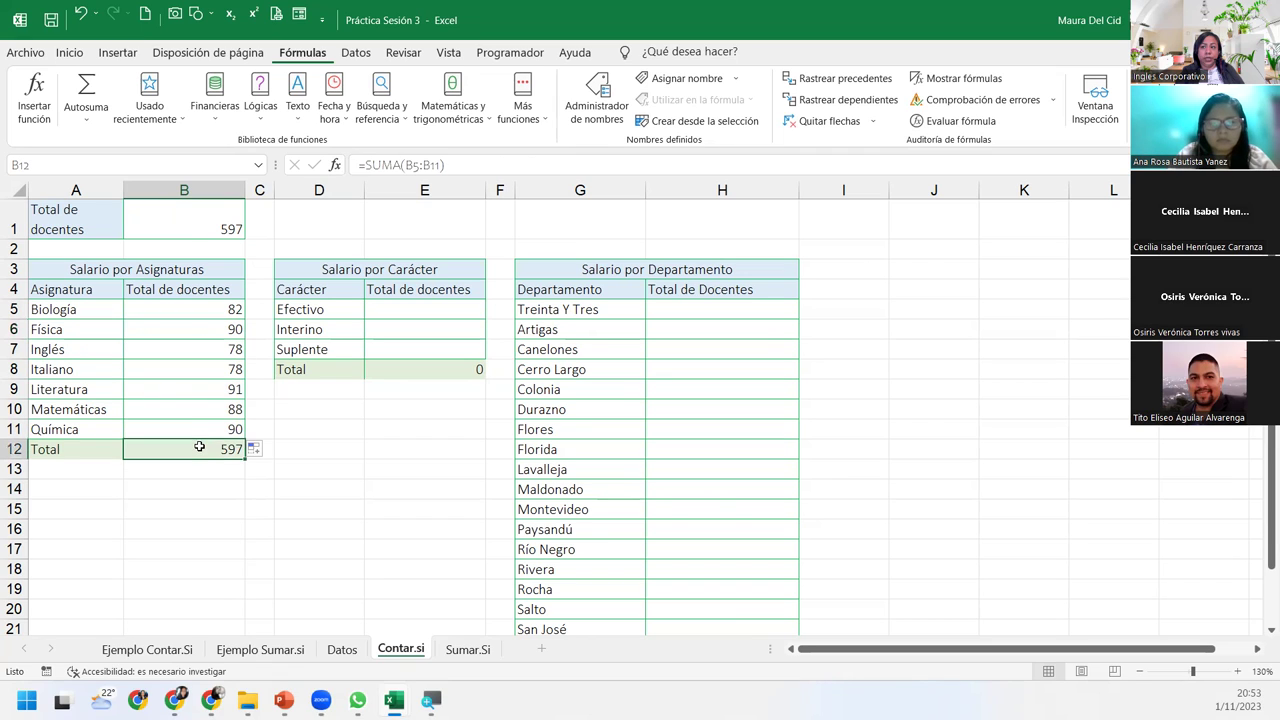
{"action": "left_click", "coordinate": [194, 215]}
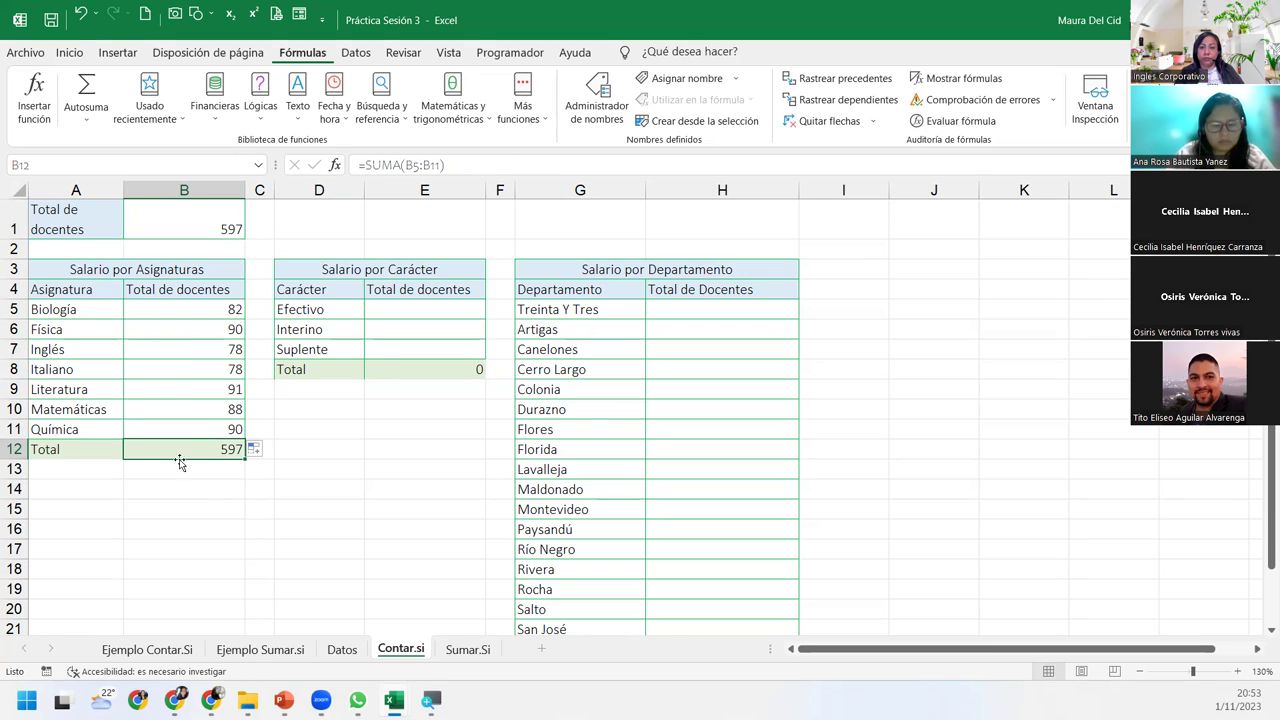
{"action": "key", "text": "alt+Tab"}
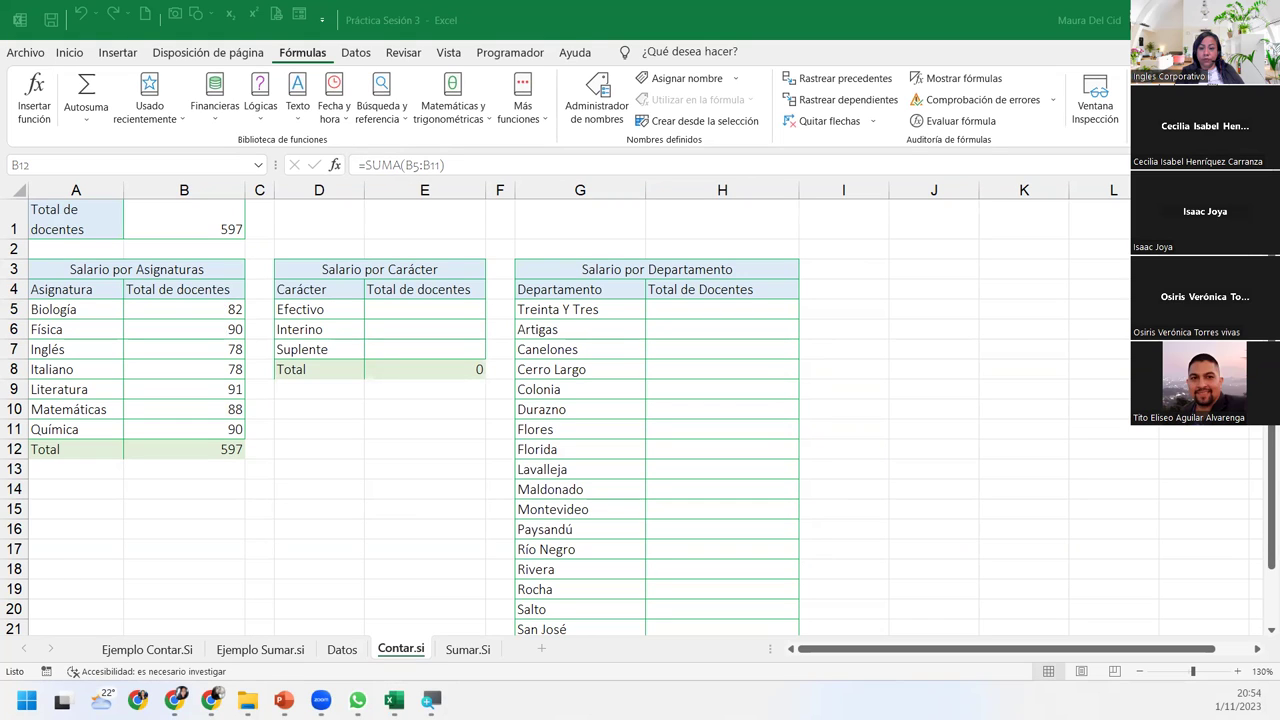
{"action": "left_click", "coordinate": [217, 320]}
{"action": "left_click", "coordinate": [214, 308]}
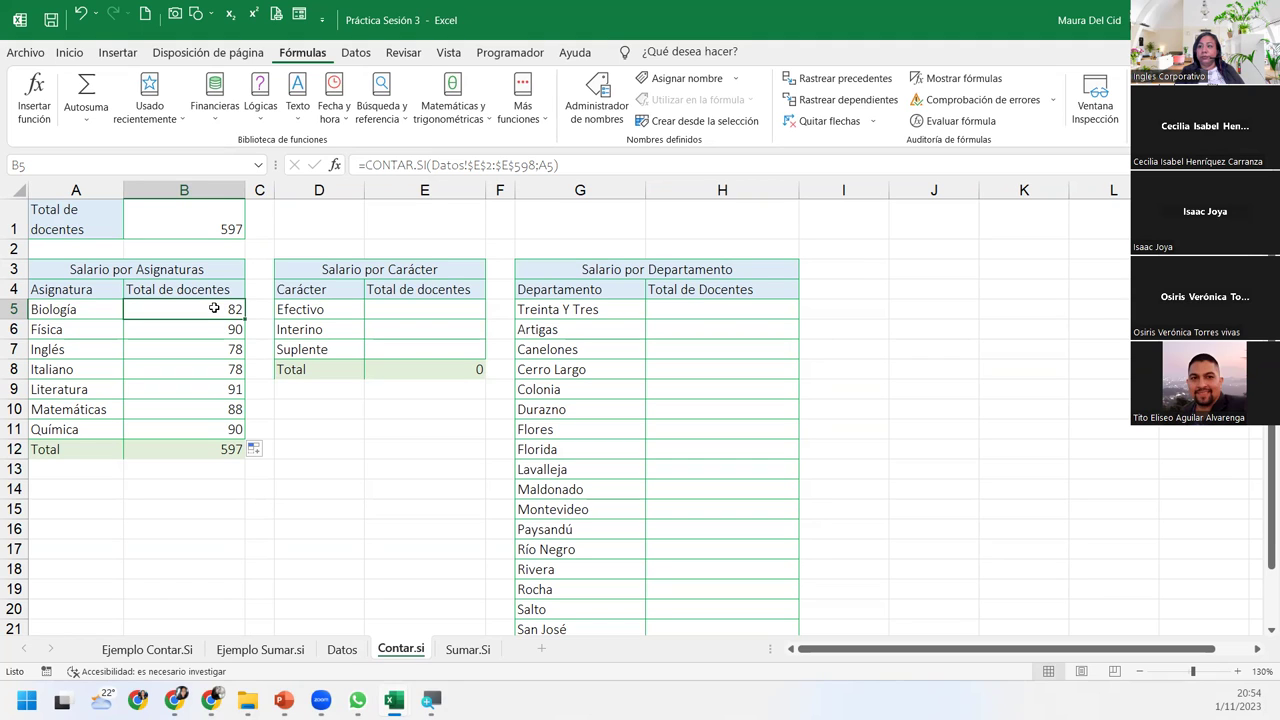
{"action": "left_click", "coordinate": [463, 315]}
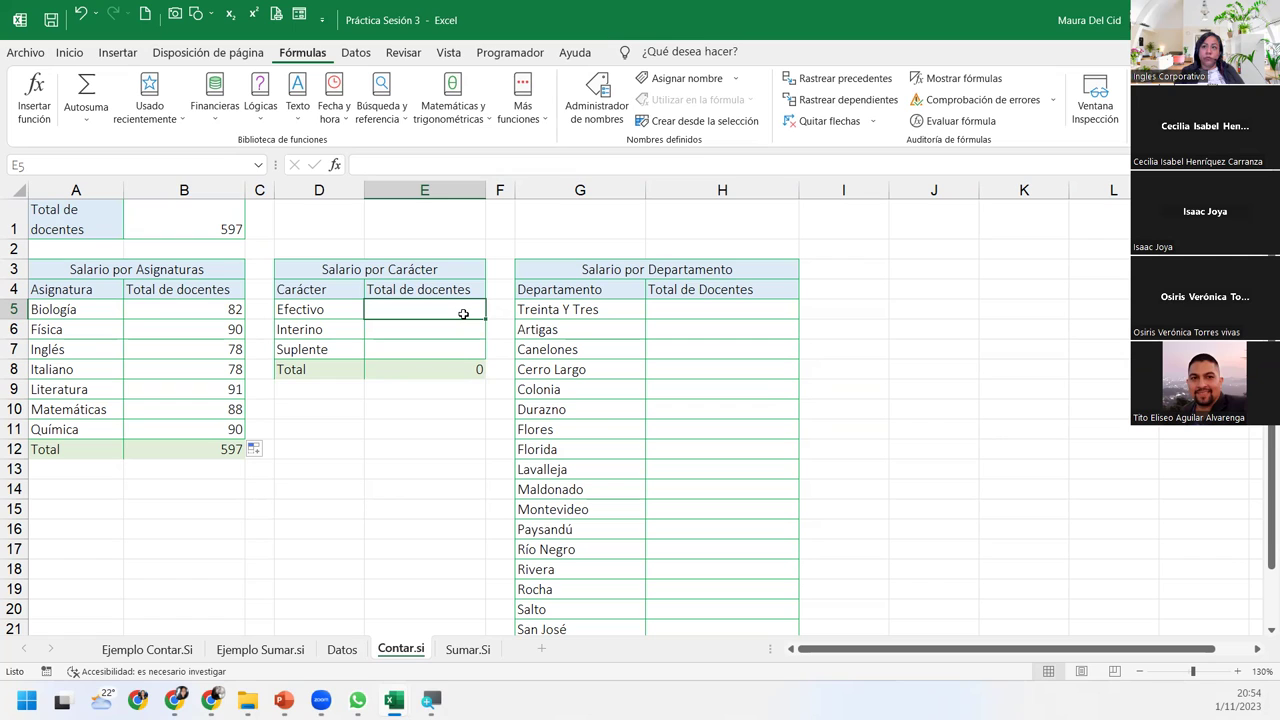
{"action": "left_click", "coordinate": [220, 315]}
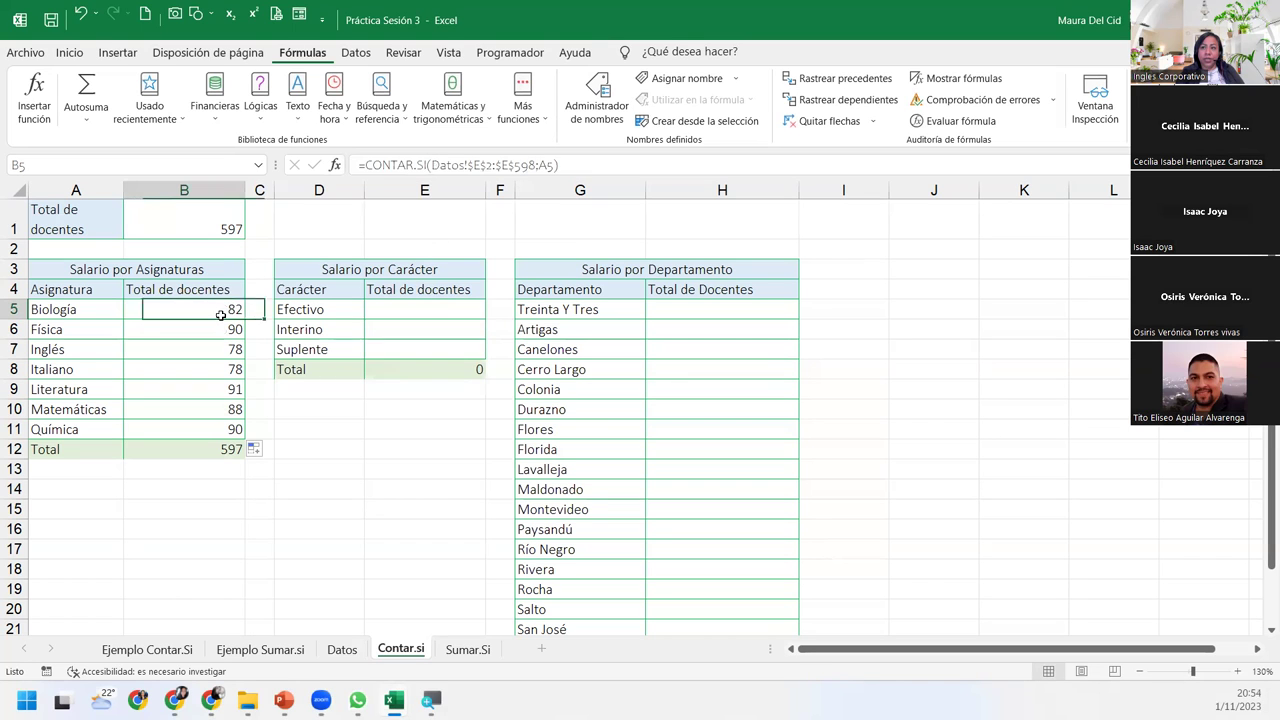
{"action": "left_click_drag", "start_coordinate": [220, 315], "coordinate": [230, 430]}
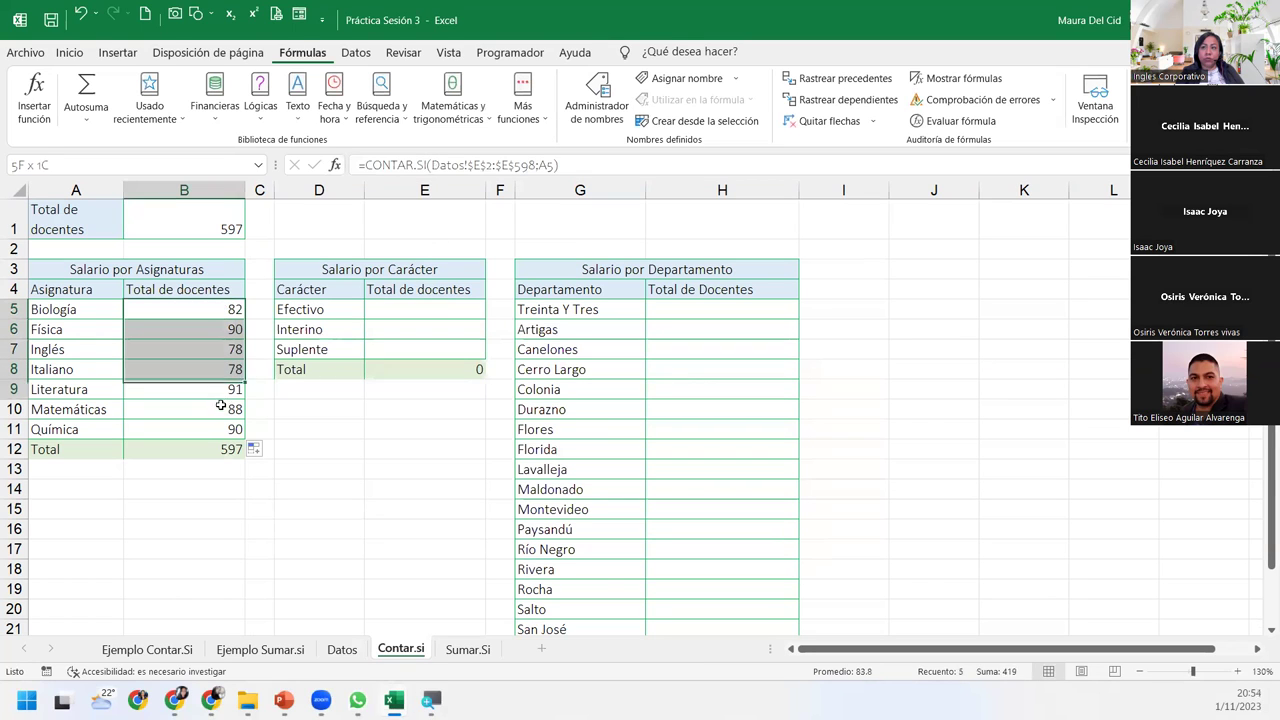
{"action": "left_click", "coordinate": [326, 337]}
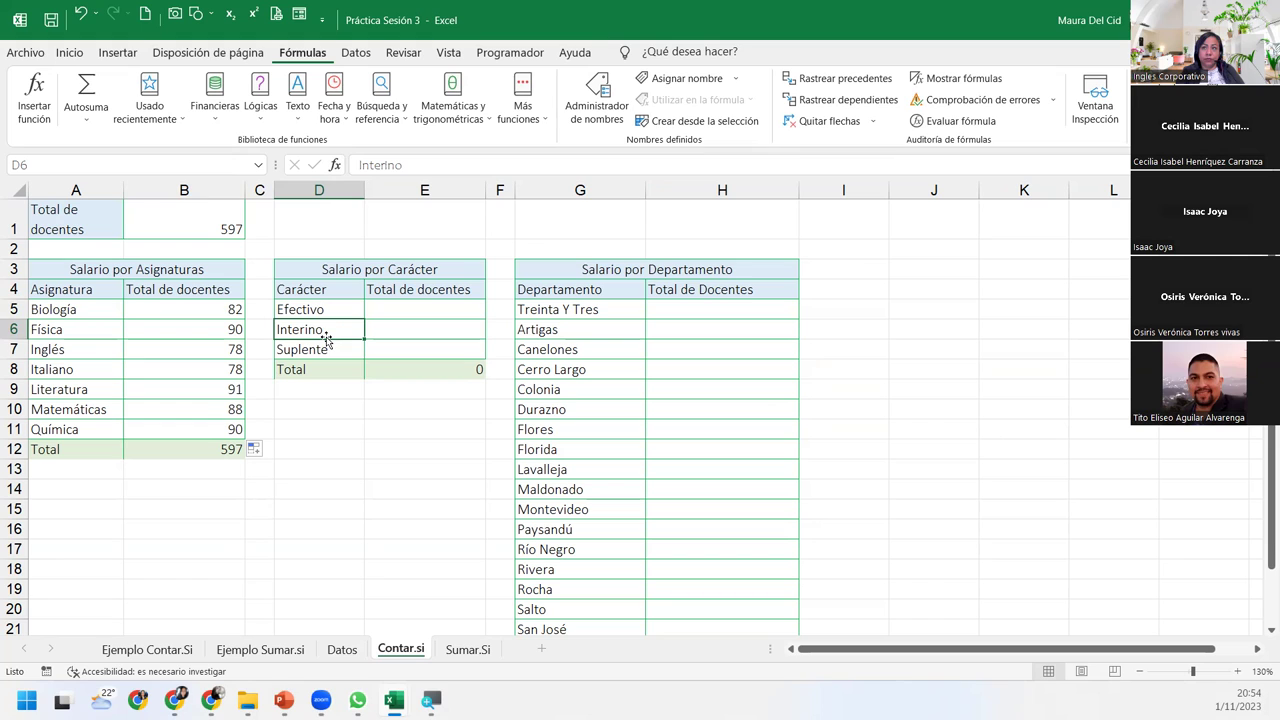
{"action": "left_click", "coordinate": [197, 350]}
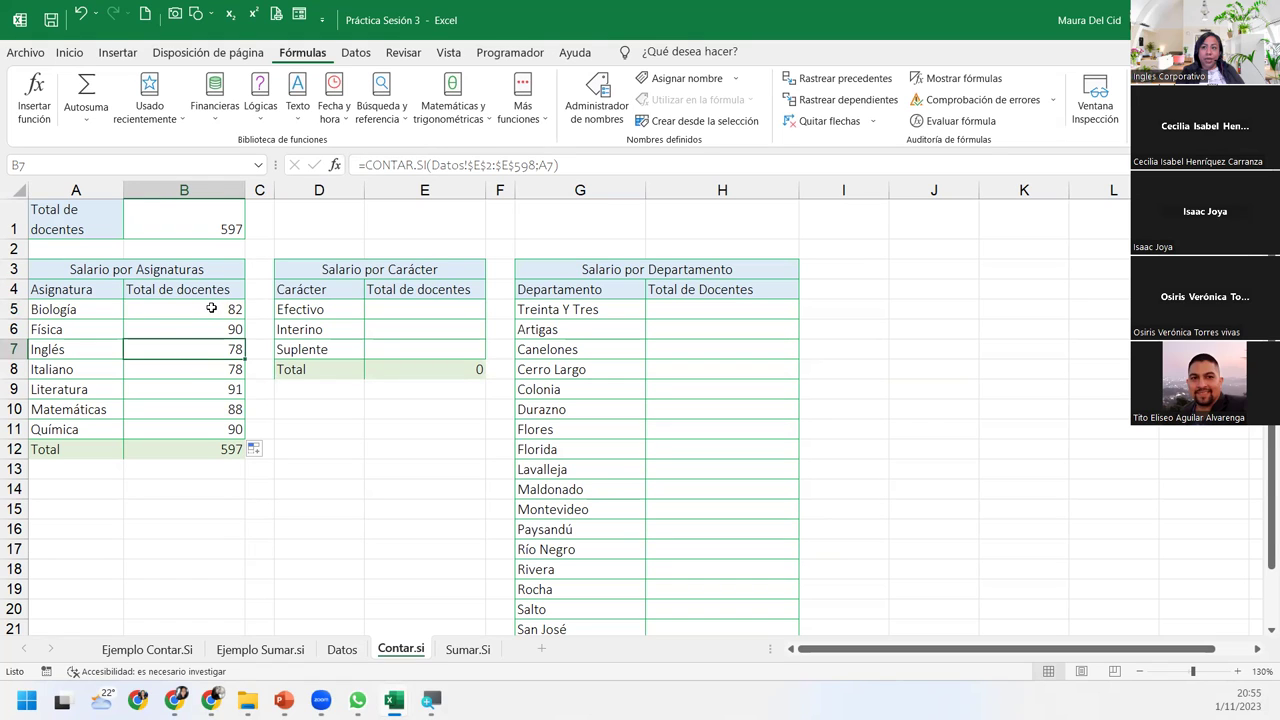
{"action": "double_click", "coordinate": [204, 309]}
{"action": "key", "text": "End"}
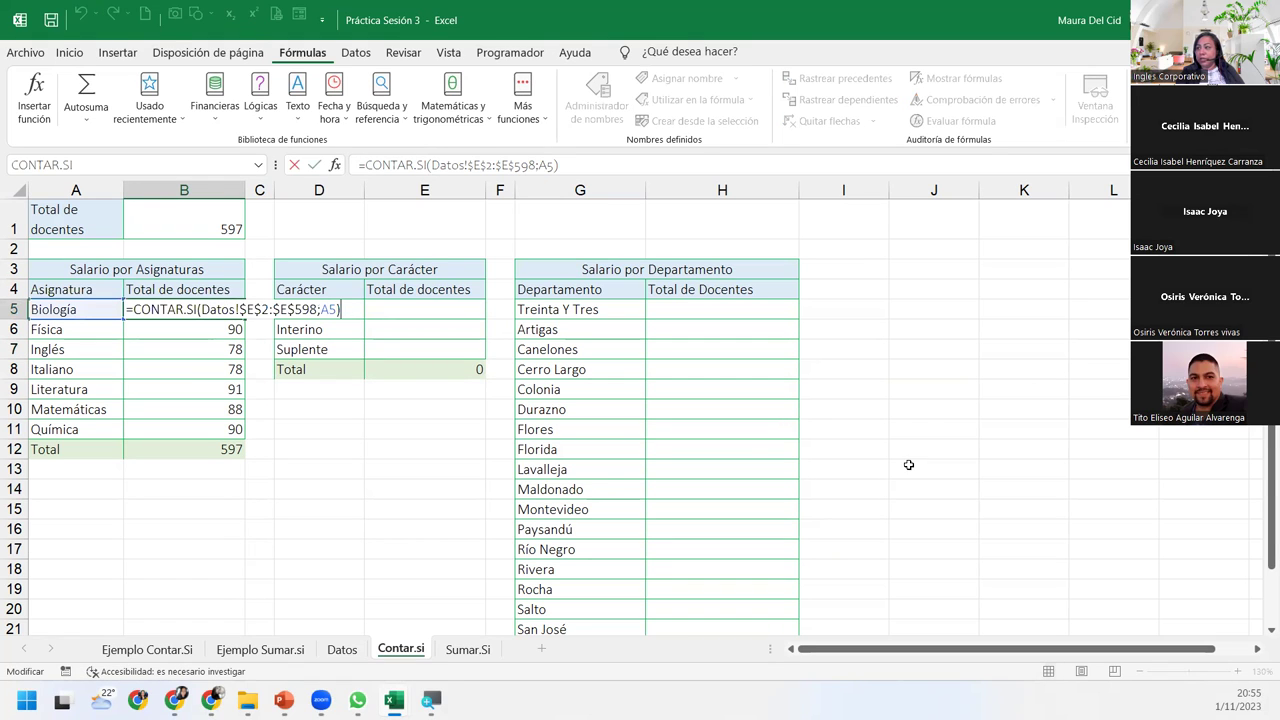
{"action": "left_click_drag", "start_coordinate": [201, 309], "coordinate": [316, 304]}
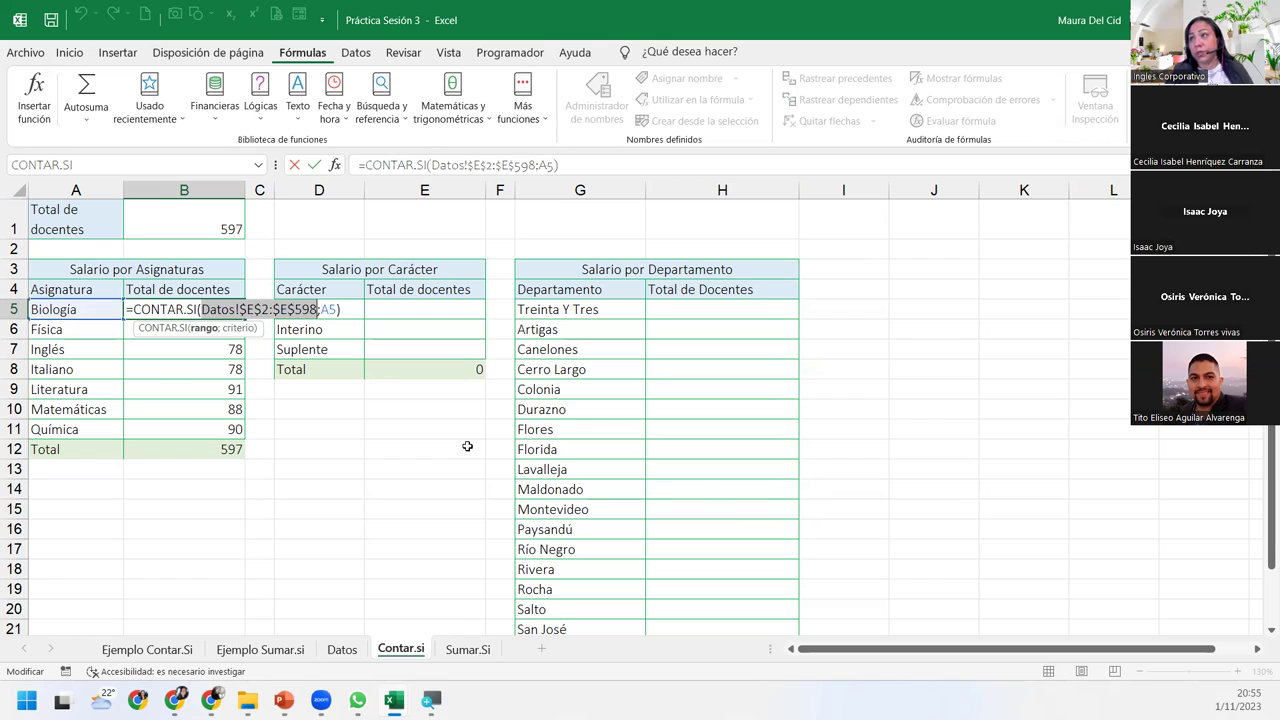
{"action": "key", "text": "Return"}
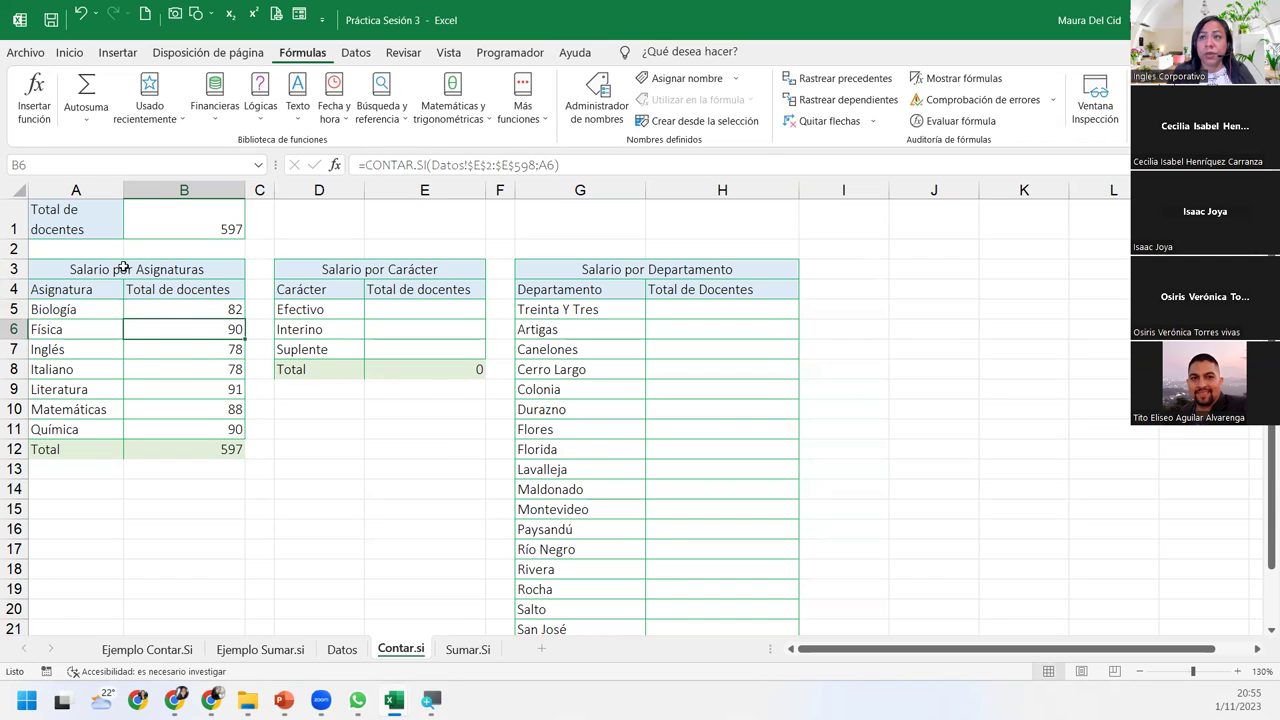
{"action": "left_click", "coordinate": [155, 313]}
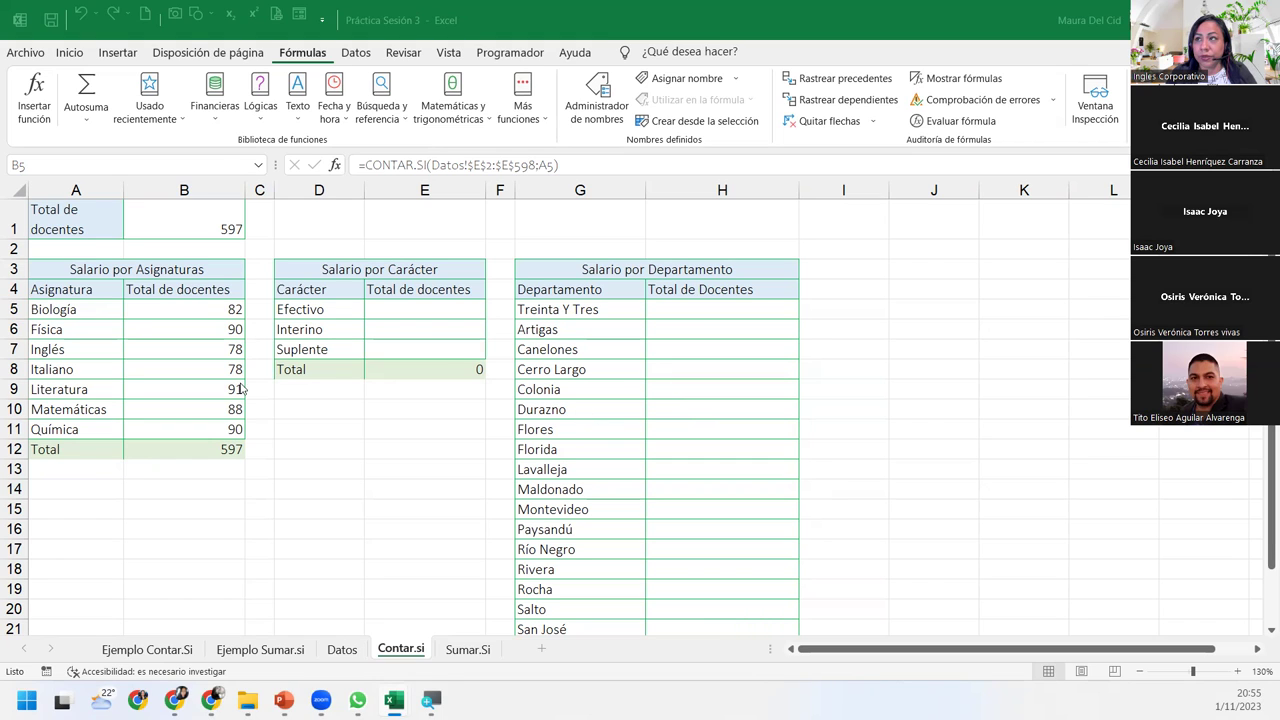
{"action": "left_click", "coordinate": [208, 309]}
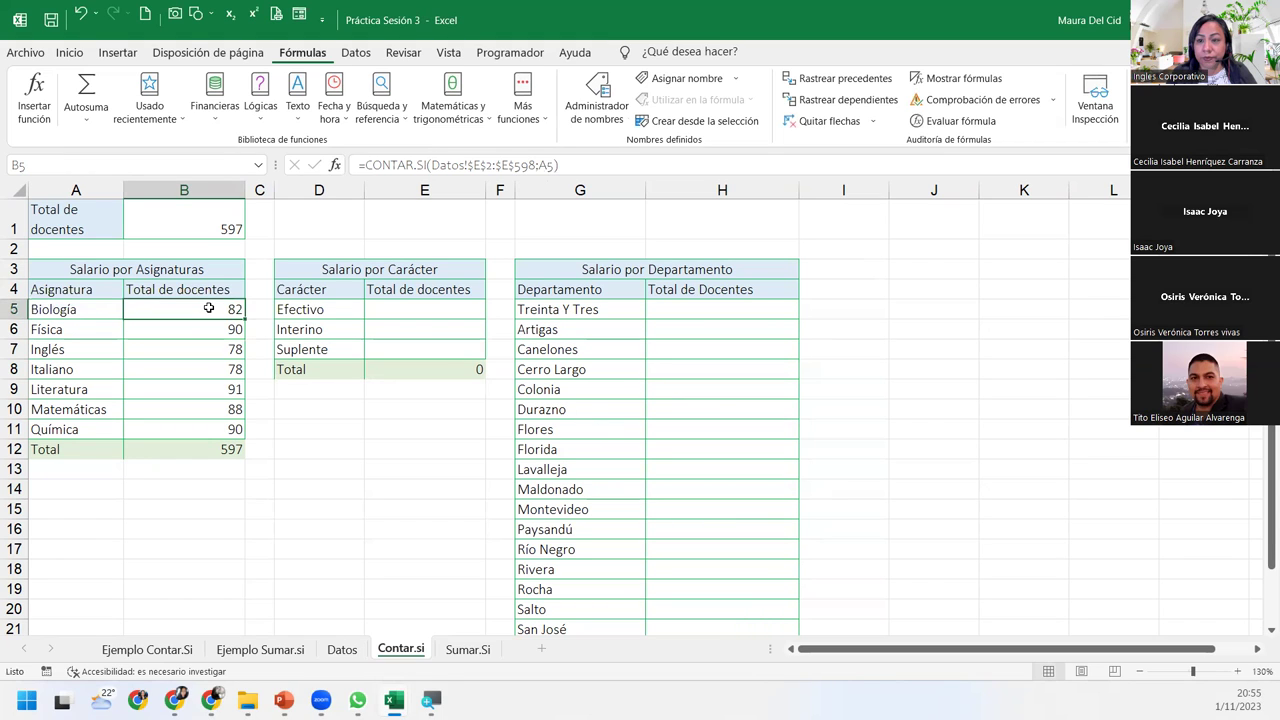
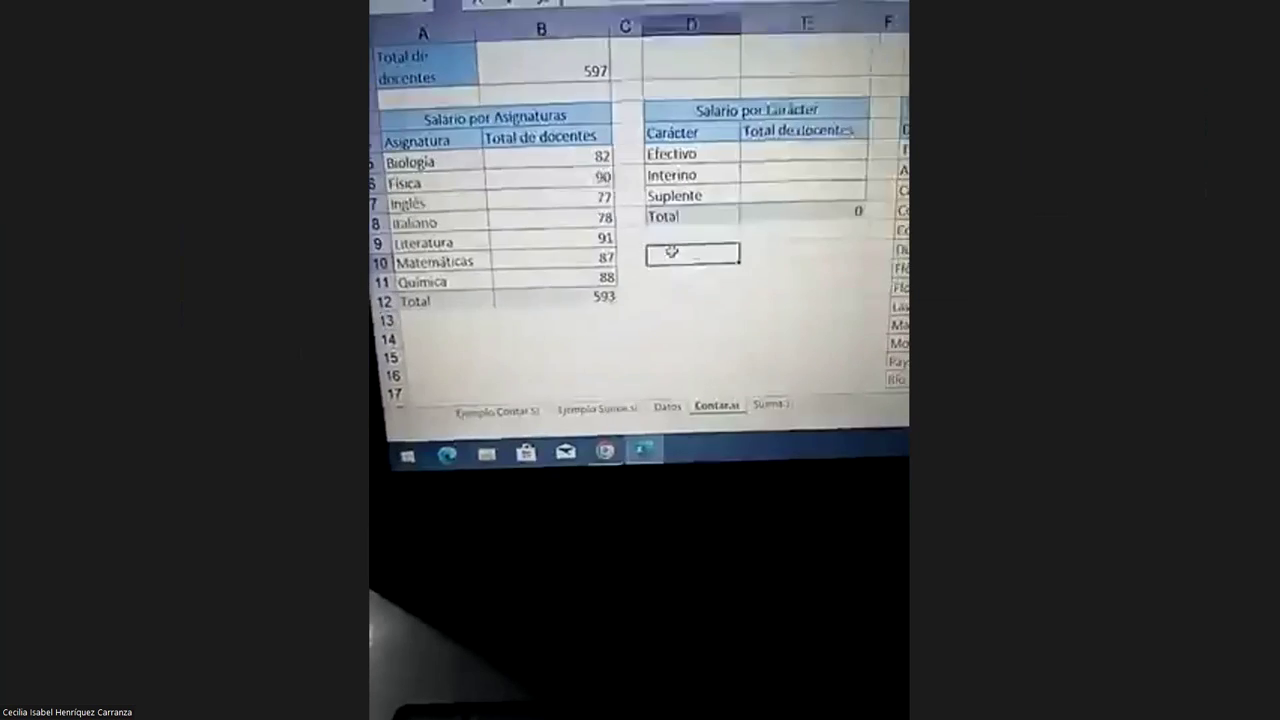
Correct the Biología CONTAR.SI formula in B5 to count from the Datos sheet, giving 82.
{"action": "left_click", "coordinate": [606, 170]}
{"action": "double_click", "coordinate": [606, 170]}
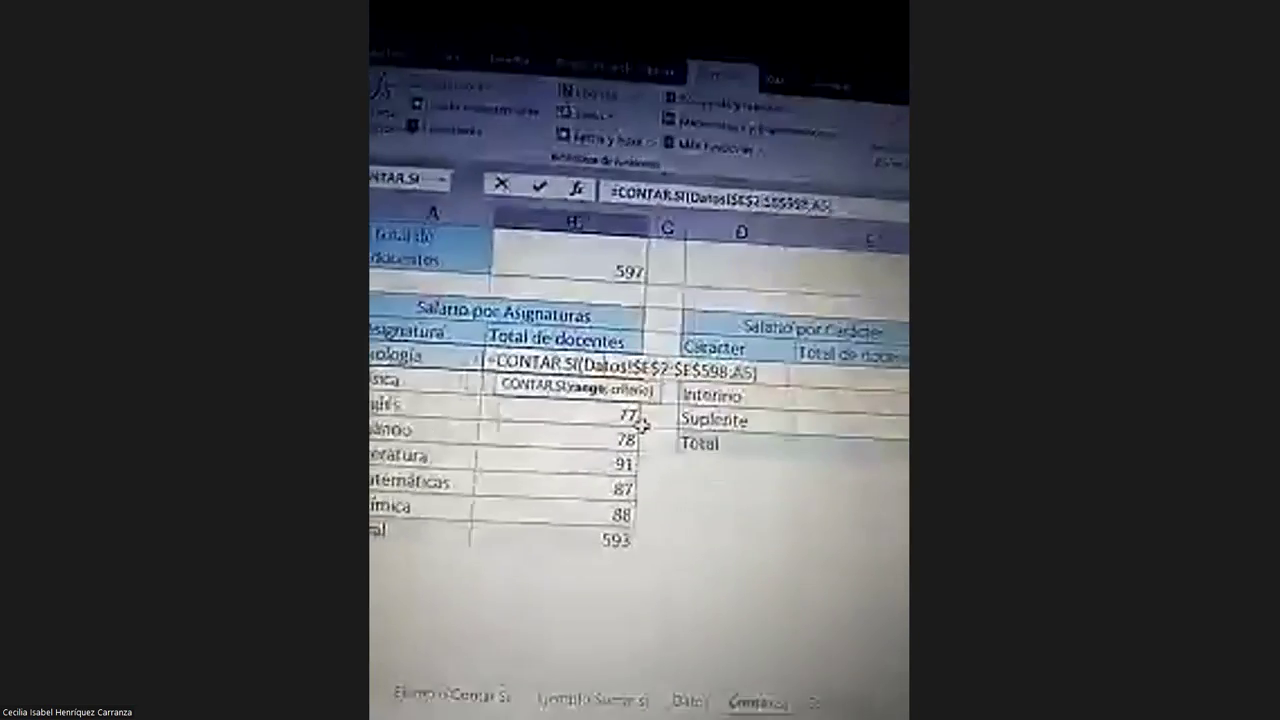
{"action": "left_click", "coordinate": [529, 437]}
{"action": "double_click", "coordinate": [529, 437]}
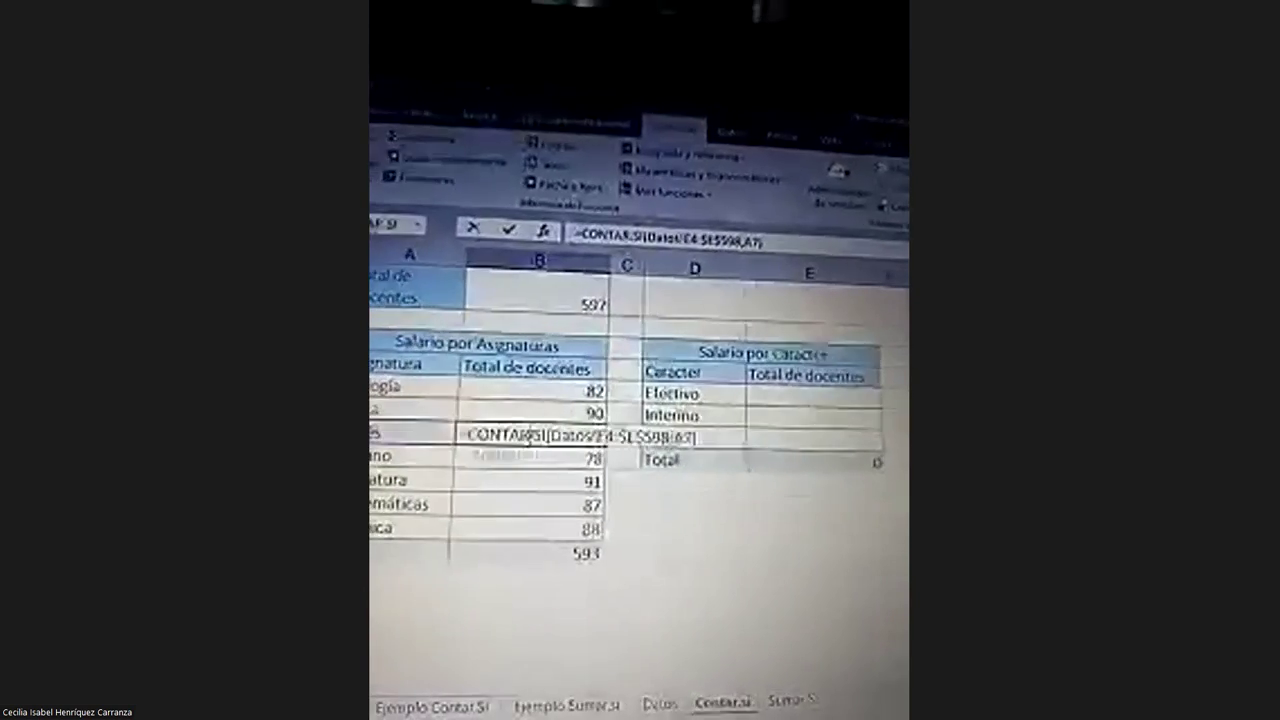